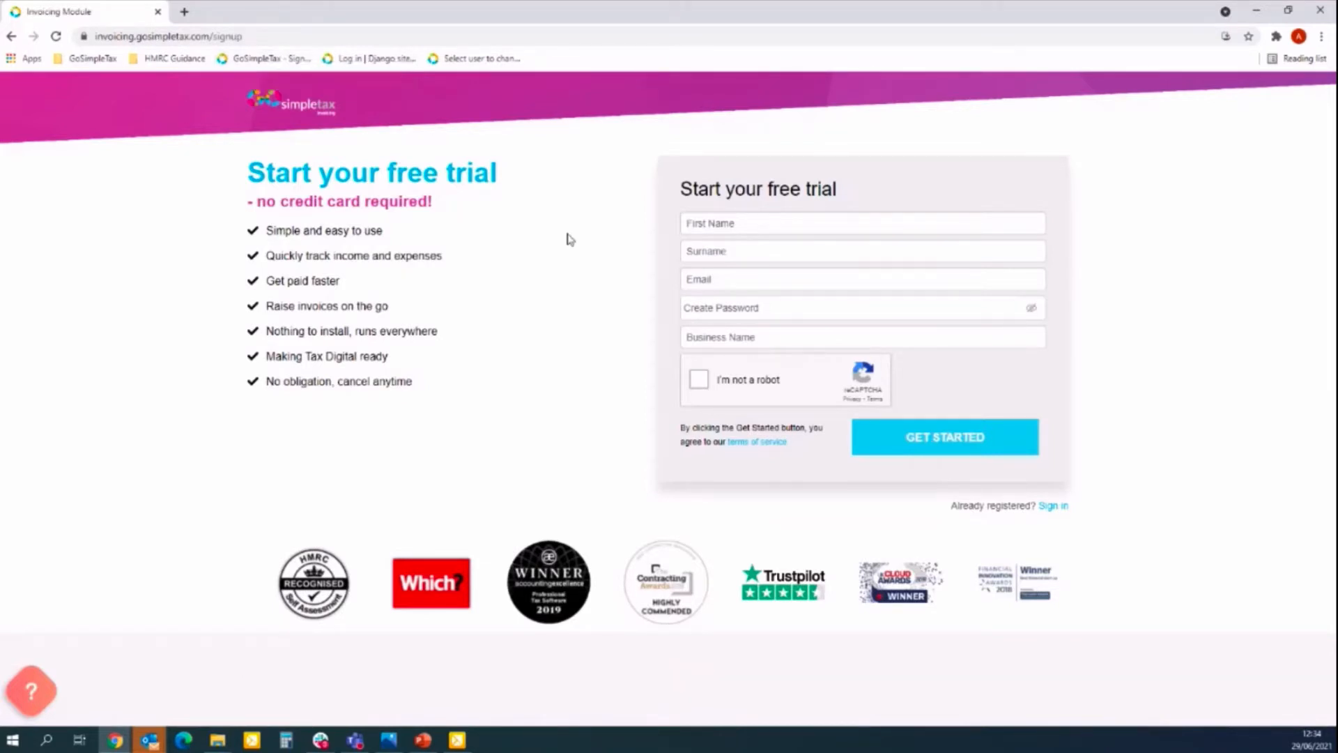
# Autofill the name and business name fields, then enter the new e-mail address.
pyautogui.click(812, 228)
pyautogui.click(770, 255)
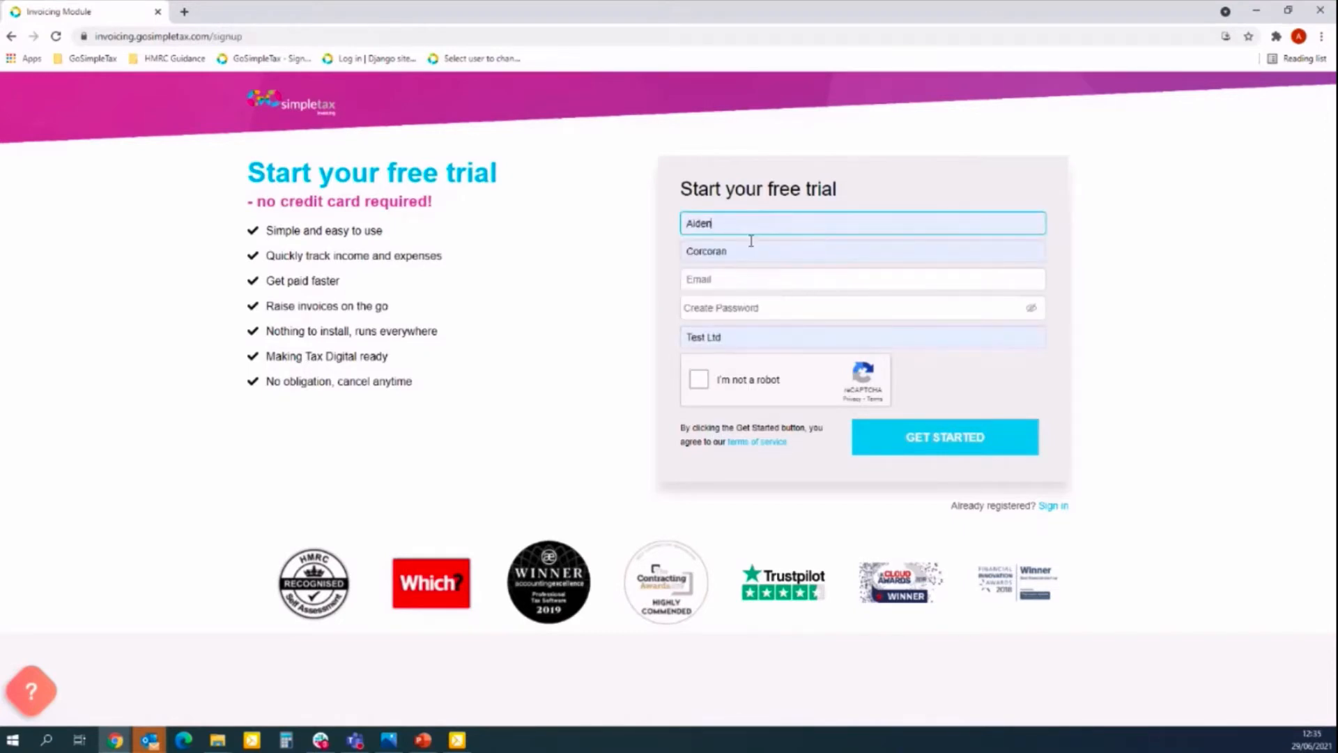
pyautogui.click(742, 285)
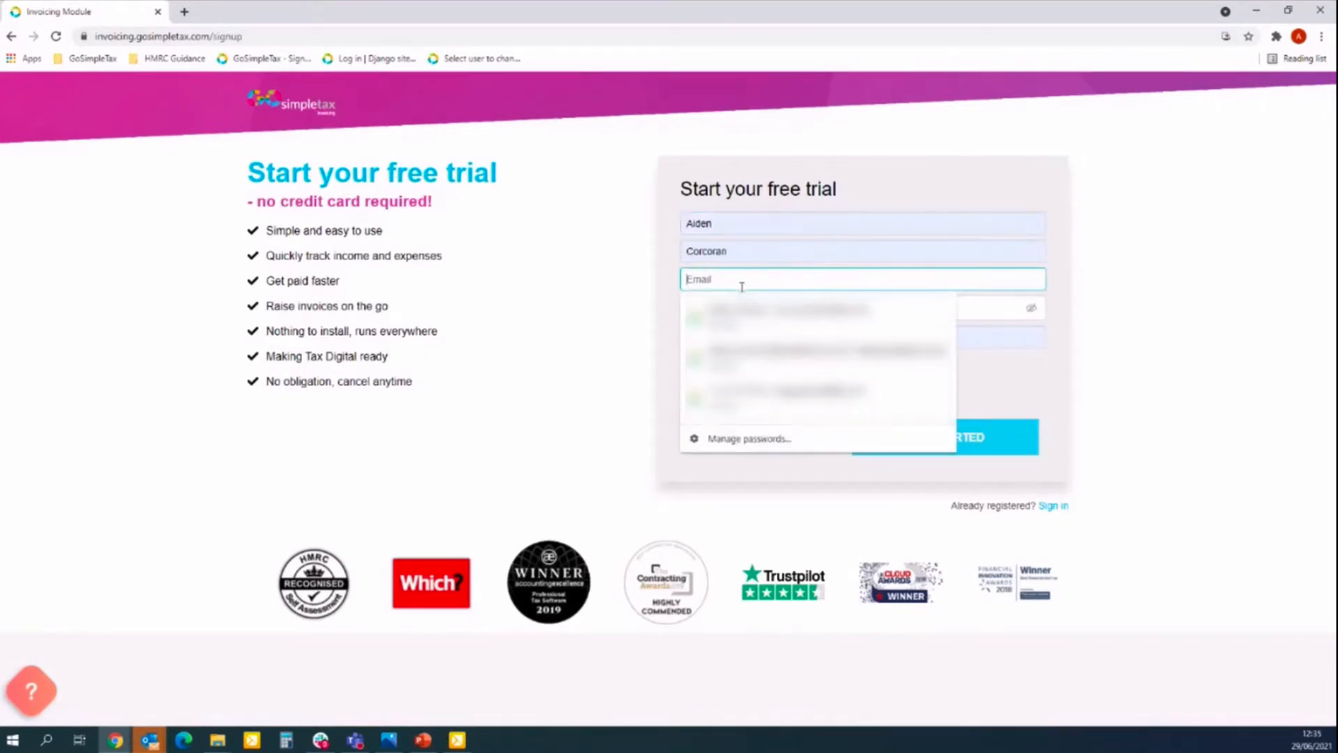
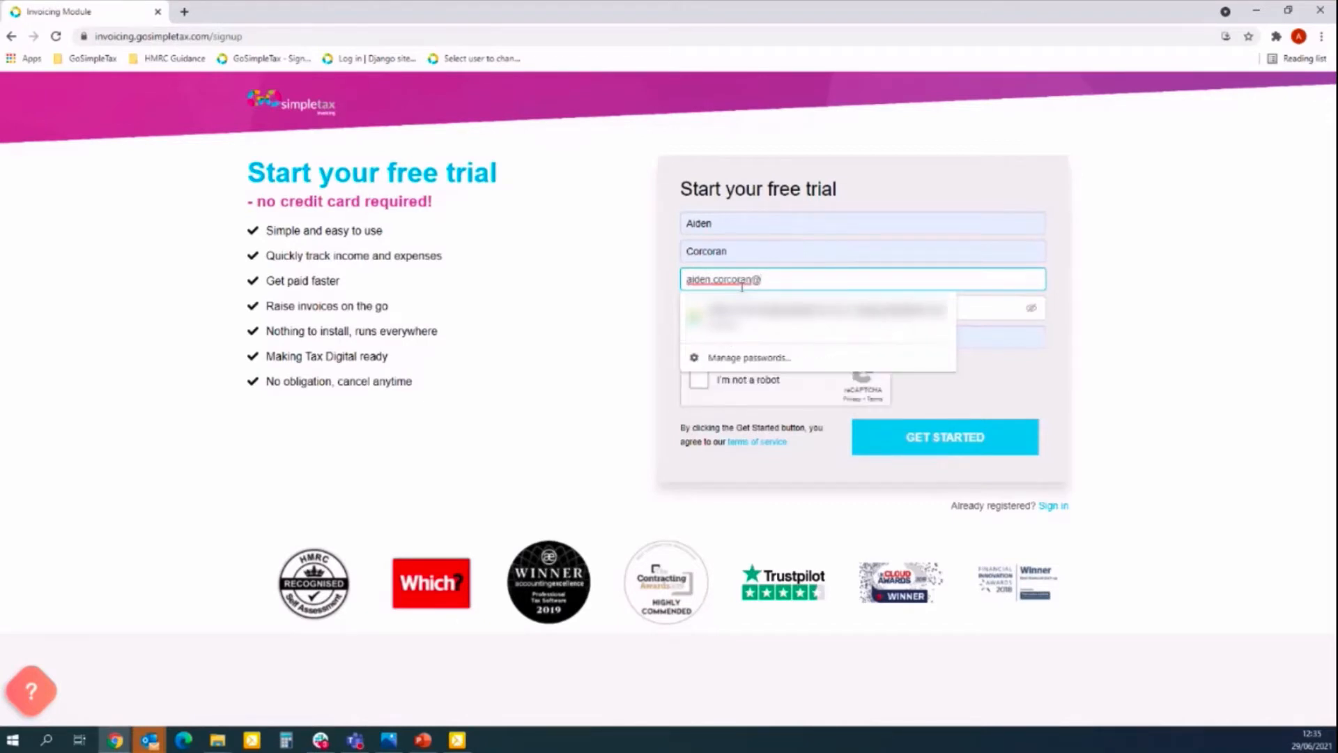
pyautogui.click(1050, 269)
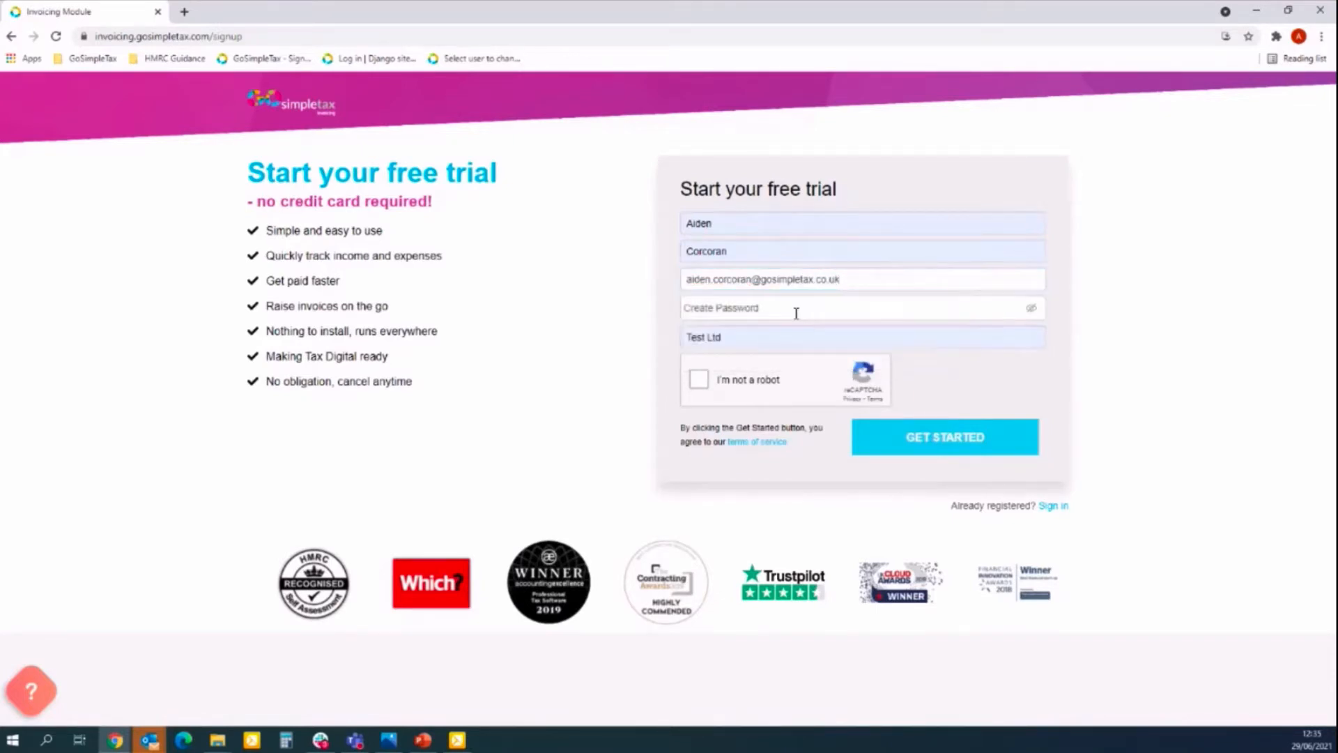
# Enter the account password, pass the reCAPTCHA check and submit the sign-up form.
pyautogui.click(796, 313)
pyautogui.write('•••••••••')
pyautogui.click(699, 380)
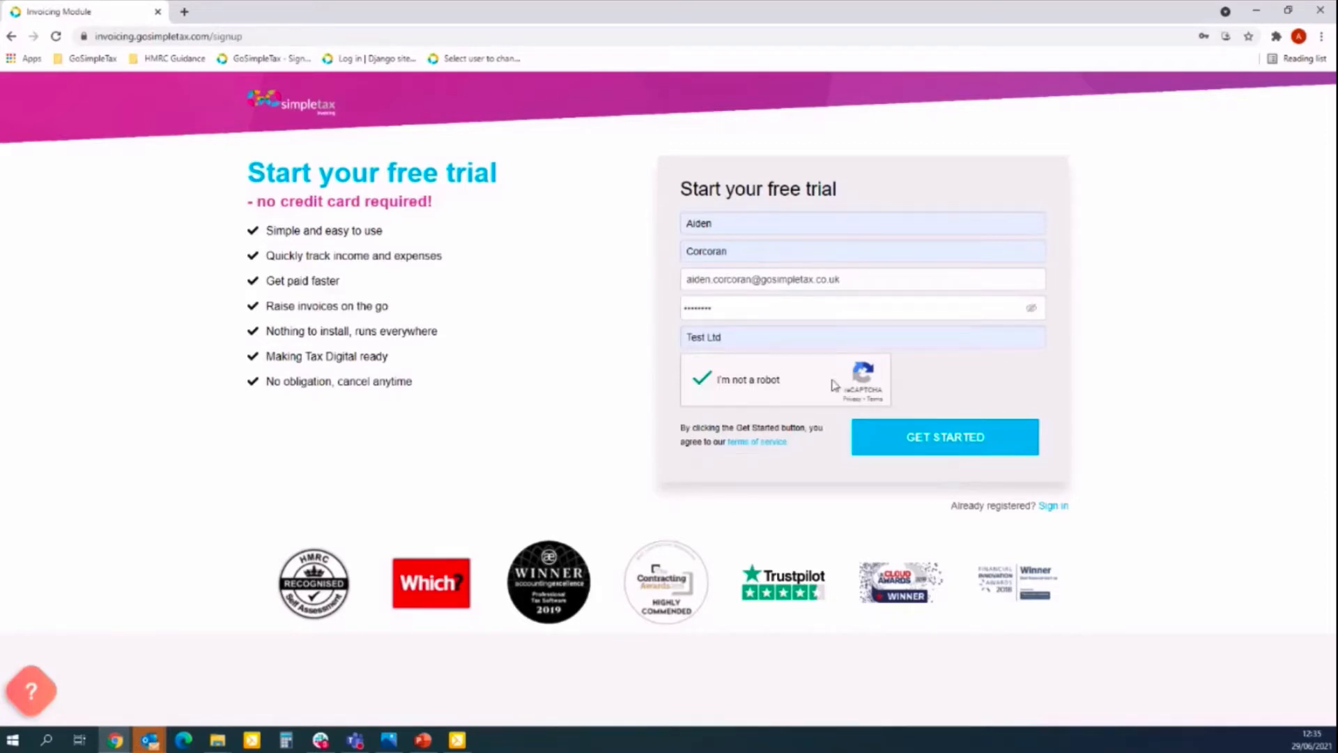
pyautogui.click(939, 443)
# Correct the e-mail address's domain after the existing-user error.
pyautogui.click(786, 279)
pyautogui.doubleClick(786, 279)
pyautogui.write('arith')
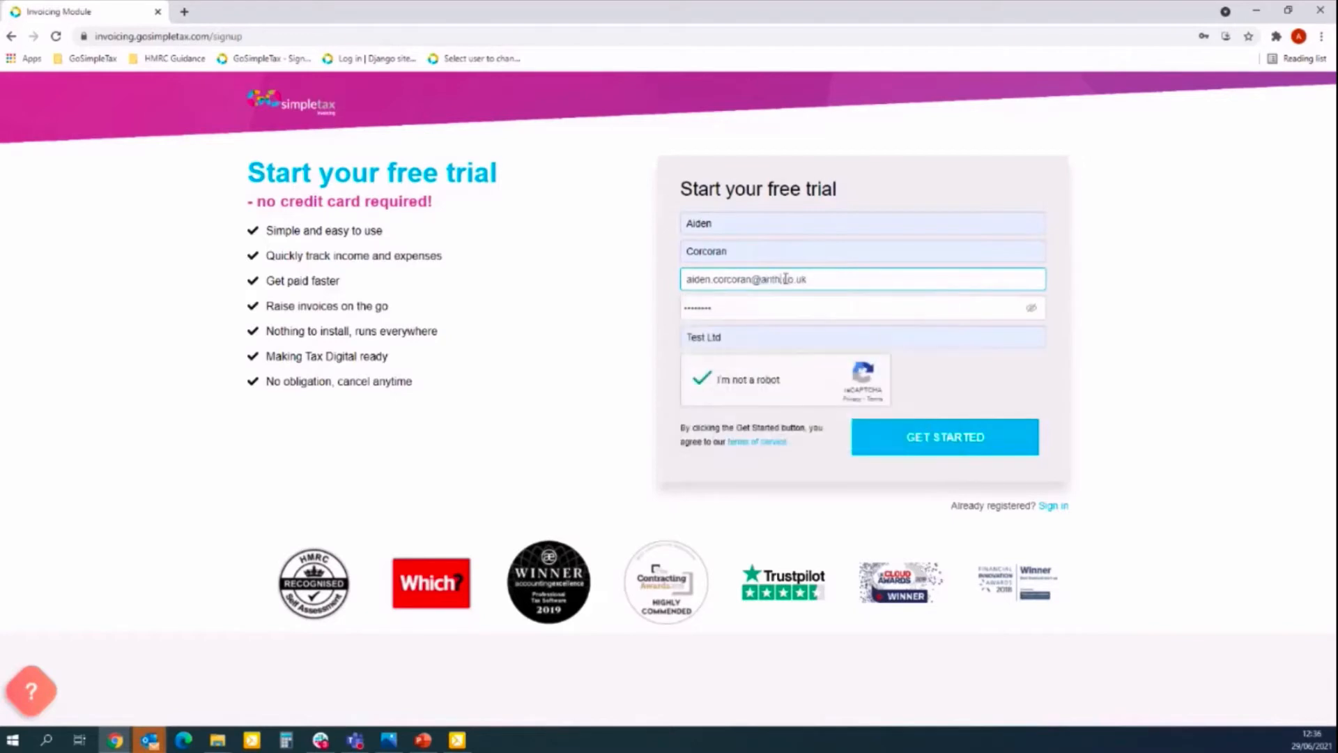
pyautogui.write('moportal')
pyautogui.click(1112, 280)
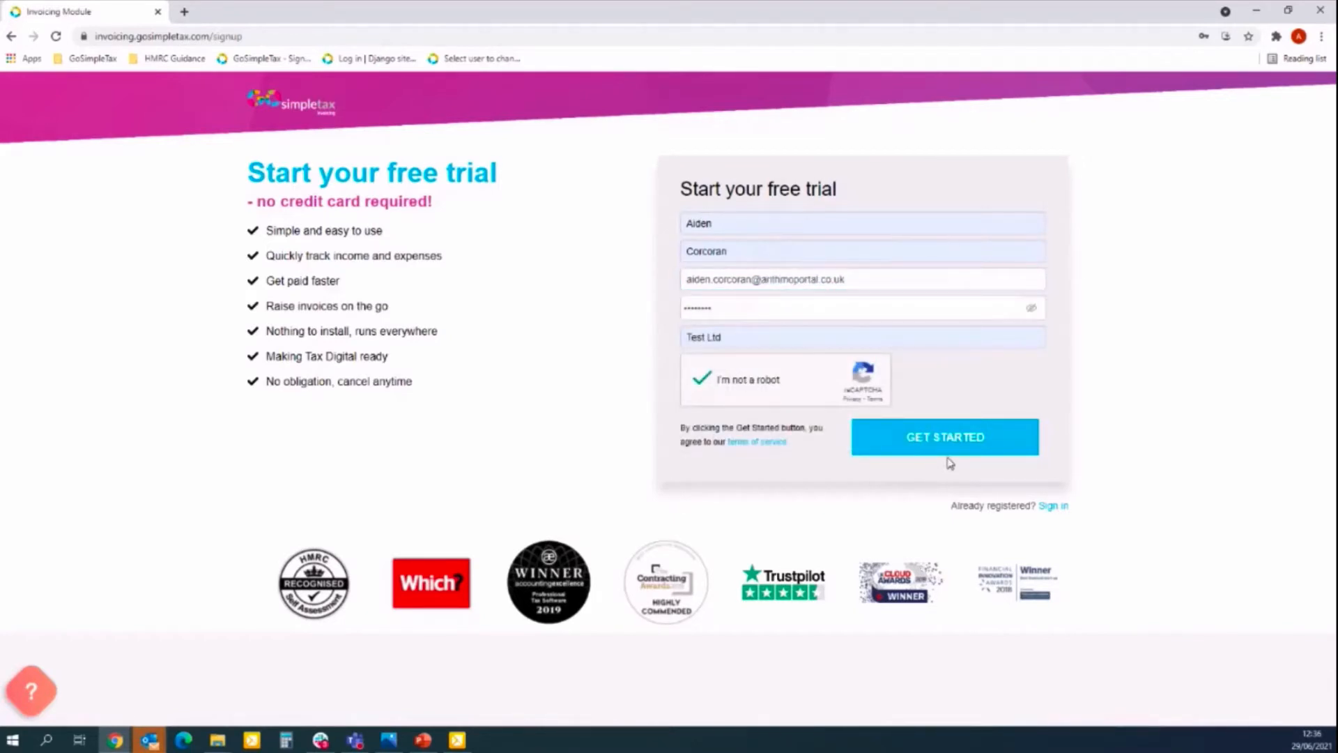
# Resubmit sign-up, agree to the privacy policy, decline the newsletter and keep support data access.
pyautogui.click(946, 439)
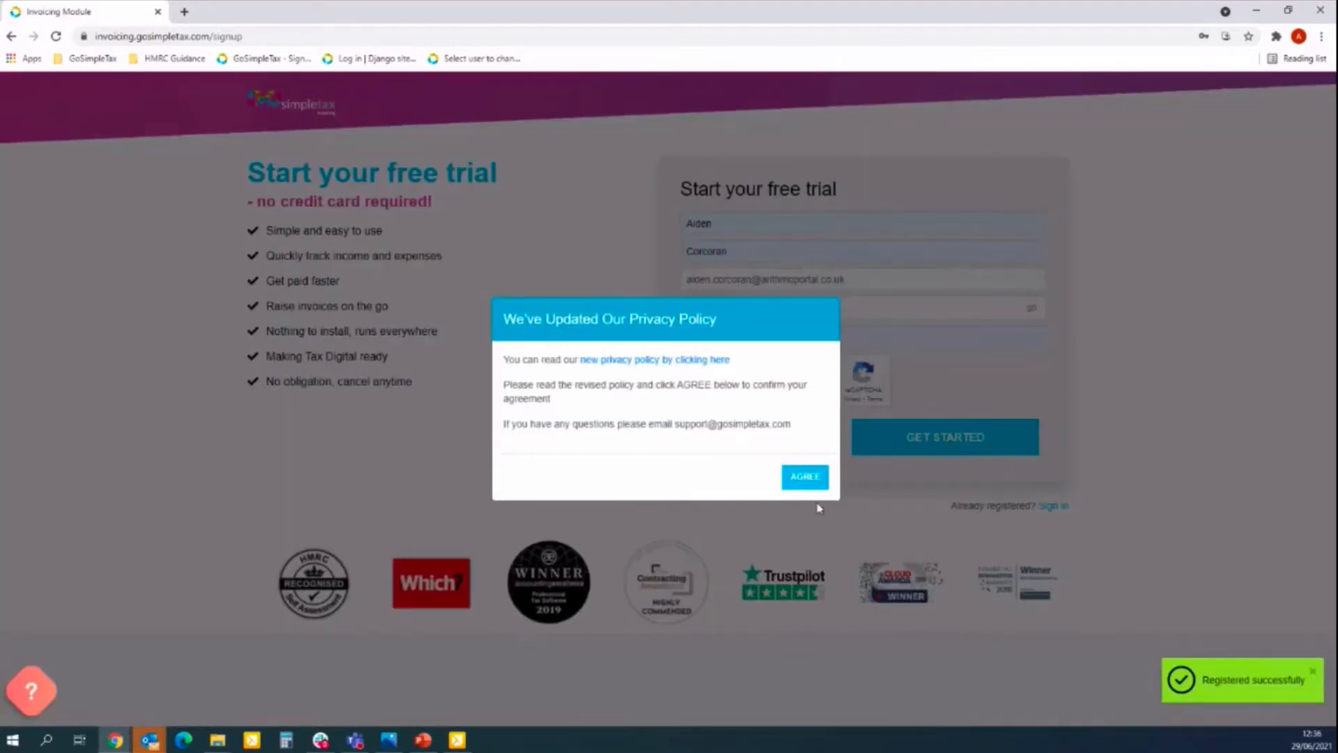
pyautogui.click(807, 481)
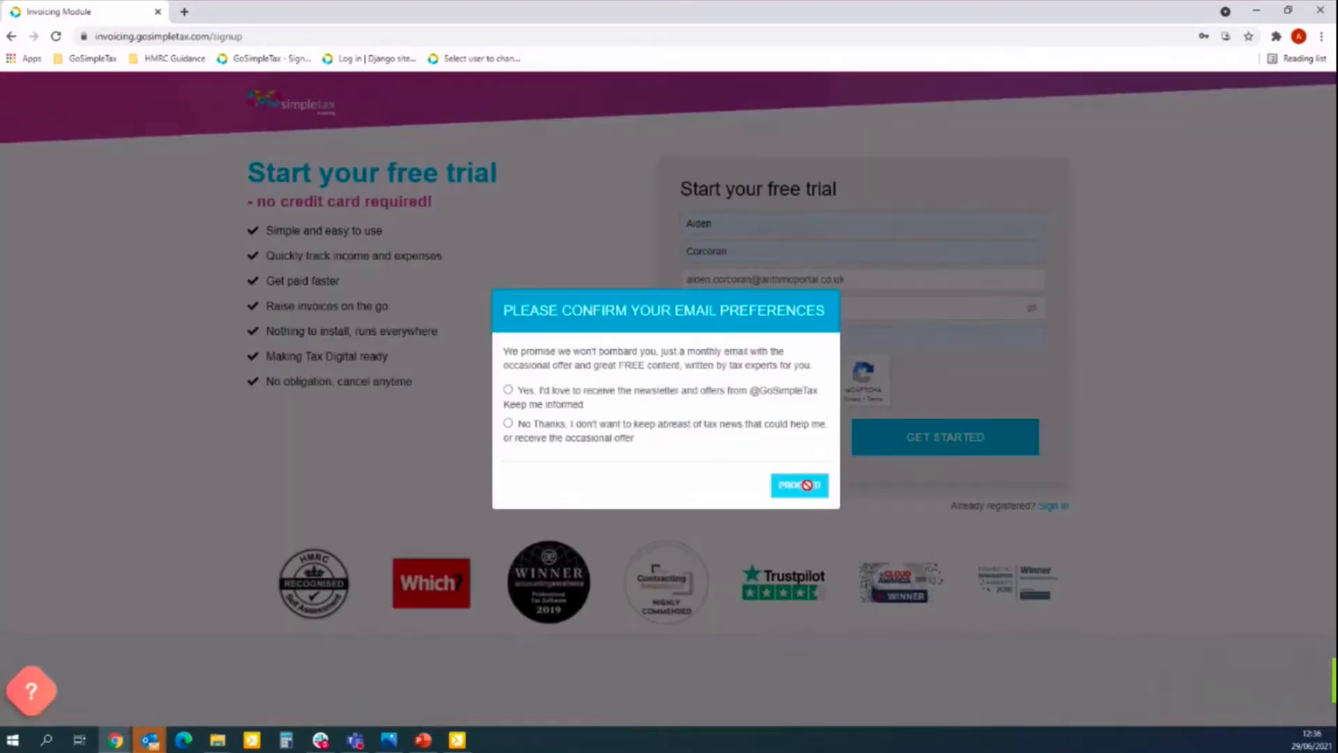
pyautogui.click(508, 424)
pyautogui.click(812, 486)
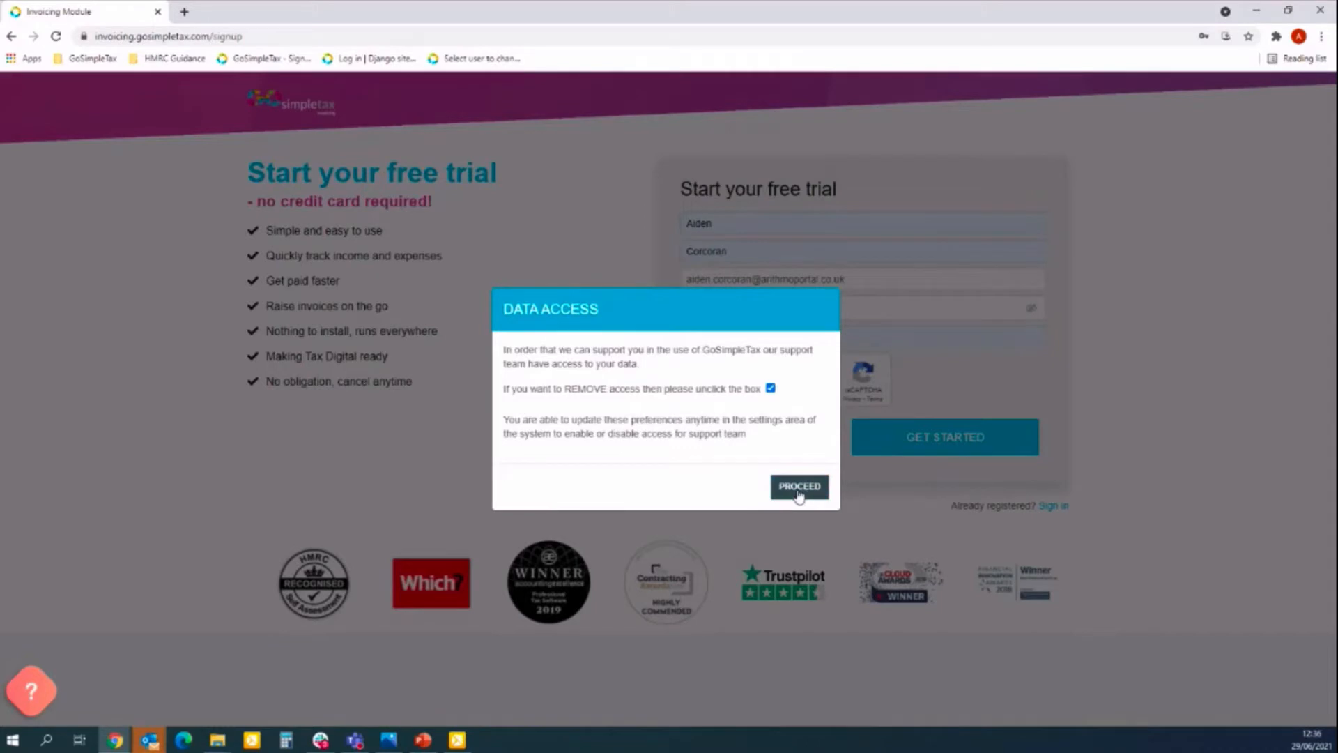
pyautogui.click(798, 488)
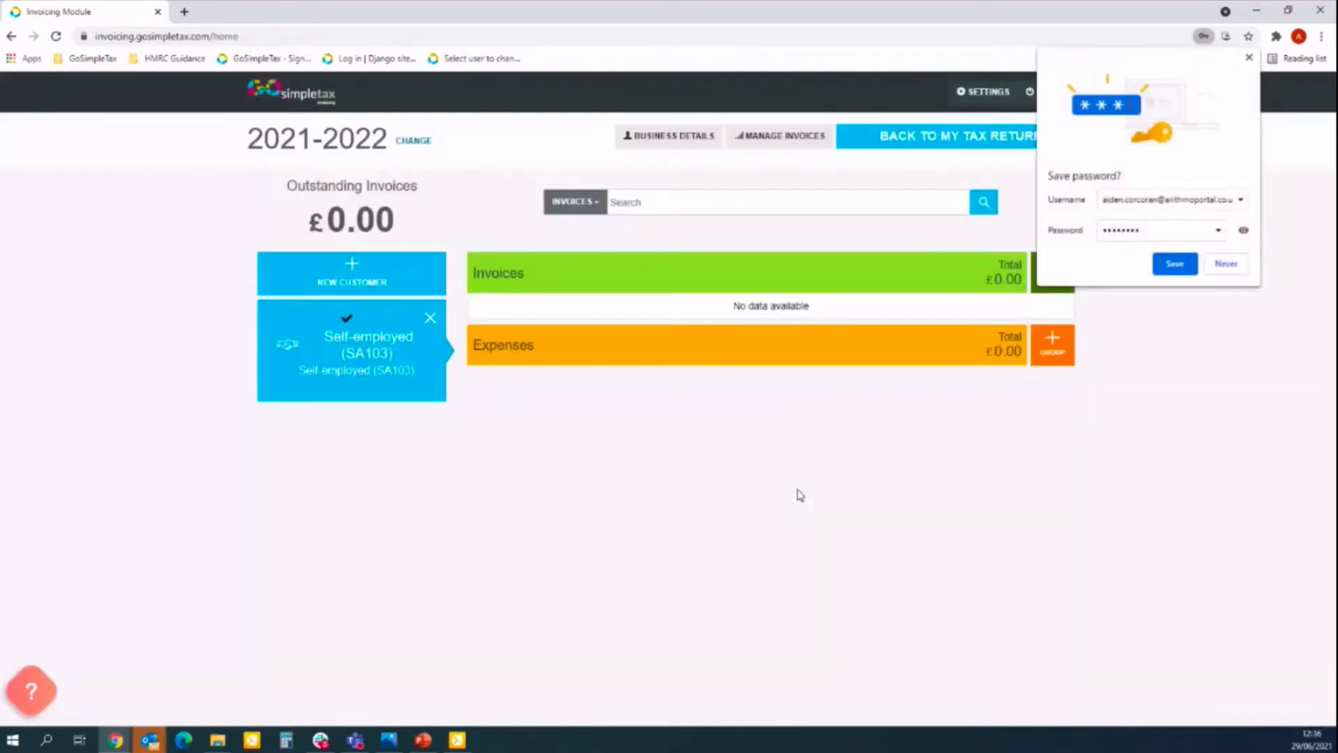
pyautogui.click(1251, 57)
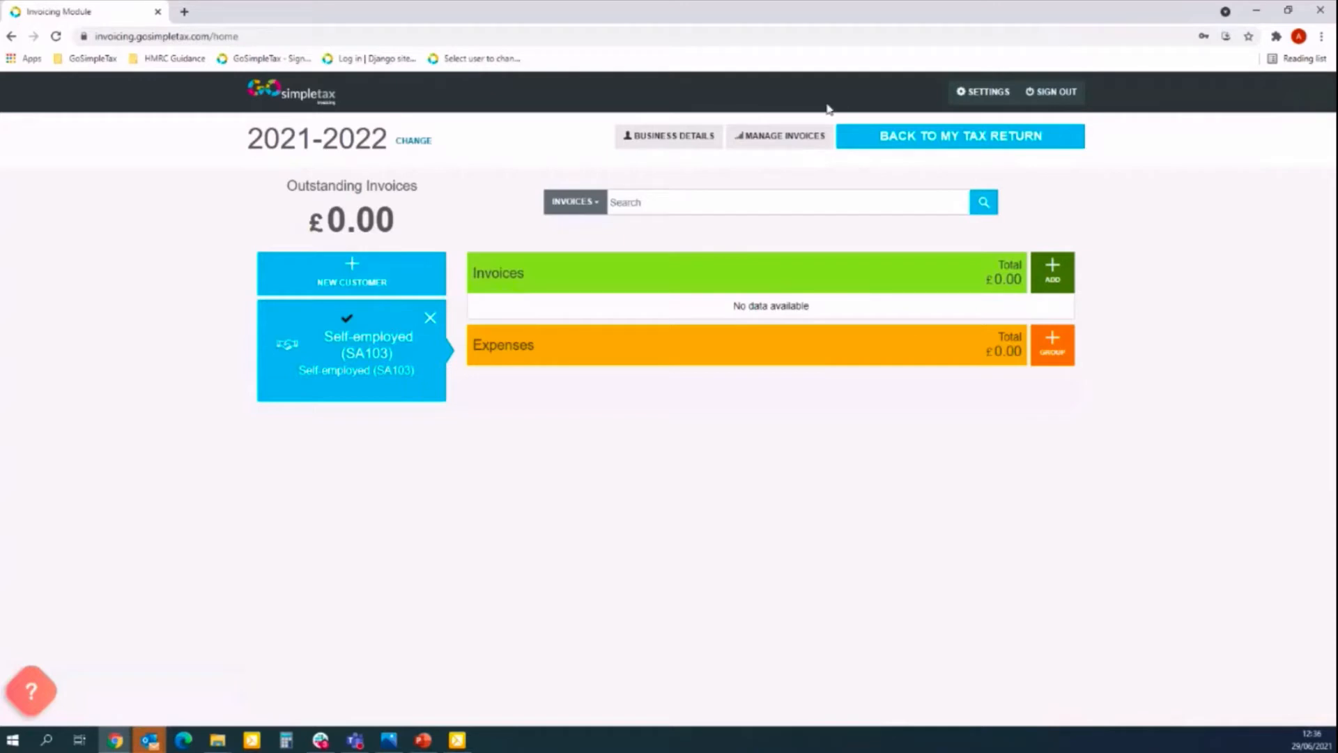
# Name the business AJC Fitness, pick its business type and describe it as Personal Trainer.
pyautogui.click(671, 141)
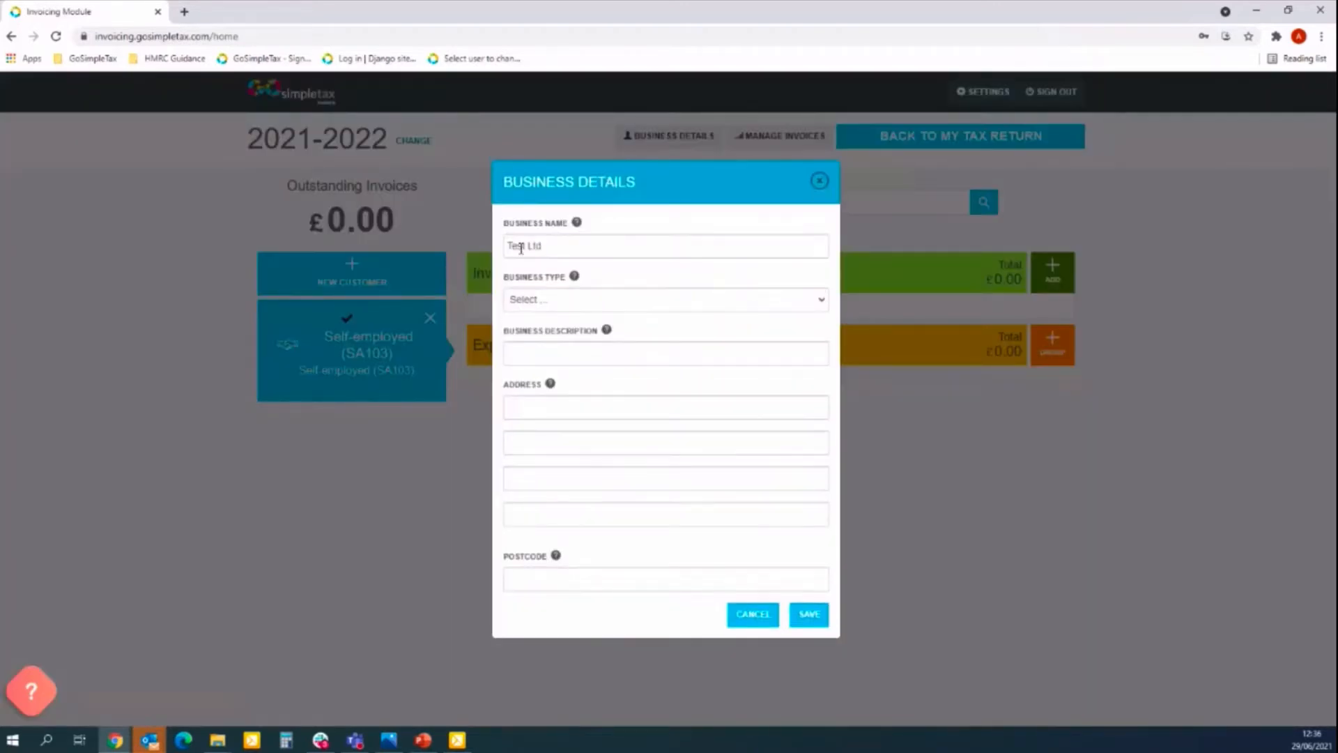
pyautogui.doubleClick(563, 248)
pyautogui.hotkey('ctrl', 'a')
pyautogui.write('AJC Fitness')
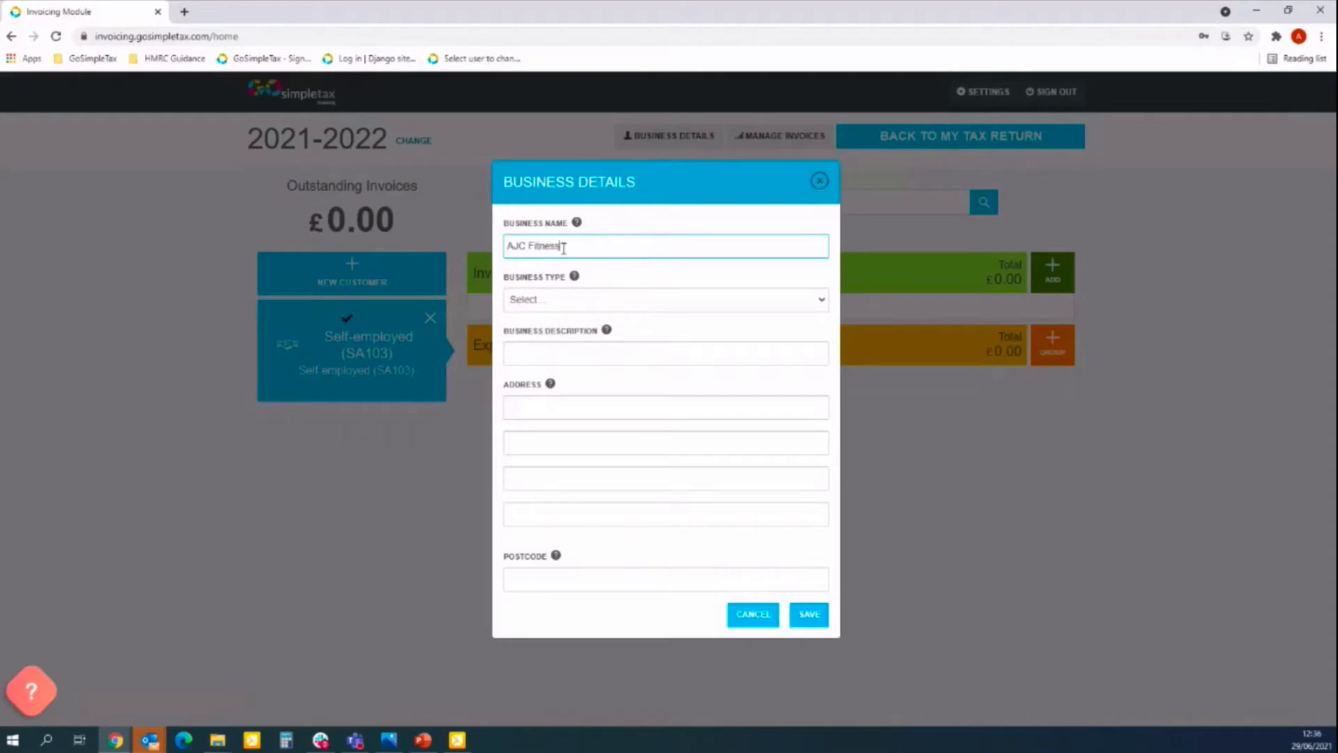
pyautogui.click(648, 300)
pyautogui.click(619, 326)
pyautogui.click(629, 354)
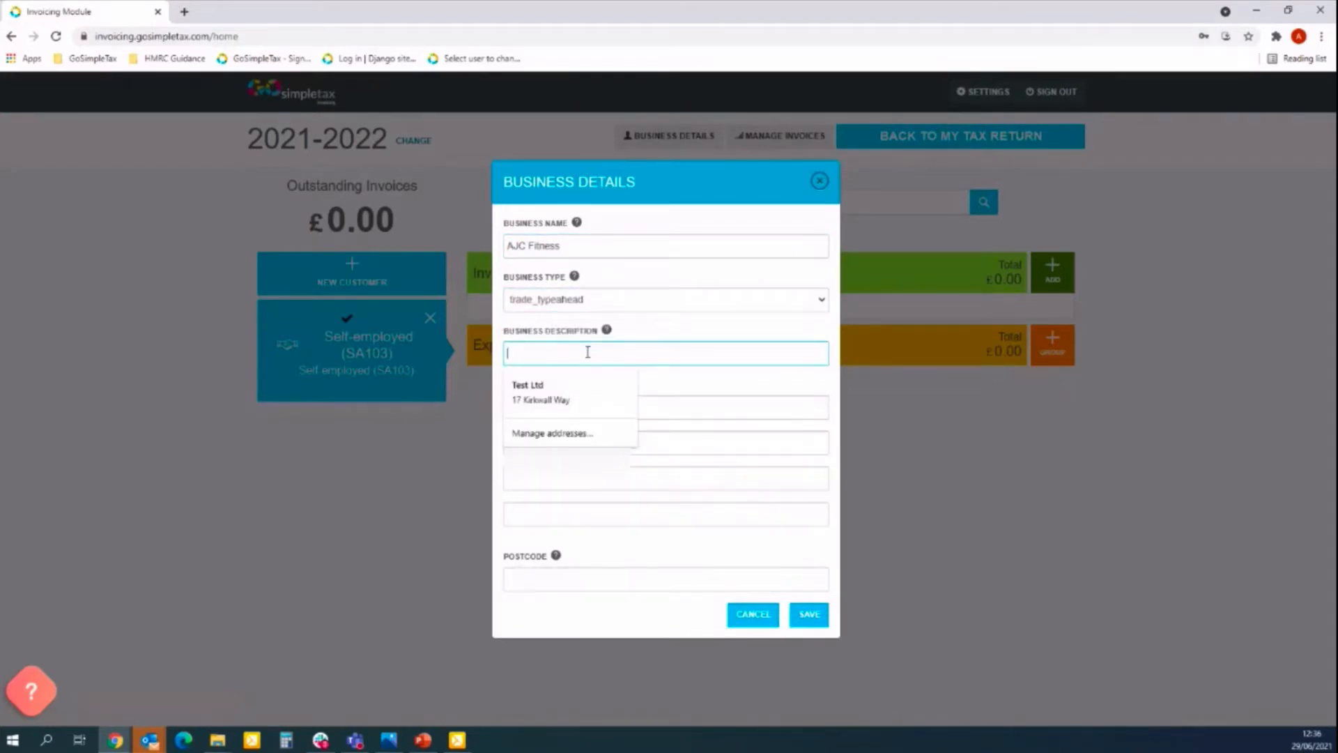
pyautogui.write('Personal Trainer')
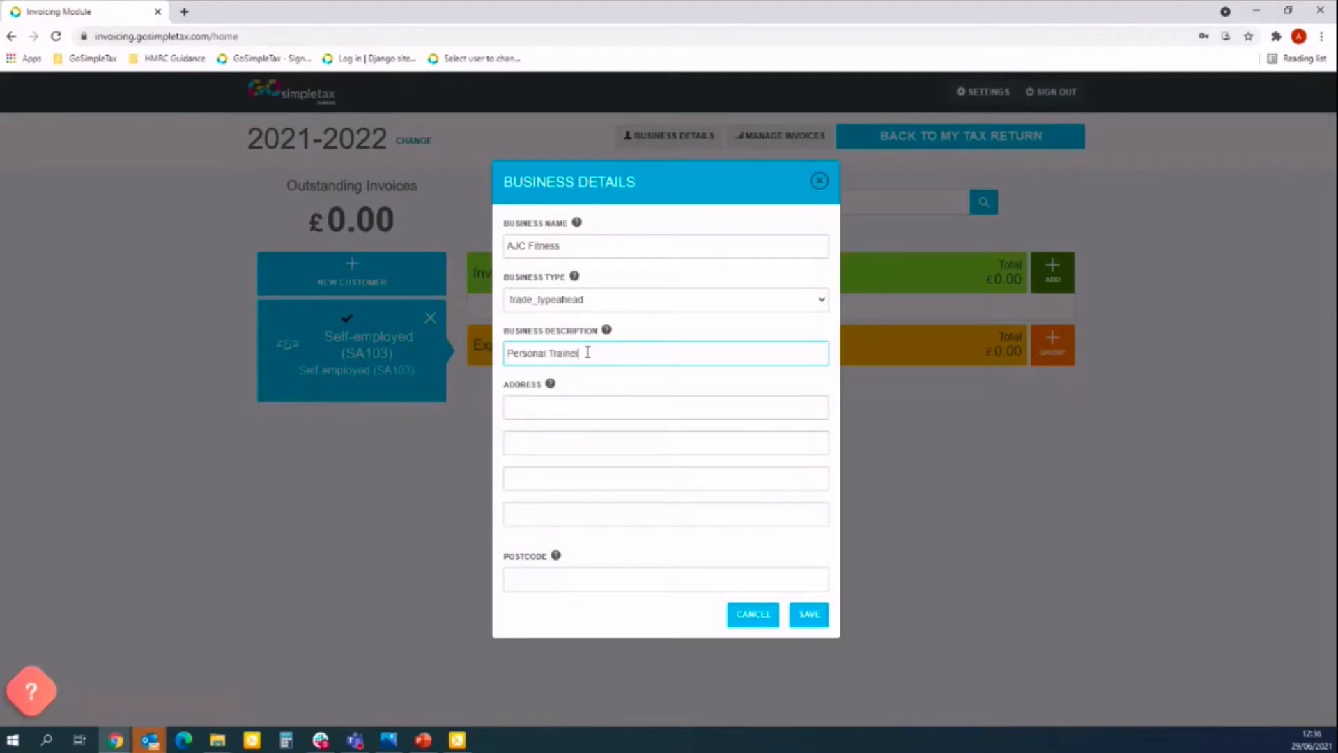
# Enter address lines Address 1, Address 2, Address 3 and postcode POSTCODE.
pyautogui.press('Tab')
pyautogui.write('Address 1')
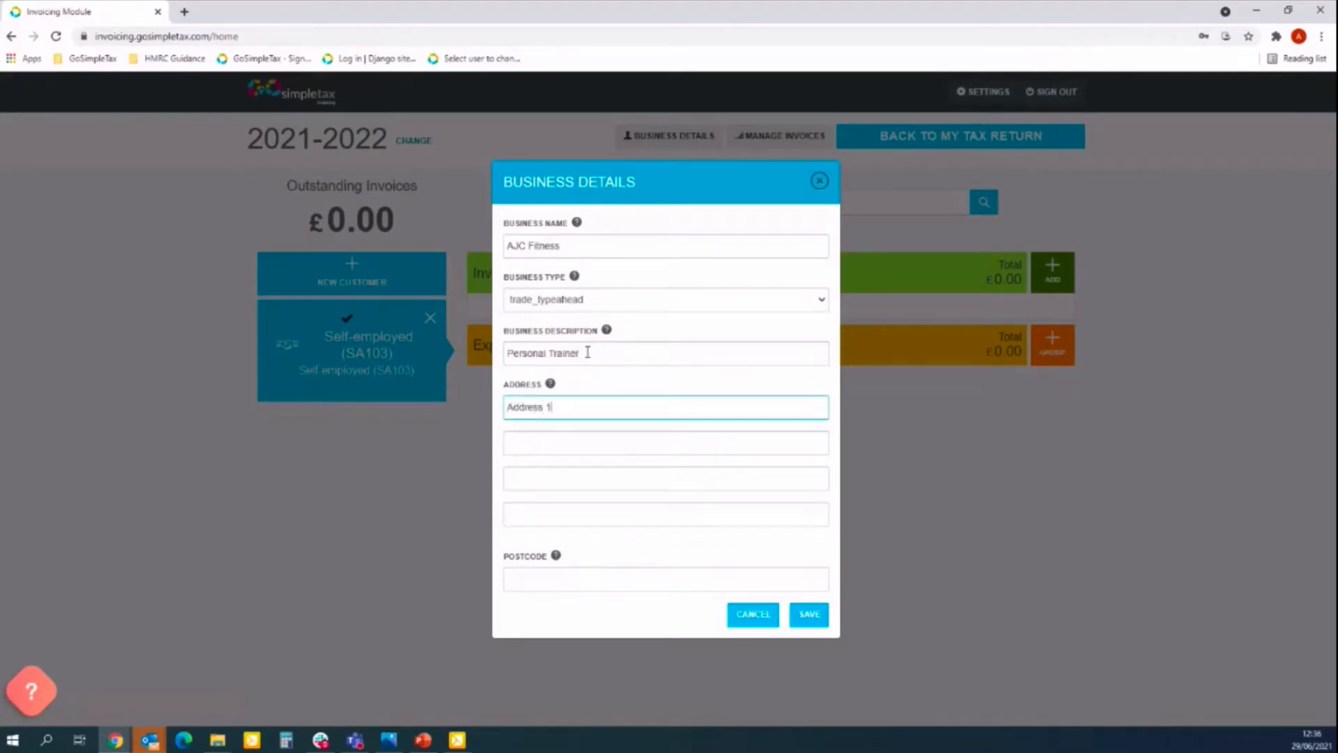
pyautogui.press('Tab')
pyautogui.write('Addres')
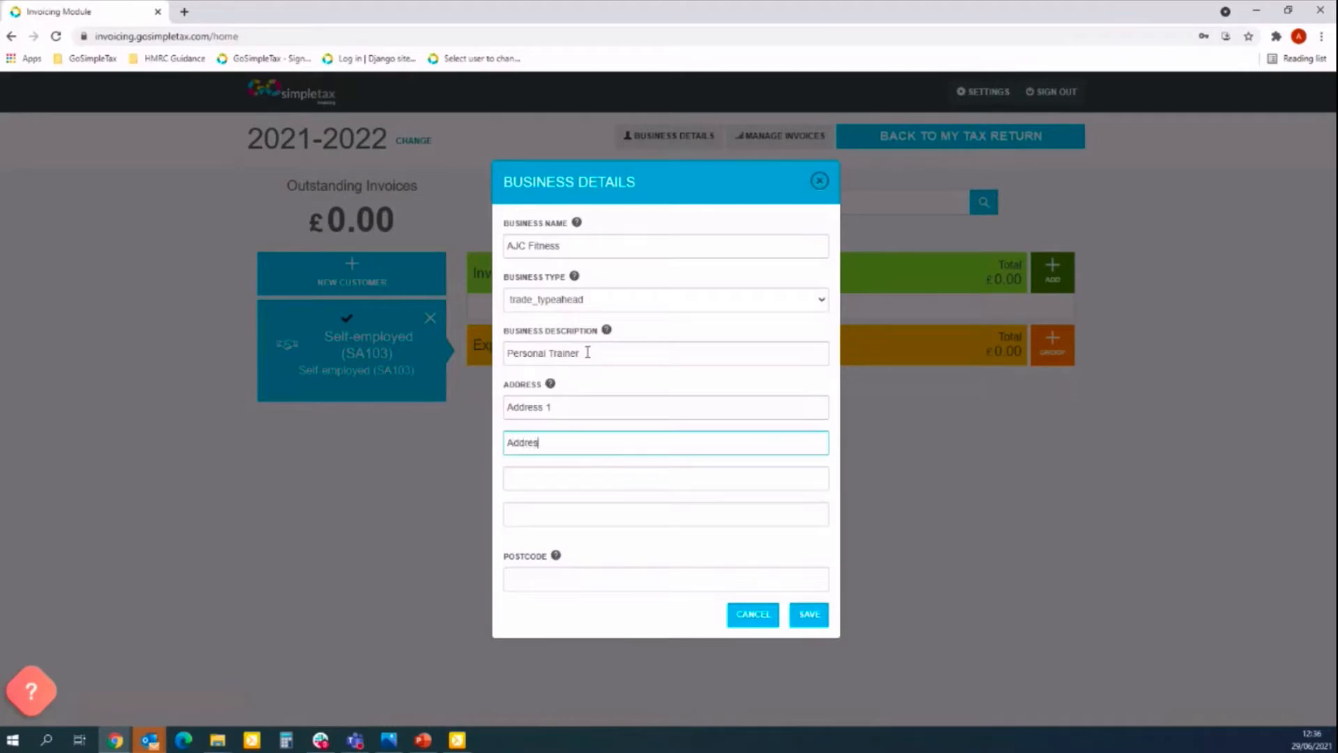
pyautogui.write('s 2')
pyautogui.press('Tab')
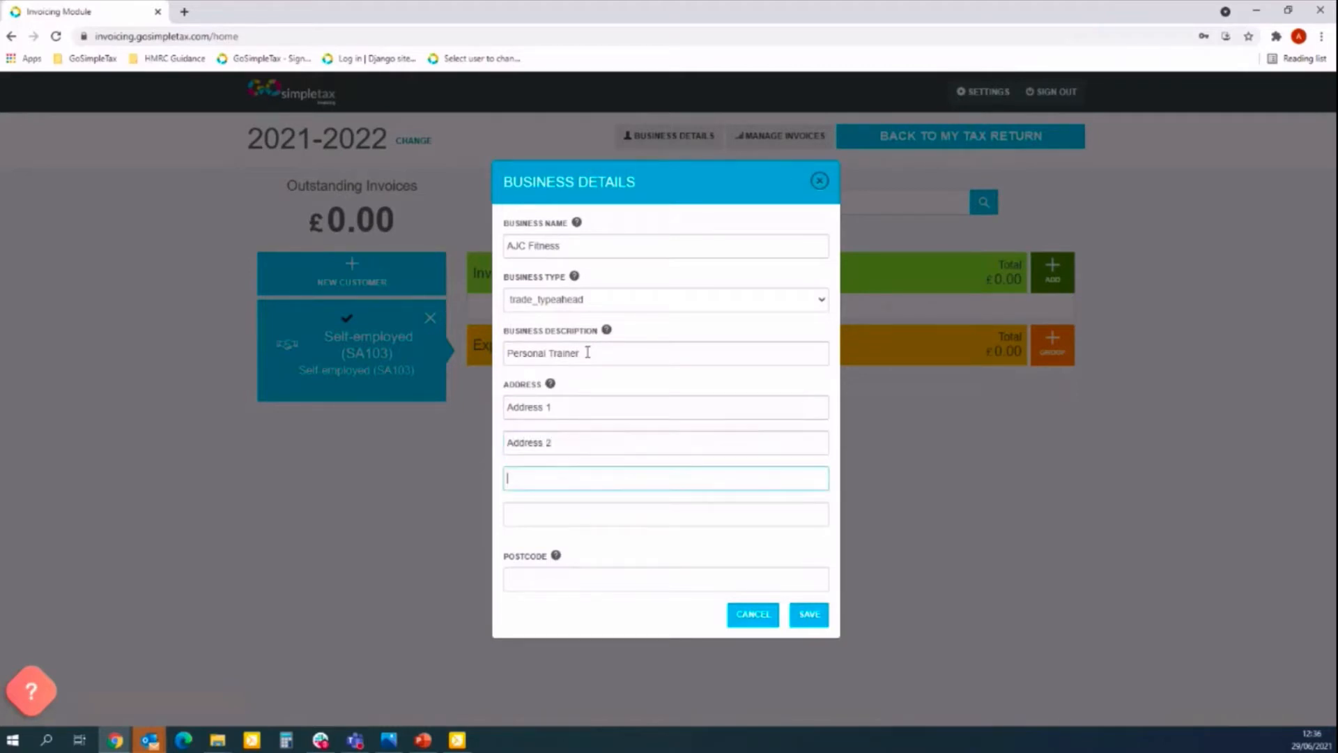
pyautogui.write('Address 3')
pyautogui.press('Tab')
pyautogui.press('Tab')
pyautogui.write('POSTCODE')
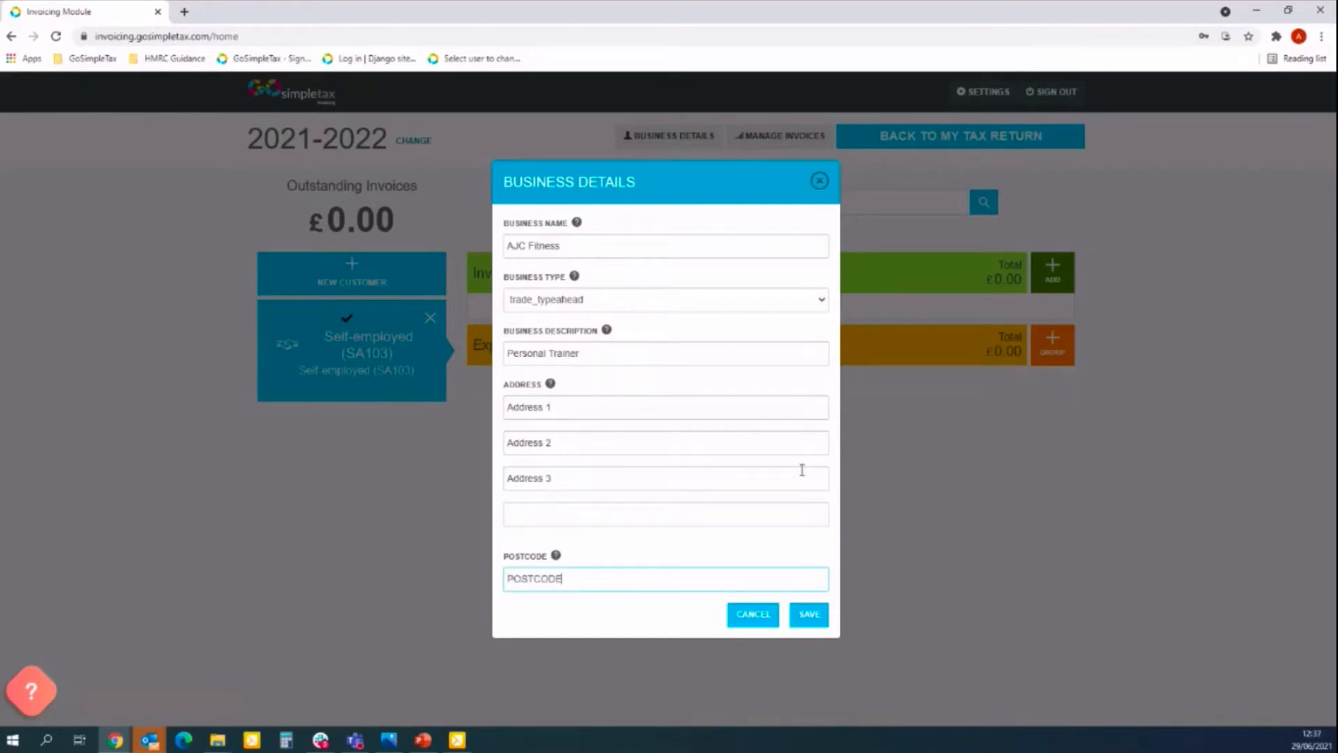
# Replace the invalid postcode with CV346AB and save the business details.
pyautogui.click(811, 616)
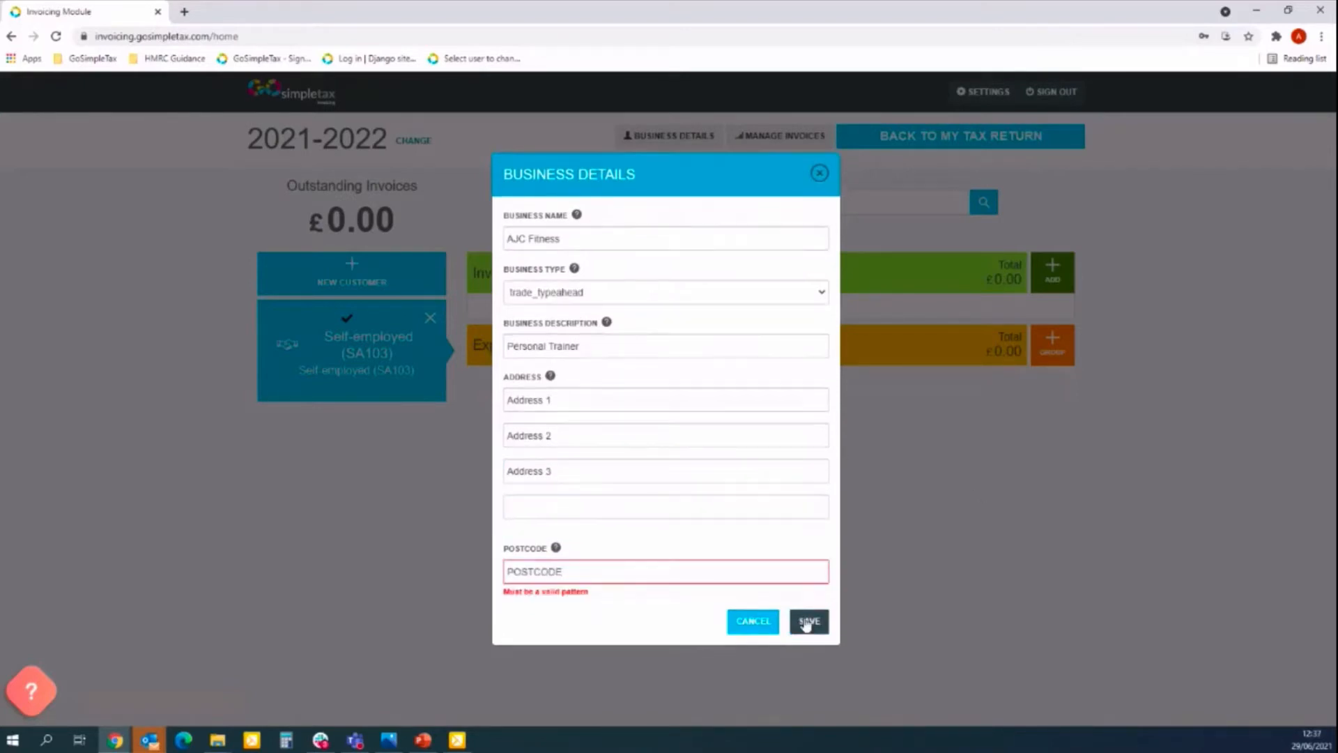
pyautogui.doubleClick(709, 575)
pyautogui.write('CV')
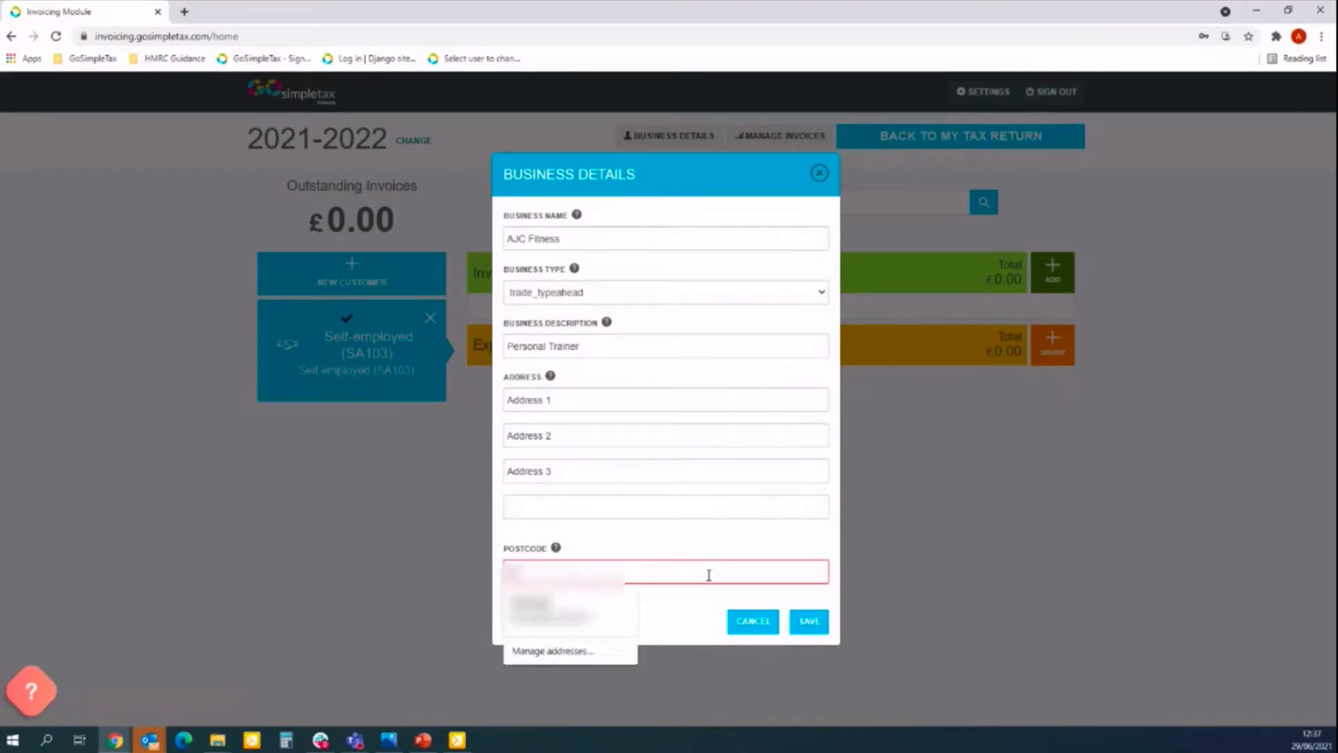
pyautogui.write('346AB')
pyautogui.click(739, 565)
pyautogui.click(807, 627)
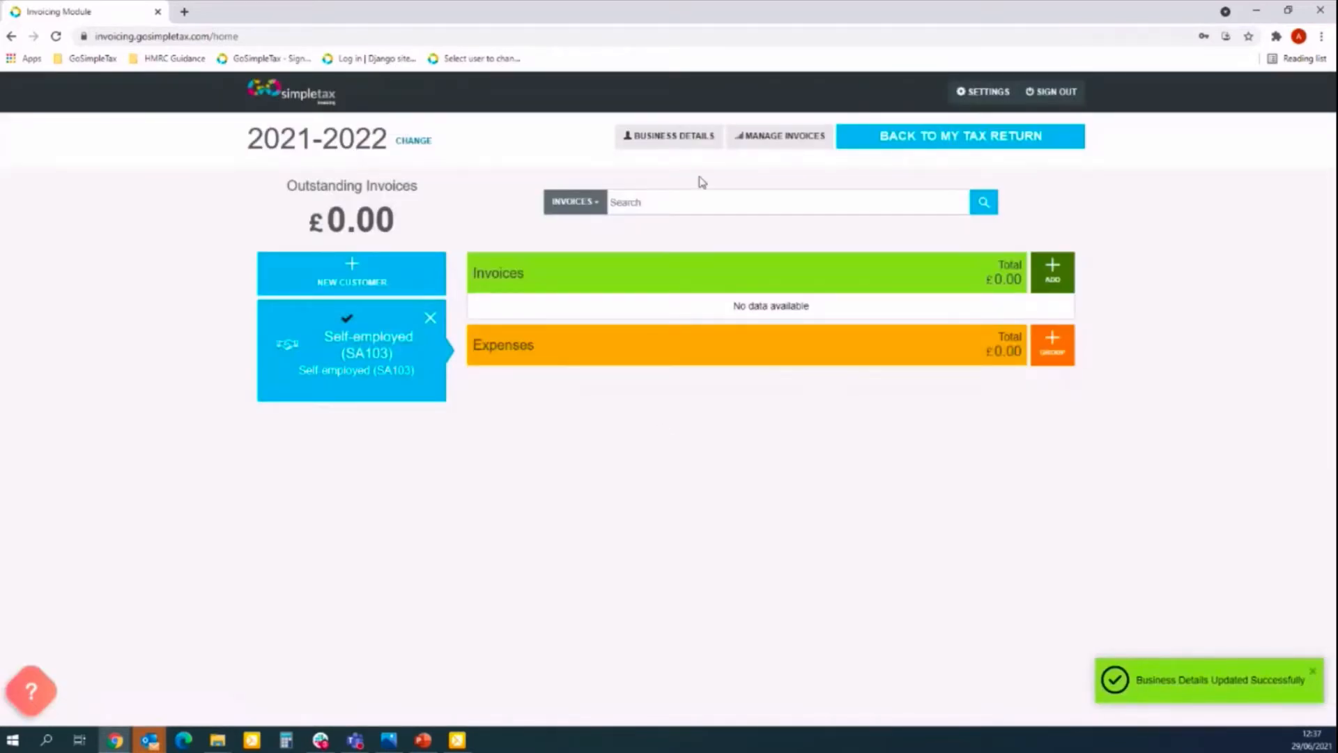
pyautogui.click(680, 143)
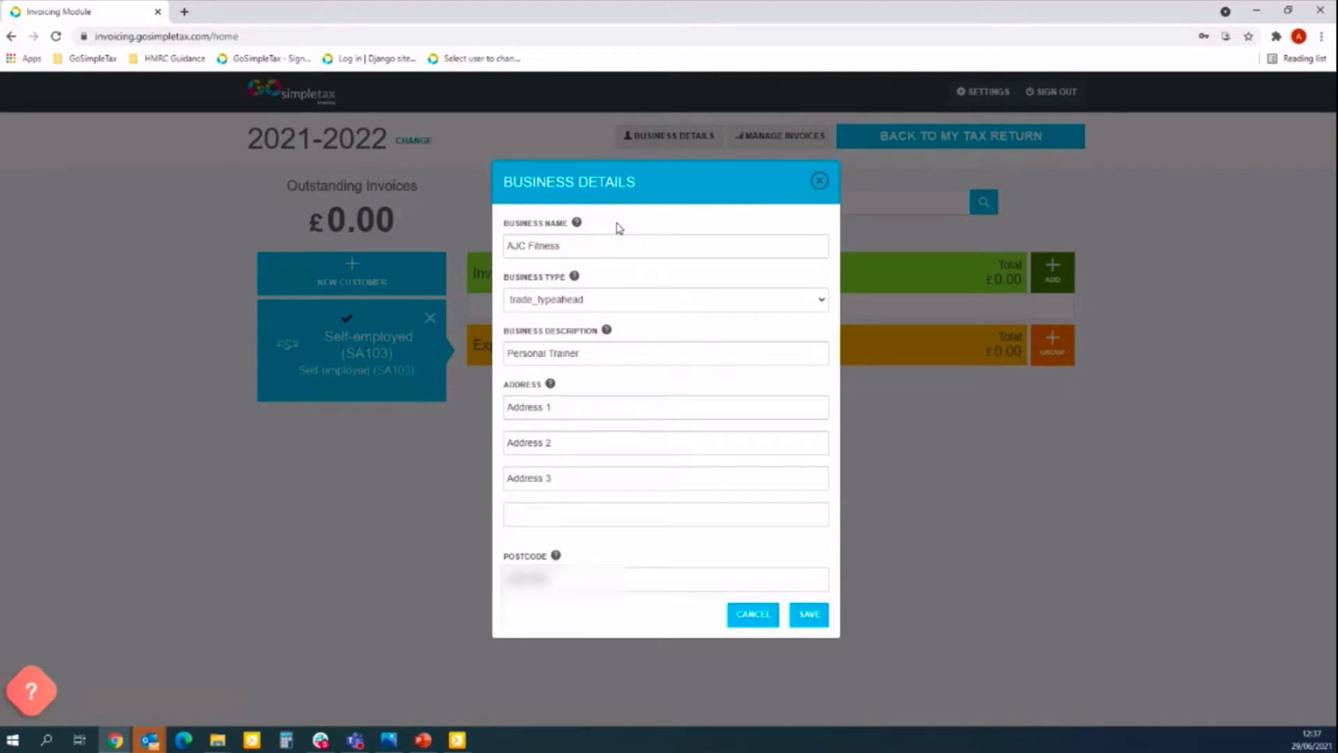
pyautogui.click(821, 182)
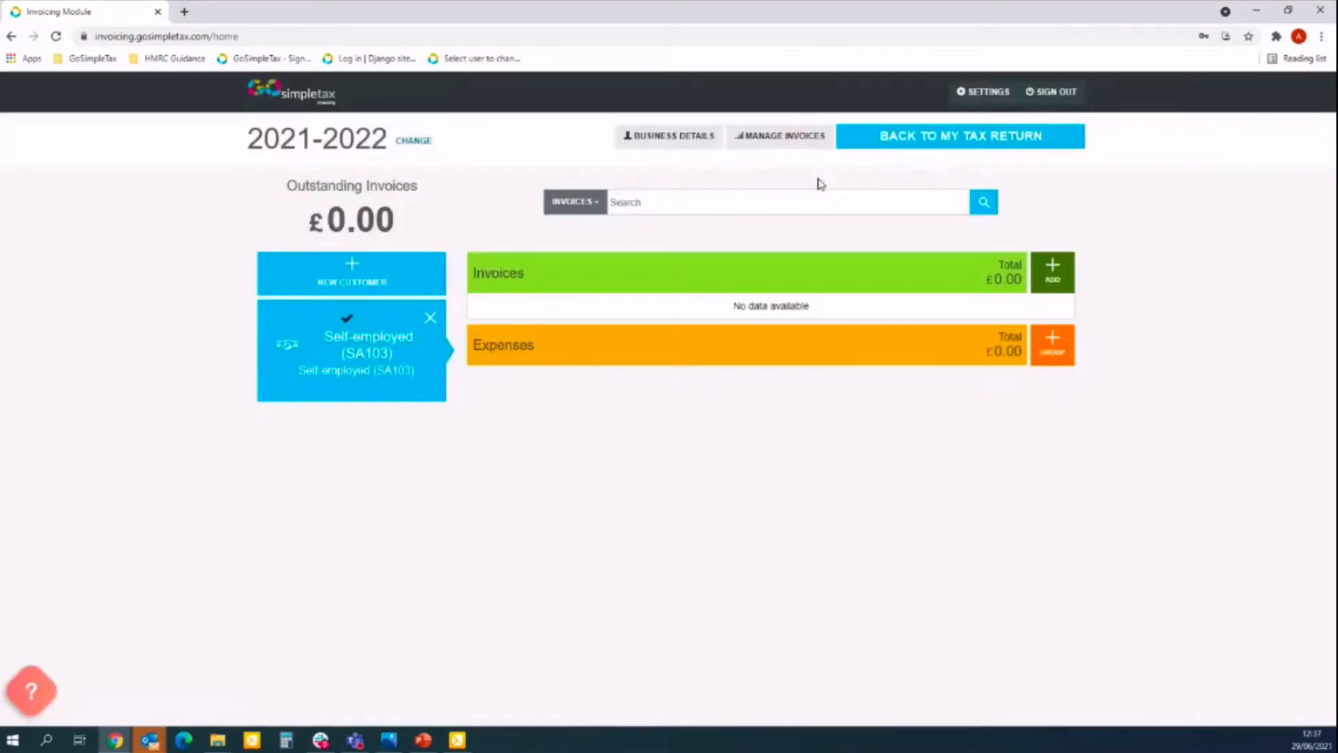
# In the invoicing settings, upload the first JPG in Downloads as the invoice logo.
pyautogui.click(974, 101)
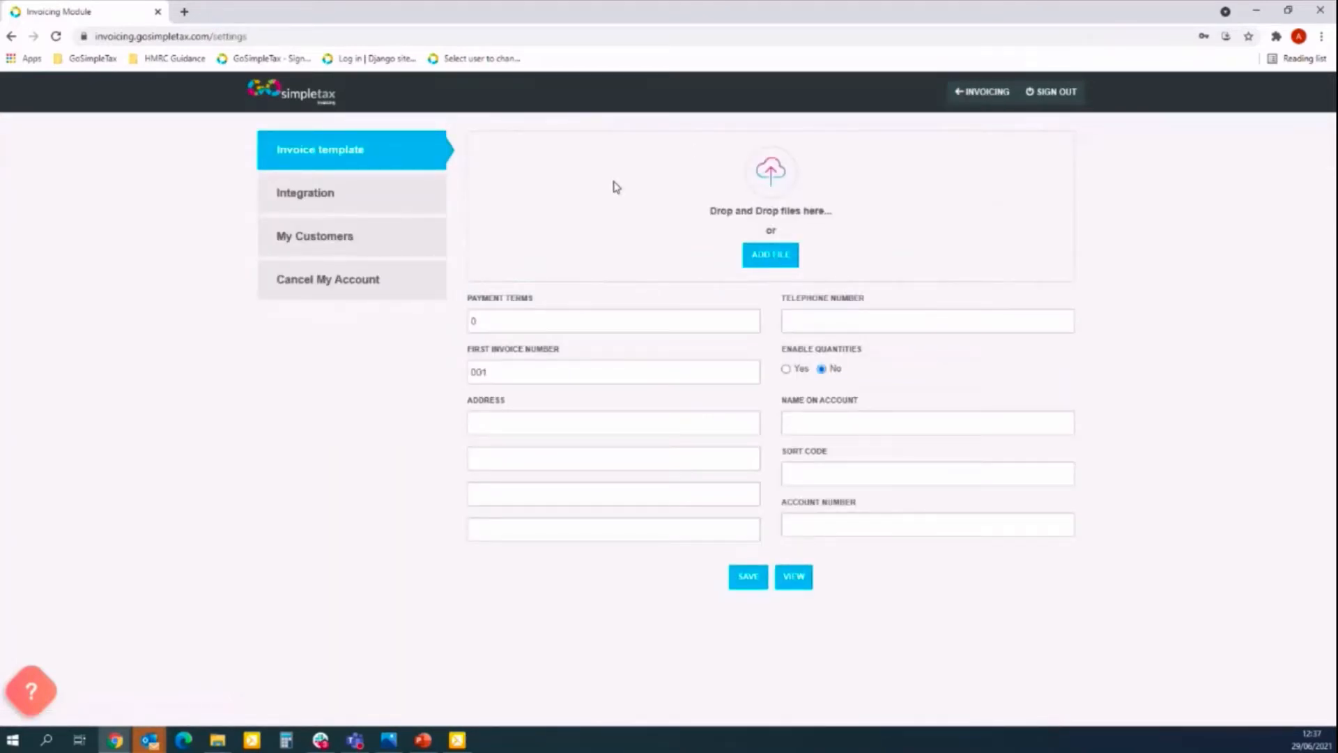
pyautogui.click(776, 257)
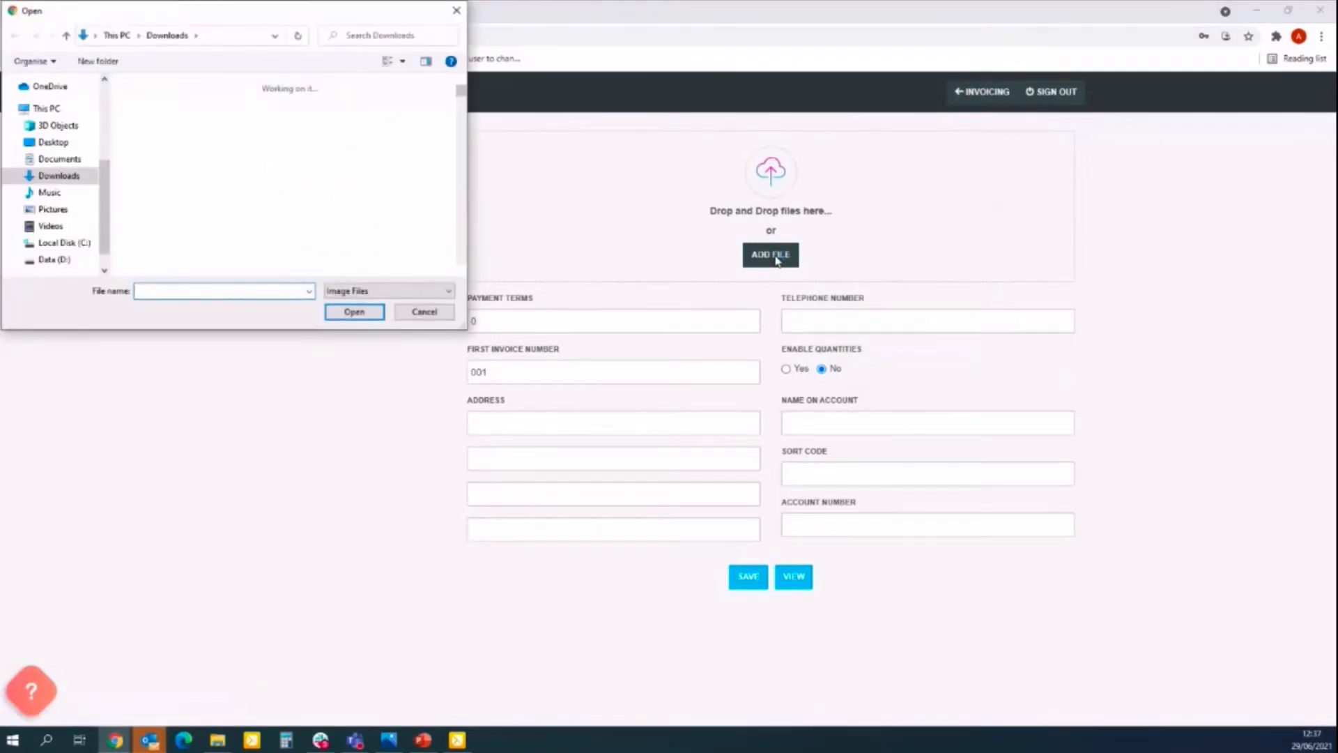
pyautogui.click(180, 118)
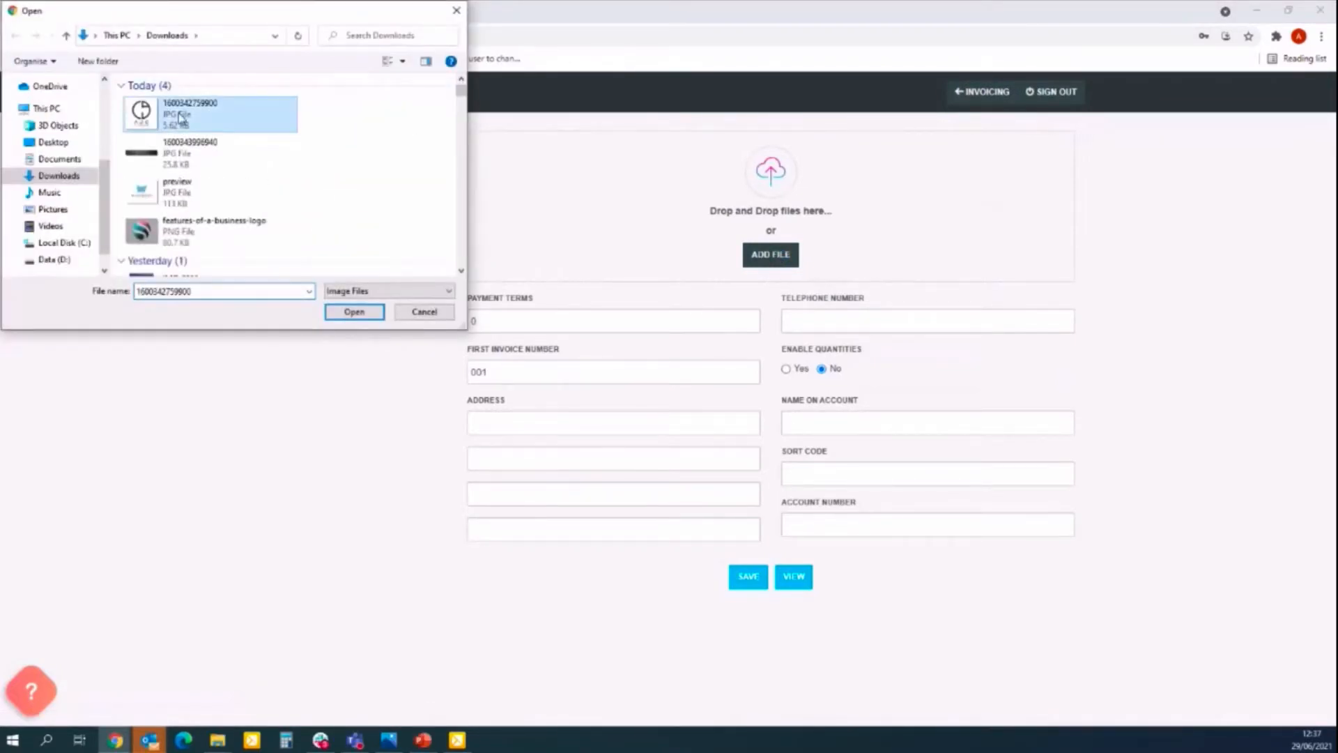
pyautogui.doubleClick(181, 117)
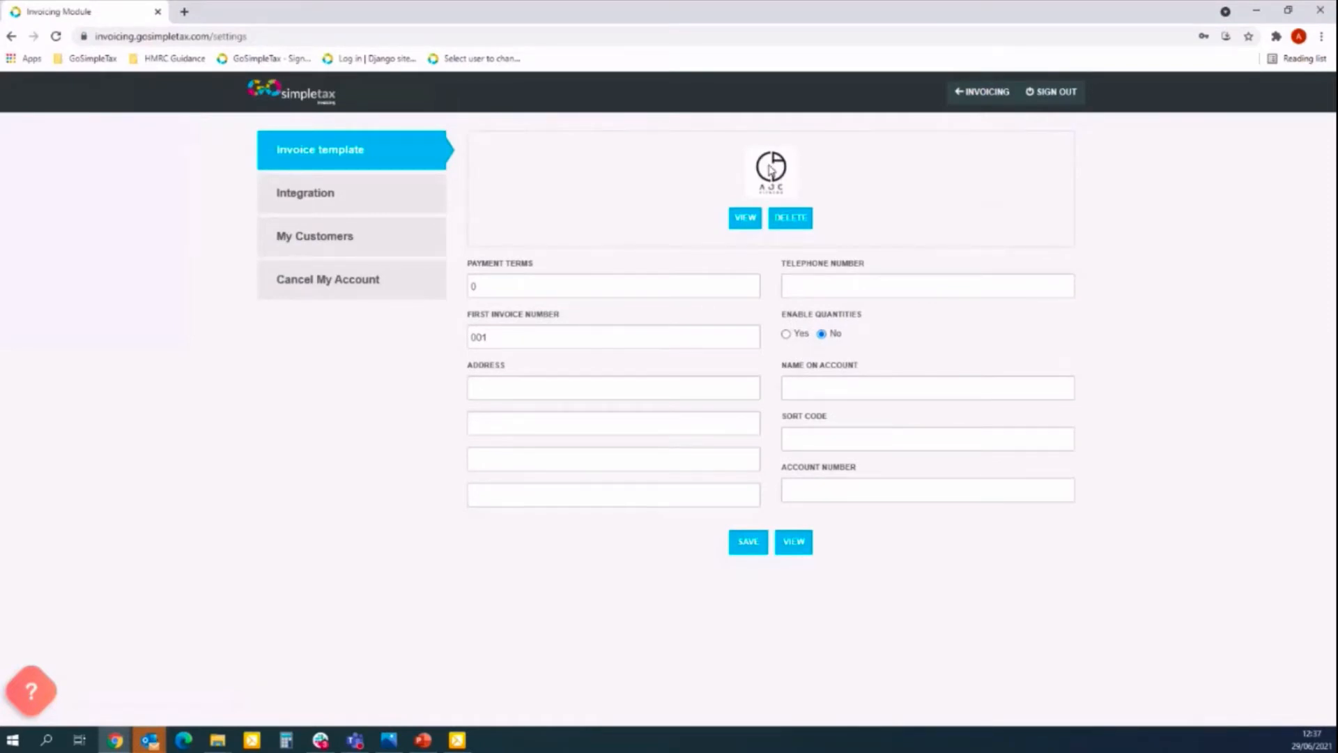
# Set payment terms to 30 days and the first invoice number to 10001.
pyautogui.doubleClick(533, 280)
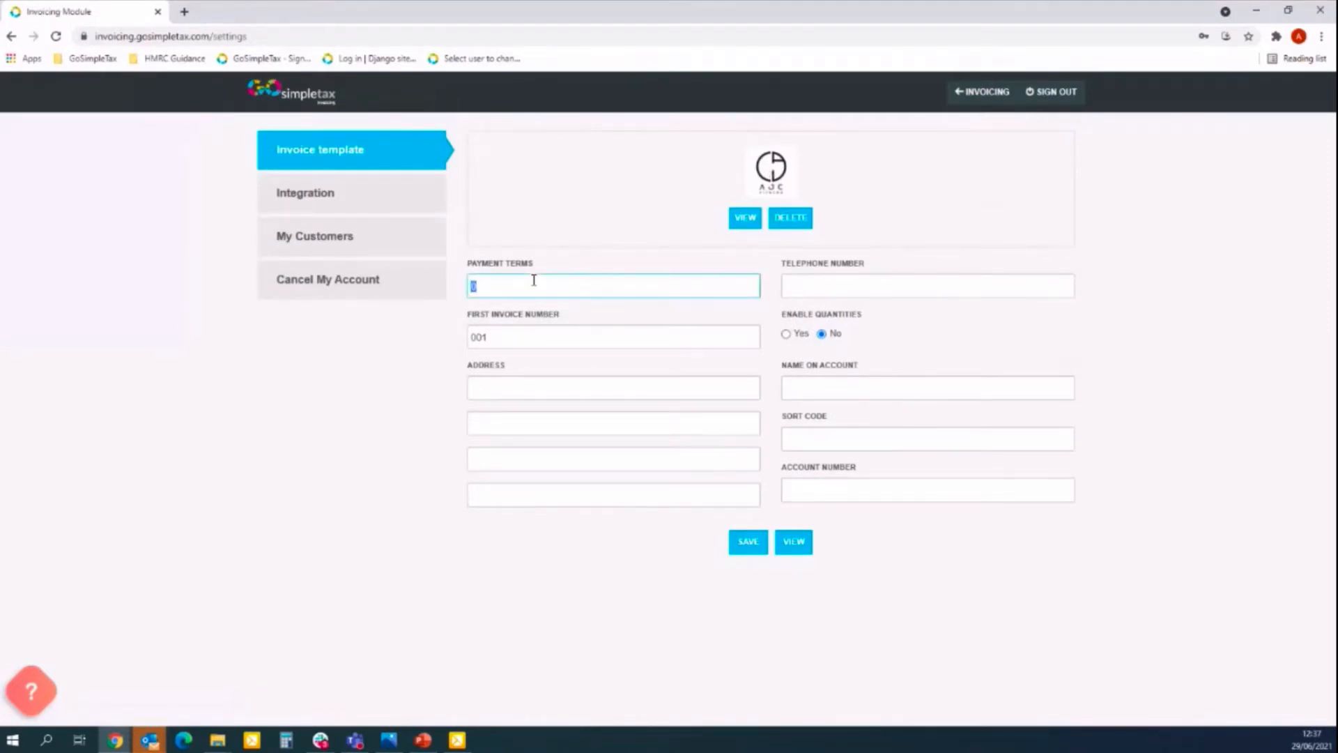
pyautogui.write('30')
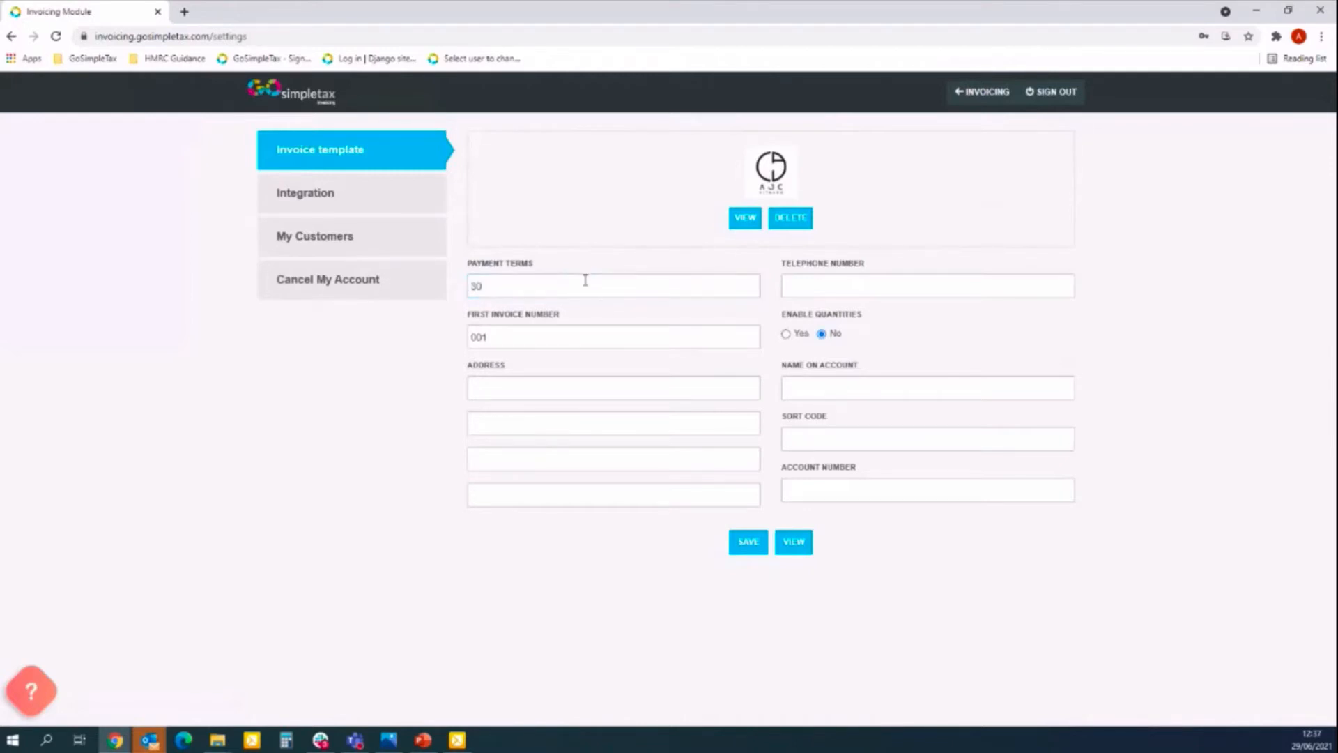
pyautogui.click(512, 338)
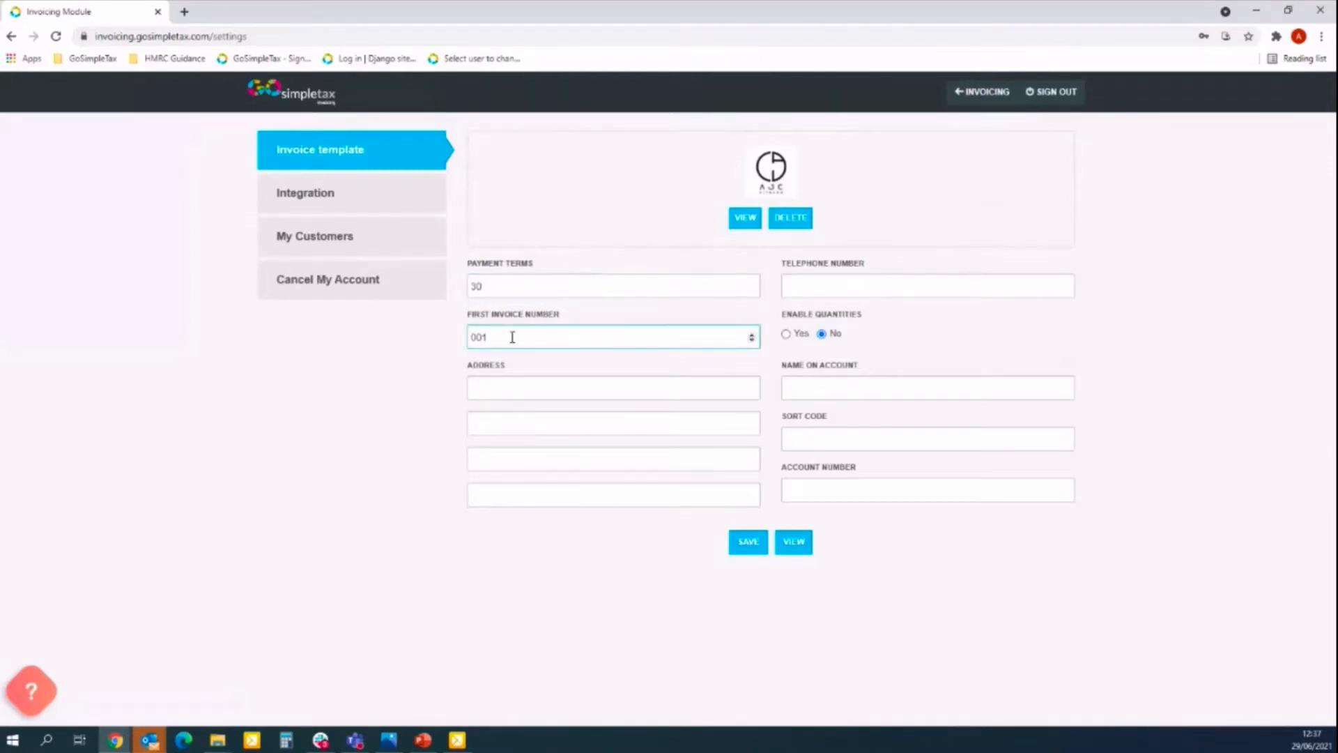
pyautogui.moveTo(491, 337); pyautogui.dragTo(438, 347)
pyautogui.write('1000')
pyautogui.click(450, 361)
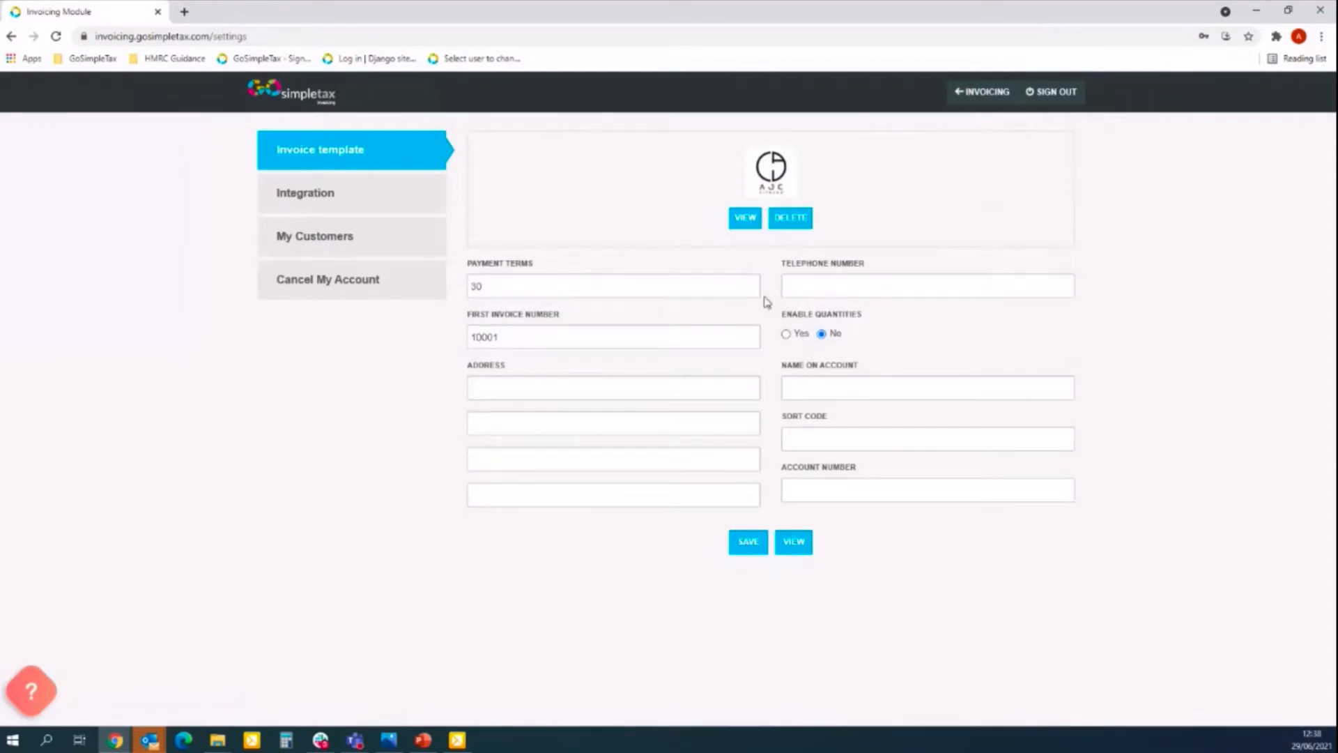
# Fill in the business telephone number and enable quantities on invoice lines.
pyautogui.click(849, 288)
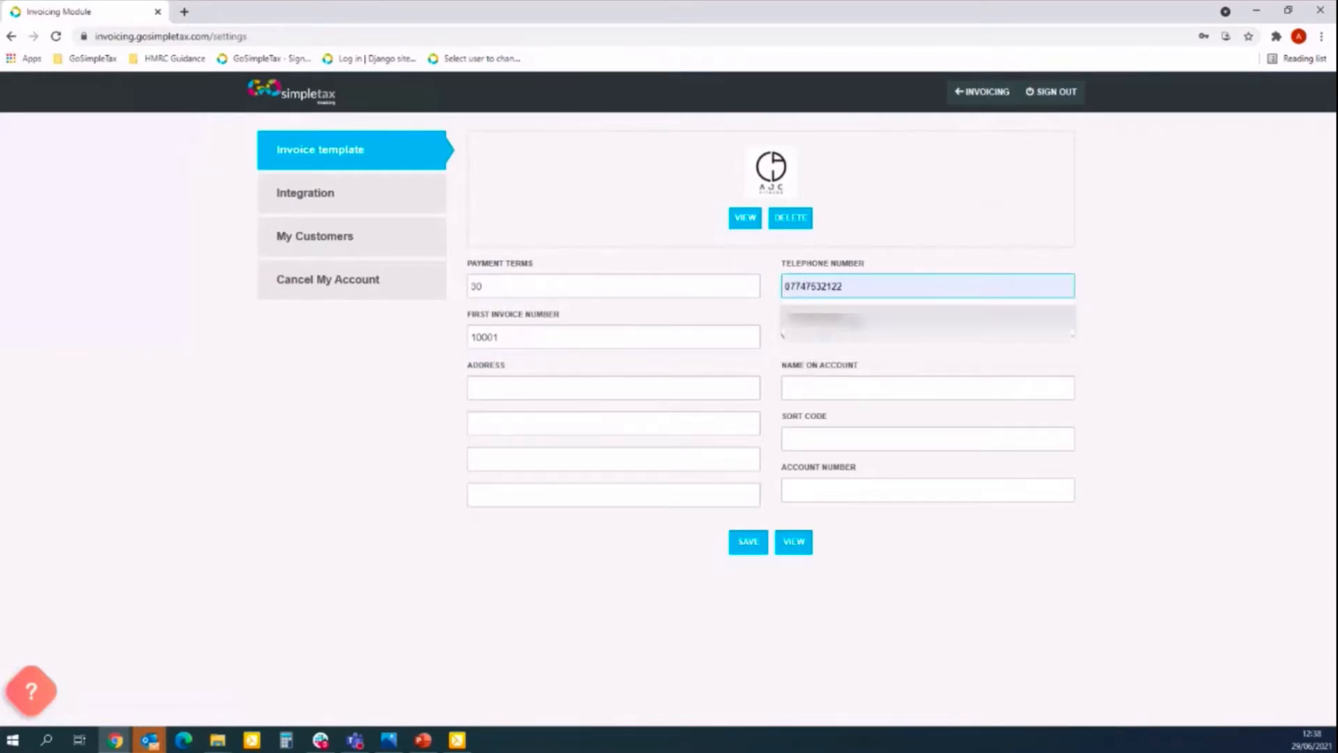
pyautogui.click(850, 312)
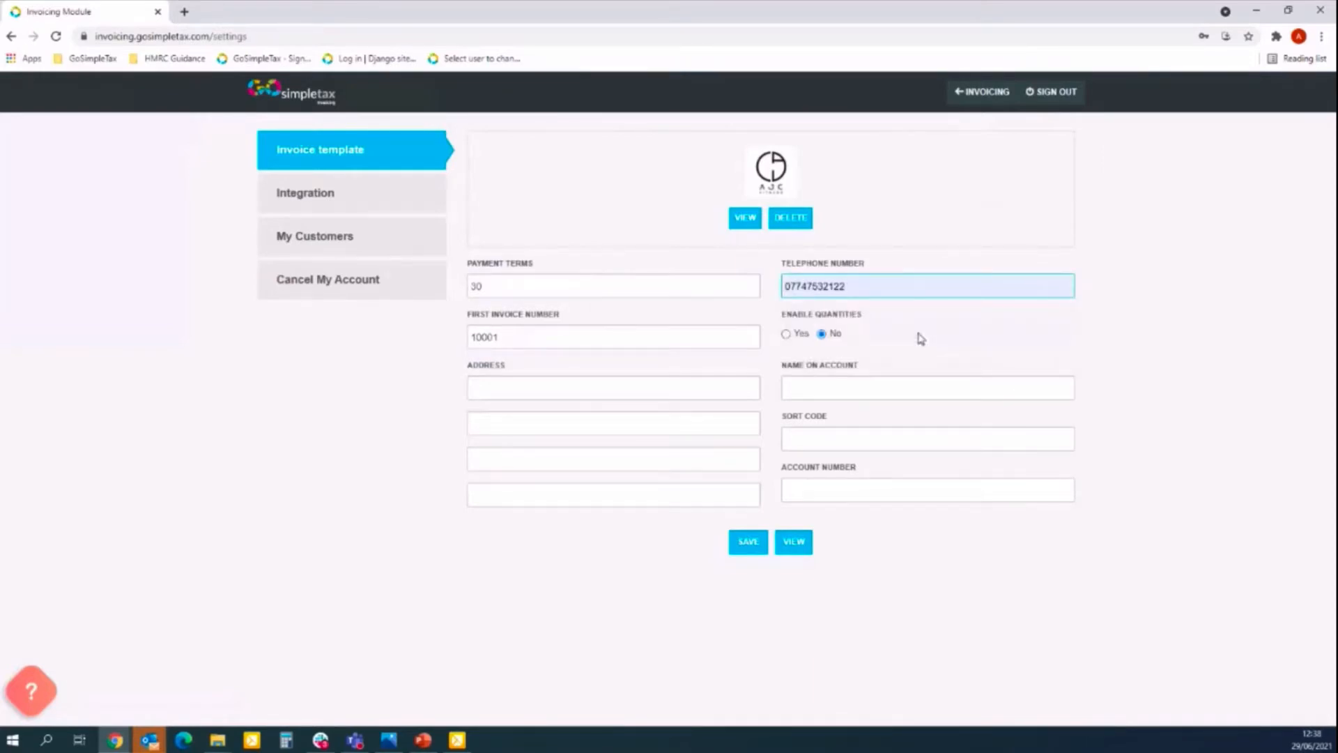
pyautogui.click(786, 334)
# Autofill the template's three address lines and post code from suggestions.
pyautogui.click(661, 389)
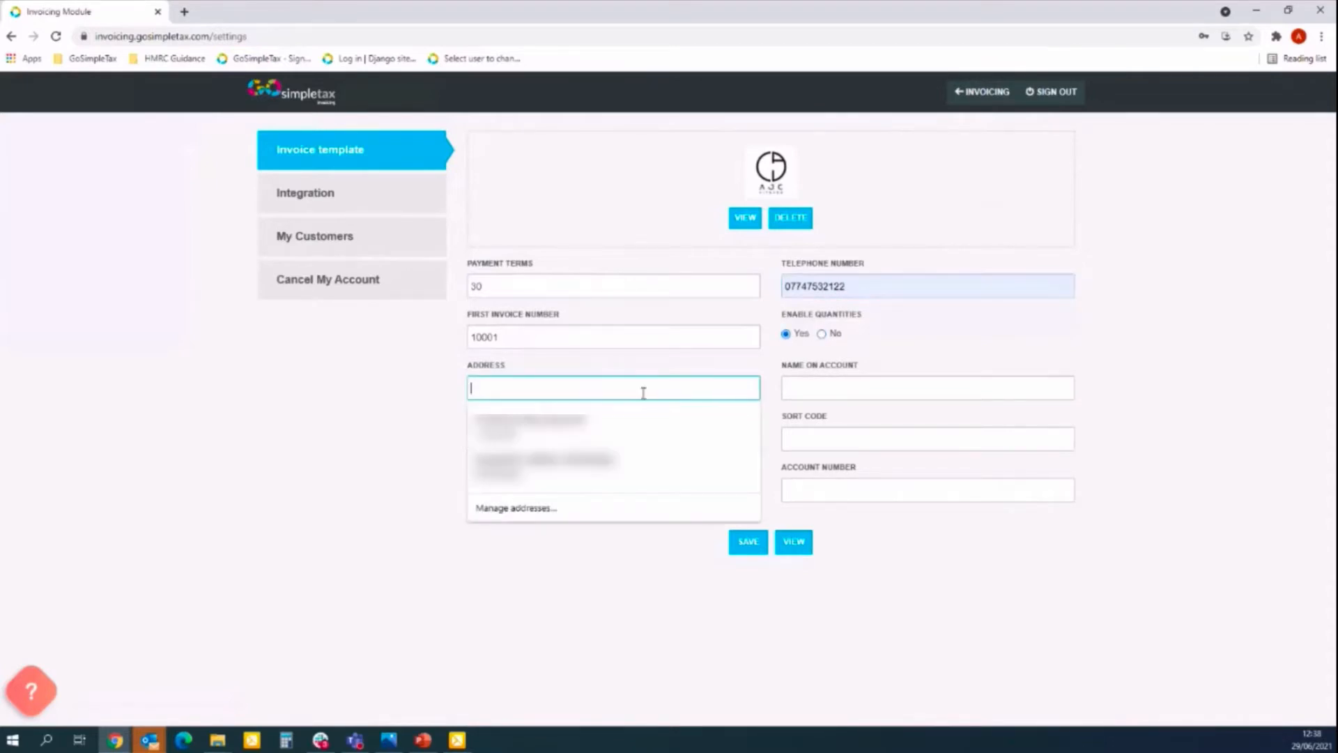
pyautogui.write('Addre')
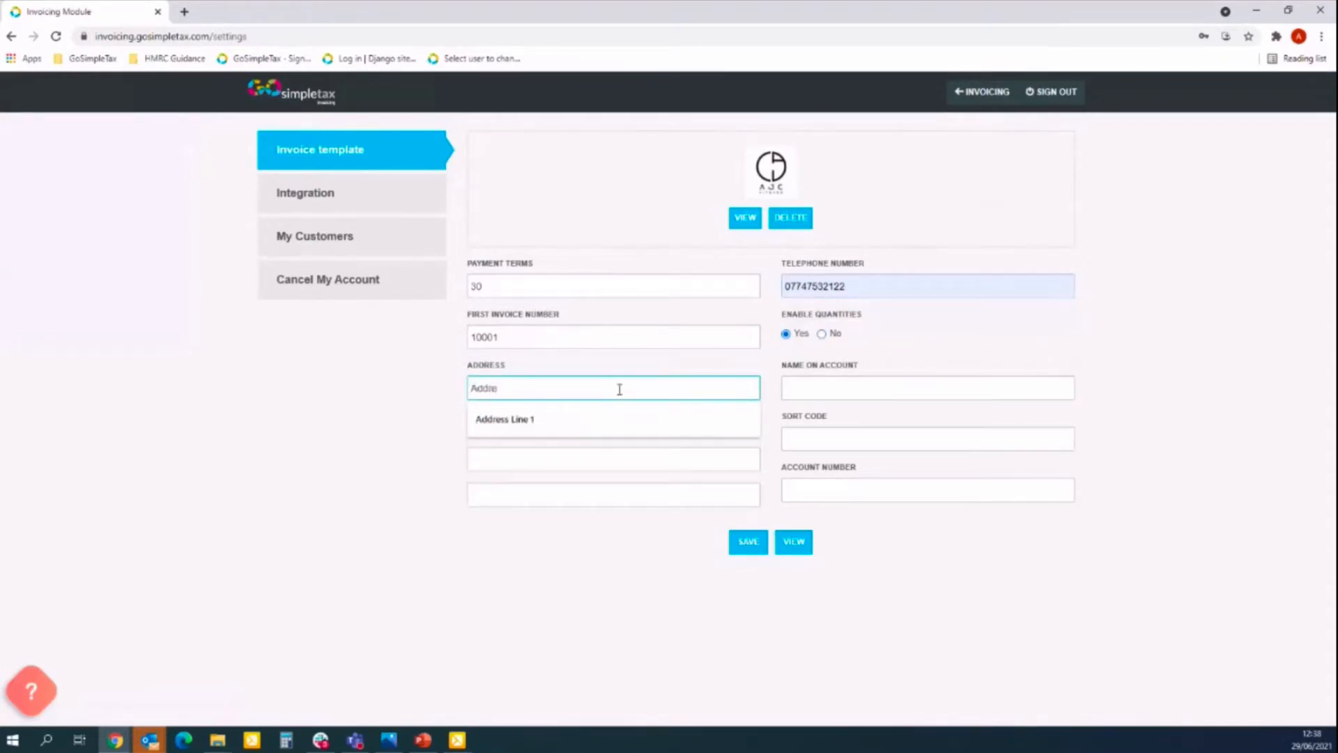
pyautogui.press('Down')
pyautogui.press('Return')
pyautogui.press('Tab')
pyautogui.write('Ad')
pyautogui.press('Down')
pyautogui.press('Return')
pyautogui.press('Tab')
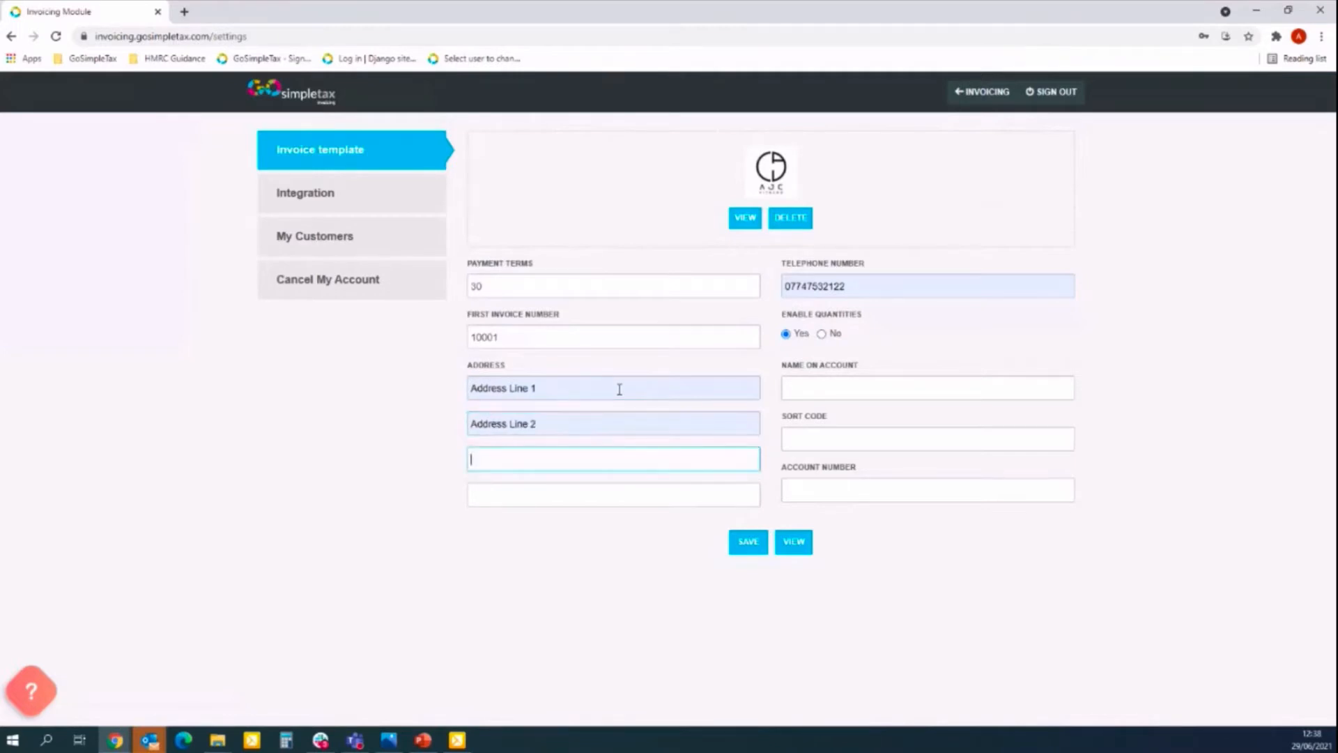
pyautogui.write('Ad')
pyautogui.press('Down')
pyautogui.press('Return')
pyautogui.press('Tab')
pyautogui.write('PO')
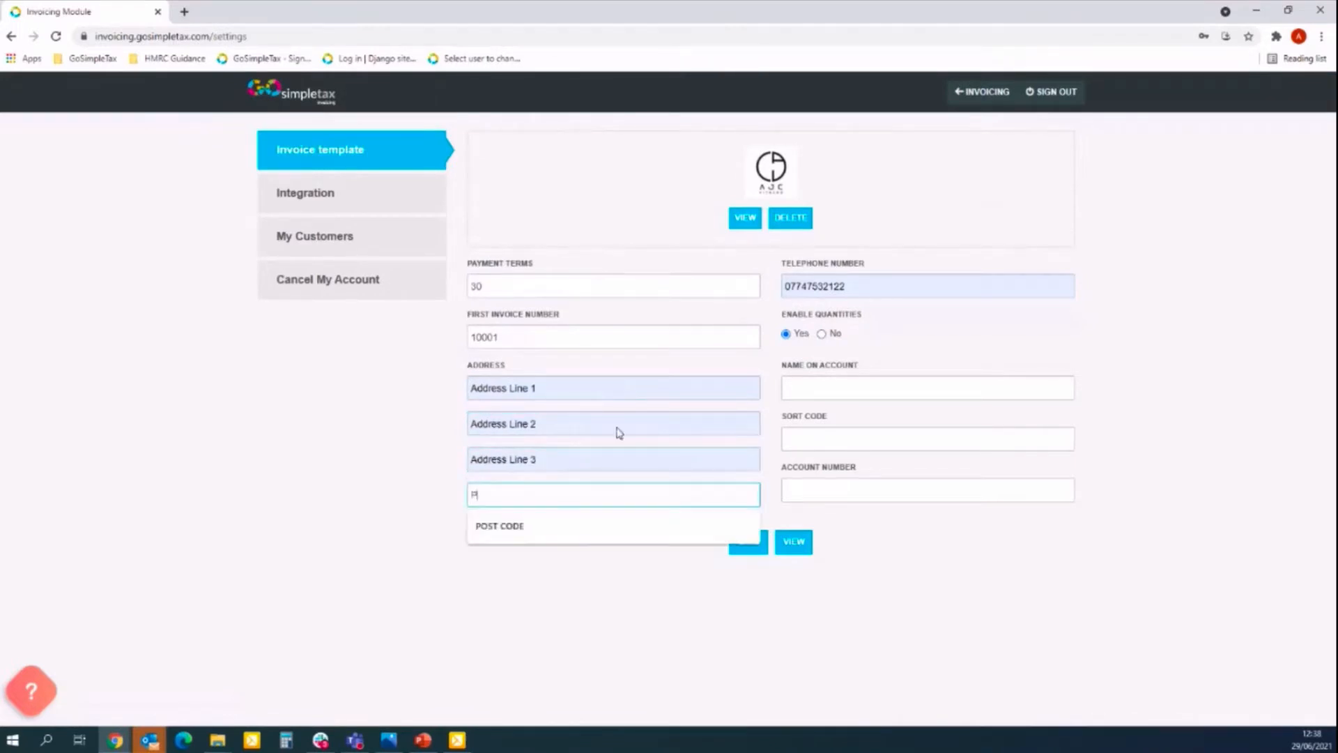
pyautogui.press('Down')
pyautogui.press('Return')
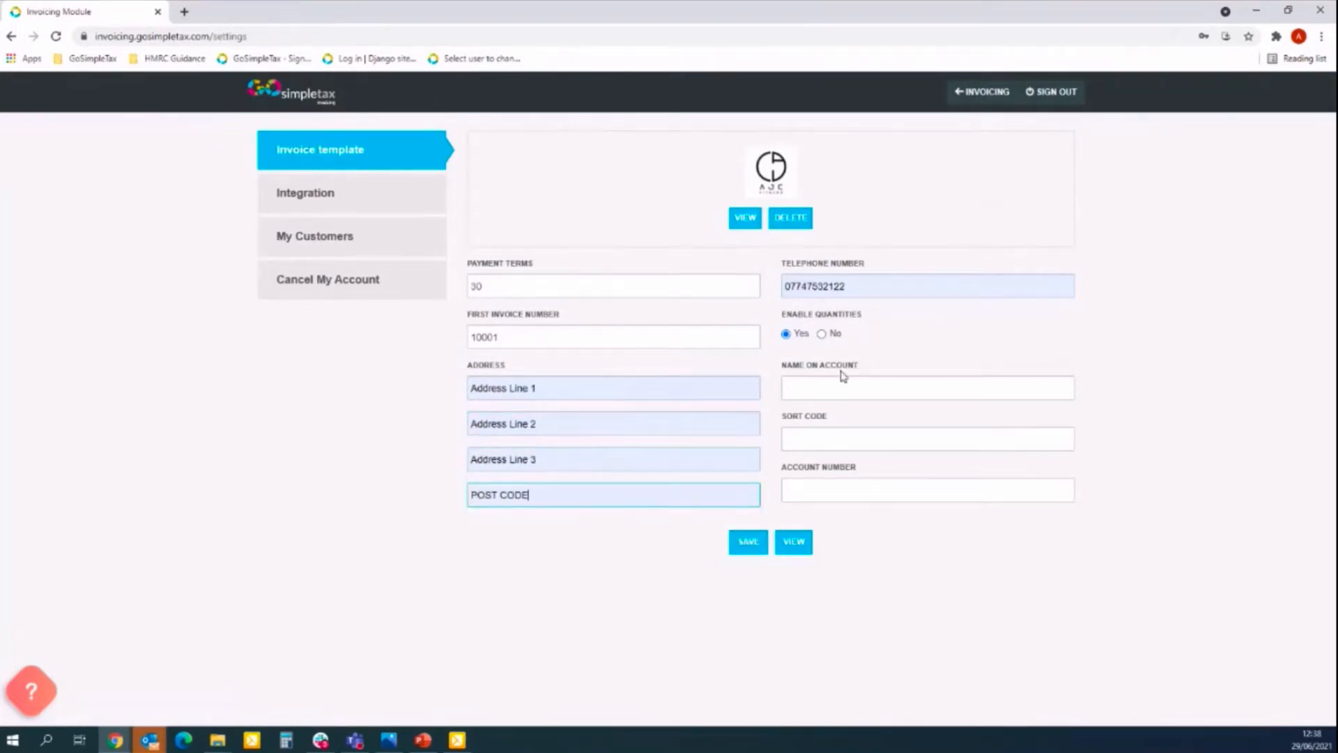
# Enter the bank account holder's name, sort code and account number.
pyautogui.click(827, 394)
pyautogui.write('A Corcoran')
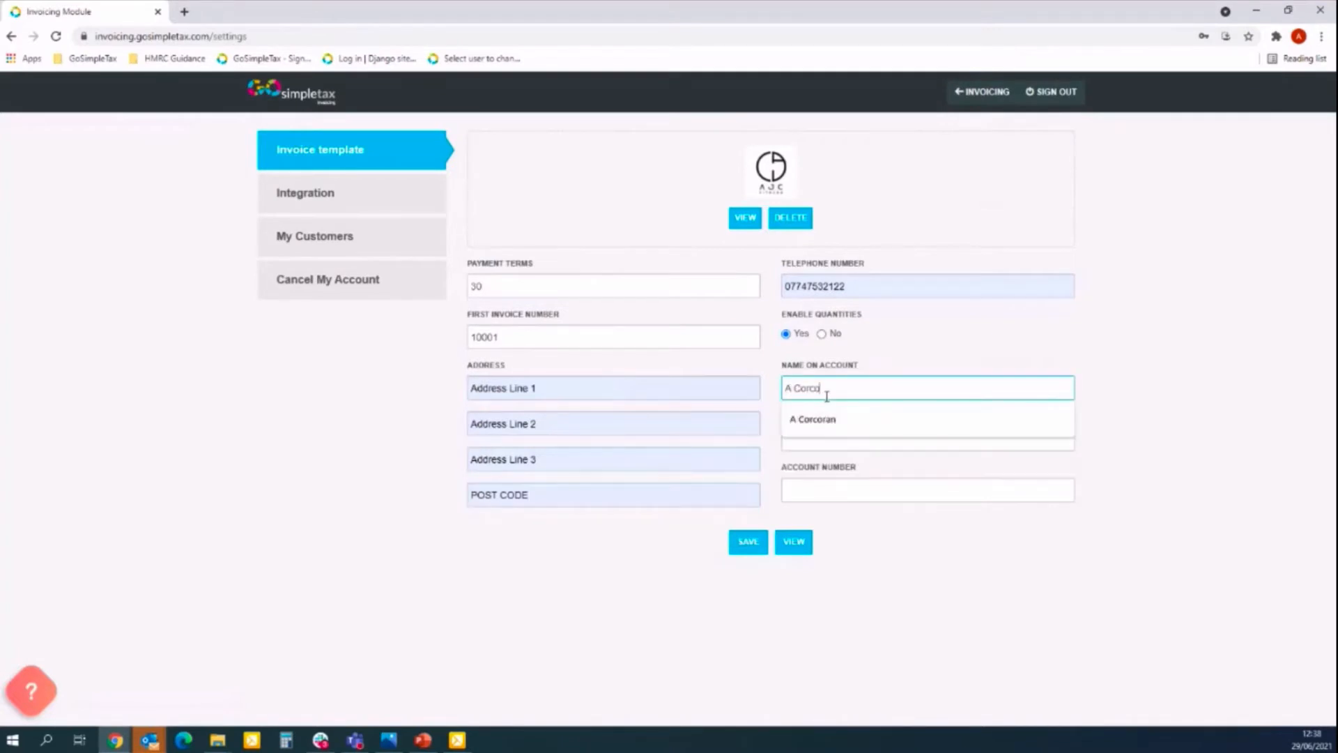
pyautogui.press('Down')
pyautogui.press('Tab')
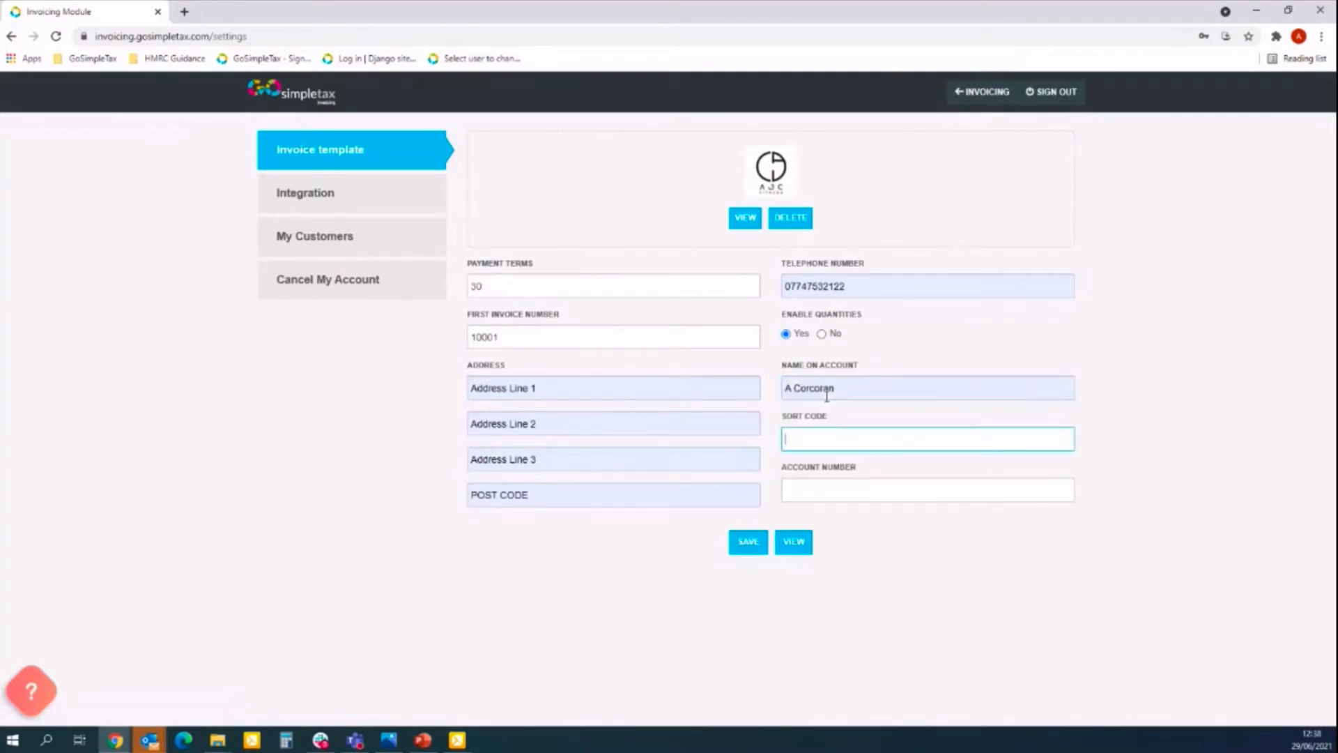
pyautogui.press('Down')
pyautogui.press('Tab')
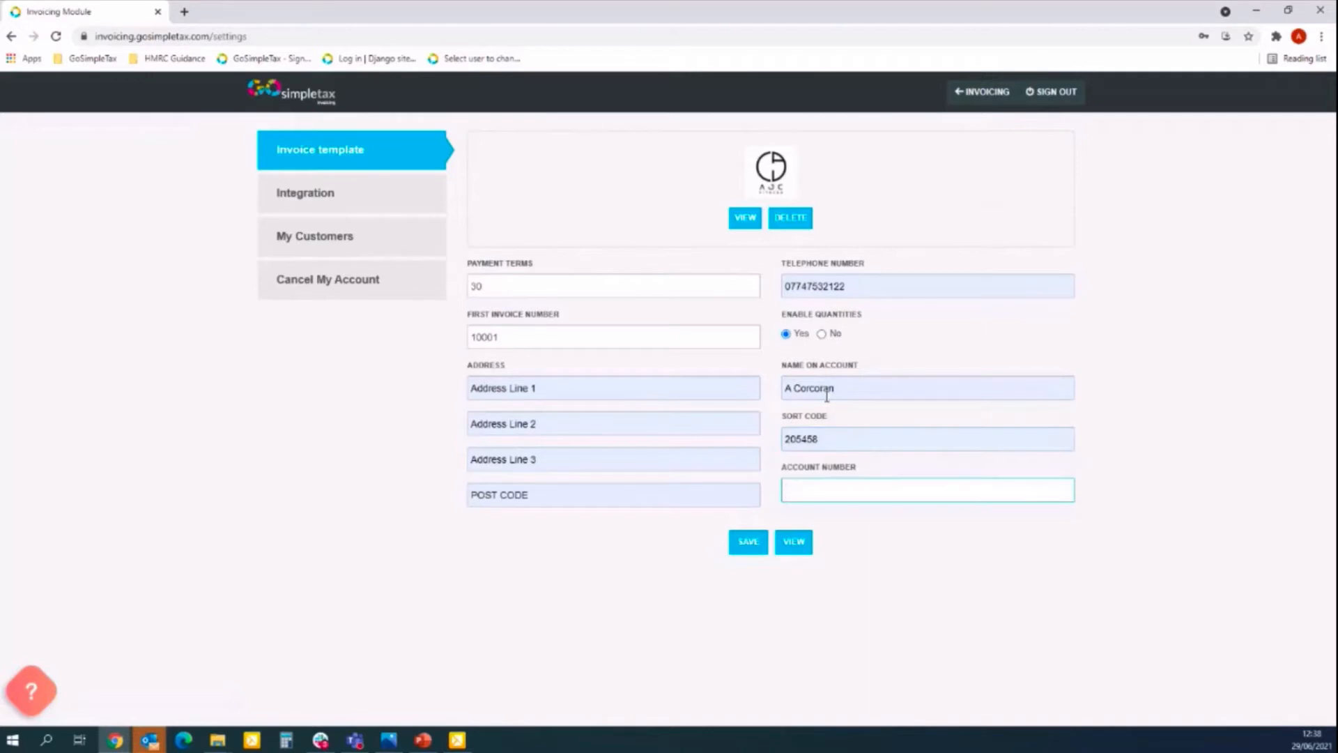
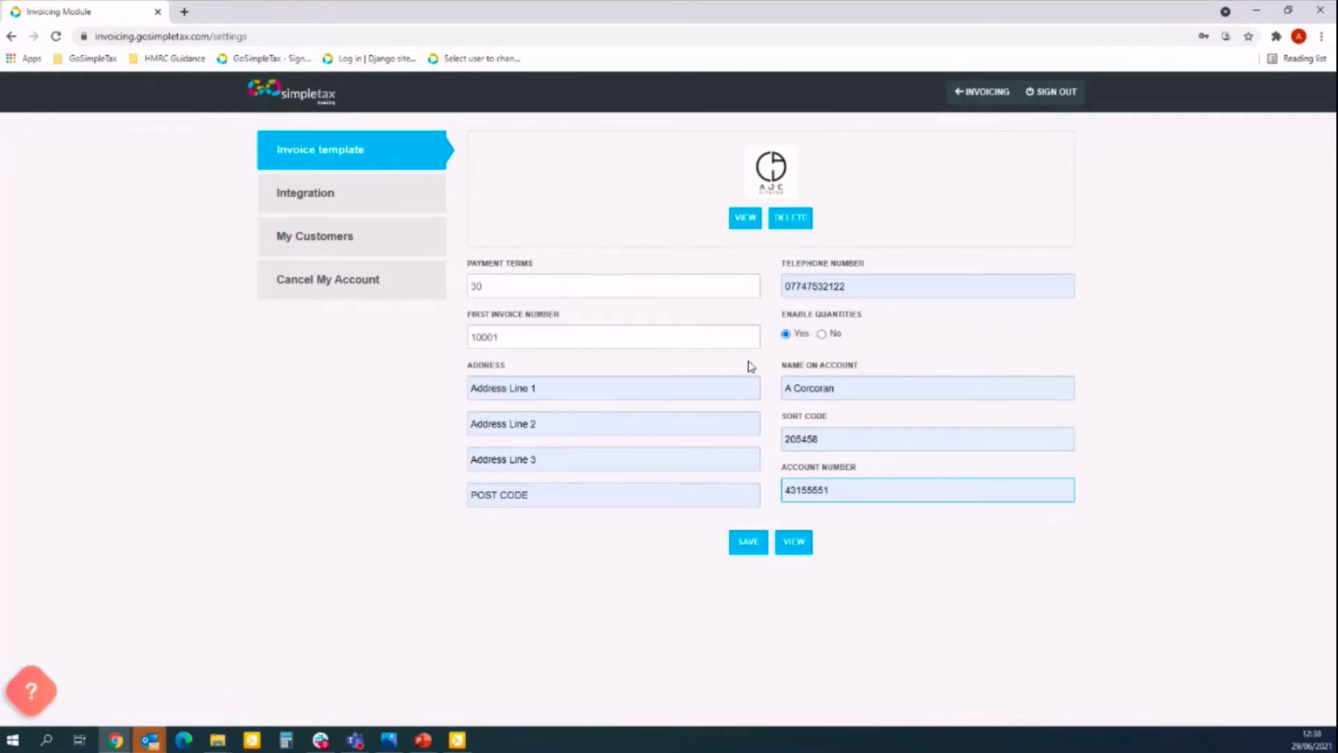
# Save the template settings, then view the sample invoice PDF full-screen and close it.
pyautogui.click(743, 550)
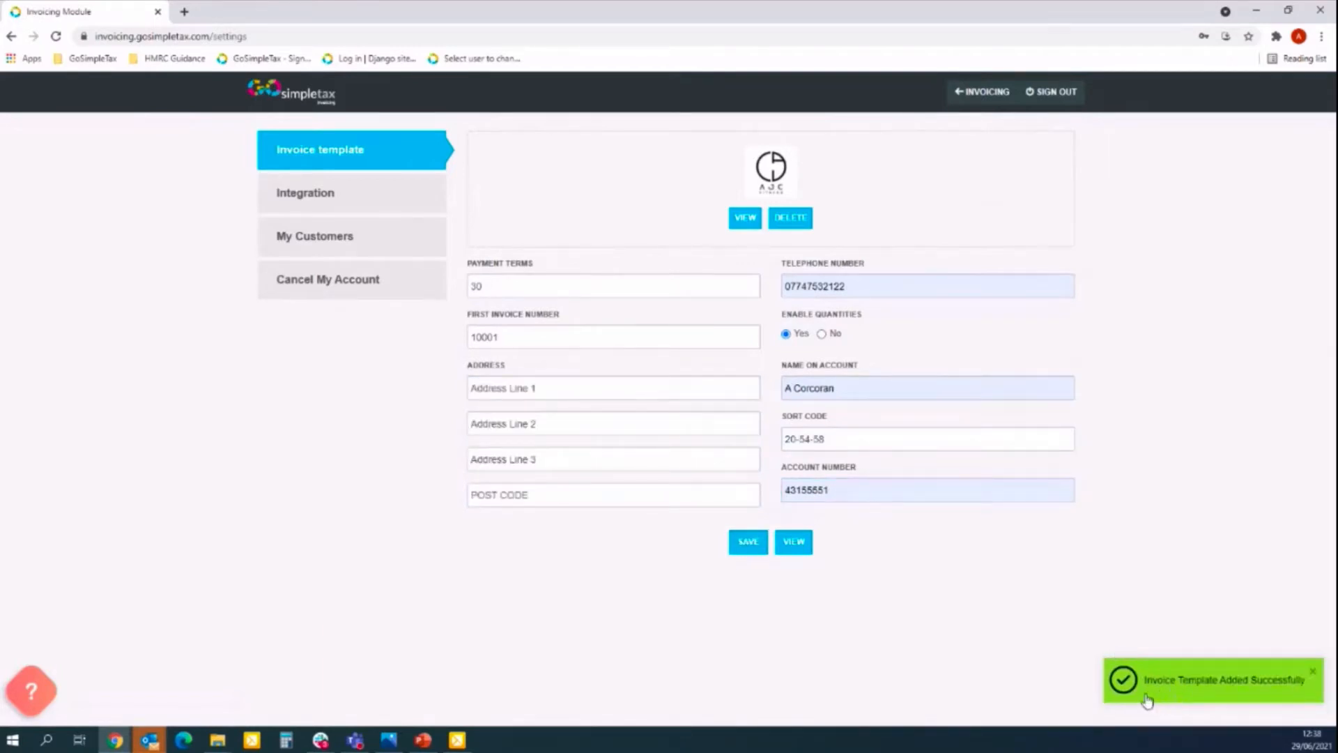
pyautogui.click(786, 546)
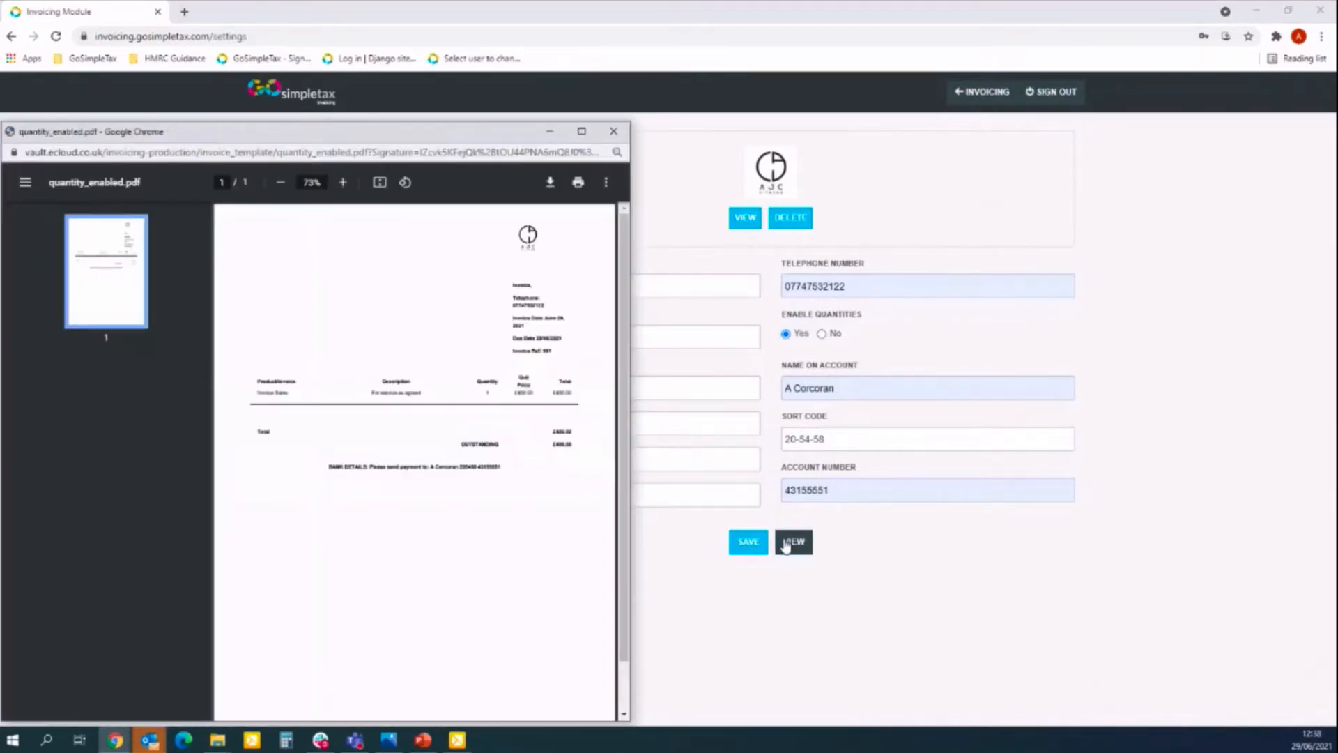
pyautogui.click(583, 133)
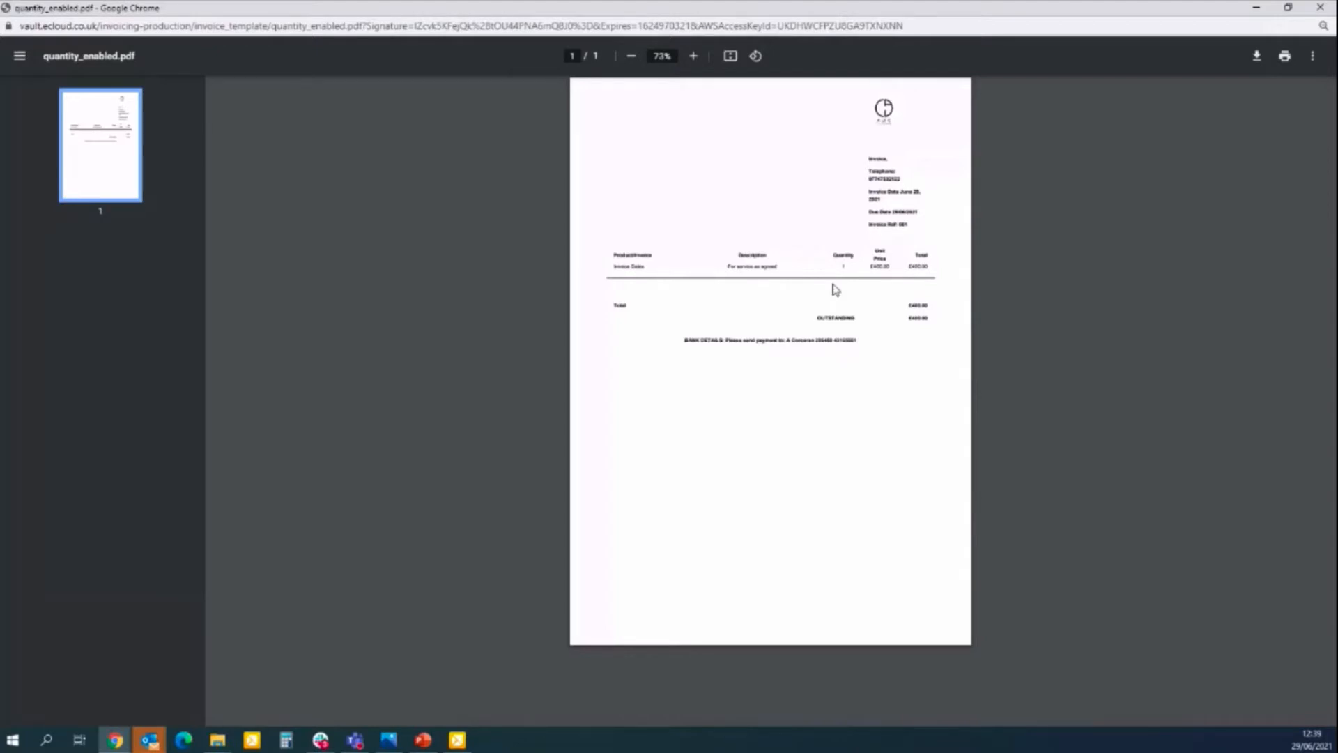
pyautogui.click(1320, 10)
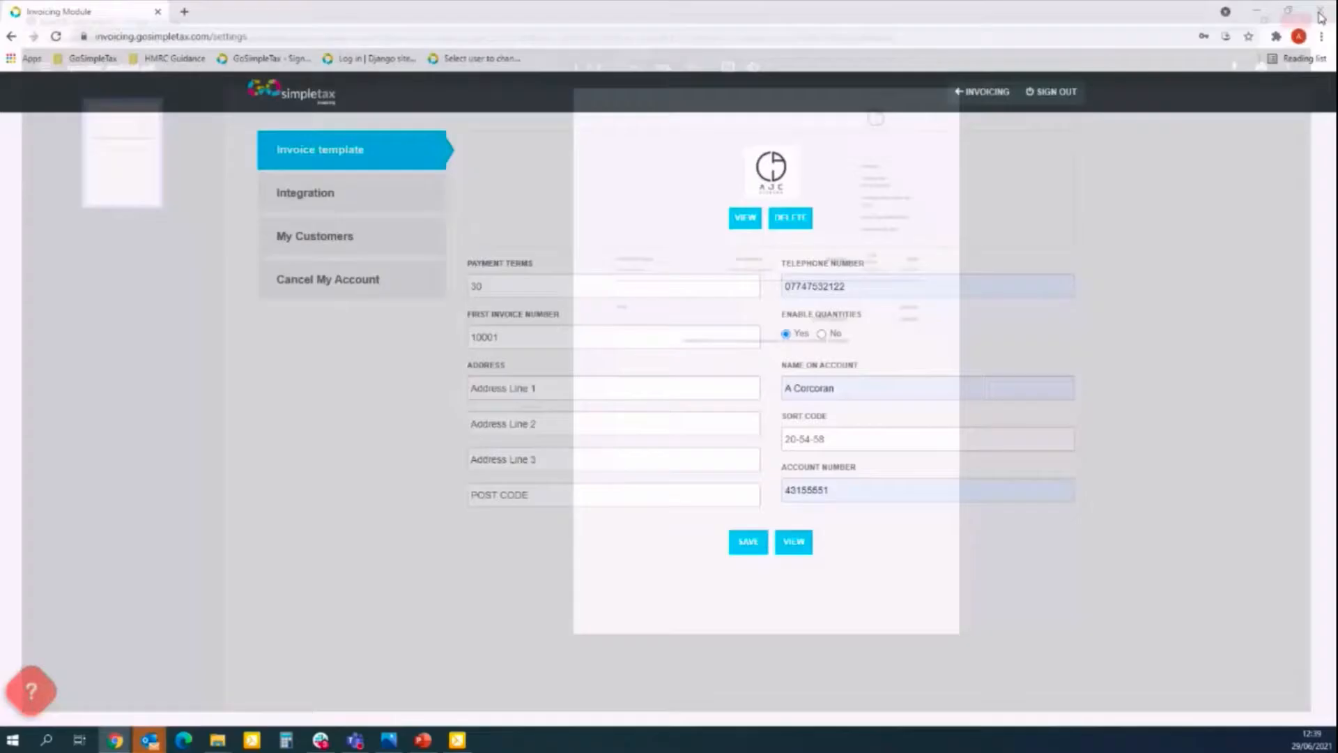
# Save the template settings again and return to the invoicing home page.
pyautogui.click(743, 547)
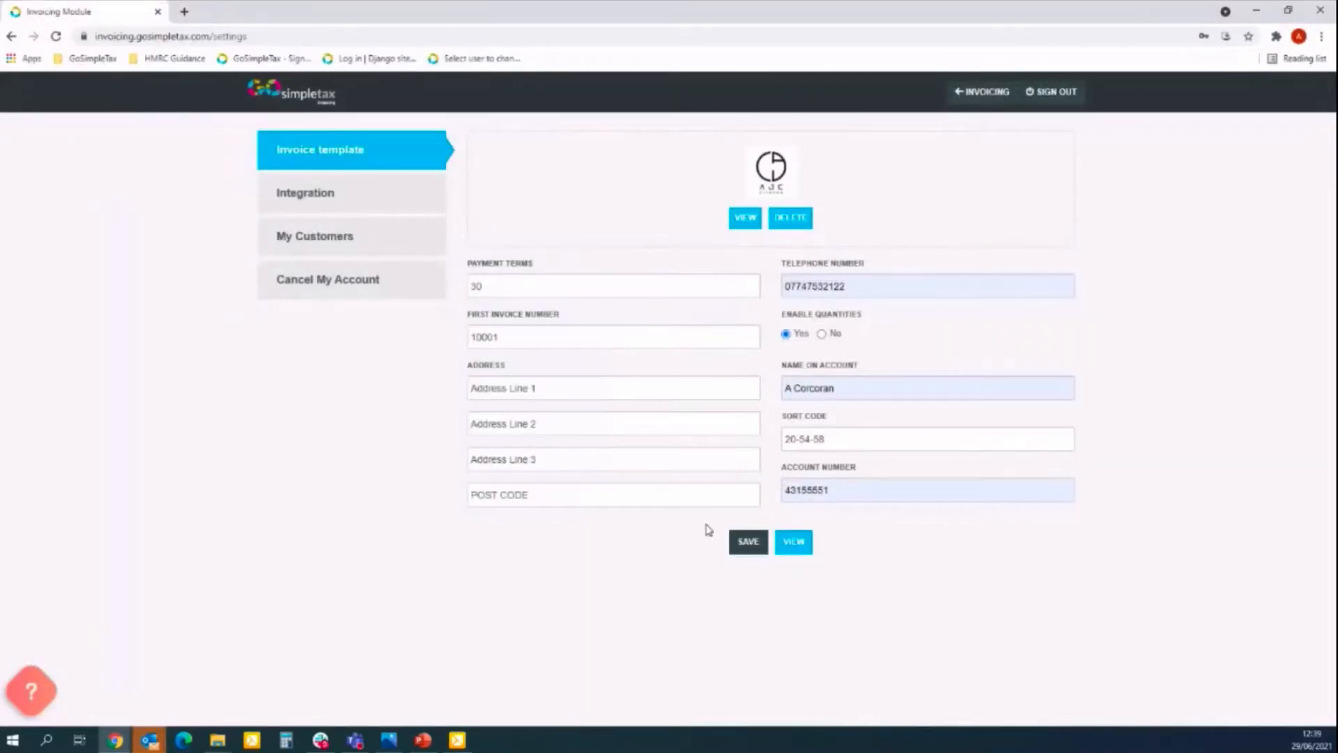
pyautogui.click(985, 97)
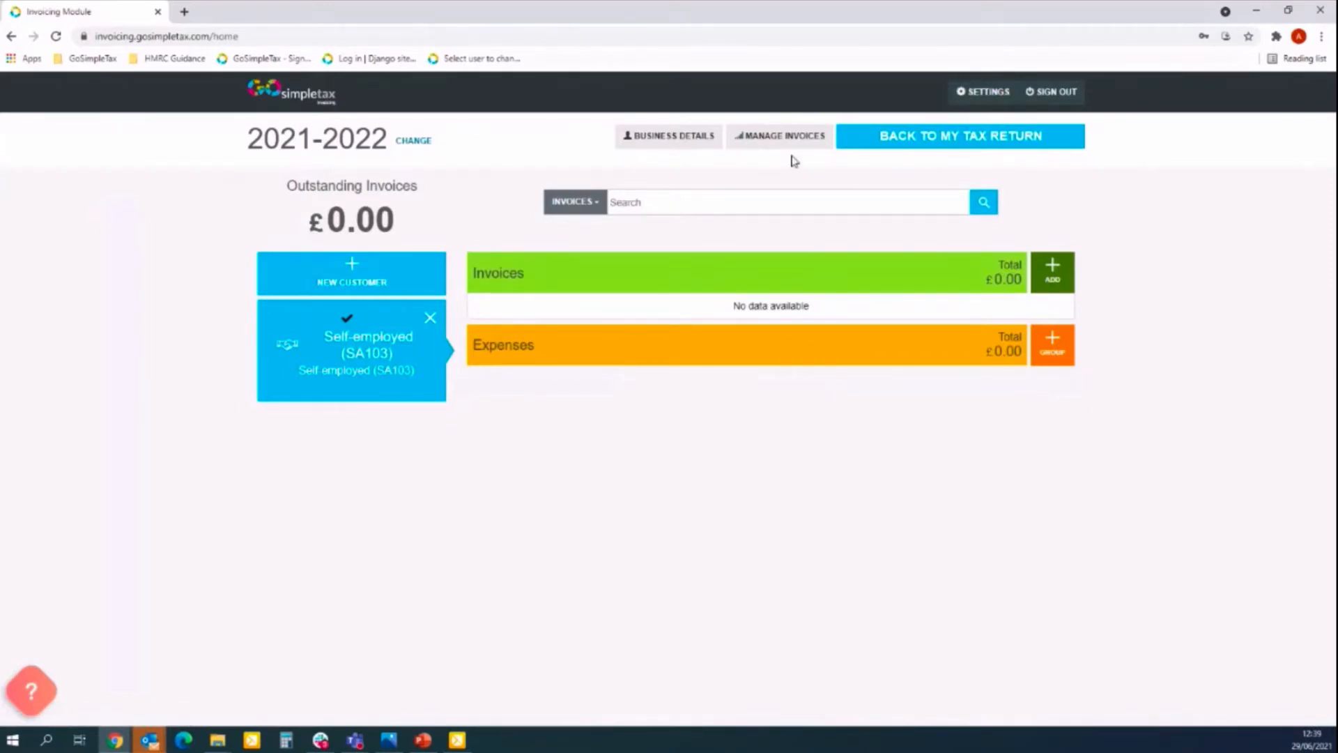
# Add a new customer named Customer 1 with the suggested e-mail and telephone number.
pyautogui.click(354, 281)
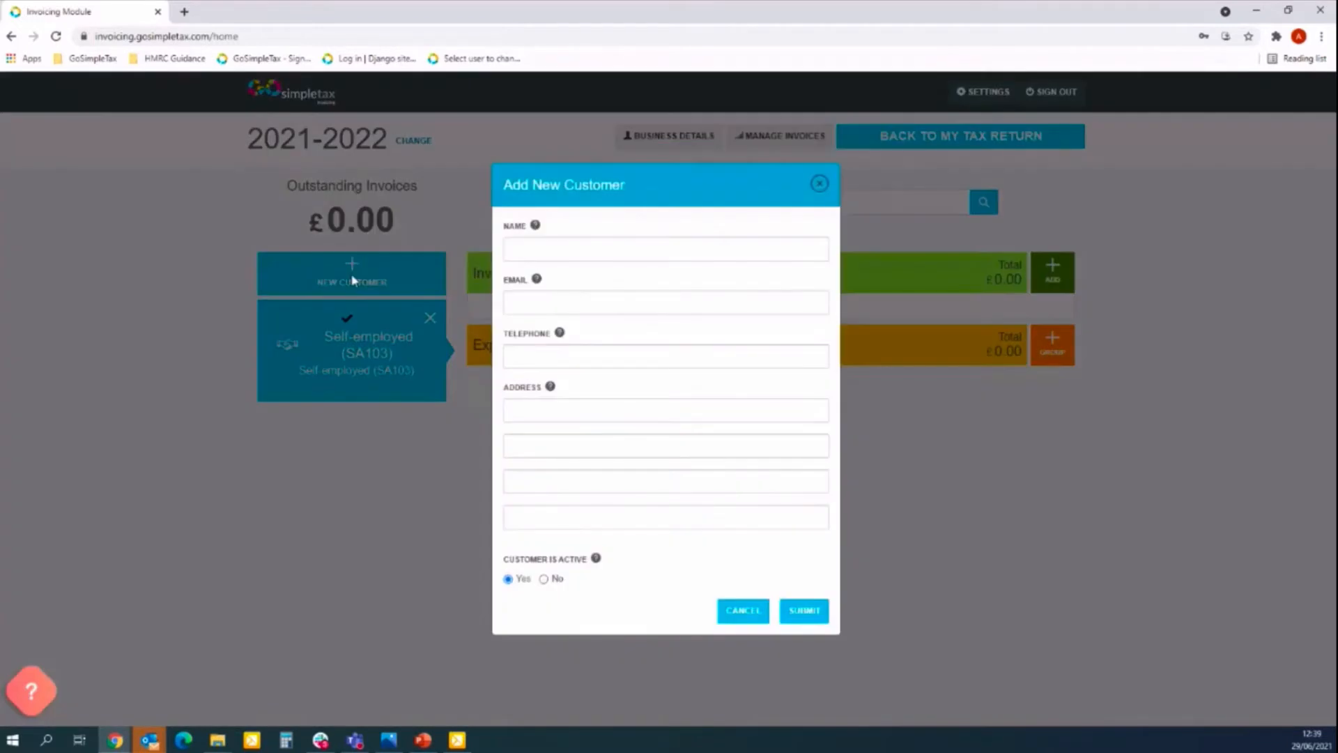
pyautogui.click(585, 255)
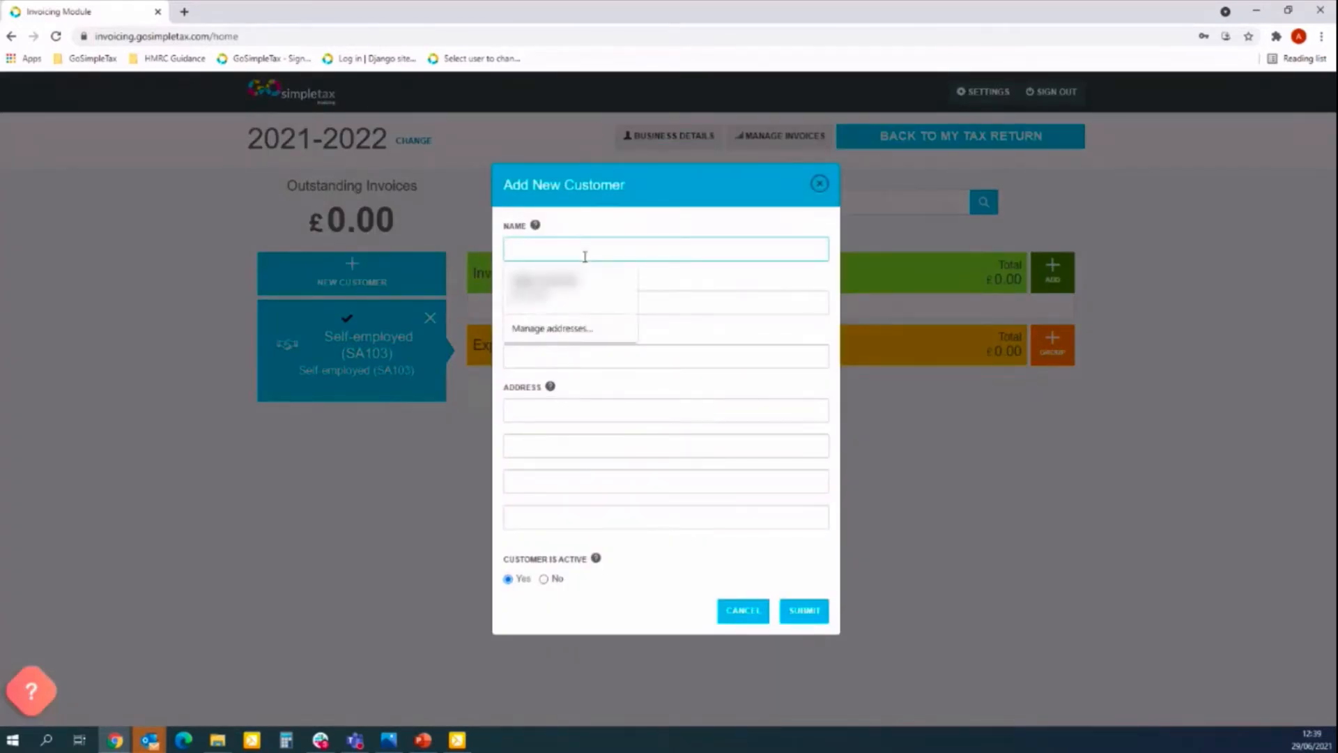
pyautogui.write('Customer')
pyautogui.press('Down')
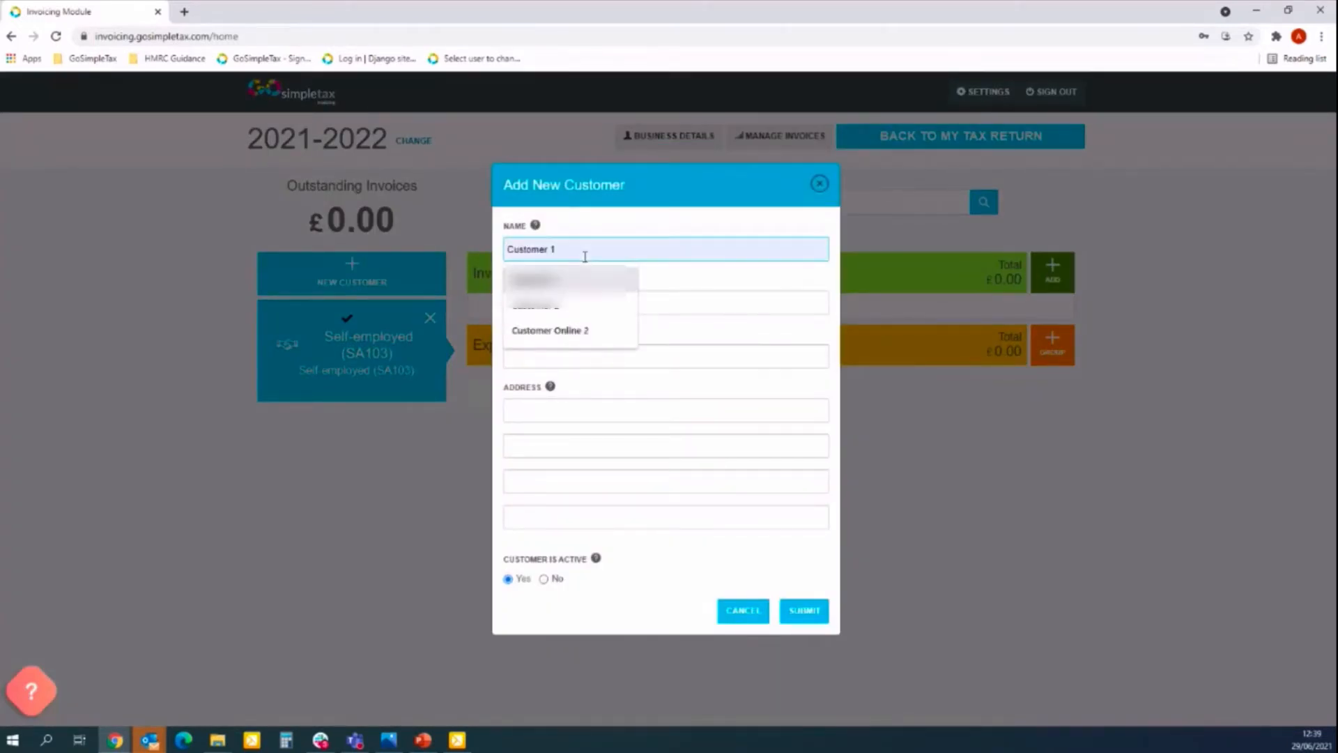
pyautogui.click(589, 279)
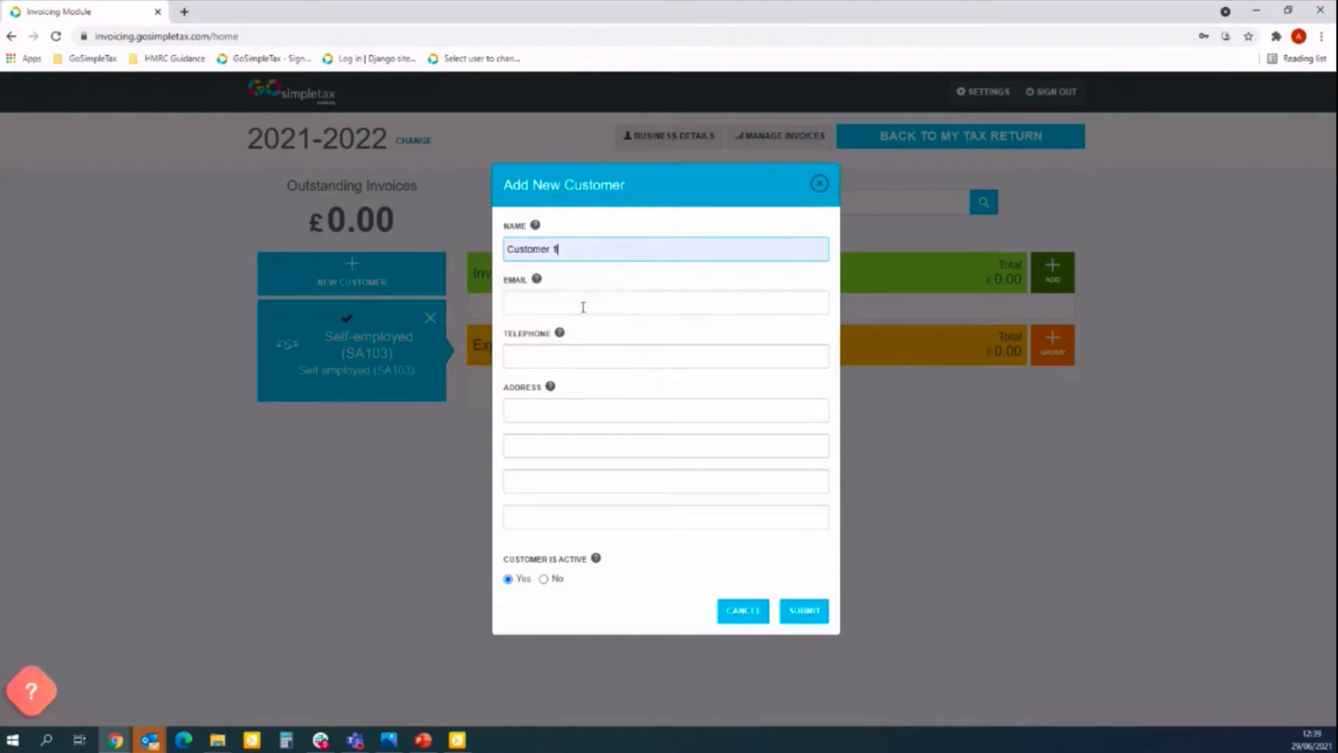
pyautogui.click(572, 306)
pyautogui.write('customer')
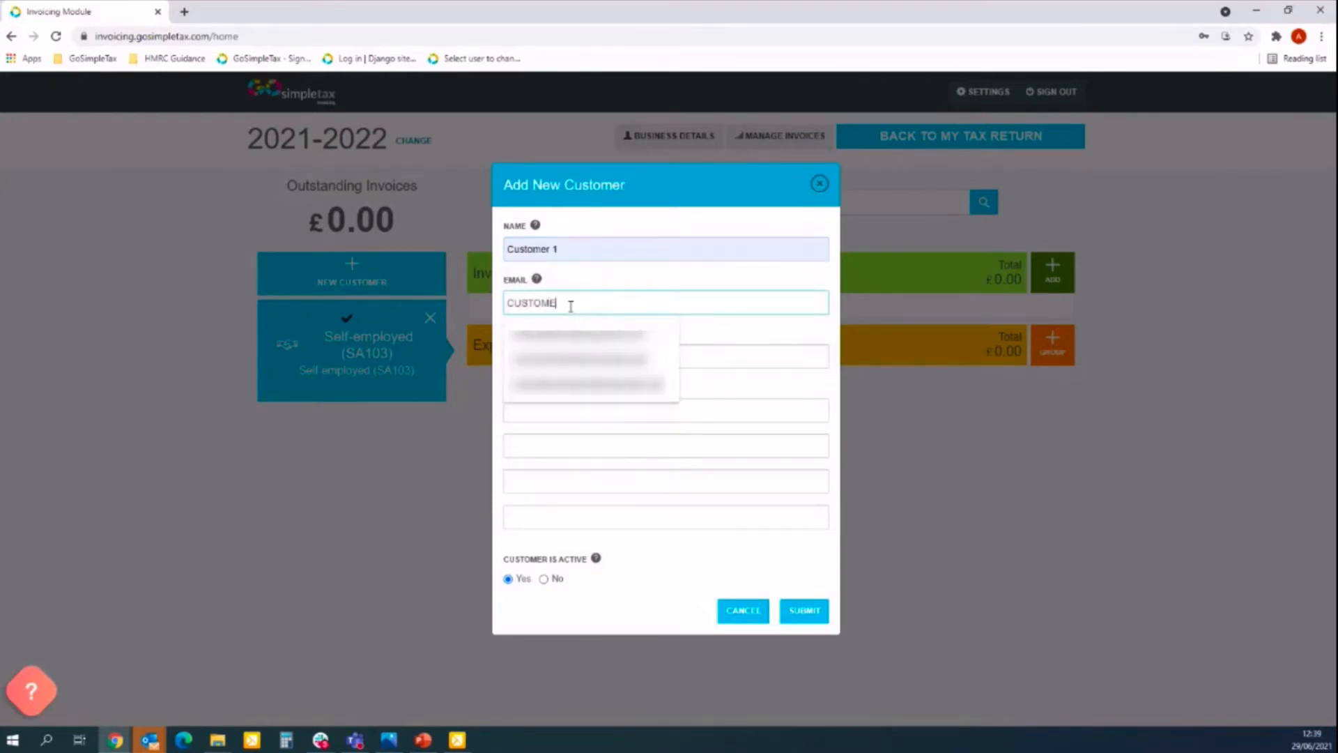
pyautogui.press('Down')
pyautogui.press('Return')
pyautogui.click(599, 362)
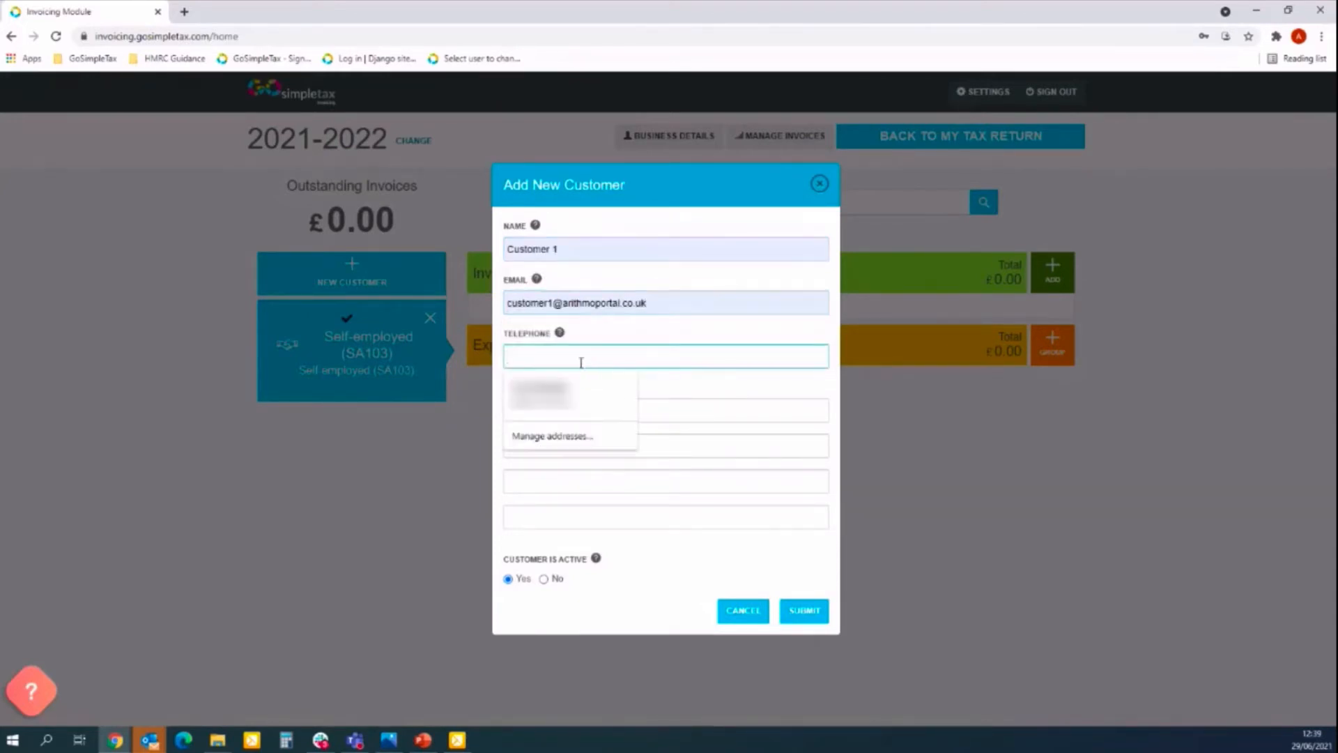
pyautogui.write('07777777777')
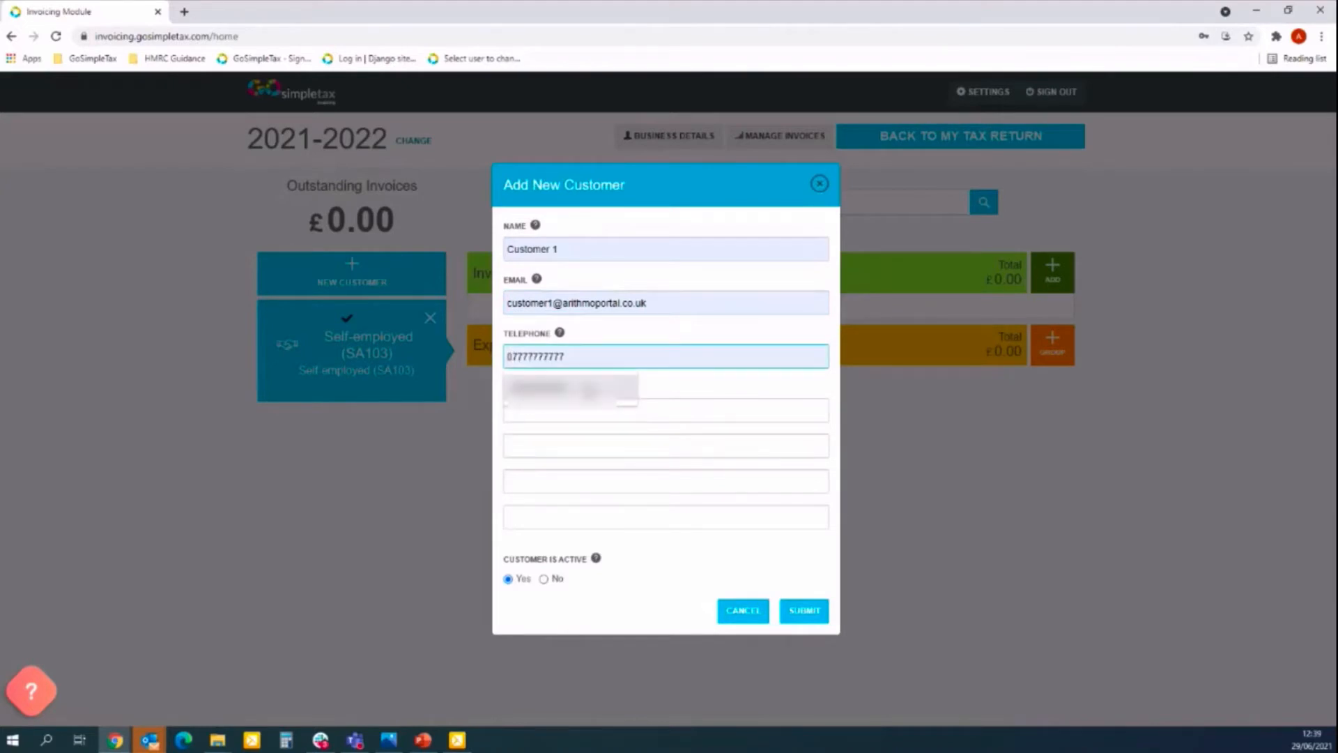
pyautogui.click(589, 386)
# Autofill the customer's three address lines and postcode, save the customer, and start a new invoice.
pyautogui.click(590, 405)
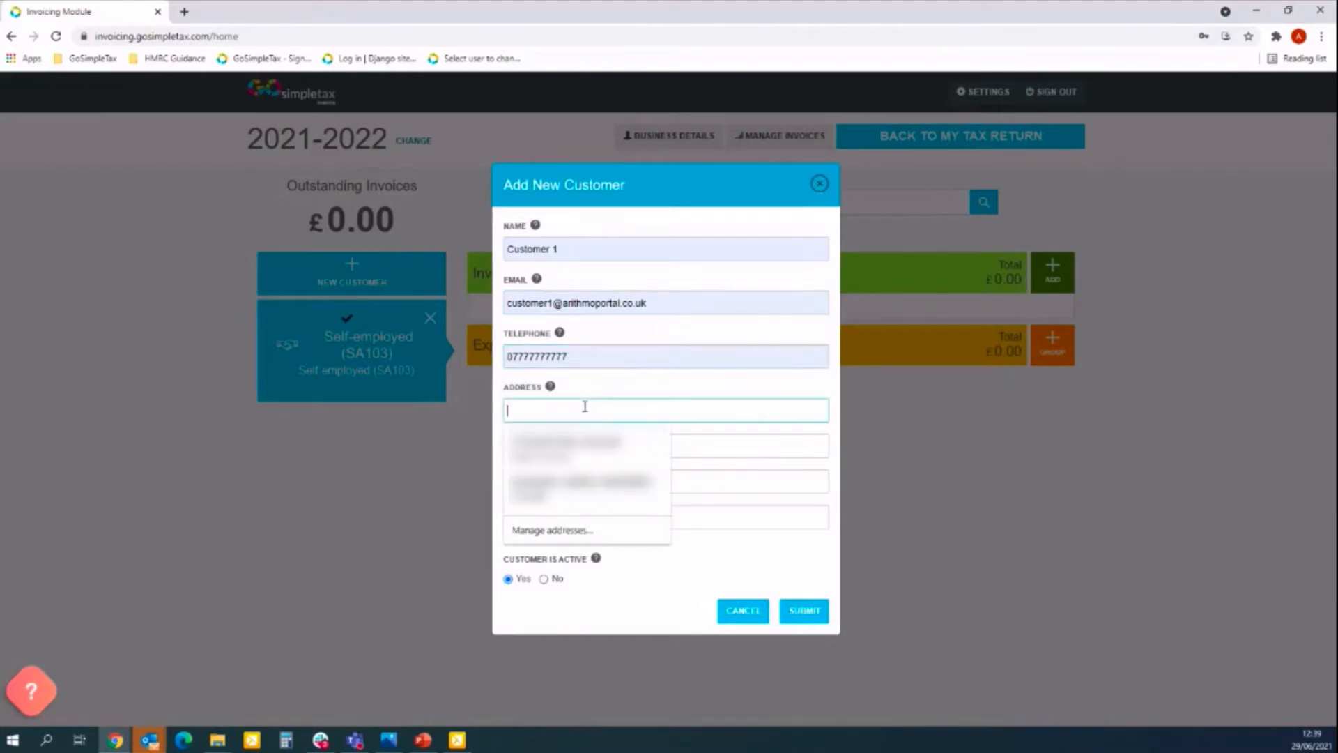
pyautogui.write('Addre')
pyautogui.press('Down')
pyautogui.press('Tab')
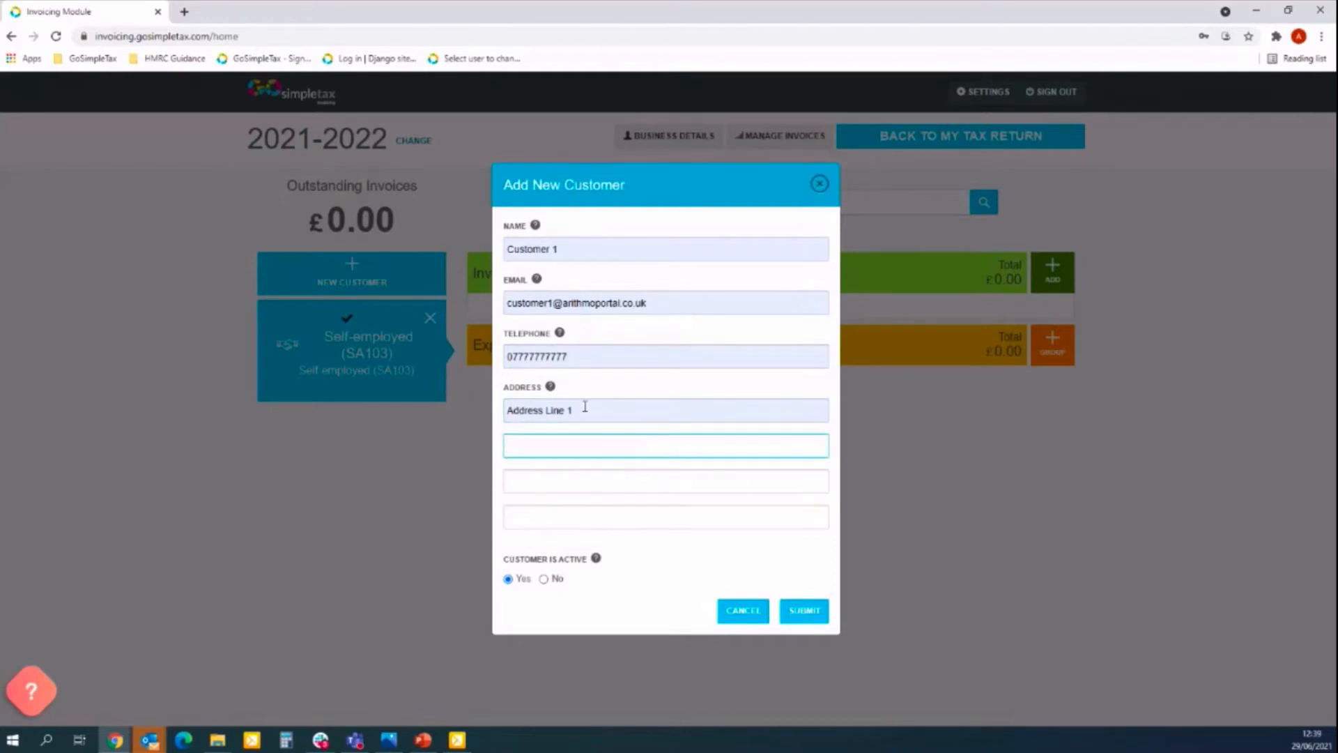
pyautogui.write('A')
pyautogui.press('Down')
pyautogui.press('Tab')
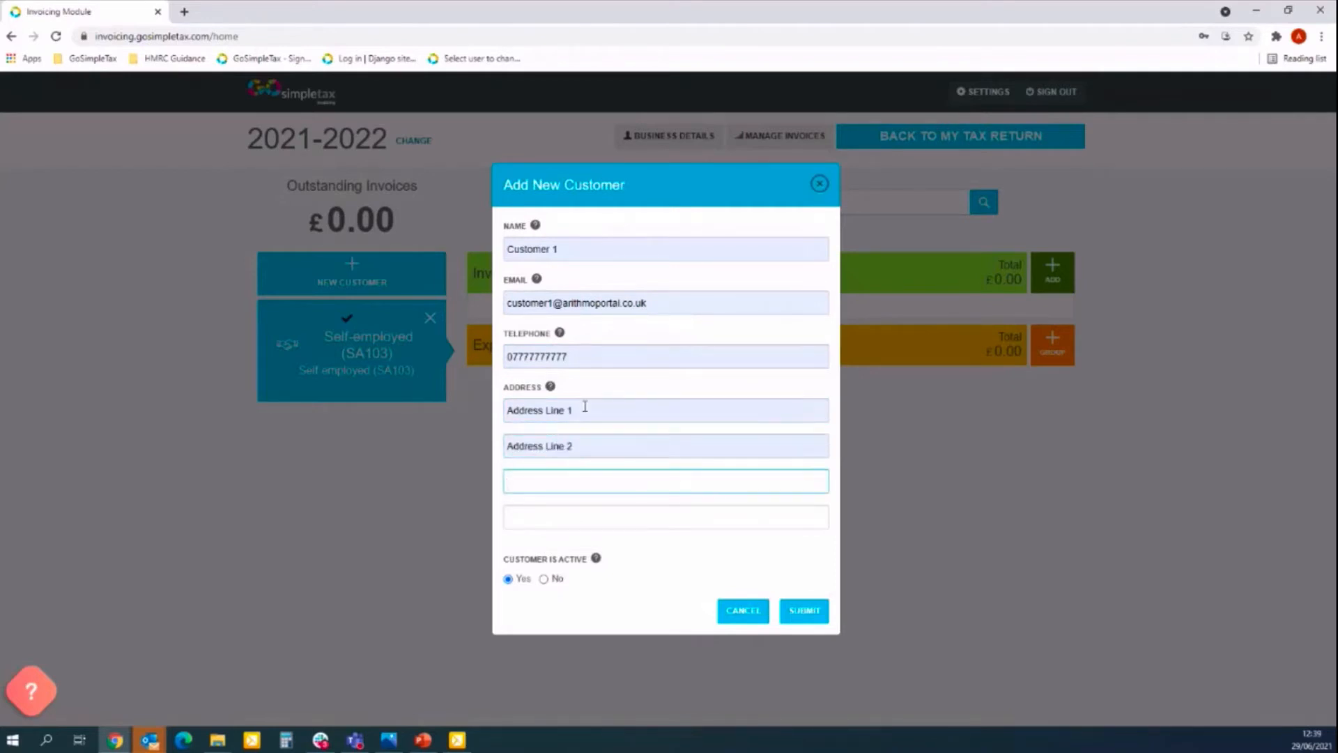
pyautogui.write('A')
pyautogui.press('Down')
pyautogui.press('Tab')
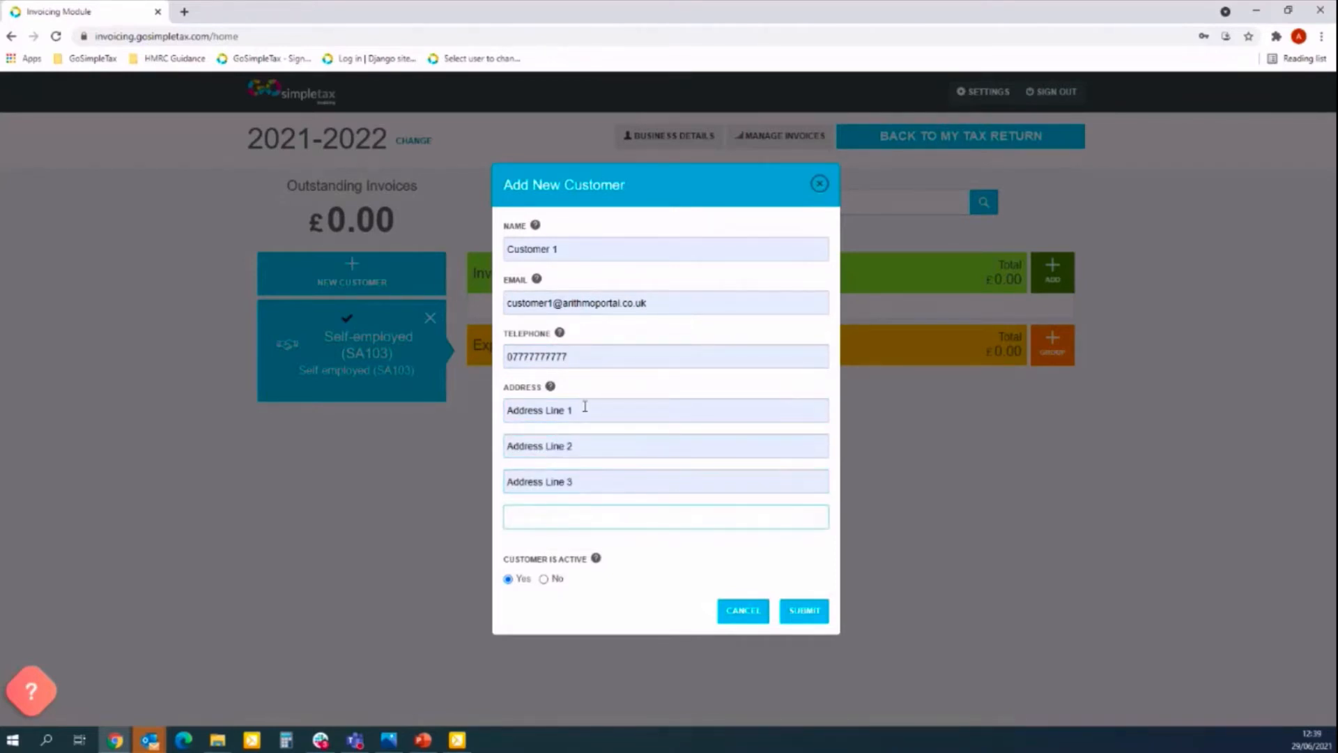
pyautogui.write('POST CODE')
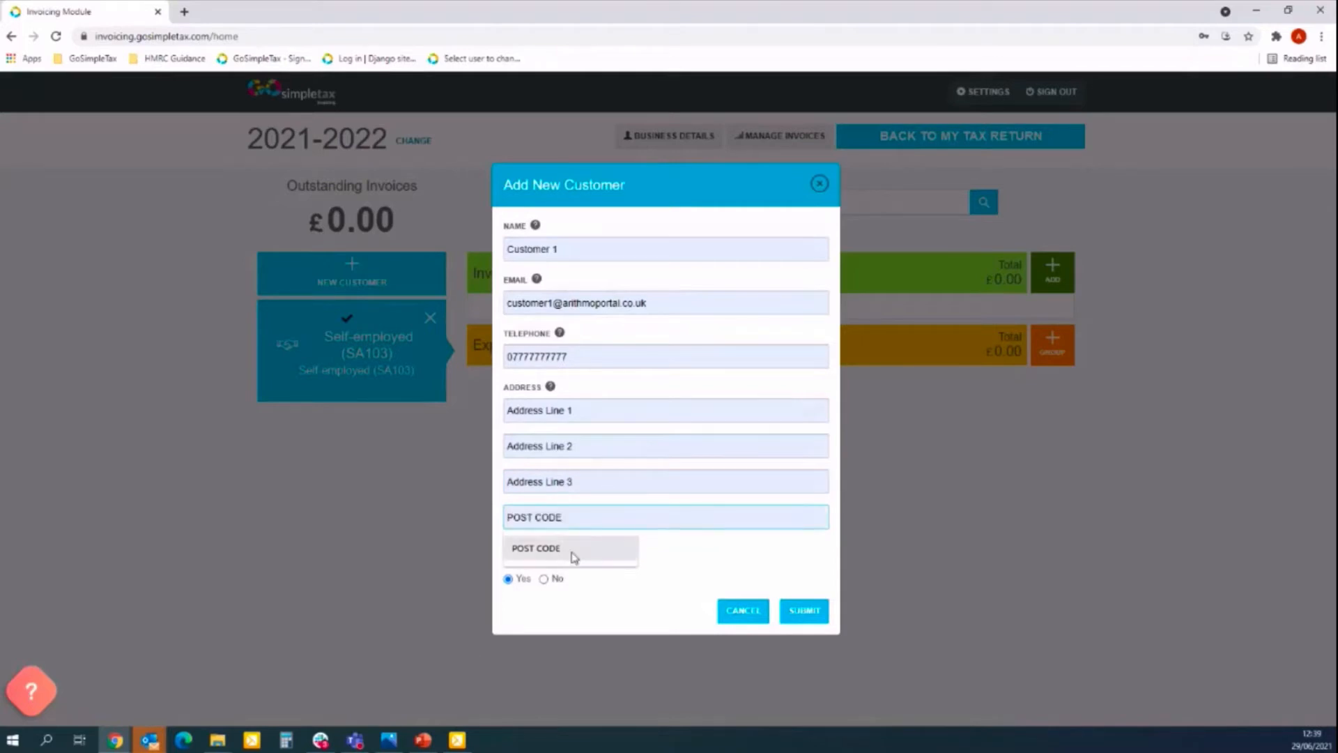
pyautogui.click(574, 557)
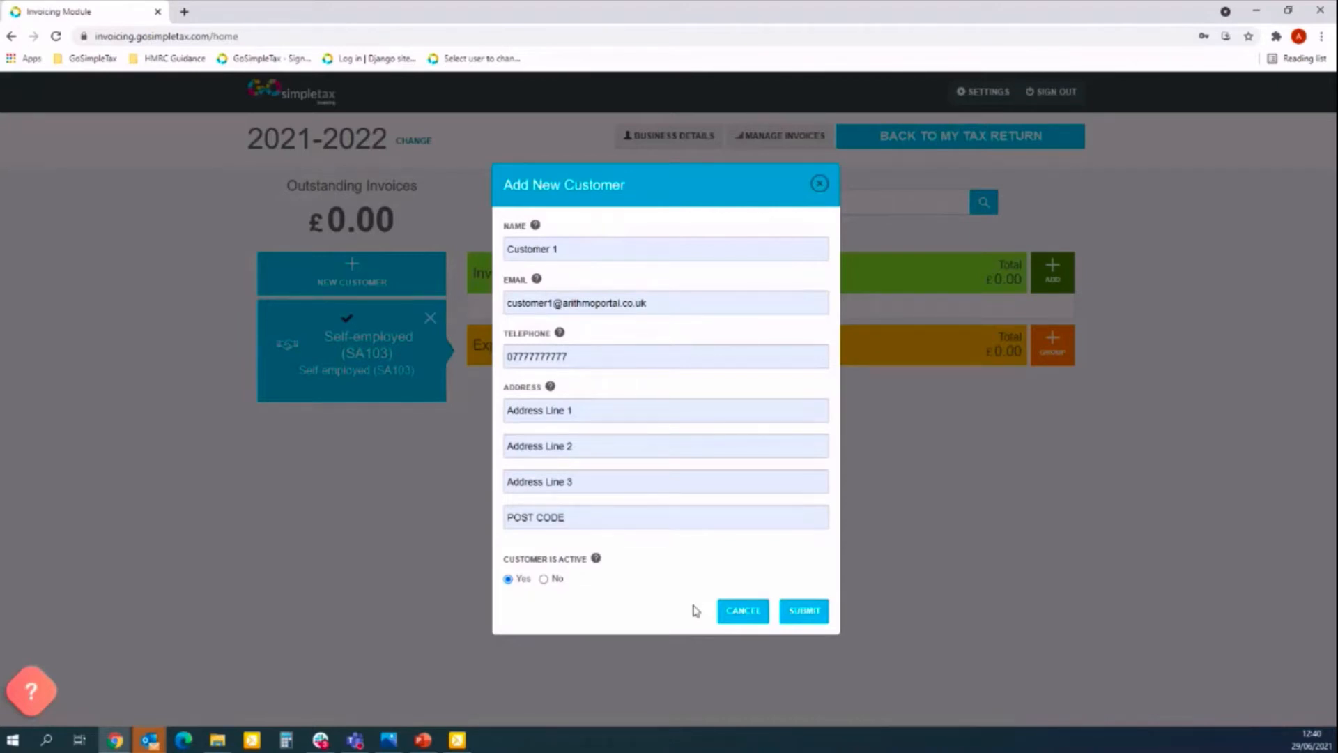
pyautogui.click(804, 611)
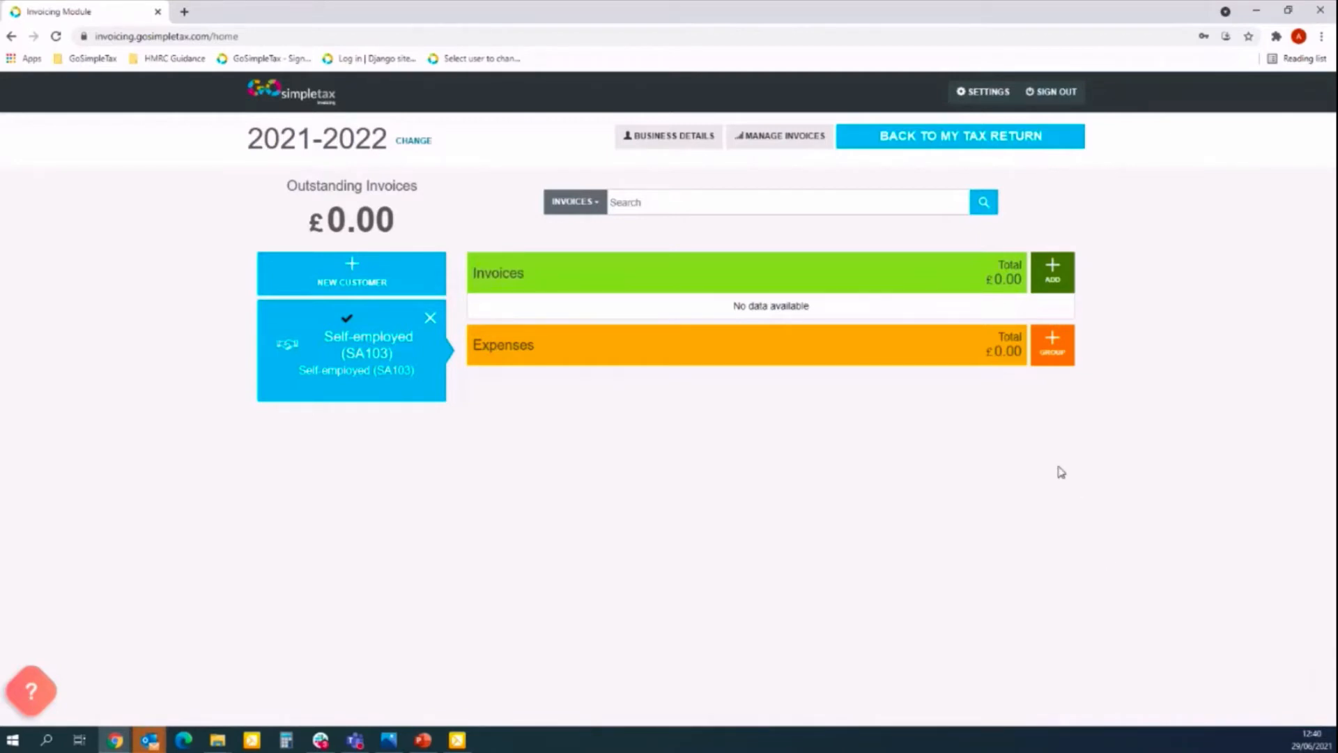
pyautogui.click(1054, 277)
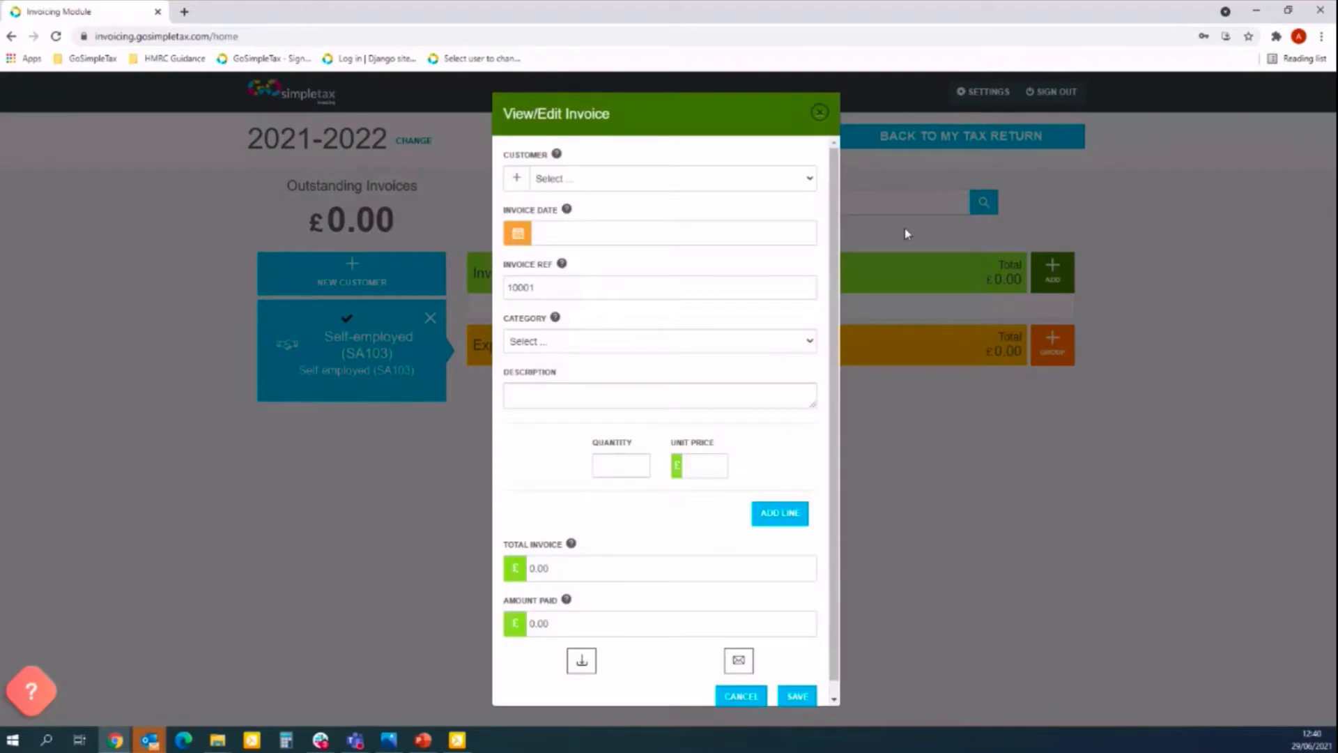
# Set invoice 10001's customer to Customer 1, correcting the mistaken Sales choice.
pyautogui.click(680, 178)
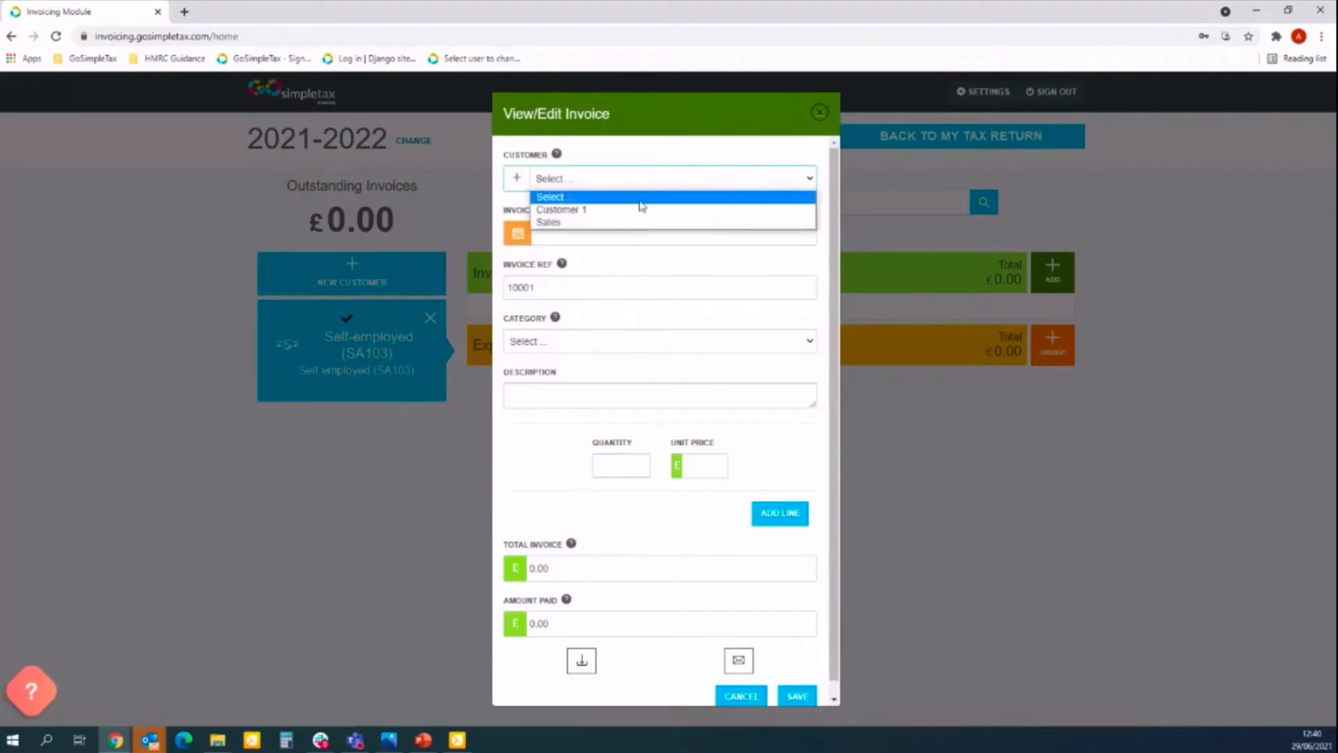
pyautogui.click(605, 223)
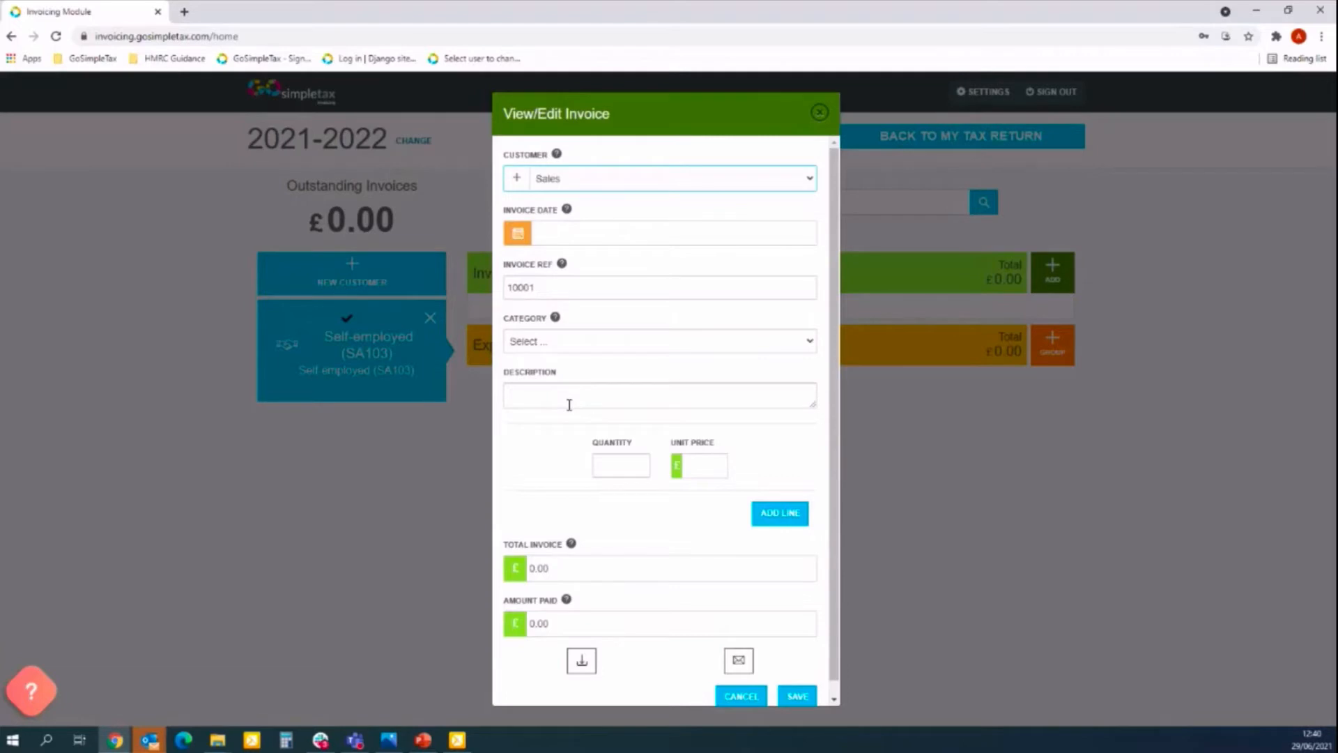
pyautogui.click(635, 175)
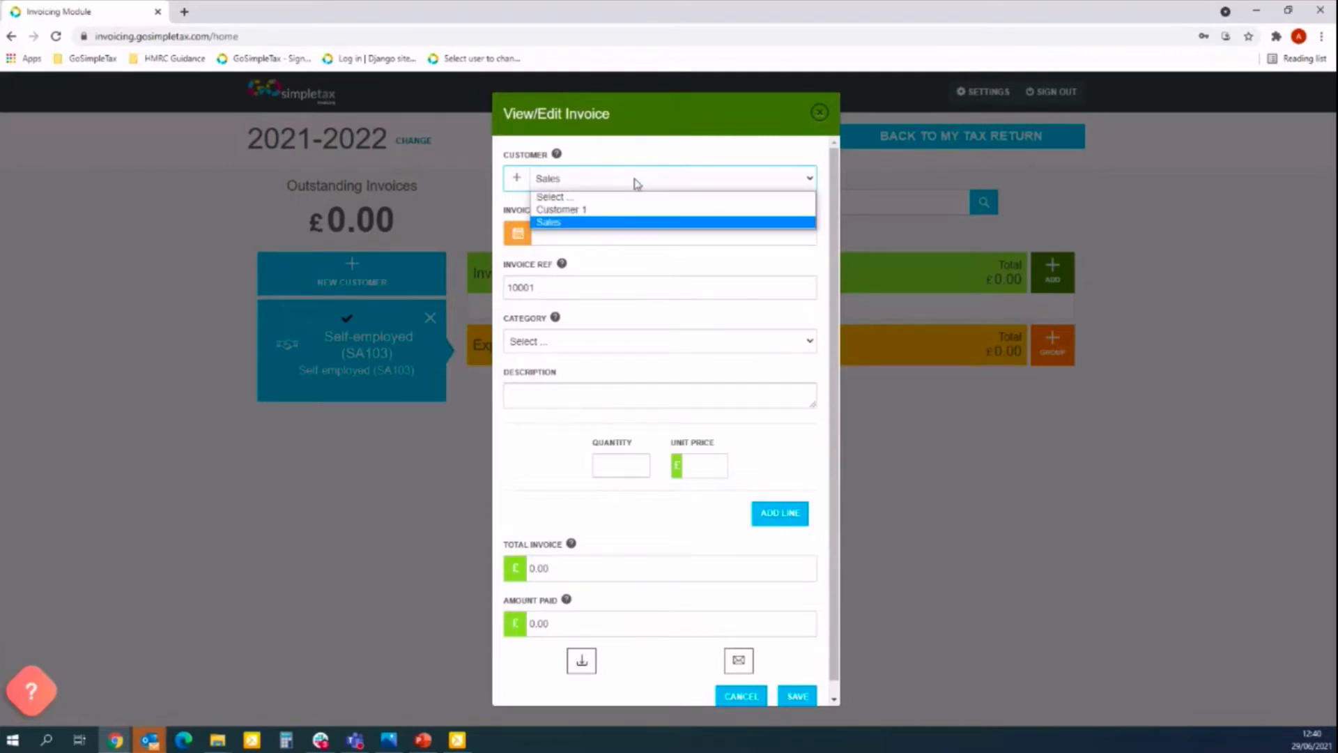
pyautogui.click(596, 211)
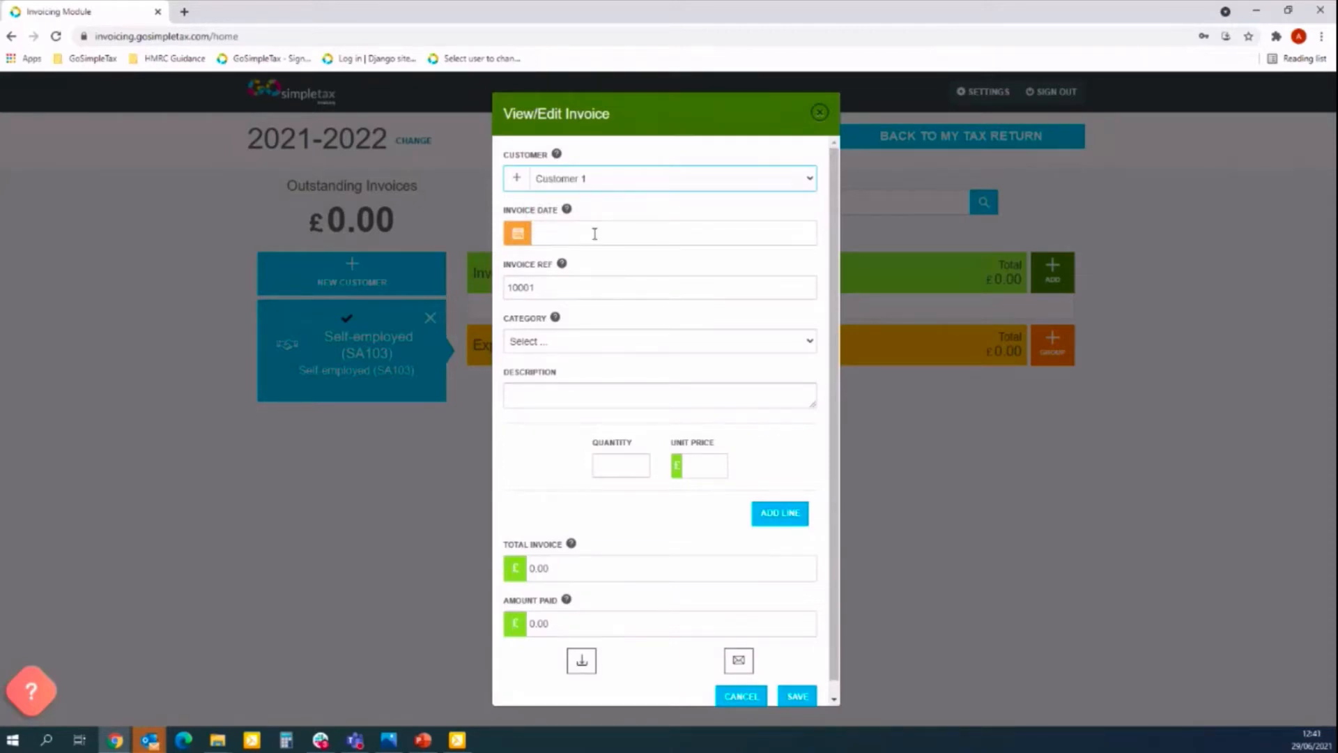
pyautogui.click(595, 234)
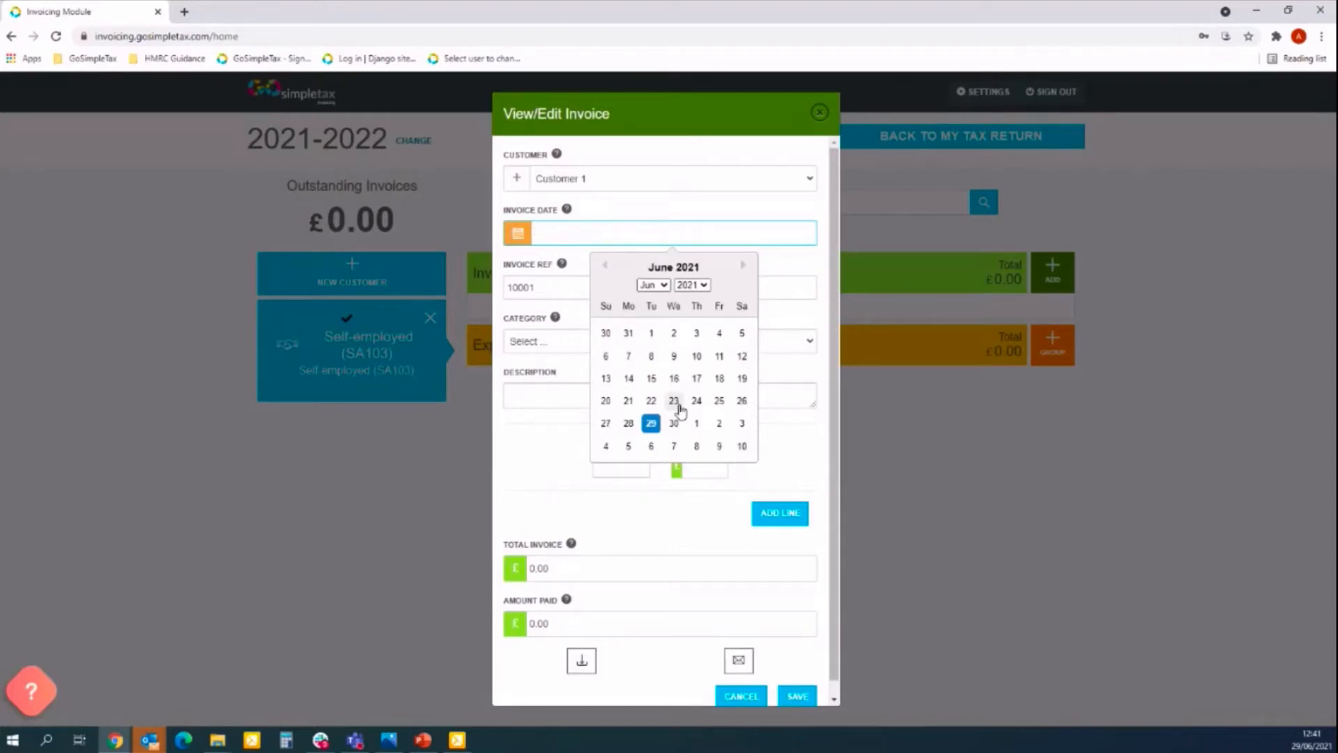
# Date the invoice 30/04/2021.
pyautogui.click(664, 286)
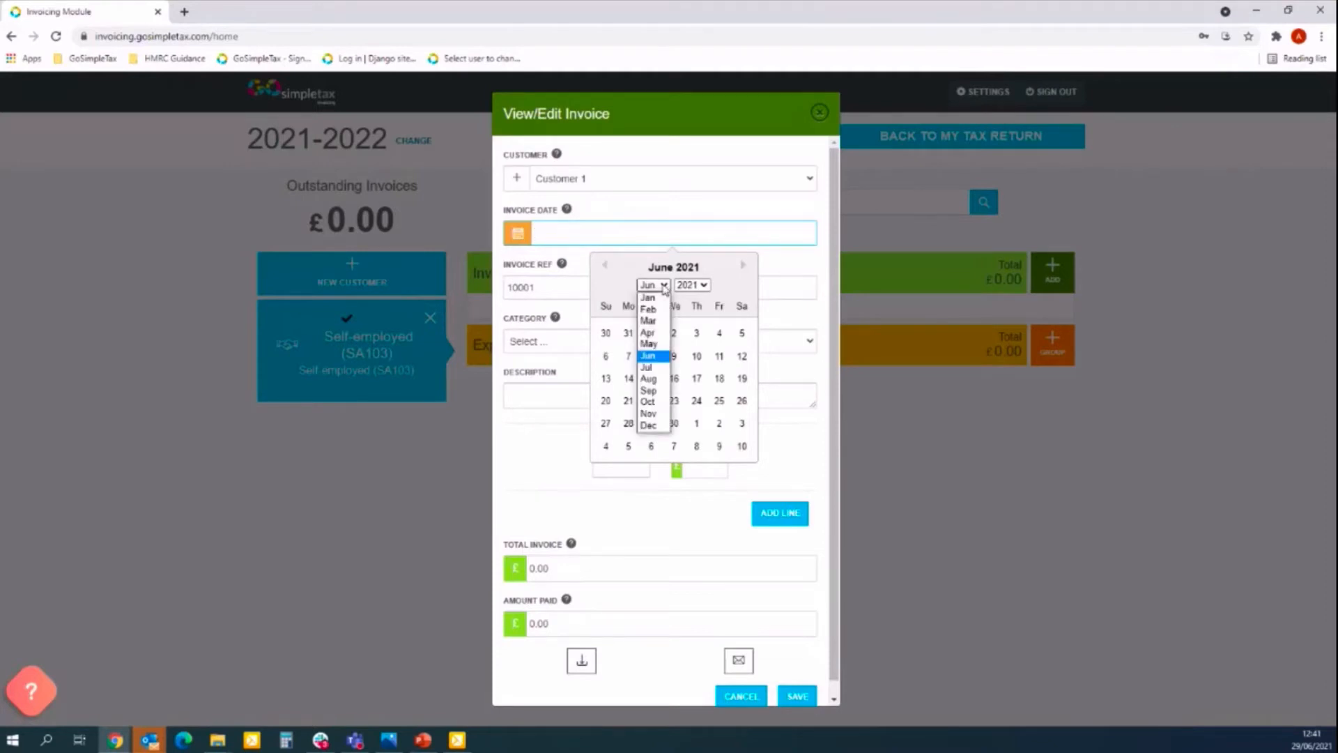
pyautogui.click(658, 334)
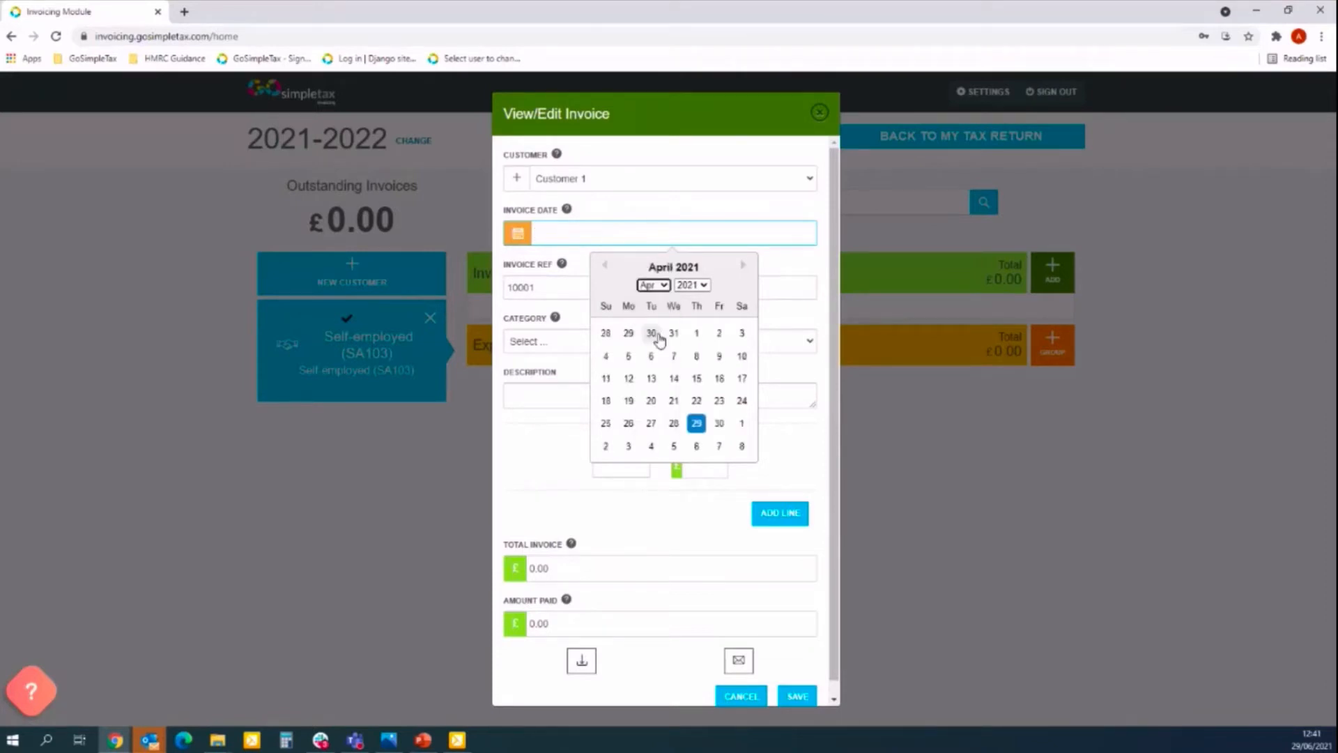
pyautogui.click(720, 424)
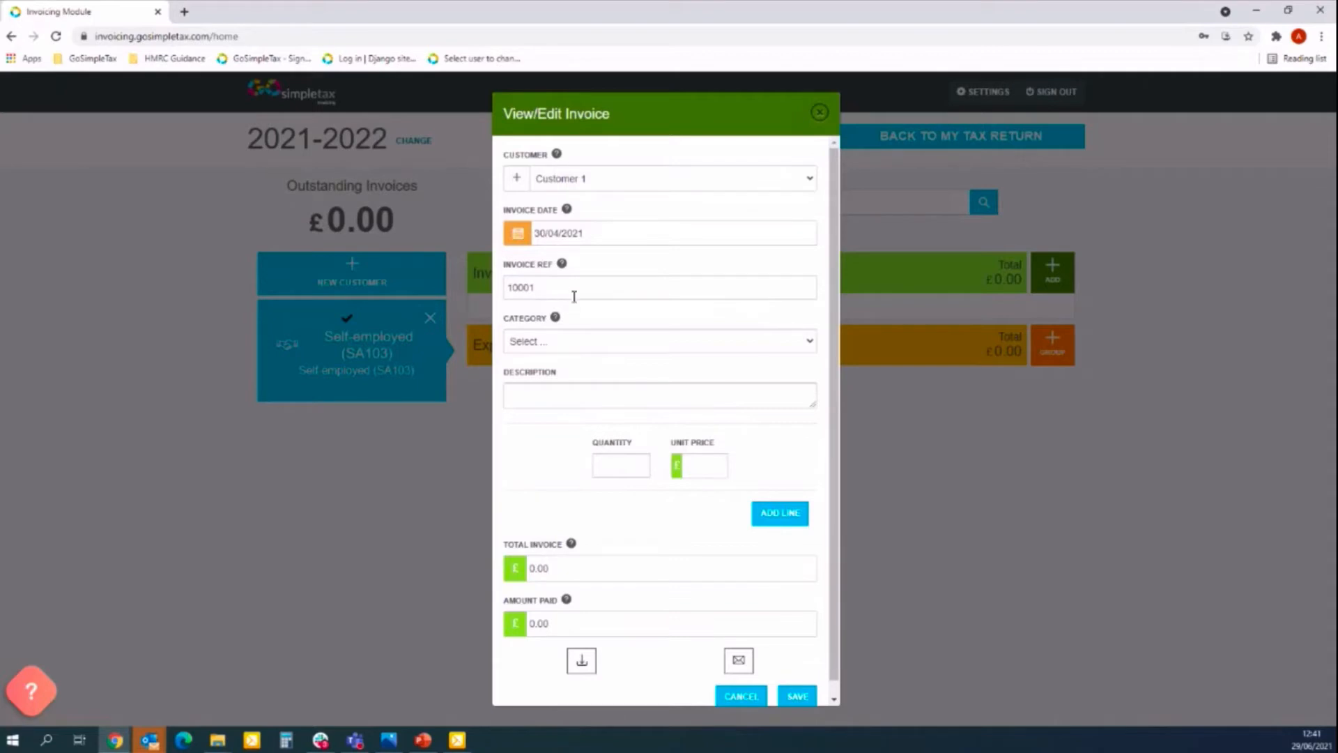
# Add a Sales line described as April Services, quantity 1 at £1500 unit price.
pyautogui.click(606, 344)
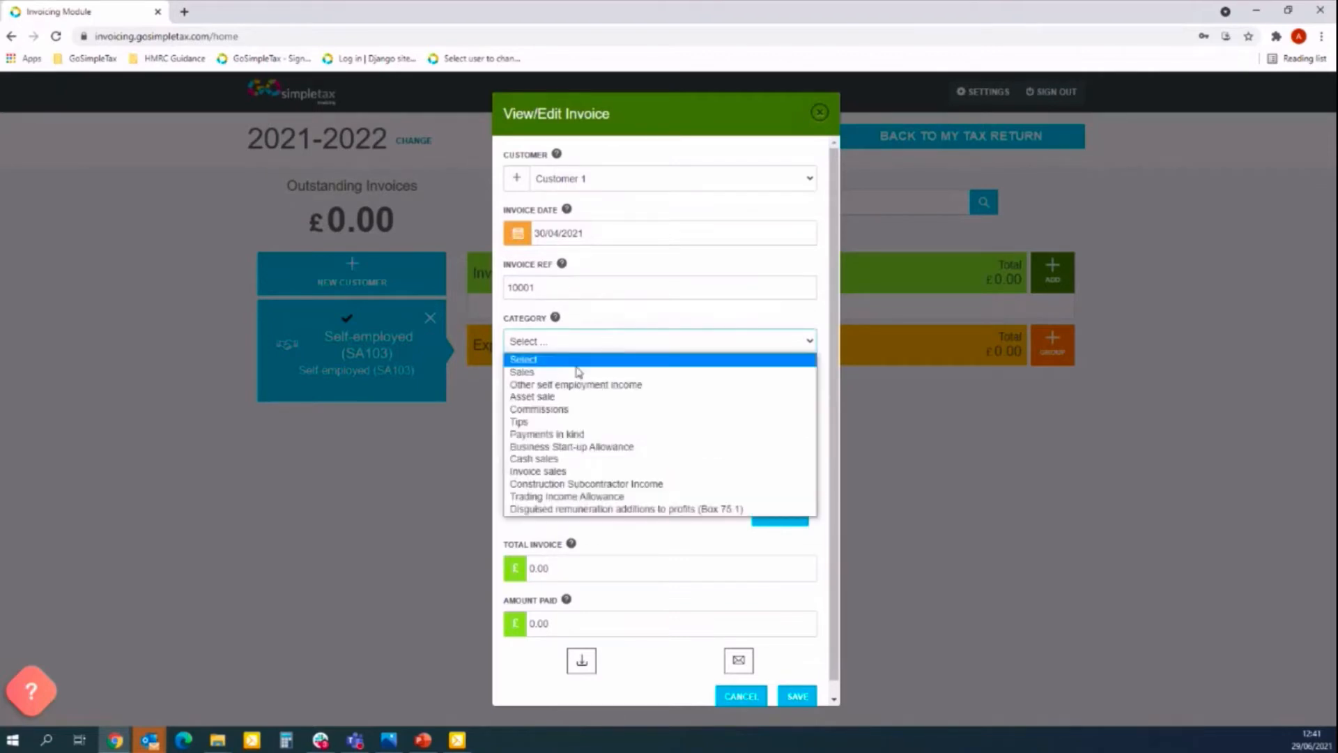
pyautogui.click(566, 376)
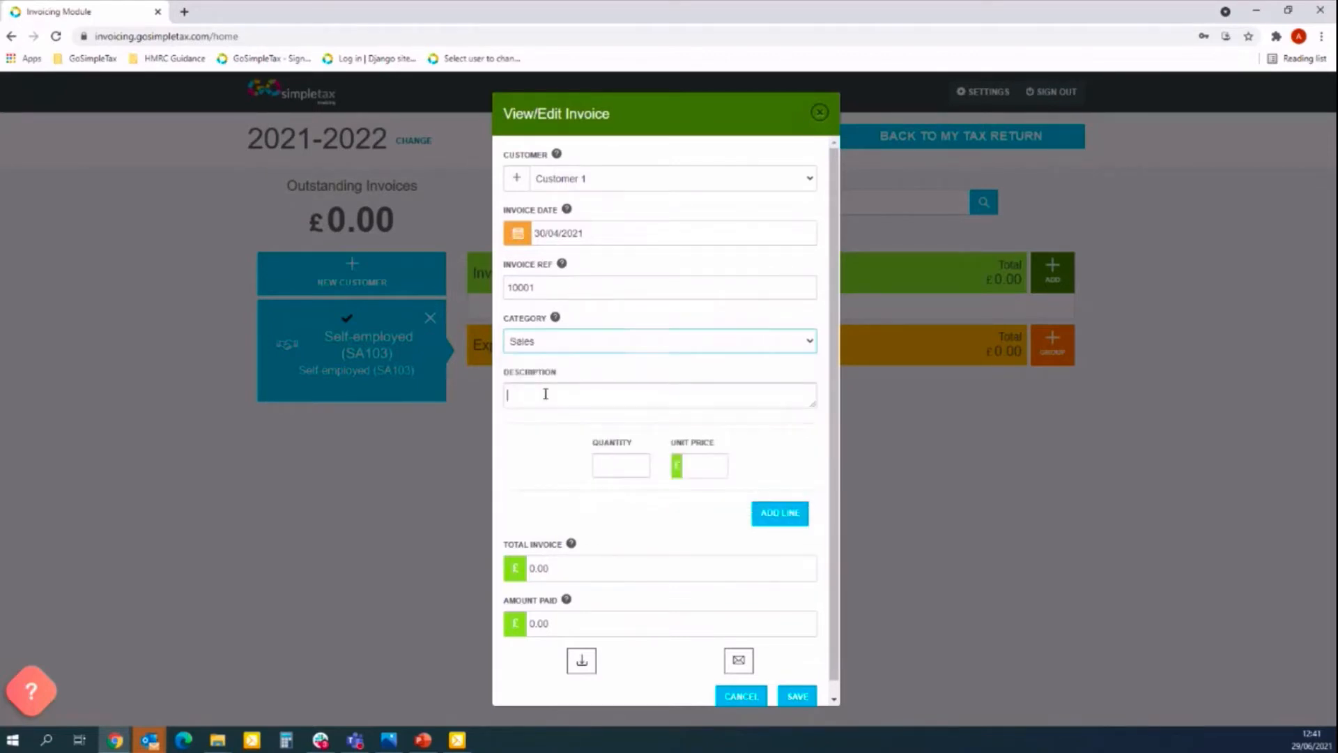
pyautogui.click(546, 394)
pyautogui.write('aPRIL')
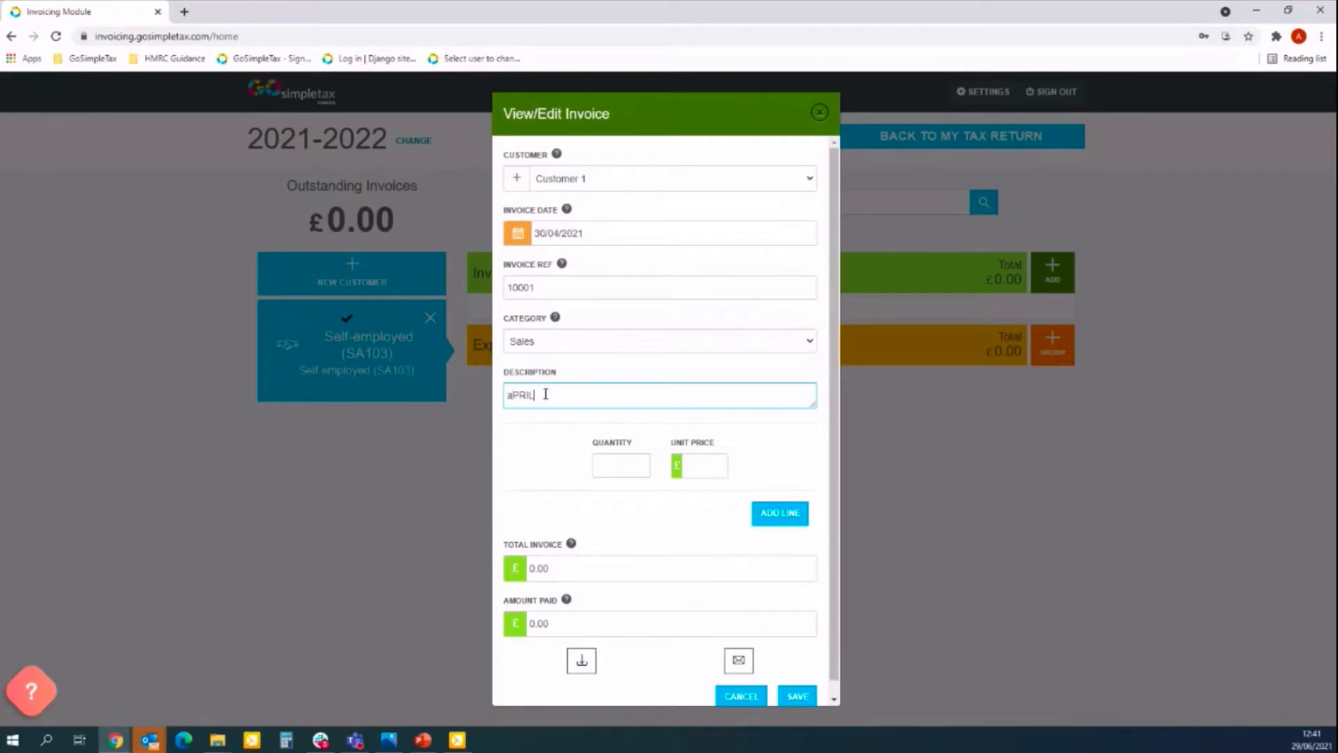
pyautogui.press('BackSpace')
pyautogui.press('BackSpace')
pyautogui.press('BackSpace')
pyautogui.press('BackSpace')
pyautogui.press('BackSpace')
pyautogui.write('April Sales')
pyautogui.write('vices')
pyautogui.click(619, 466)
pyautogui.write('1')
pyautogui.press('Tab')
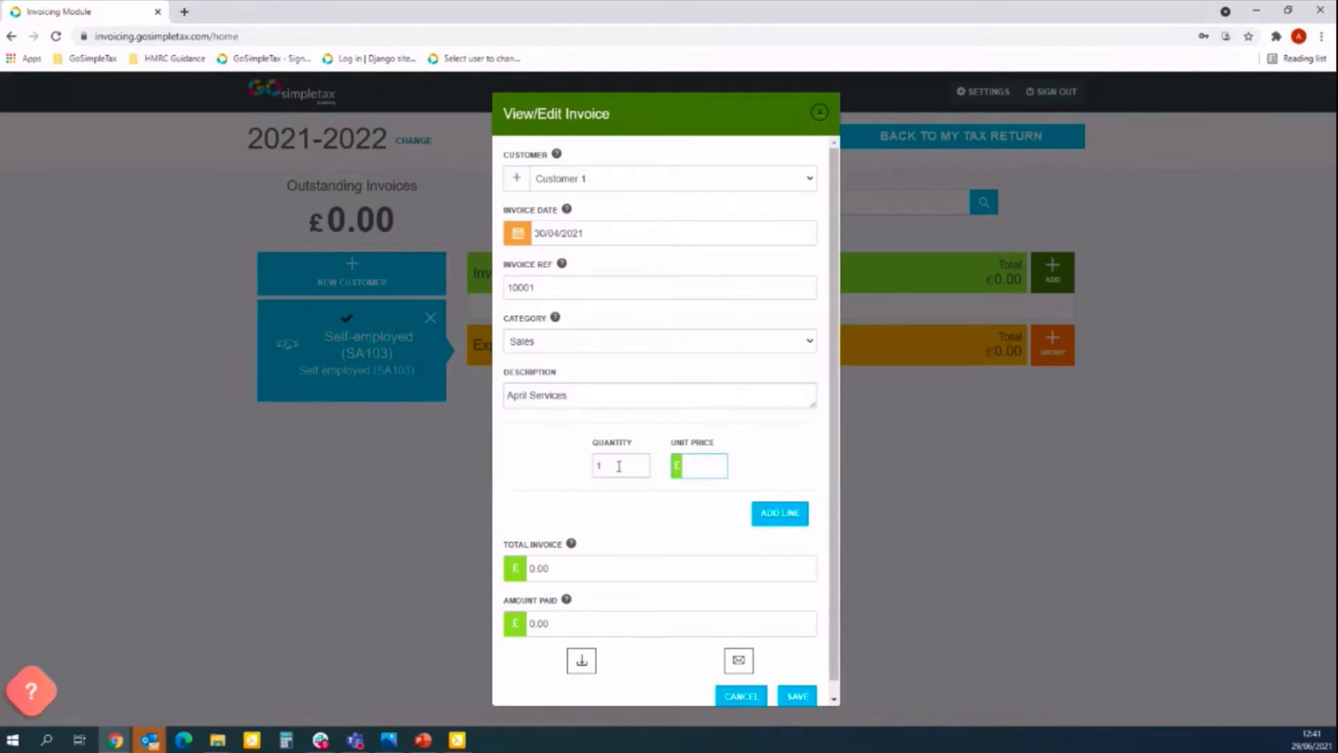
pyautogui.write('1500')
# Add a second invoice line with the Sales category.
pyautogui.click(781, 514)
pyautogui.click(695, 516)
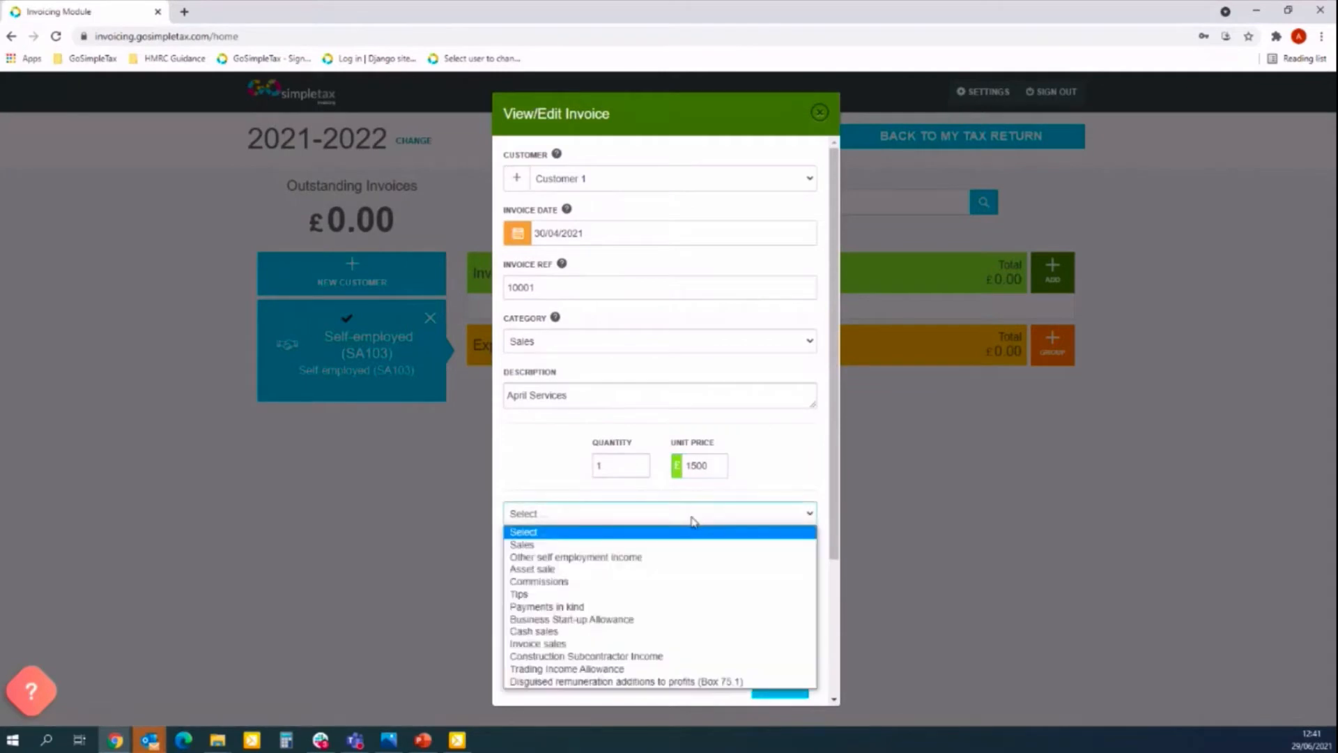
pyautogui.click(570, 546)
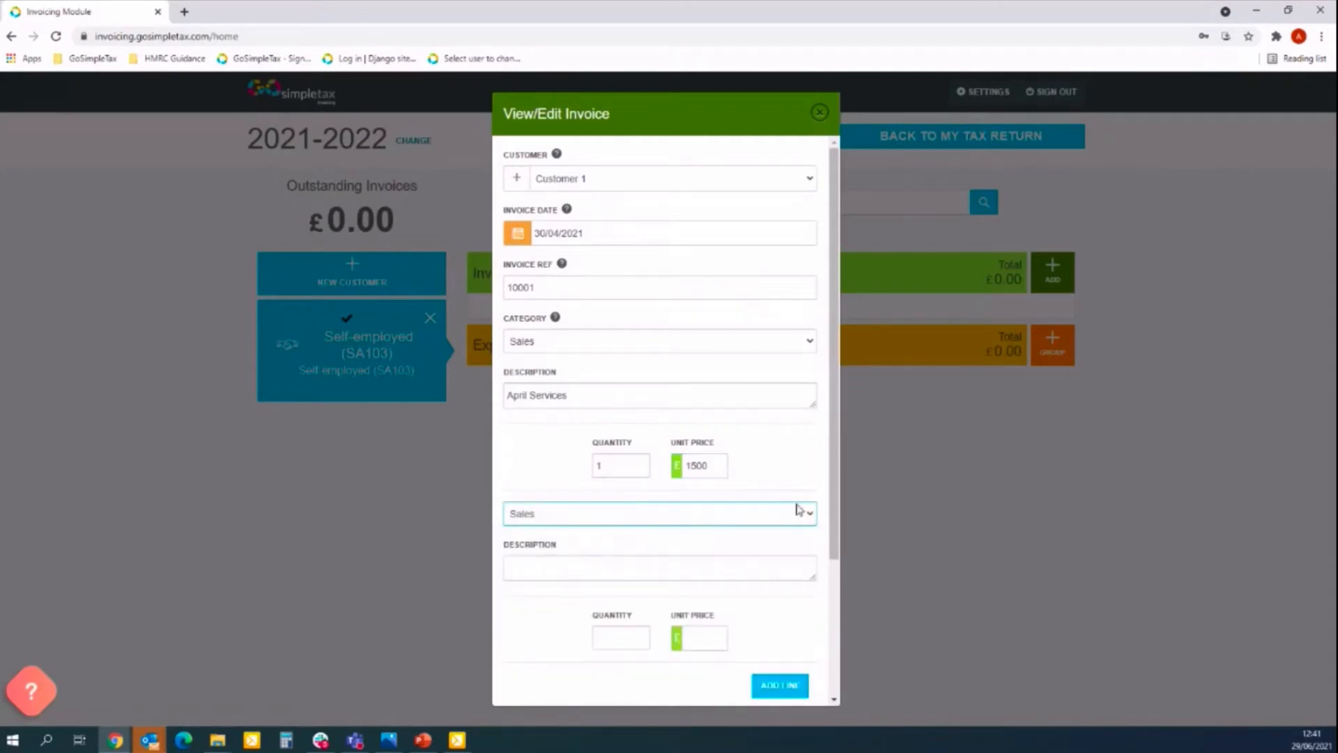
# Fill the second line as Annual Pass - Gym, quantity 1 at £500, for a £2000.00 total.
pyautogui.moveTo(828, 503); pyautogui.dragTo(836, 572)
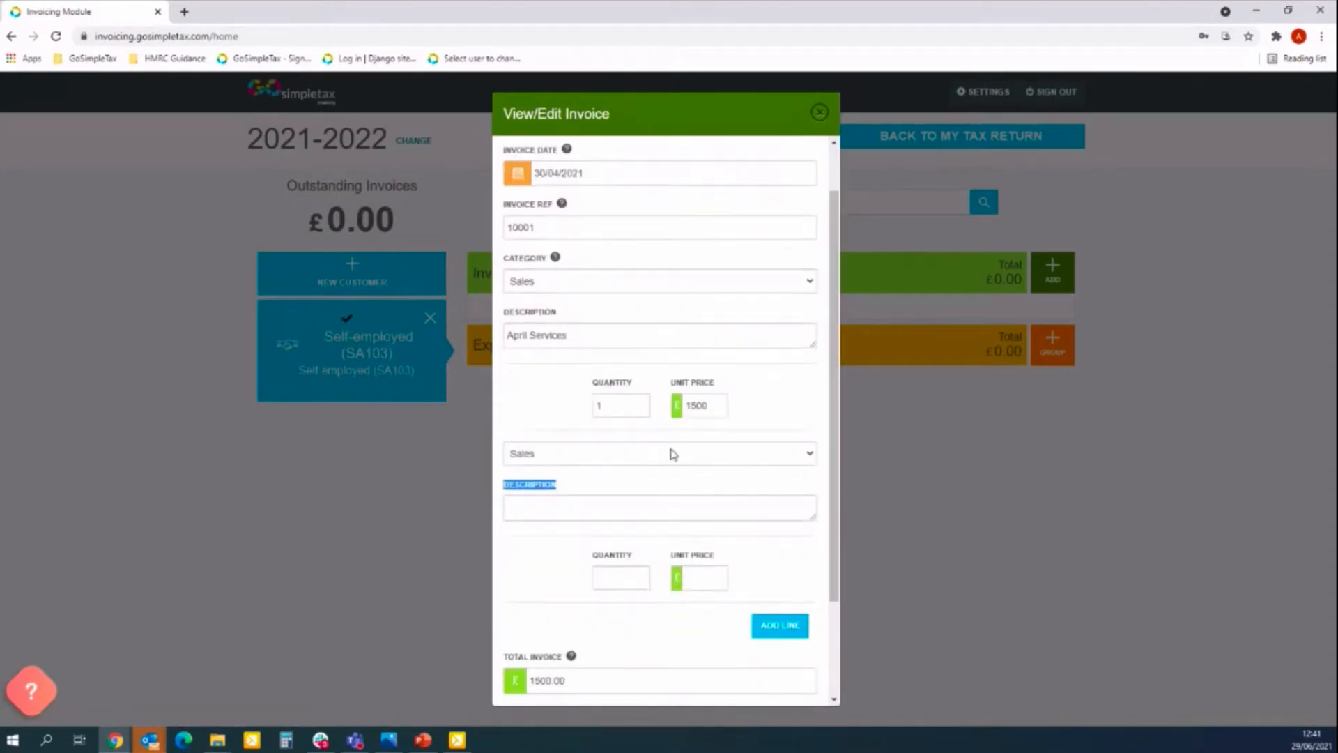
pyautogui.click(651, 479)
pyautogui.click(593, 506)
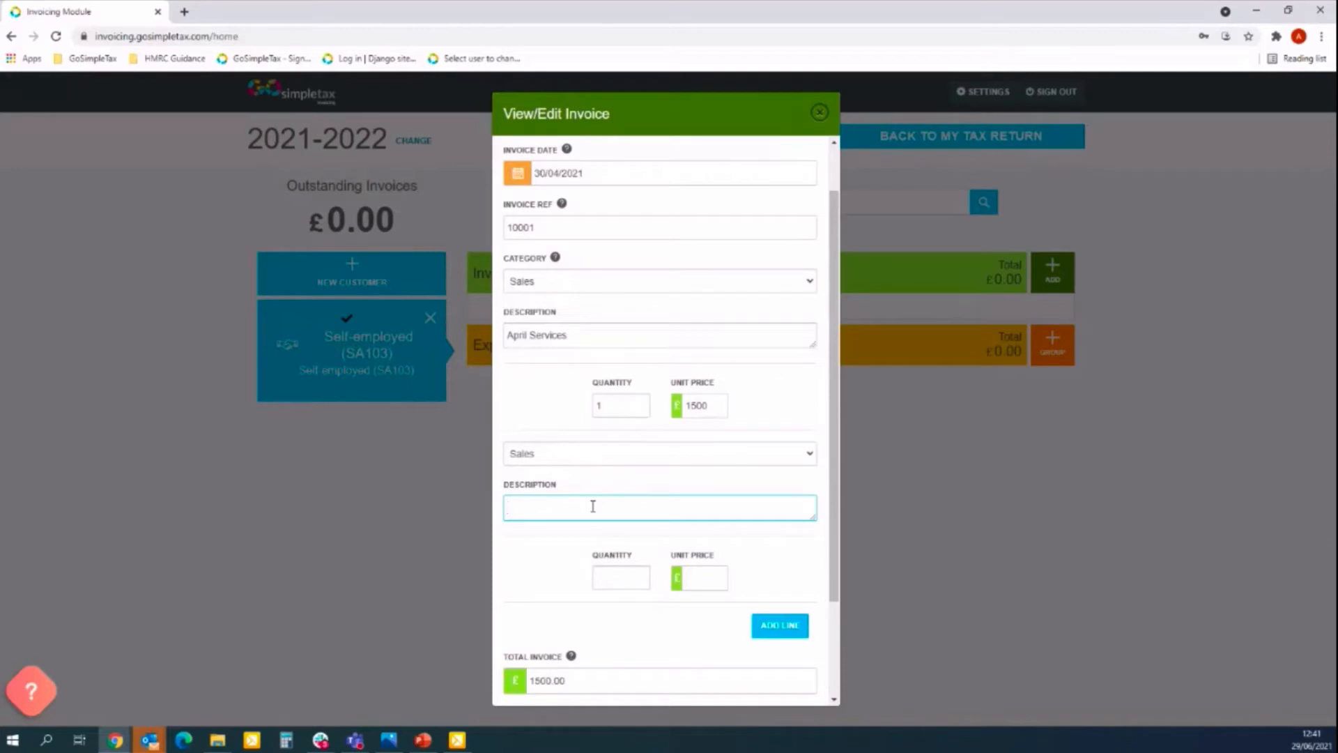
pyautogui.write('Annual Pass - Gym')
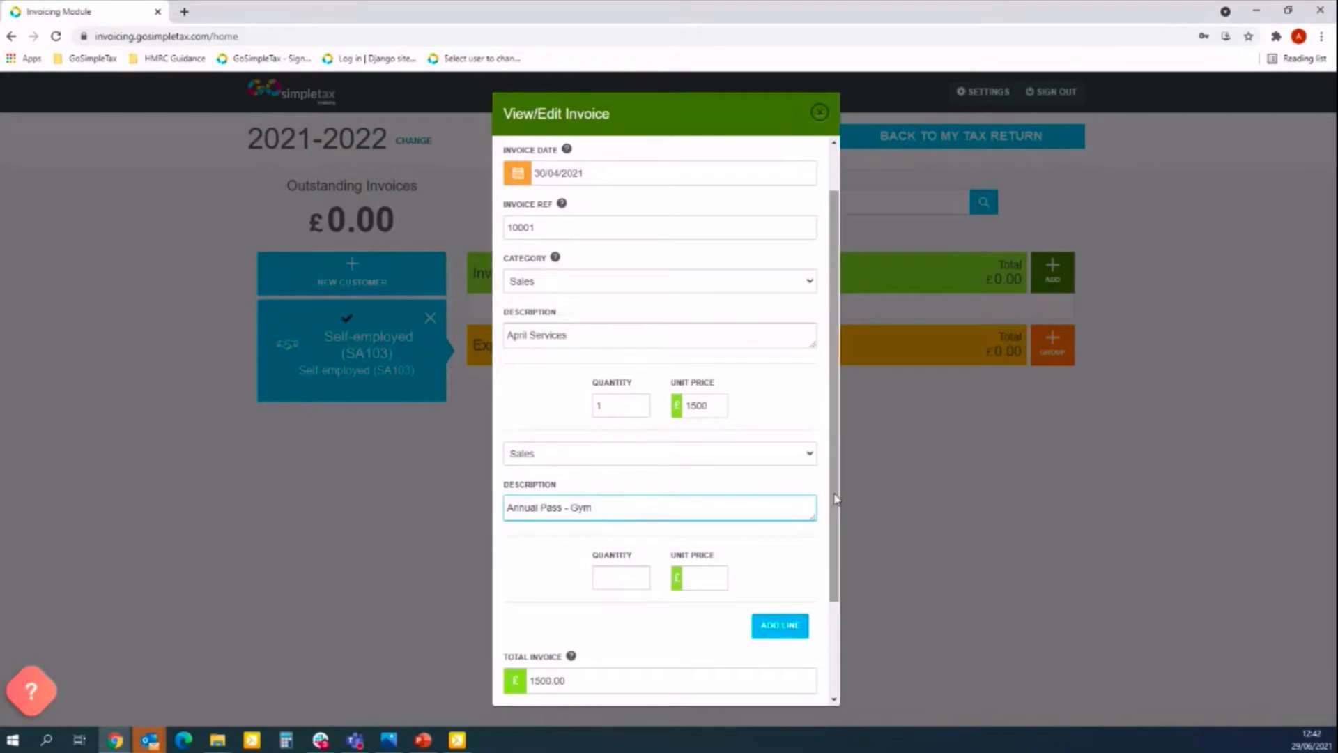
pyautogui.moveTo(835, 496); pyautogui.dragTo(826, 561)
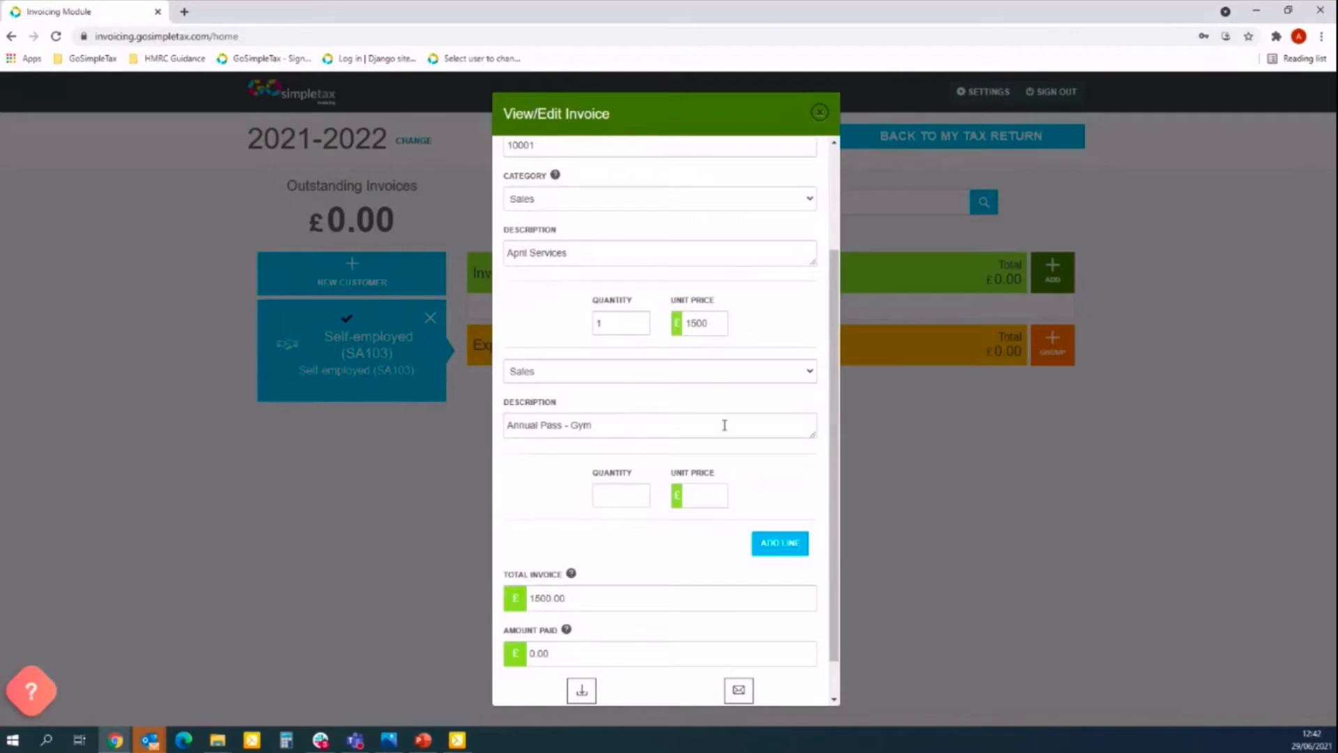
pyautogui.click(626, 495)
pyautogui.write('1')
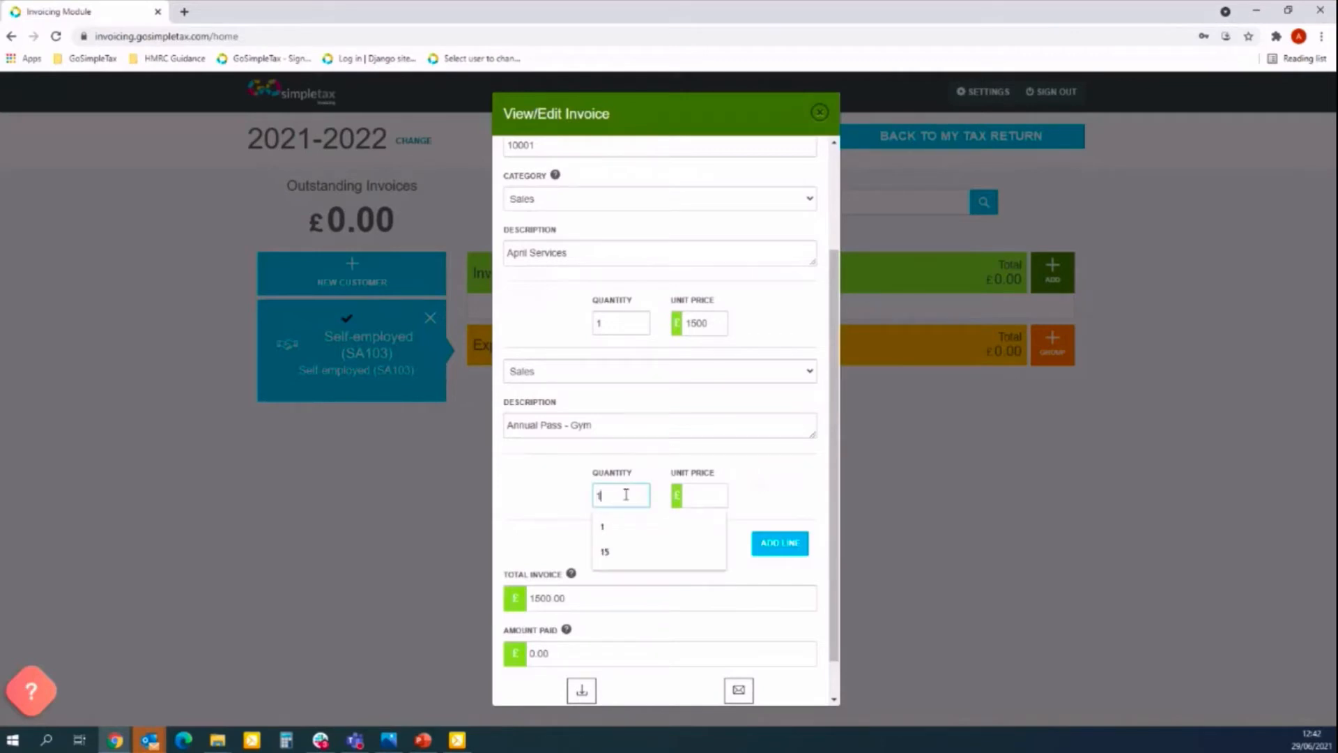
pyautogui.click(718, 493)
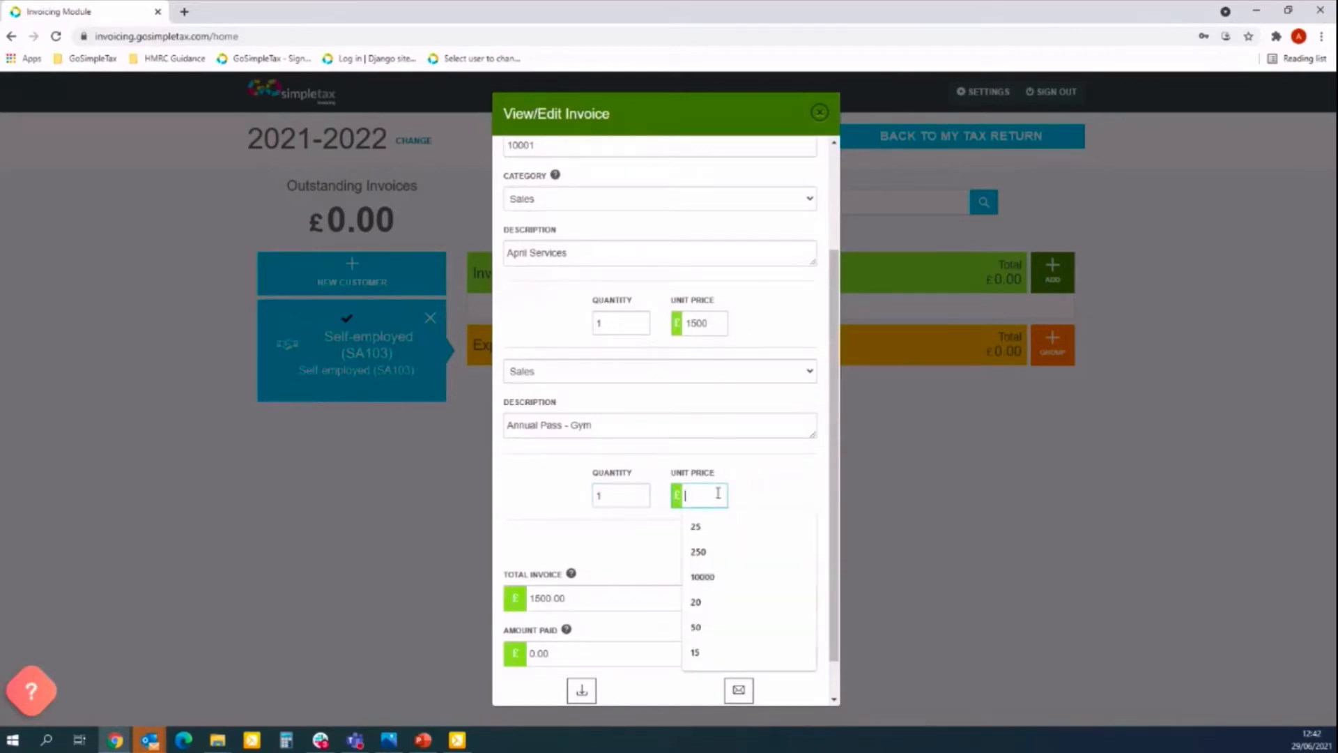
pyautogui.write('500')
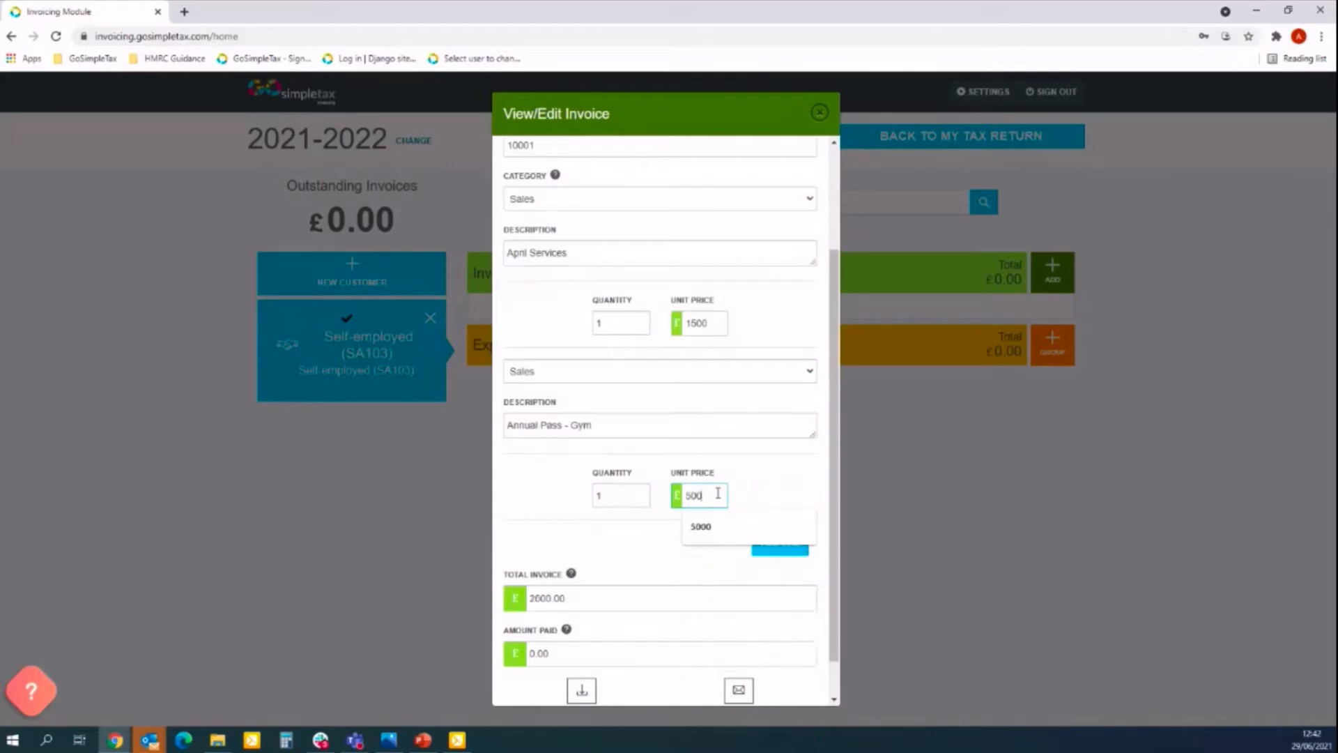
pyautogui.click(793, 462)
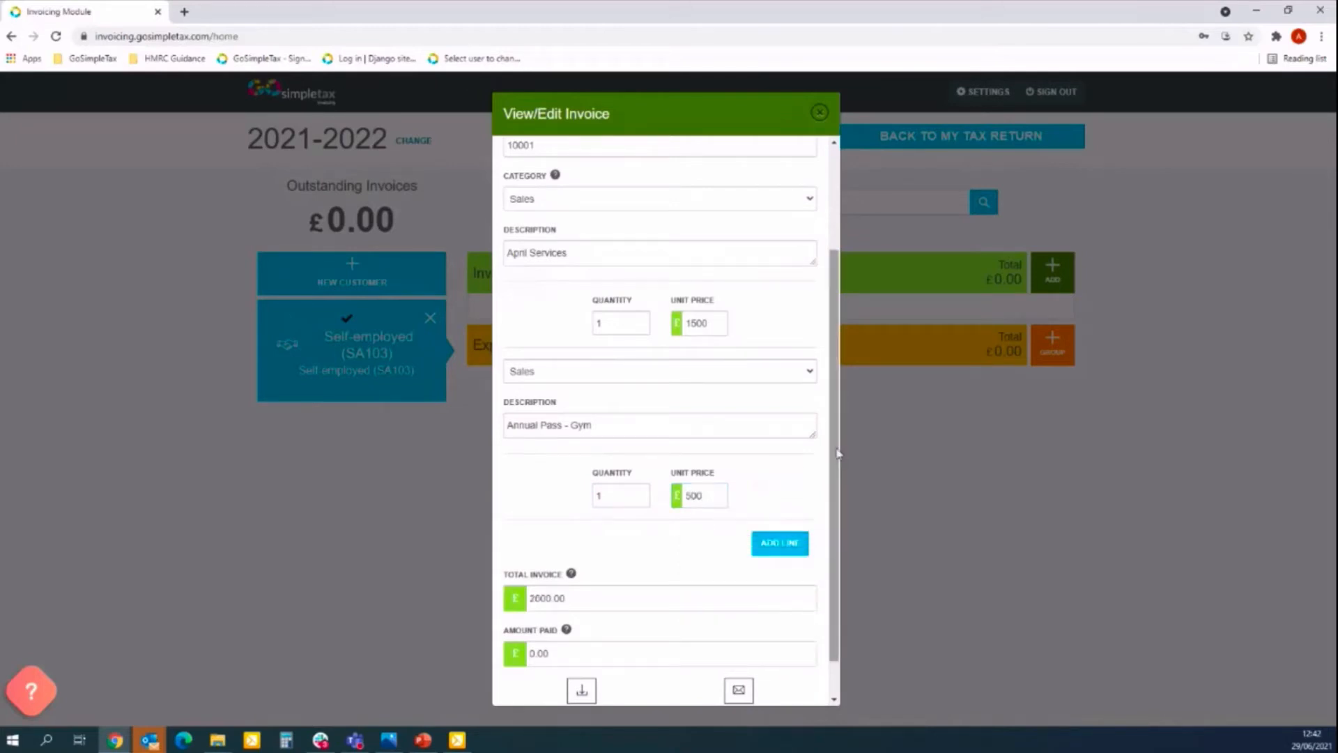
pyautogui.moveTo(835, 456); pyautogui.dragTo(834, 488)
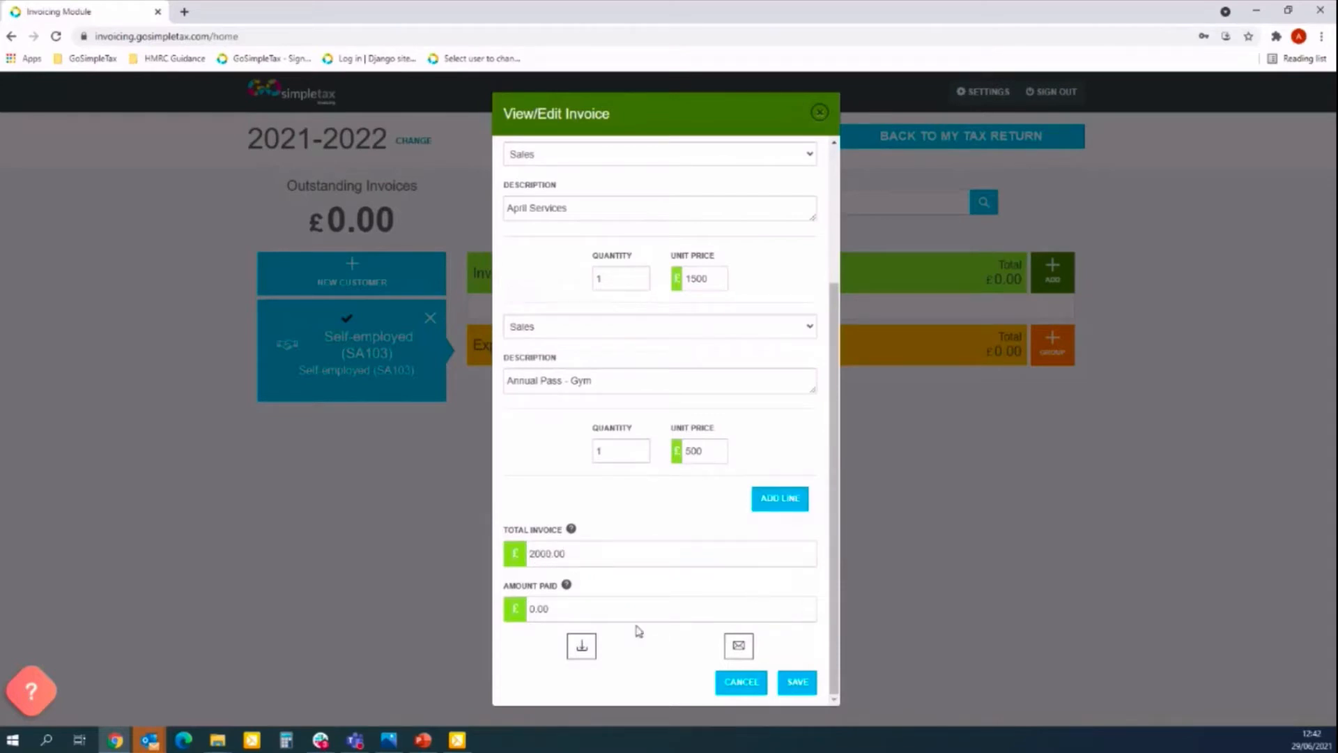
# Save invoice 10001, then reopen it and download and open its PDF.
pyautogui.click(793, 687)
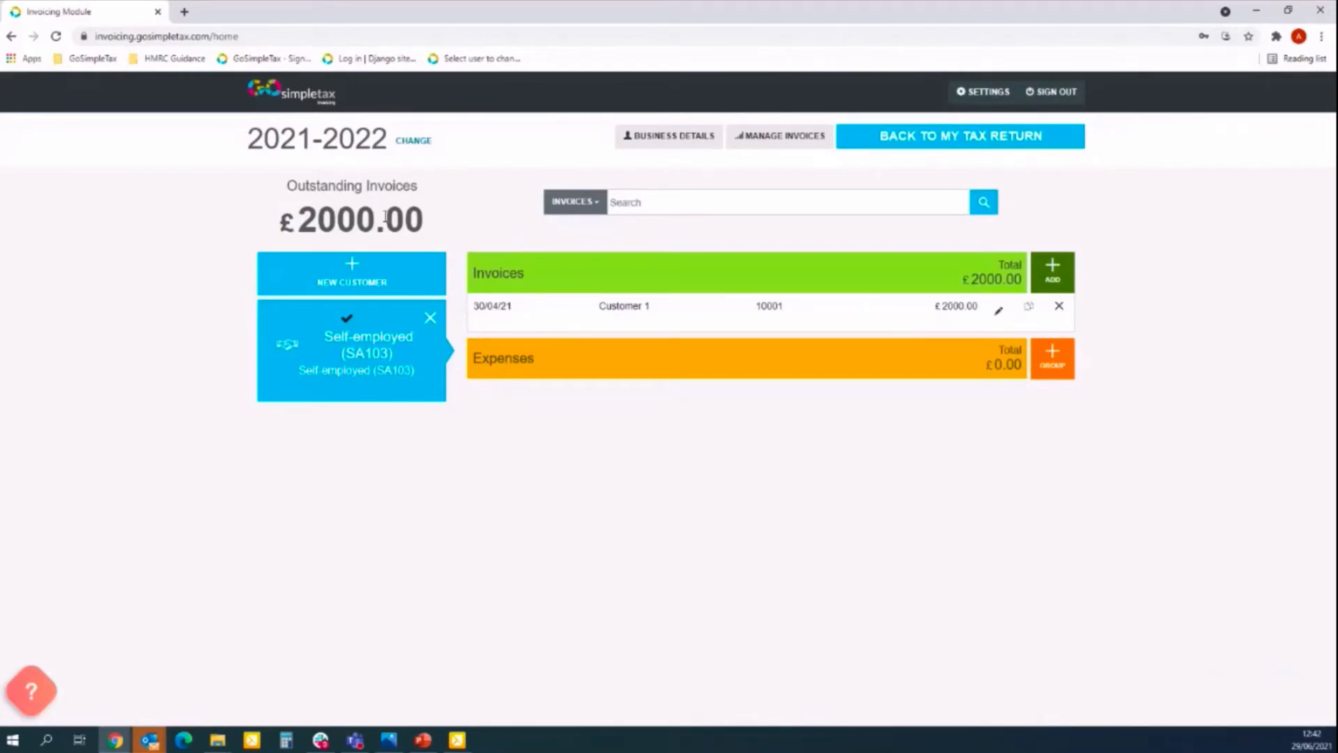
pyautogui.click(1000, 315)
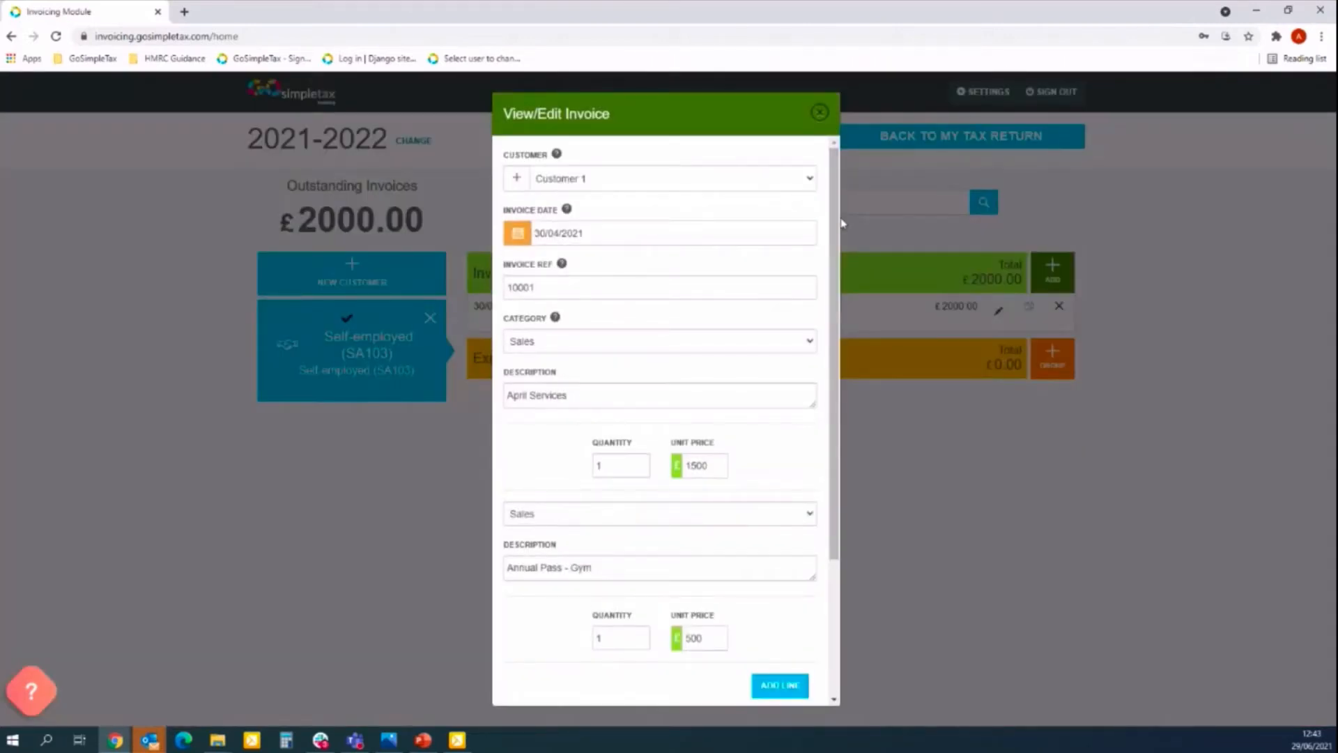
pyautogui.moveTo(838, 223); pyautogui.dragTo(835, 361)
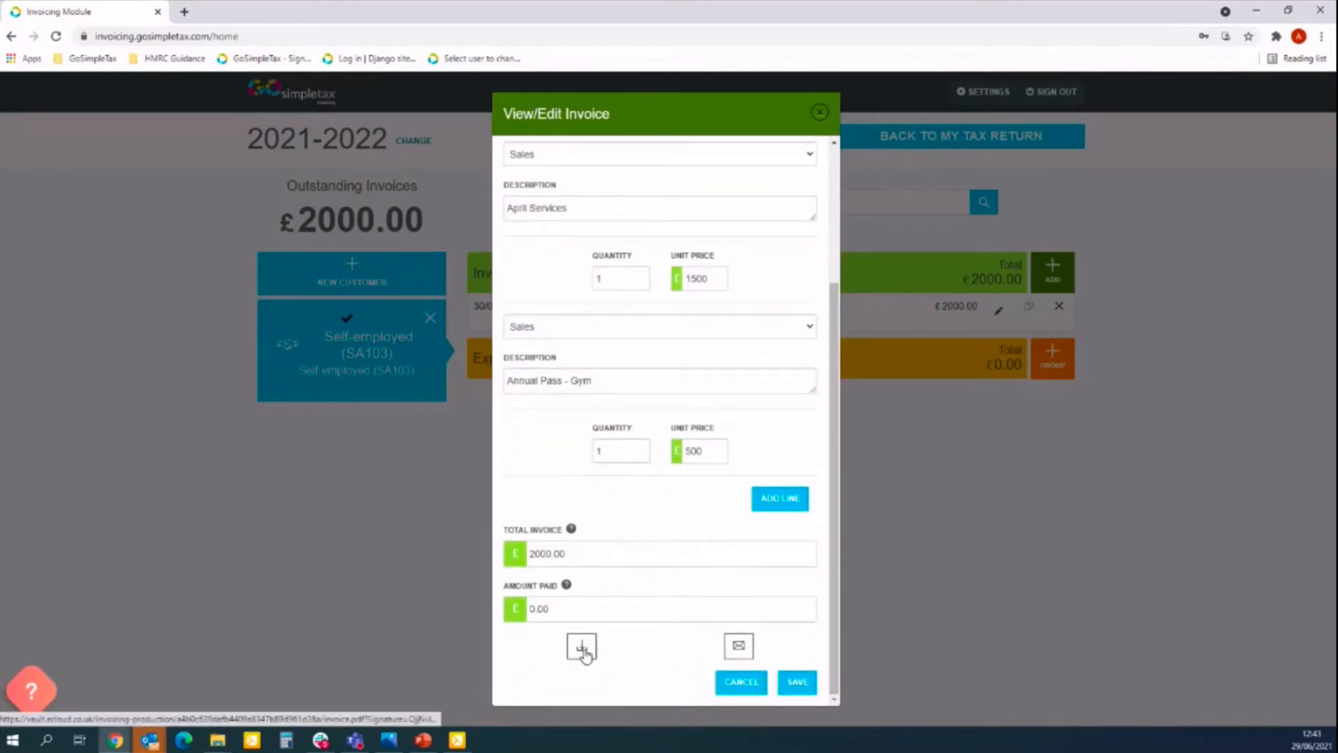
pyautogui.click(582, 650)
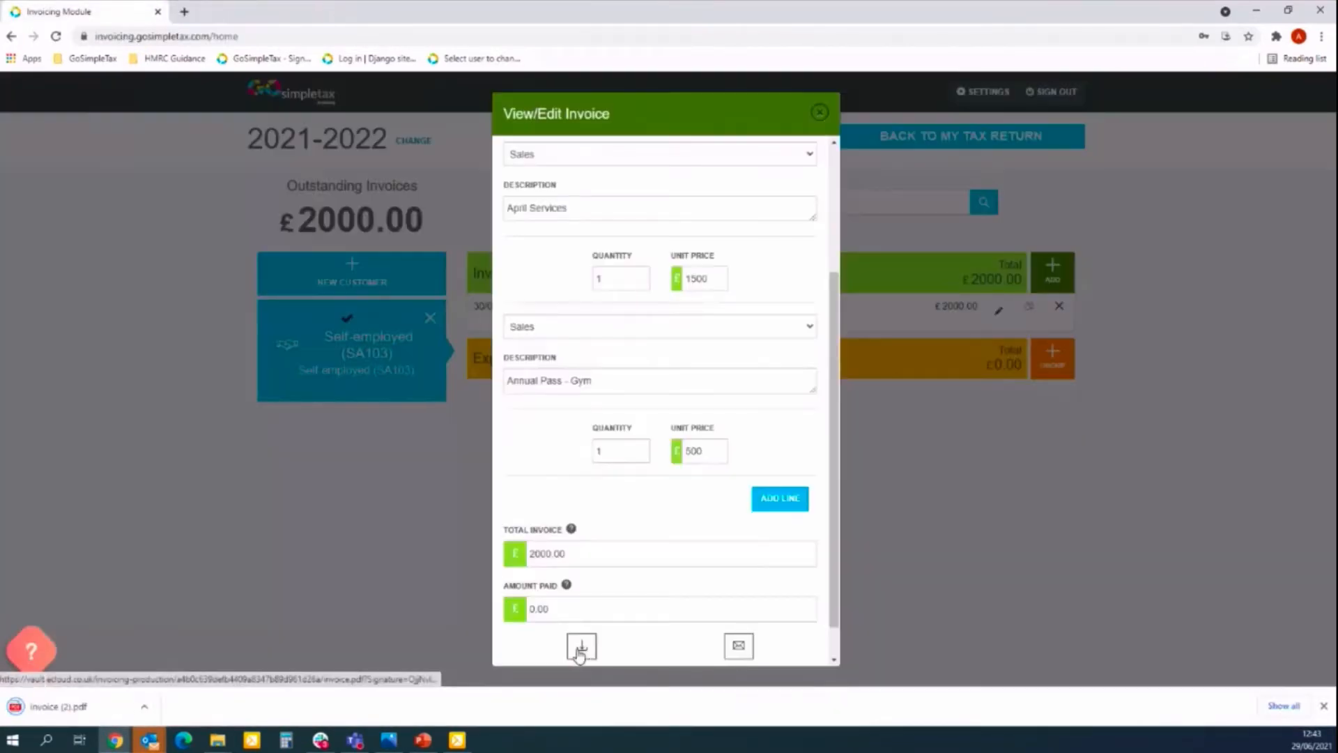
pyautogui.click(56, 706)
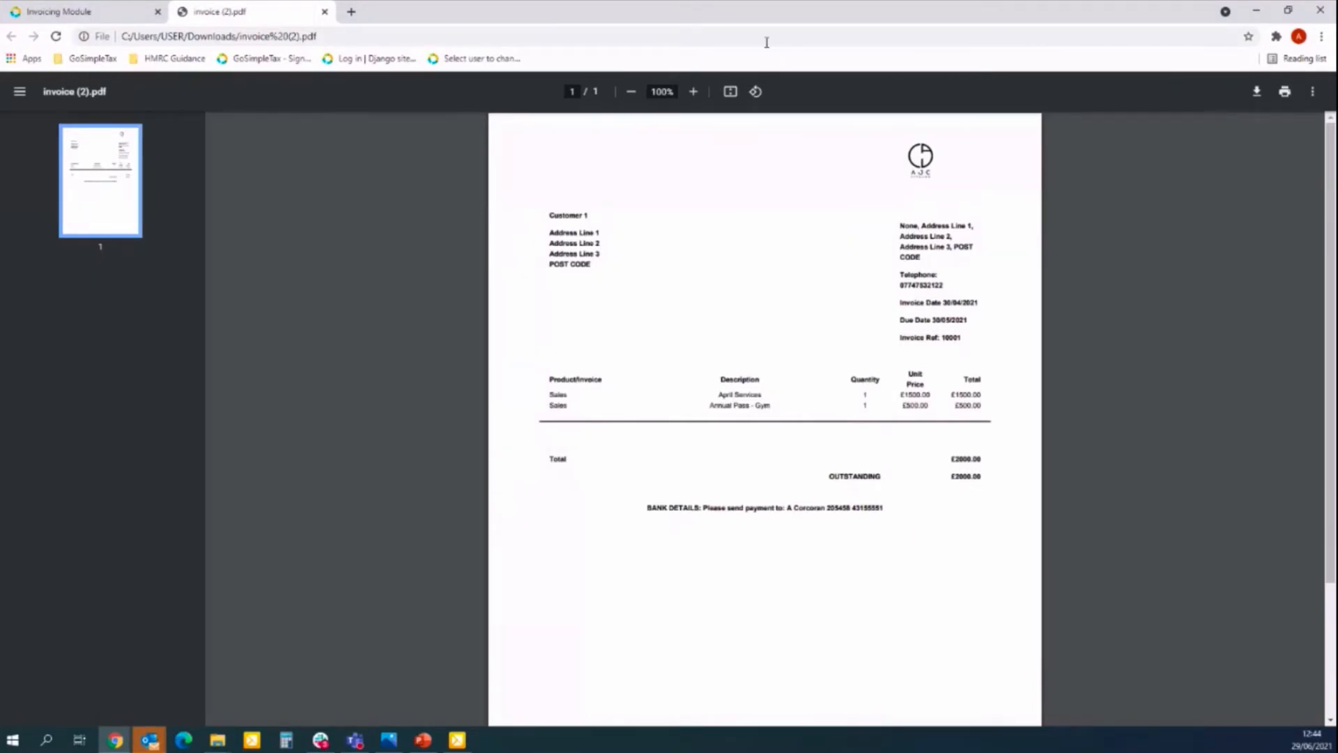
# Close the invoice (2).pdf tab after checking the £2000.00 outstanding.
pyautogui.click(324, 11)
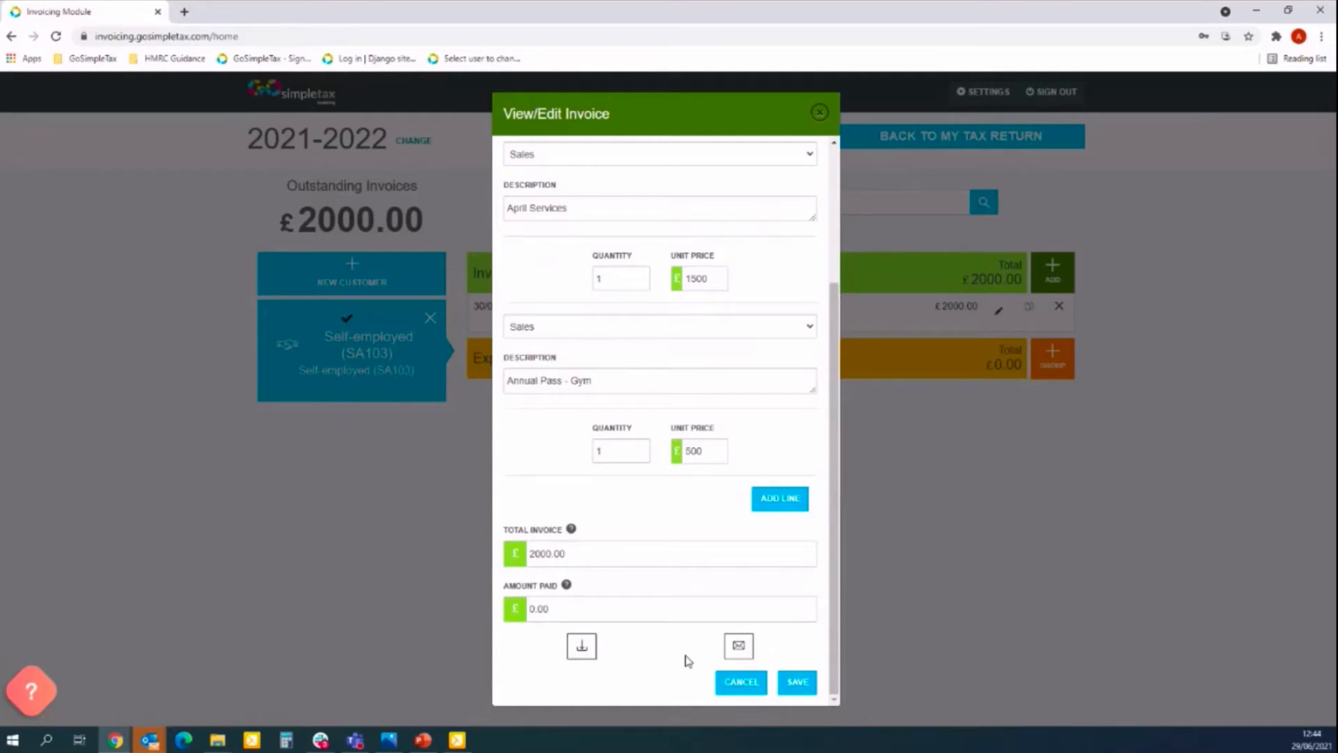
# Save invoice 10001 again and return to the 2021-2022 tax return.
pyautogui.click(800, 687)
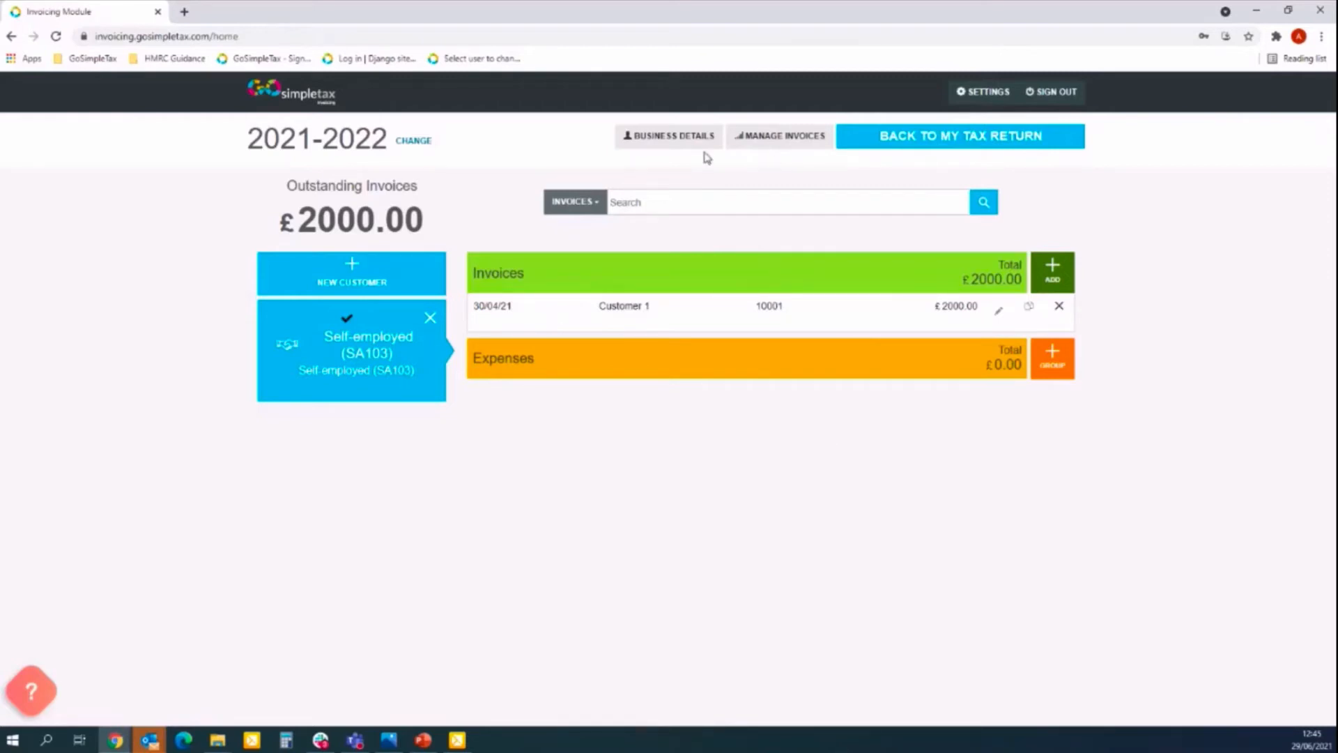
pyautogui.click(967, 152)
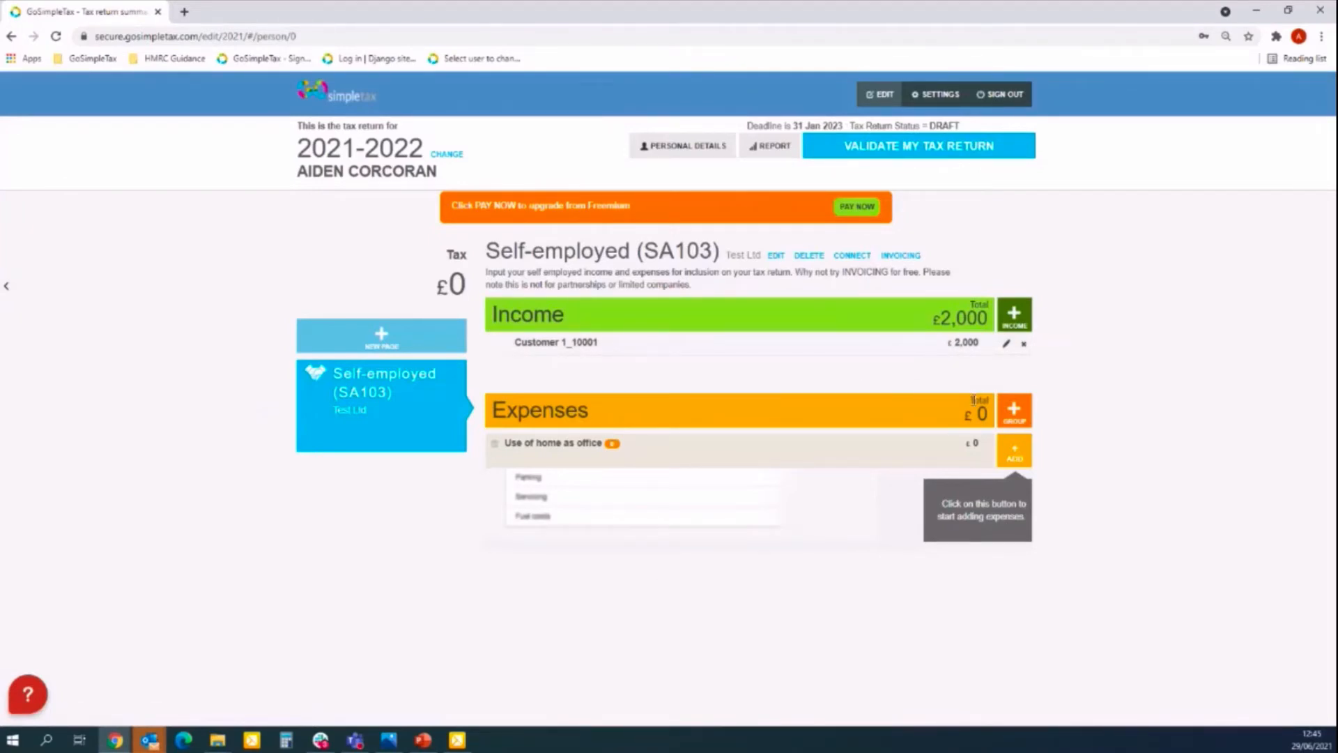
# Try editing the Customer 1_10001 income row, dismiss the notice, and go to INVOICING.
pyautogui.click(1006, 344)
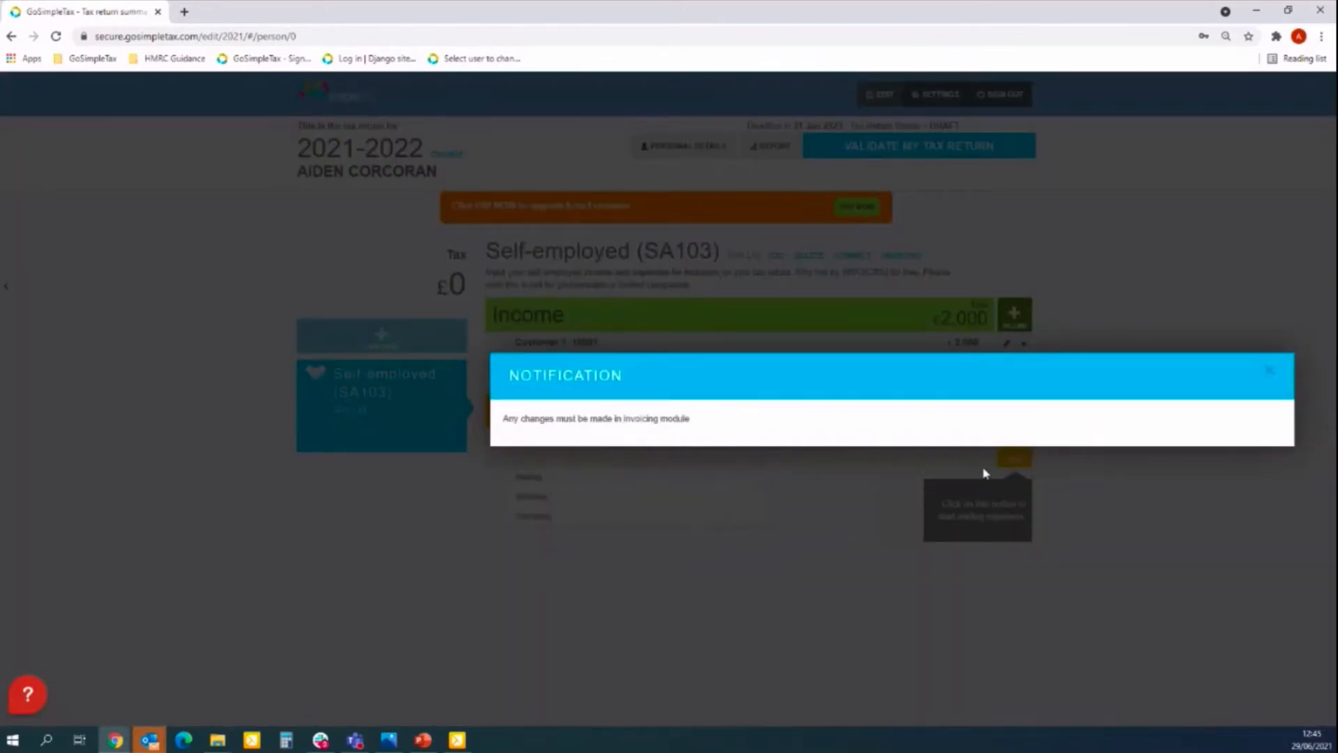
pyautogui.click(1268, 373)
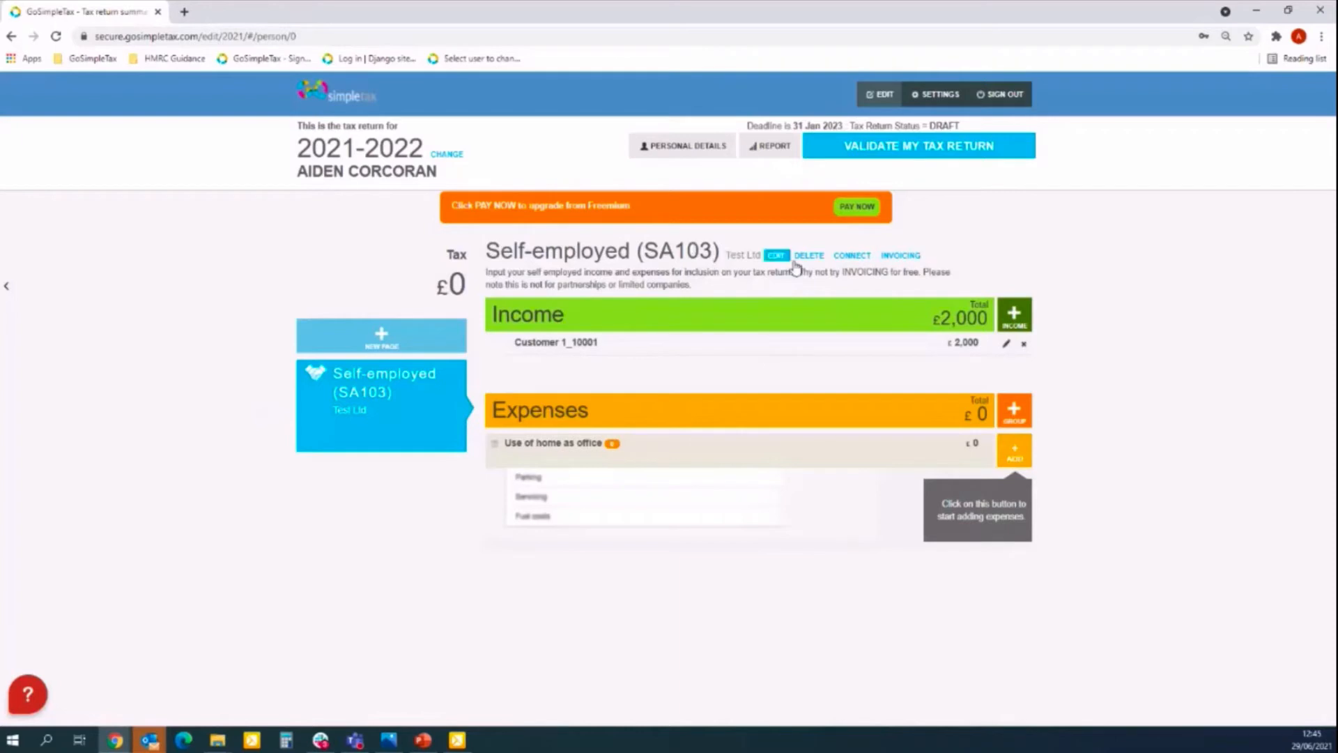
pyautogui.click(903, 256)
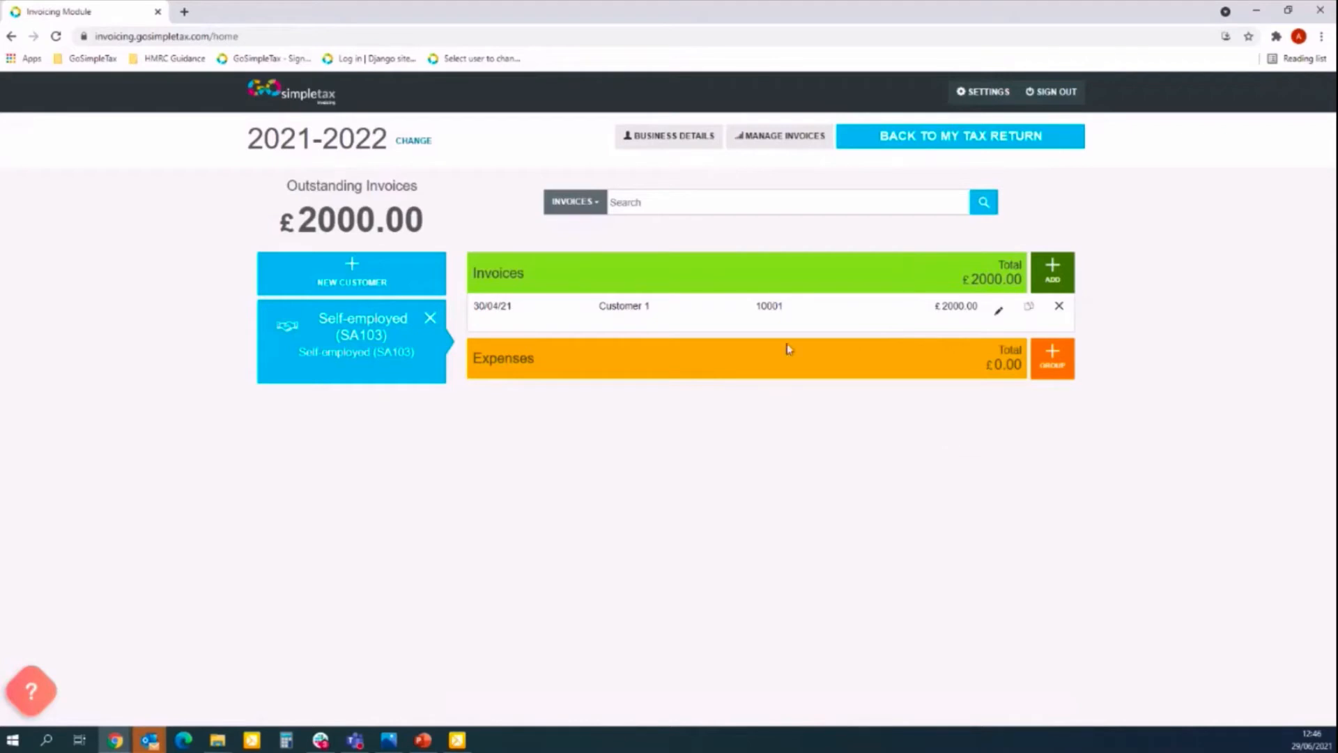
# Create invoice 10002 and bring up the Add New Customer form from the Customer field.
pyautogui.click(1054, 277)
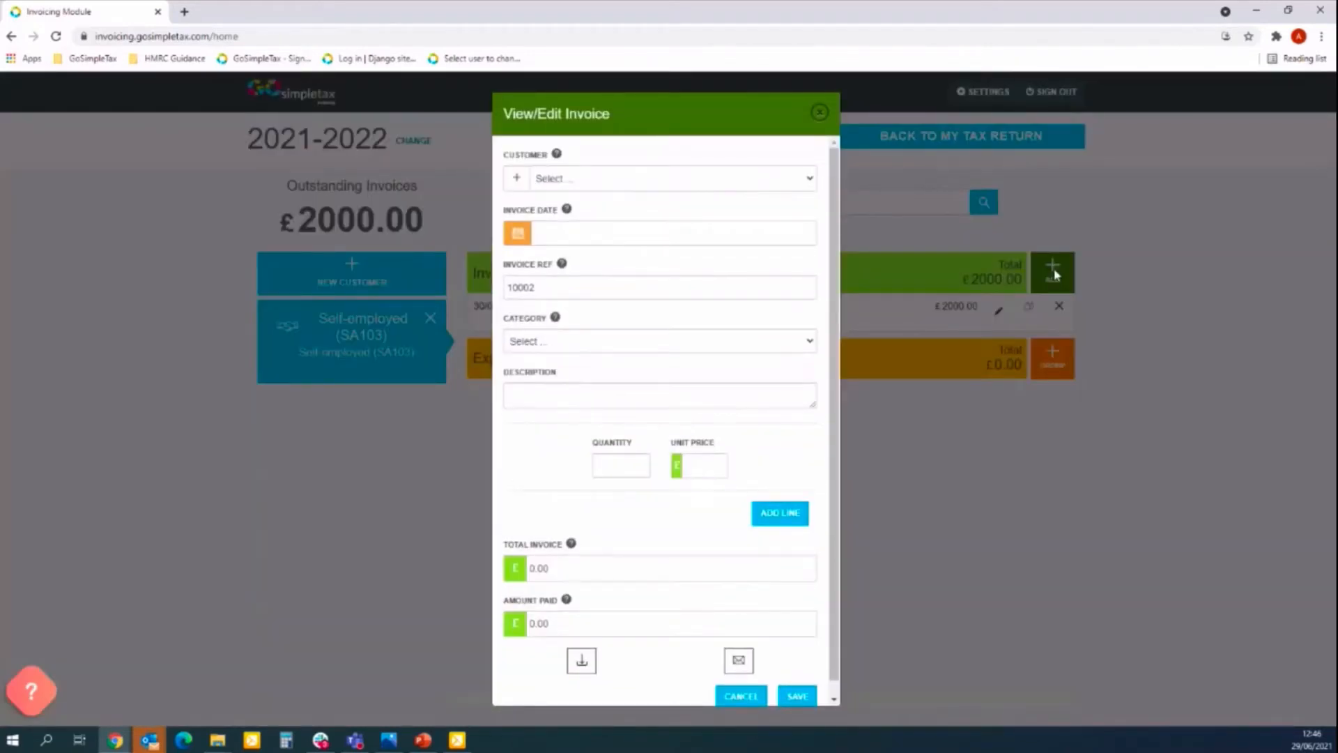
pyautogui.click(668, 187)
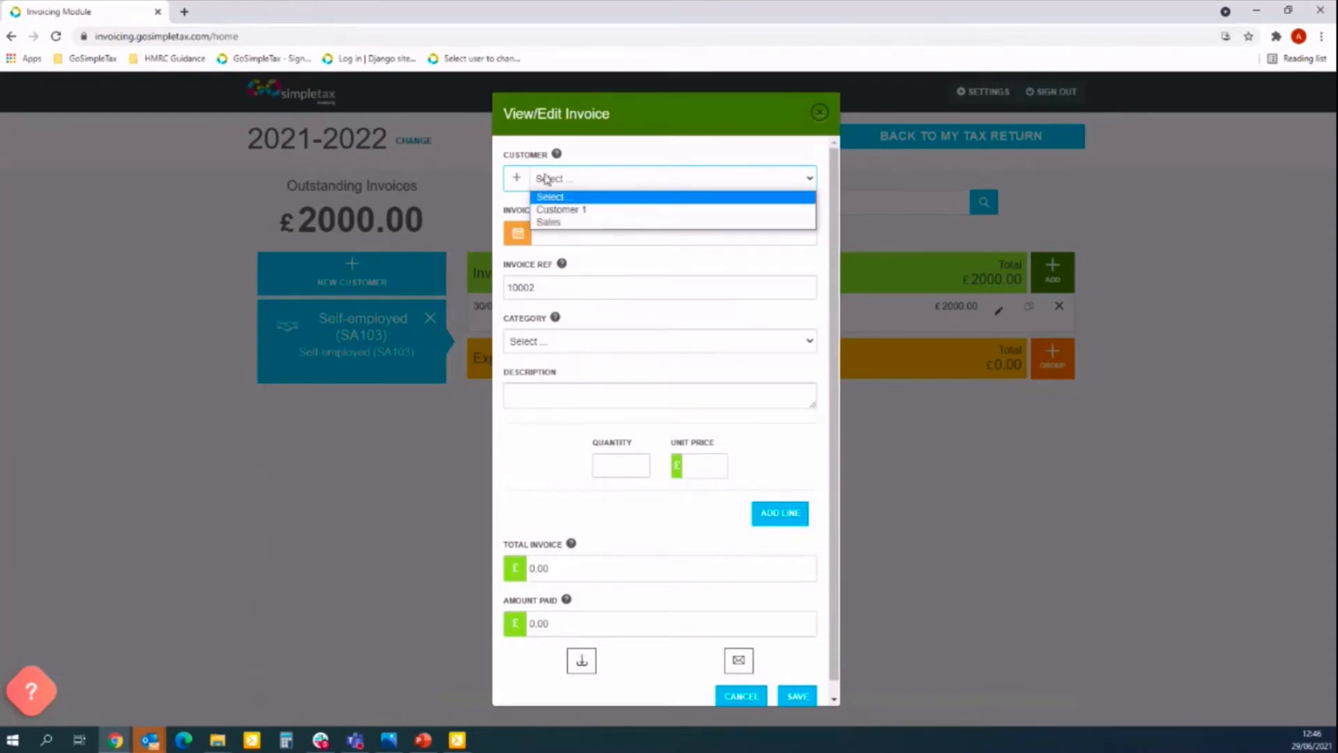
pyautogui.click(636, 152)
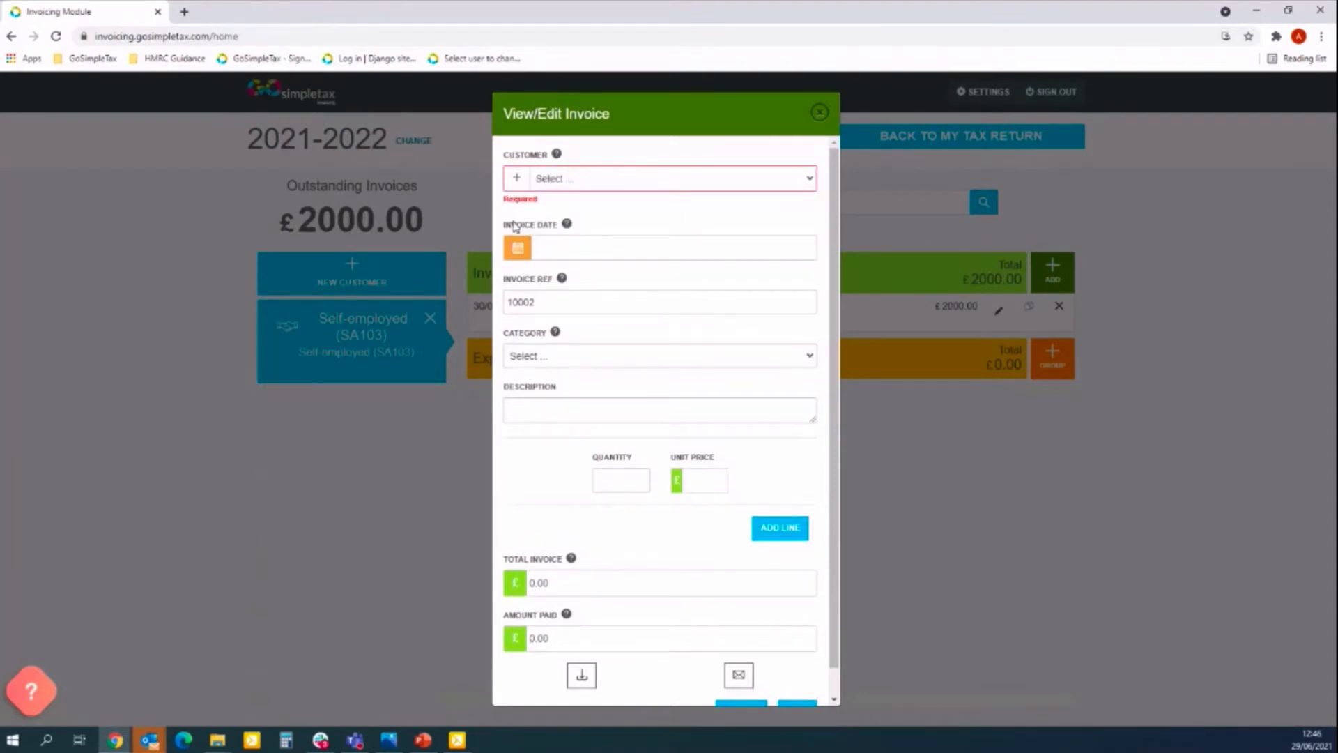
pyautogui.click(518, 181)
# Enter the new customer's name, e-mail address and telephone number.
pyautogui.click(574, 245)
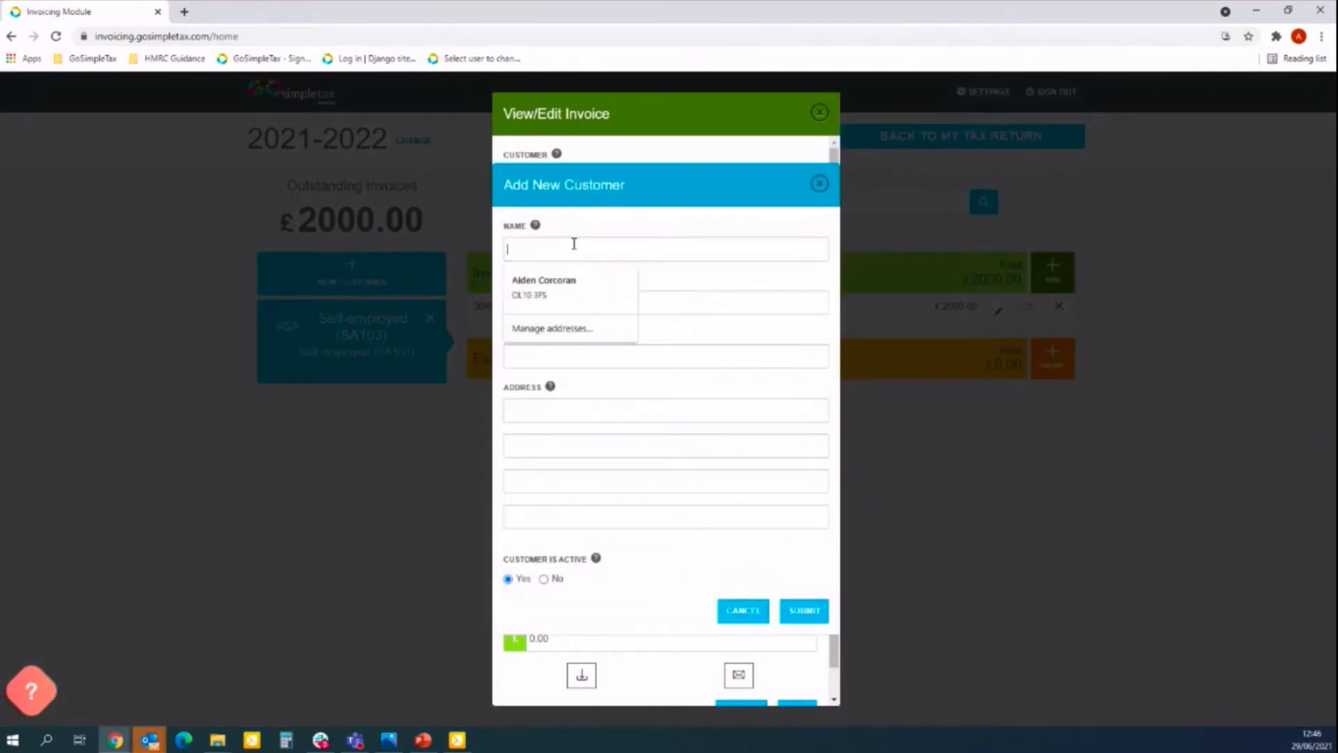
pyautogui.write('Aiden Tes')
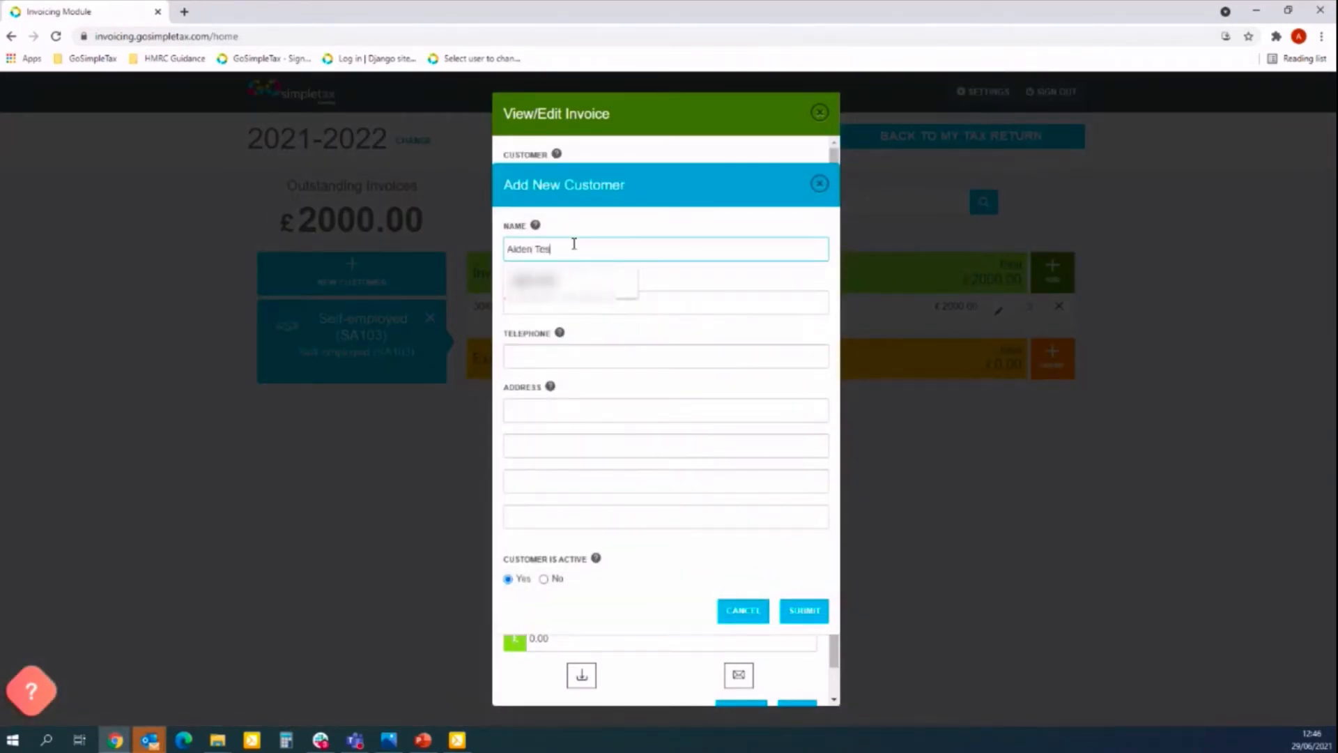
pyautogui.write('t')
pyautogui.press('Tab')
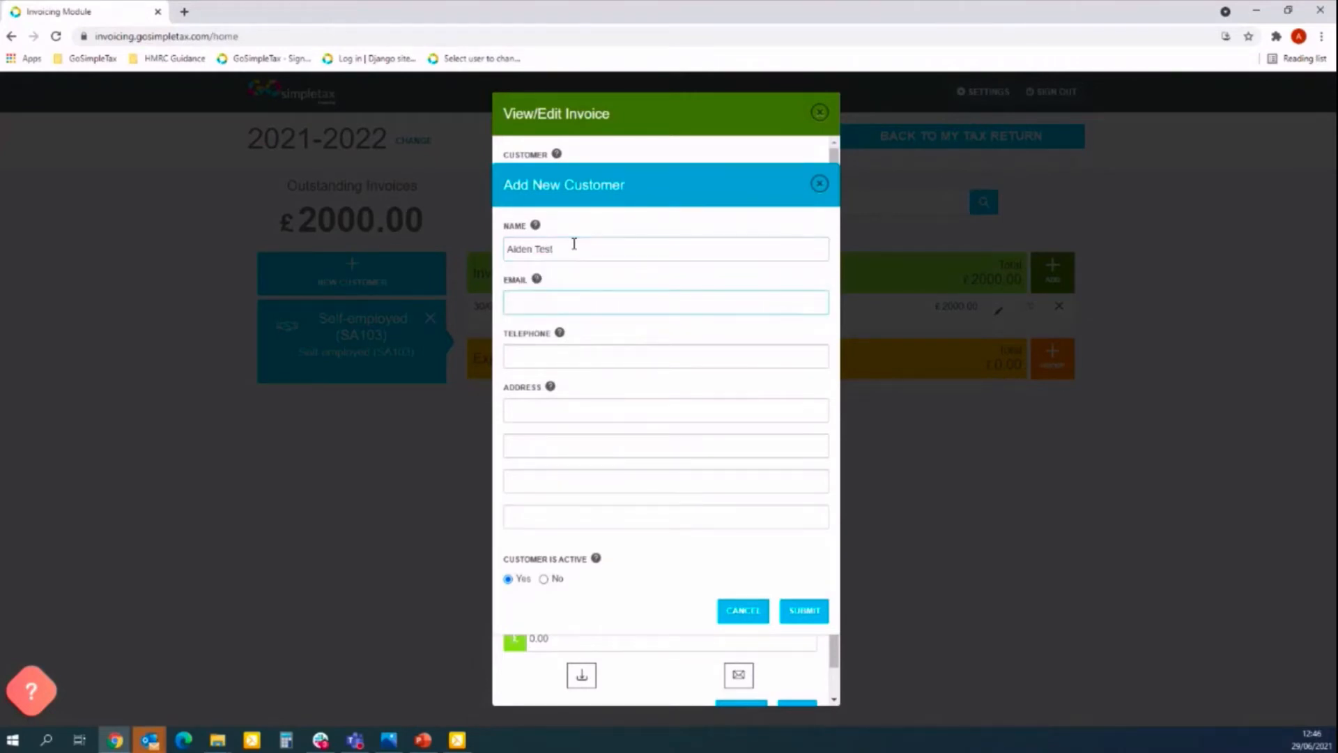
pyautogui.write('aiden')
pyautogui.write('.coi')
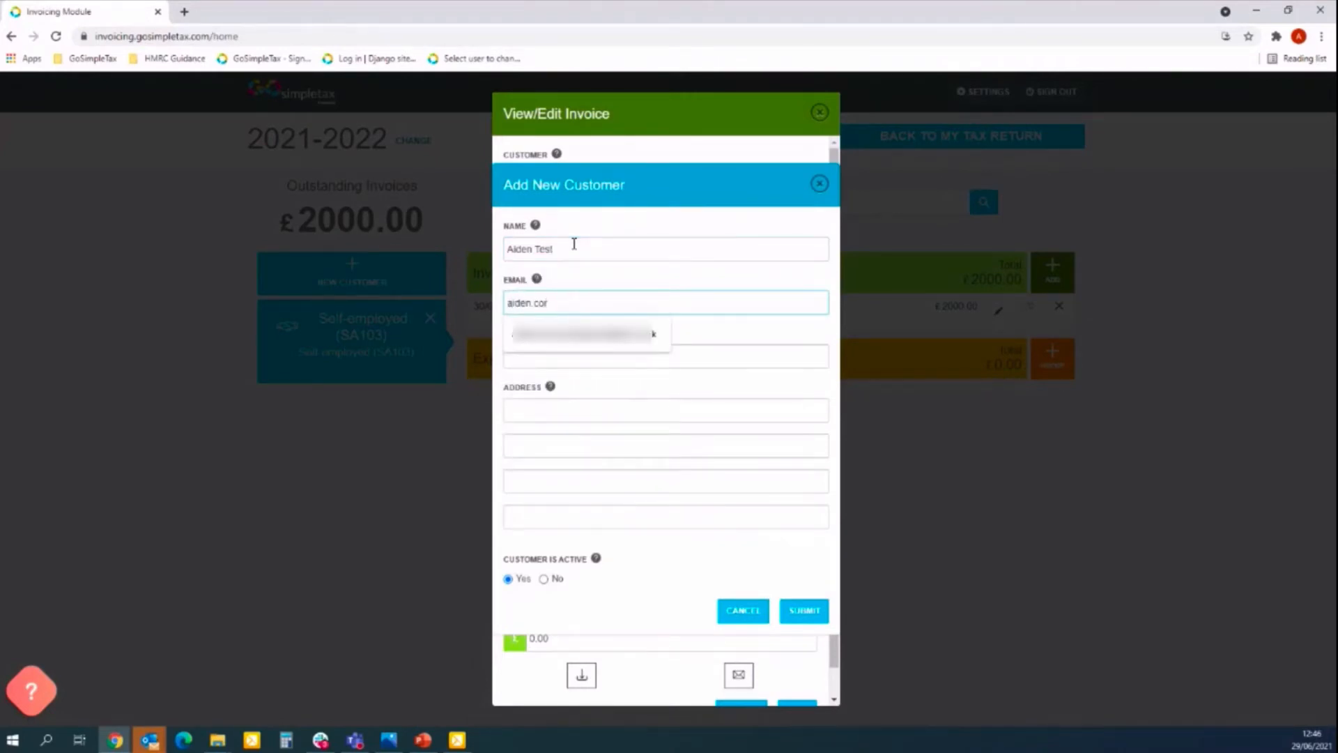
pyautogui.press('Down')
pyautogui.press('Return')
pyautogui.click(589, 356)
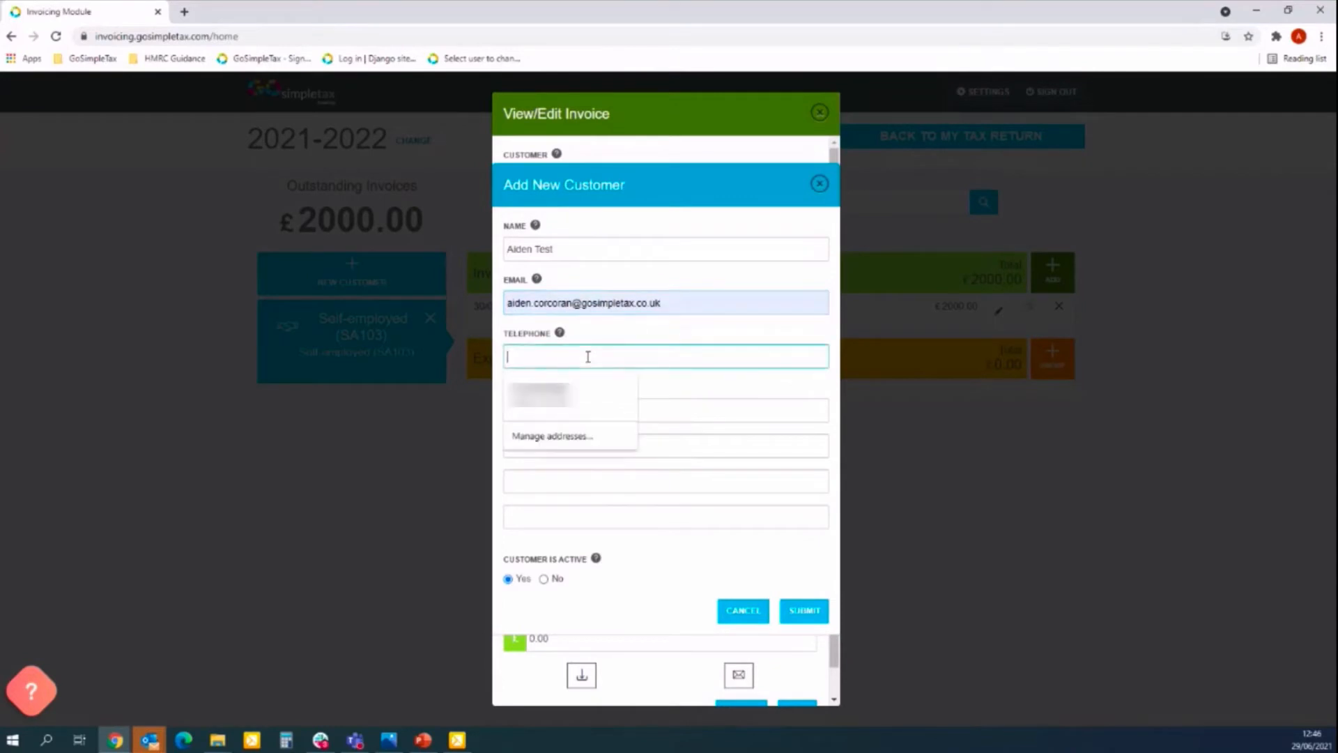
pyautogui.write('077')
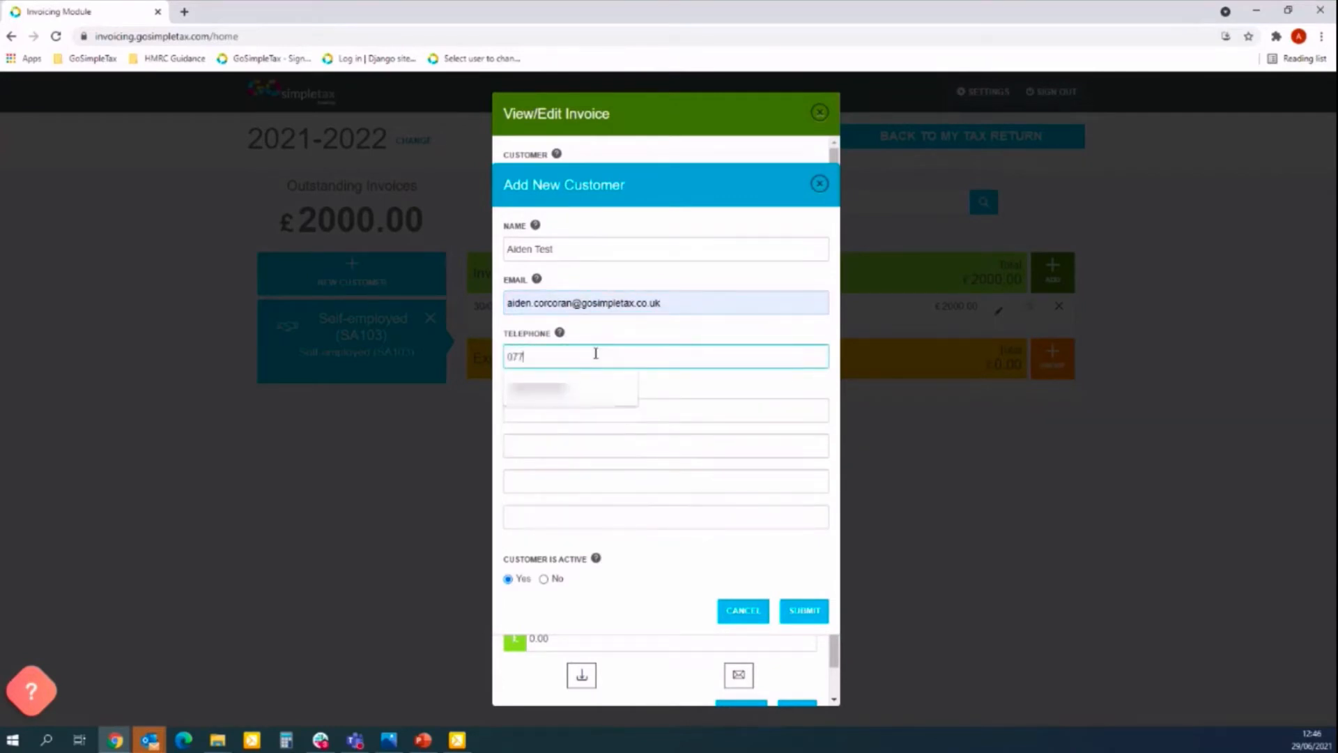
pyautogui.click(541, 388)
# Fill in the three address lines and the postcode.
pyautogui.click(546, 409)
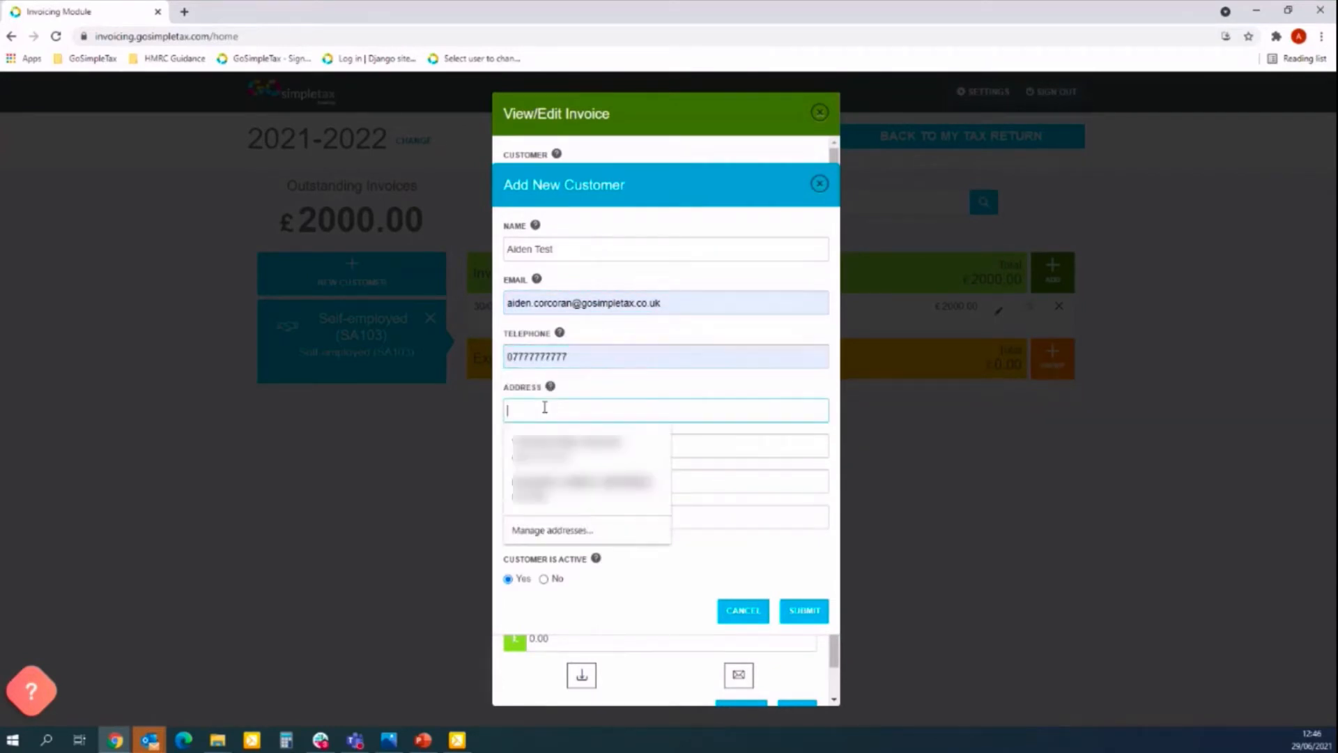
pyautogui.write('Address Line 1')
pyautogui.press('Tab')
pyautogui.write('Address Line 2')
pyautogui.press('Tab')
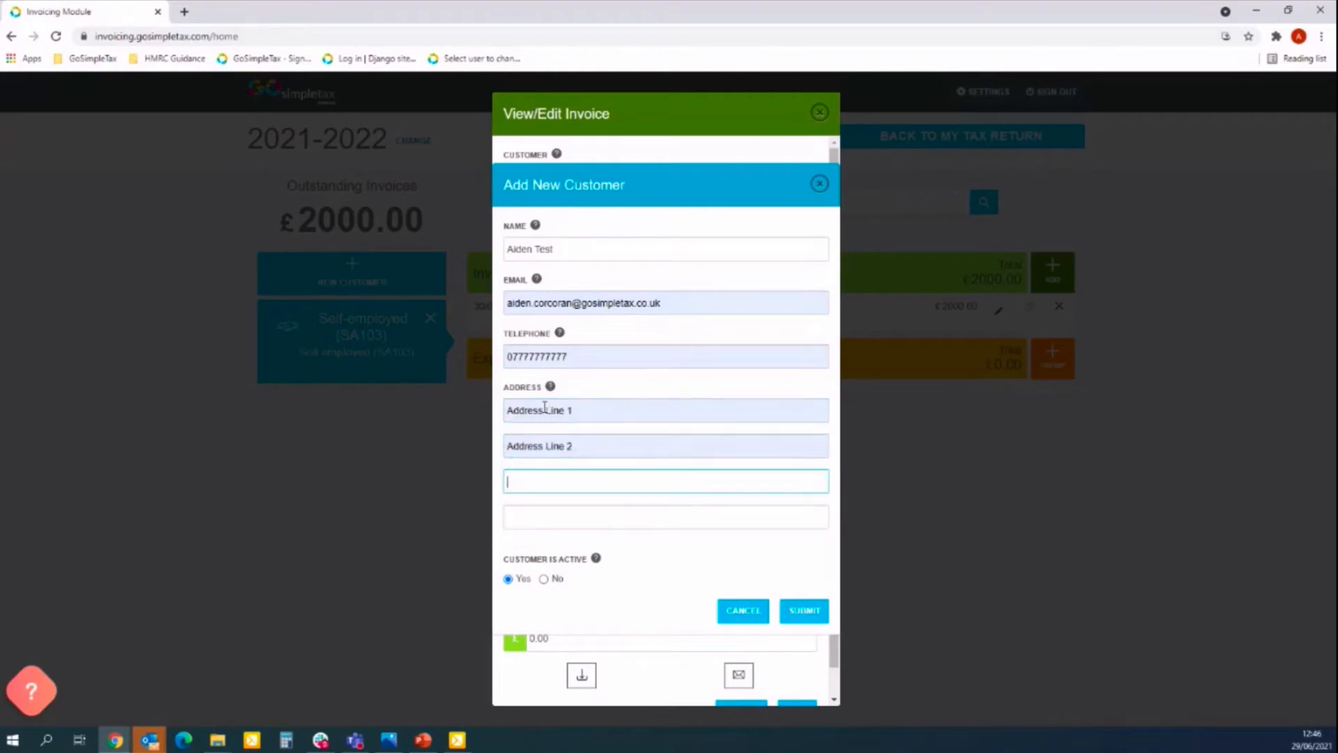
pyautogui.write('Address Line 3')
pyautogui.press('Tab')
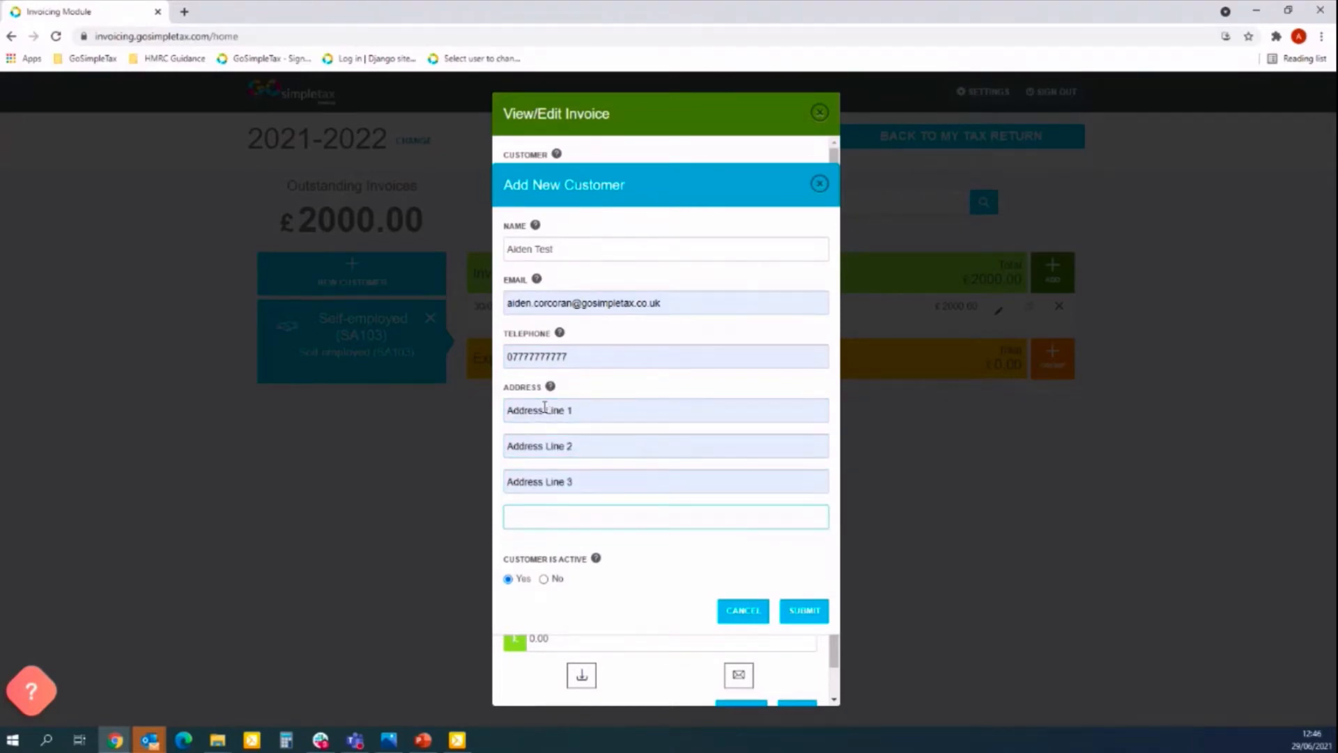
pyautogui.write('P')
pyautogui.press('BackSpace')
pyautogui.write('NE1 3')
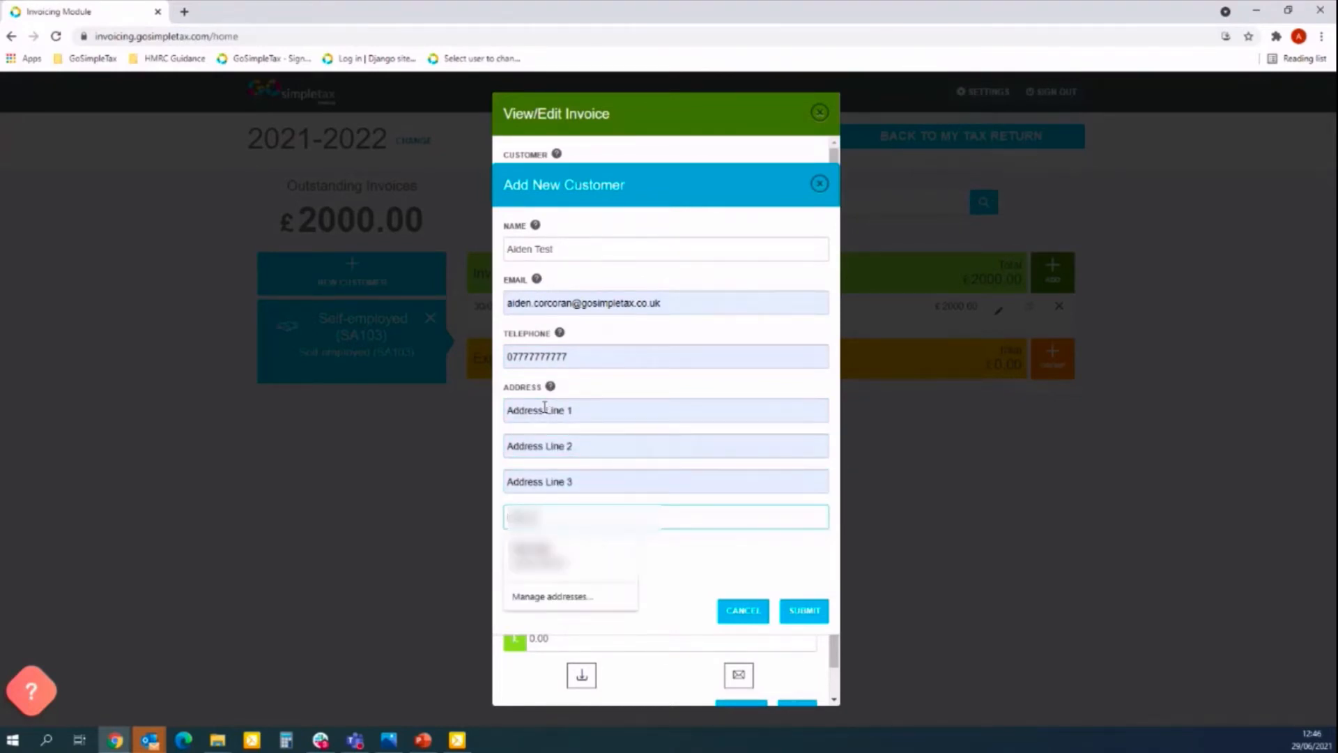
# Append 2, 3 and 4 to the address lines and submit the new customer.
pyautogui.click(586, 408)
pyautogui.write('2')
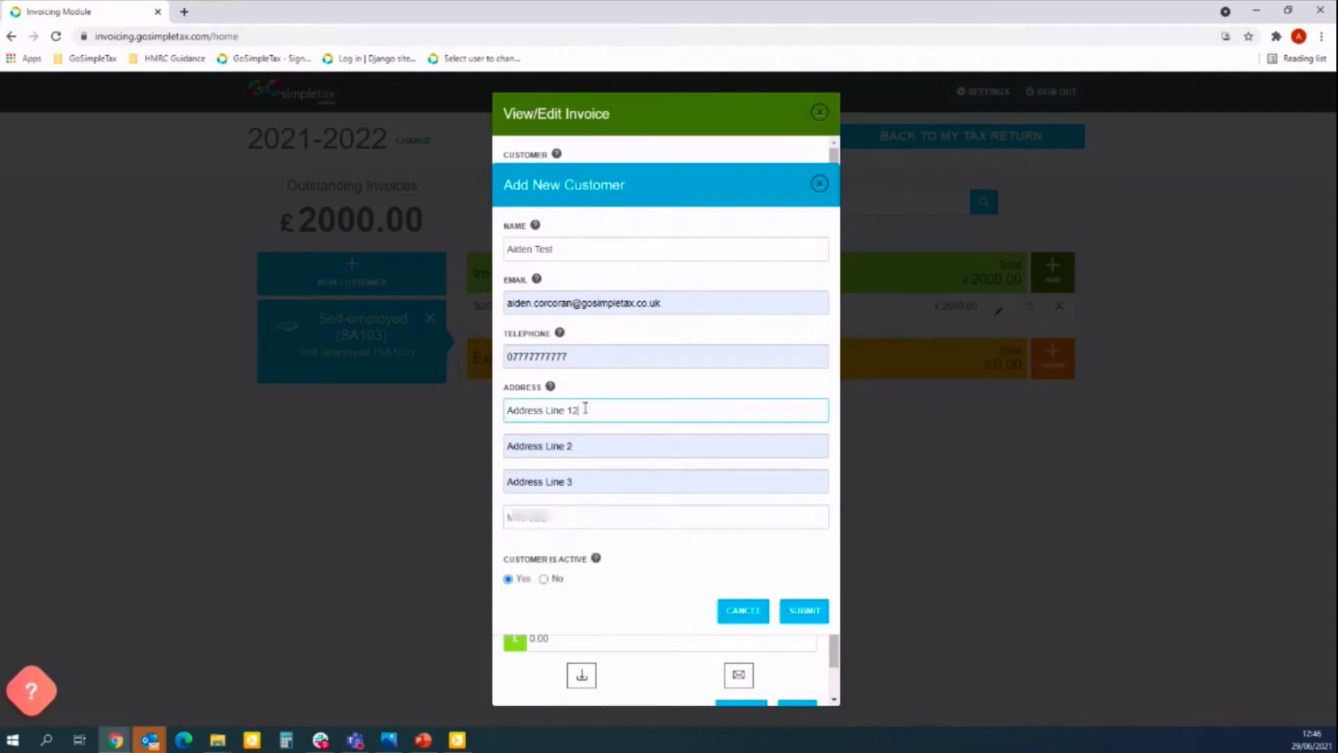
pyautogui.press('Tab')
pyautogui.press('End')
pyautogui.write('3')
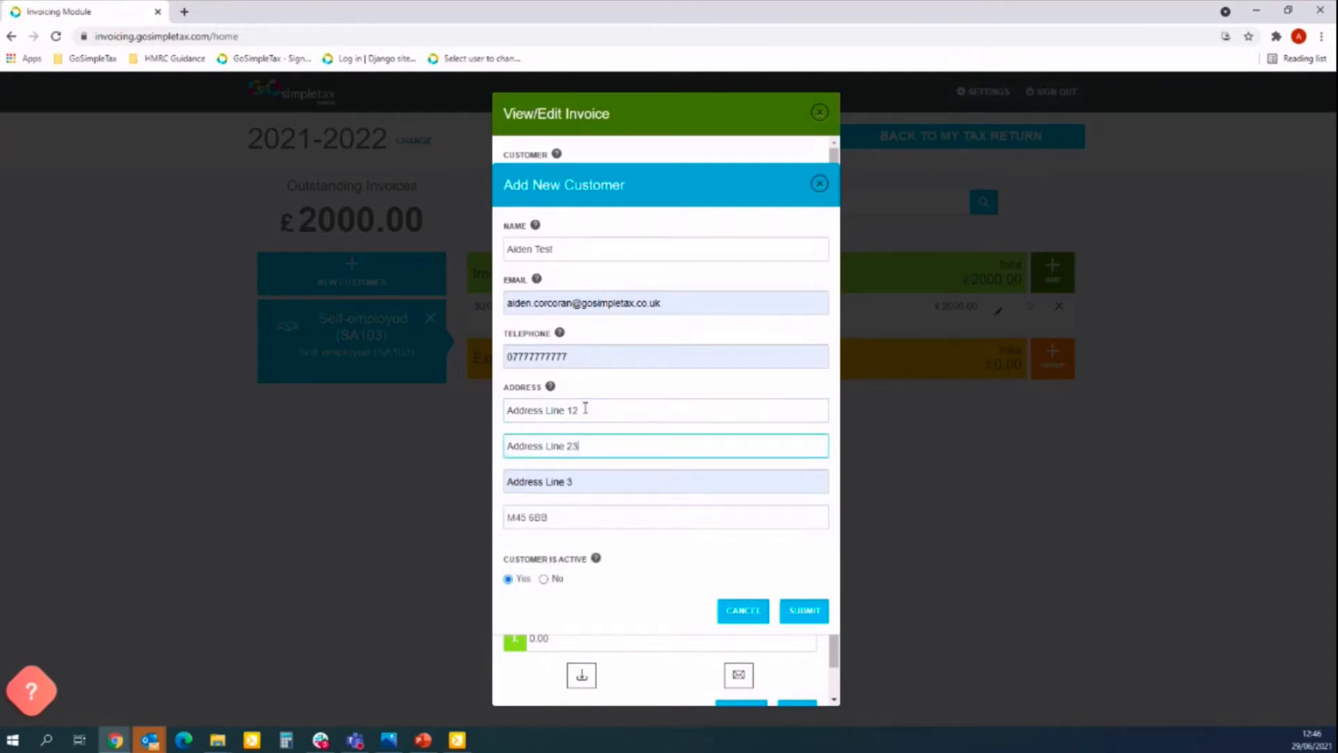
pyautogui.press('Tab')
pyautogui.press('End')
pyautogui.write('4')
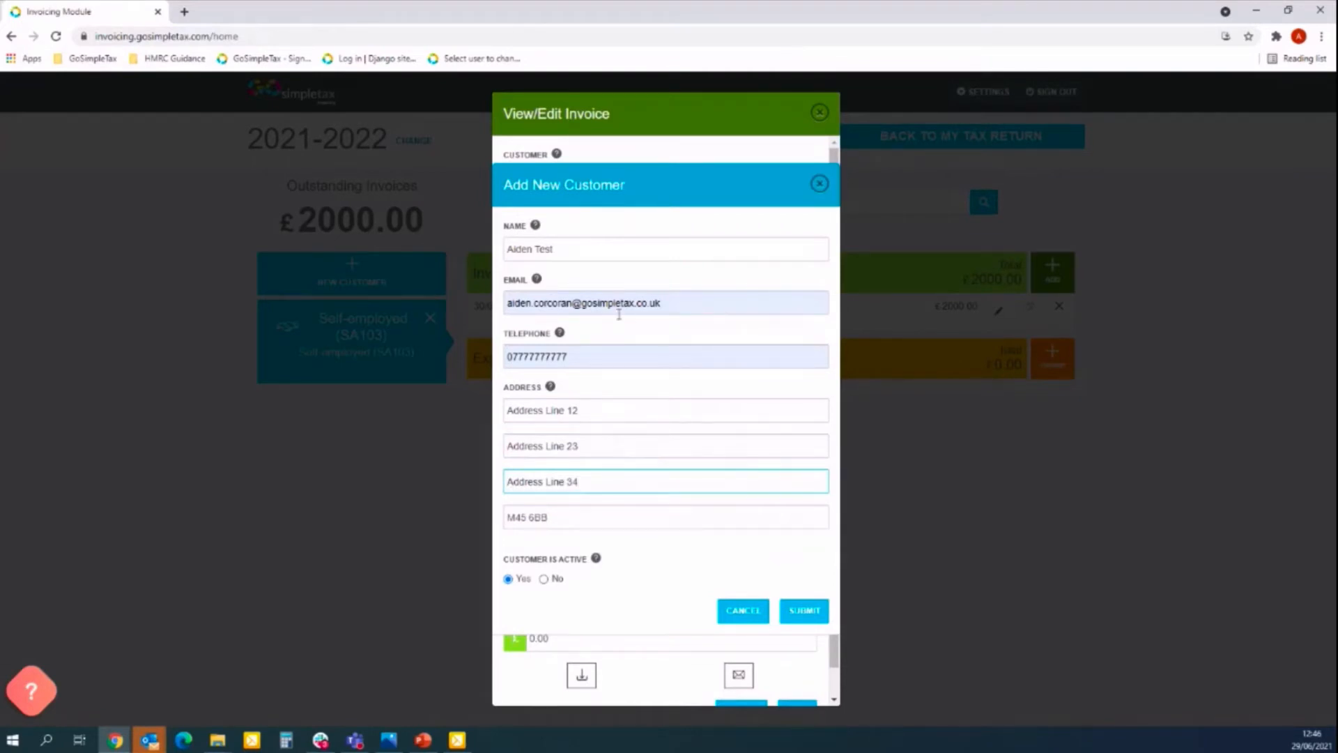
pyautogui.click(804, 611)
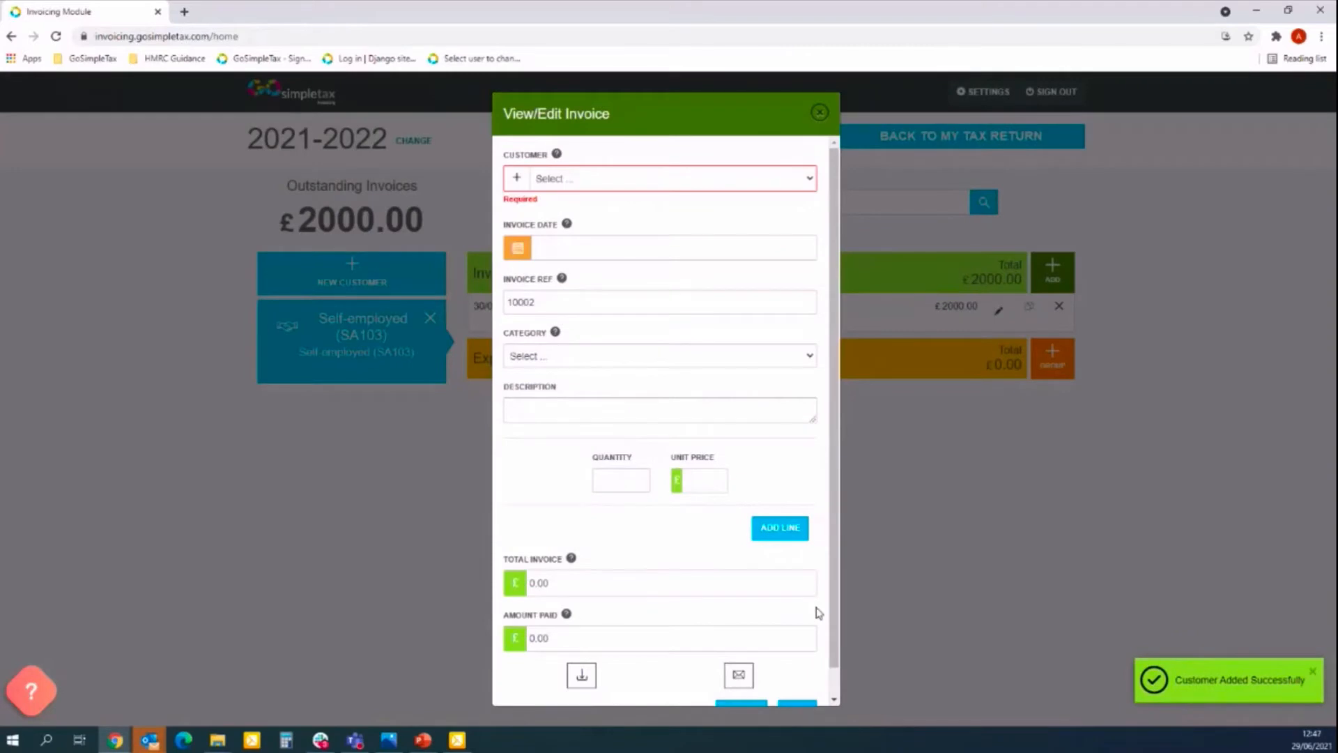
# Assign the newly added customer to invoice 10002 and date it 01/05/2021.
pyautogui.click(759, 179)
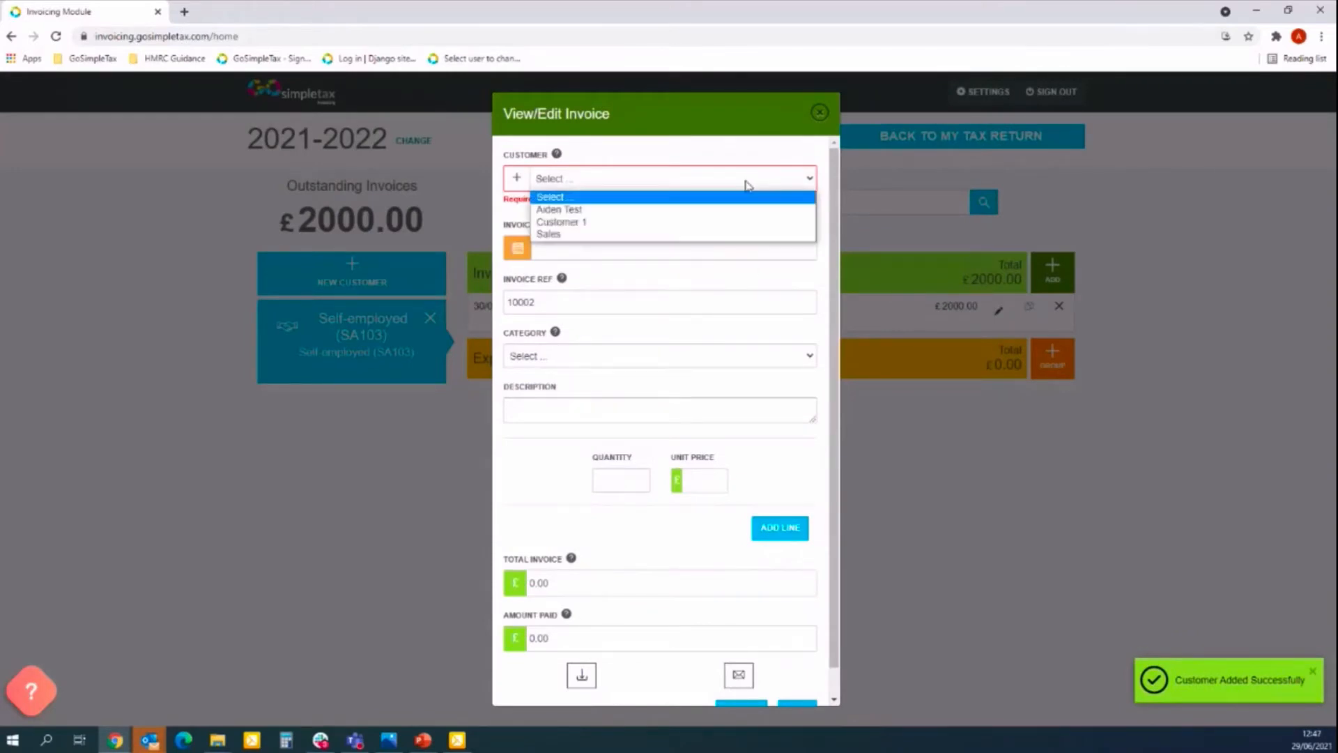
pyautogui.click(630, 210)
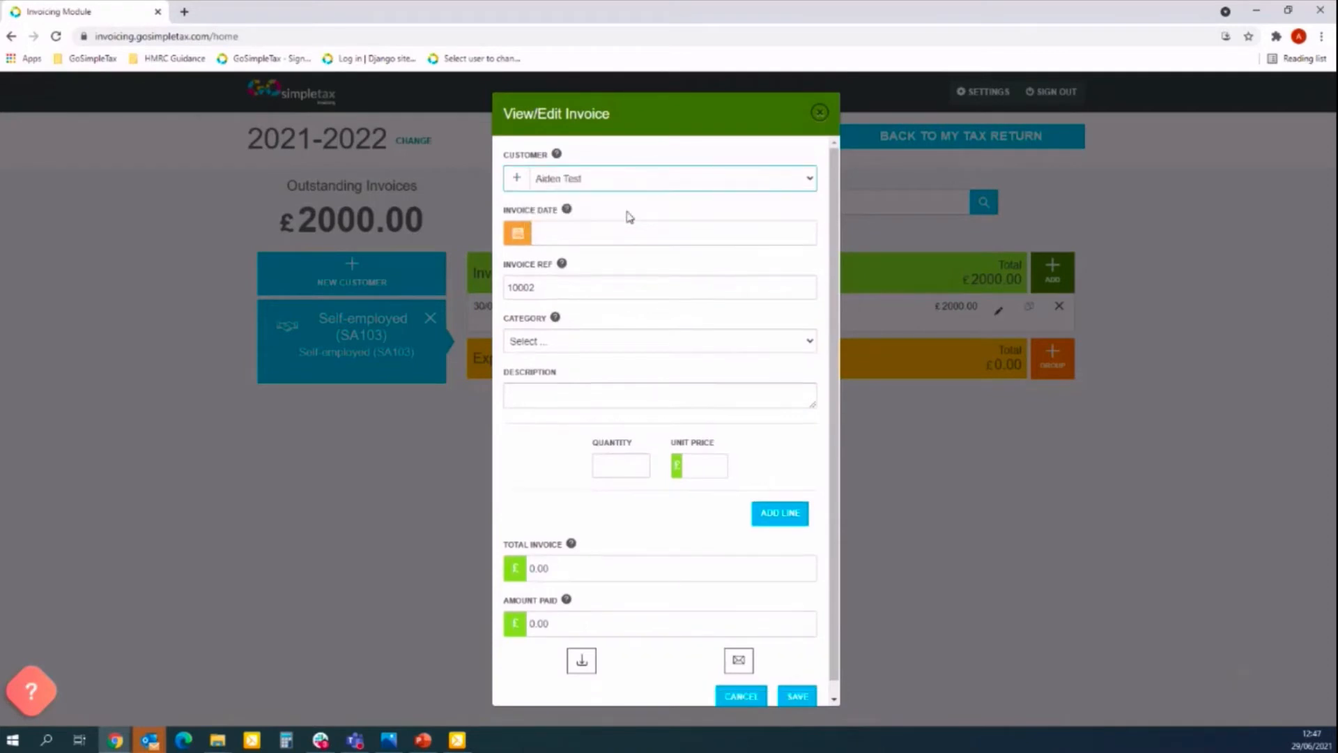
pyautogui.click(548, 230)
pyautogui.click(653, 286)
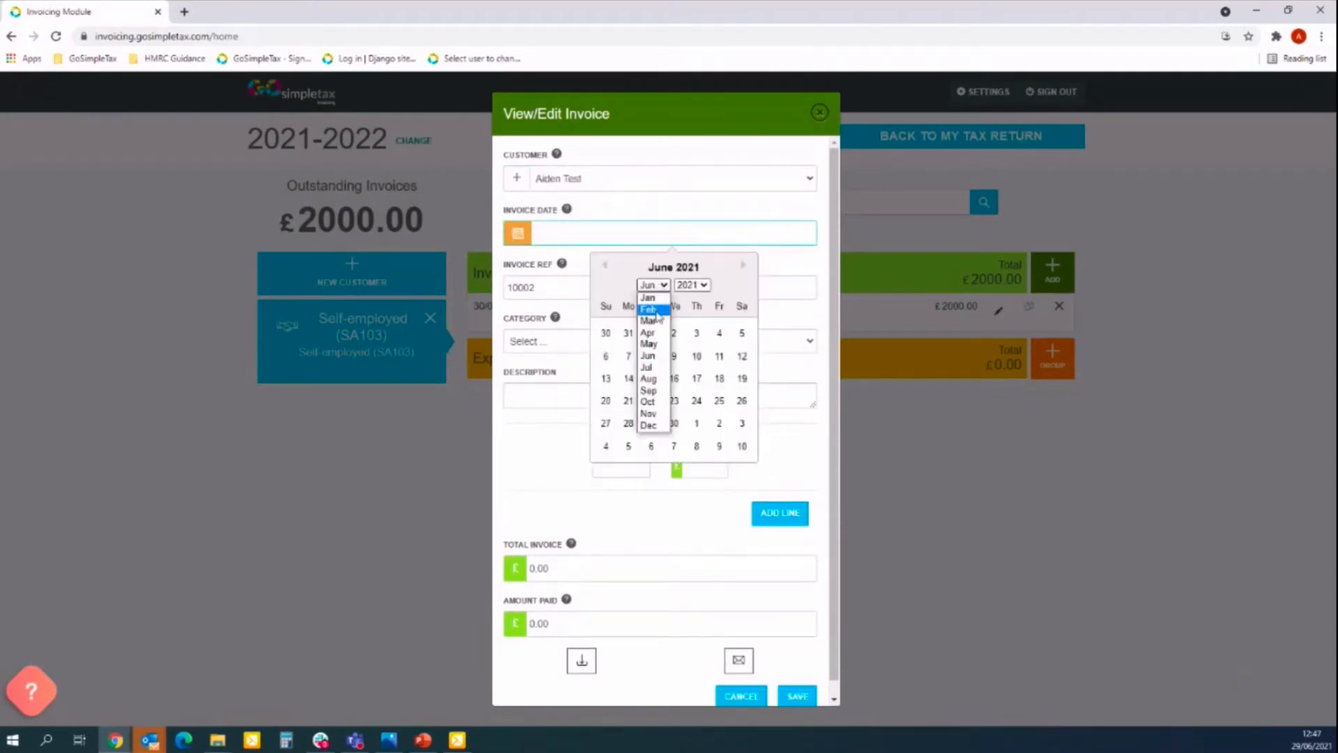
pyautogui.click(653, 342)
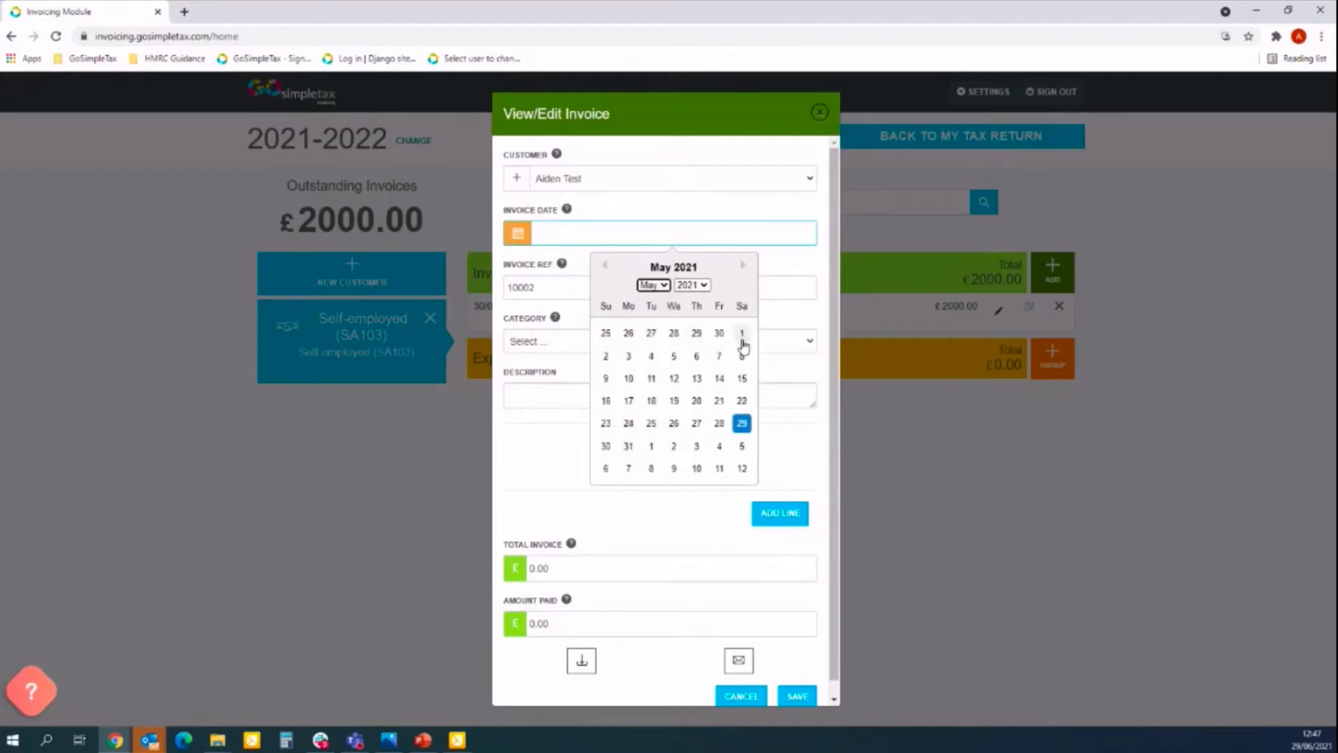
pyautogui.click(741, 337)
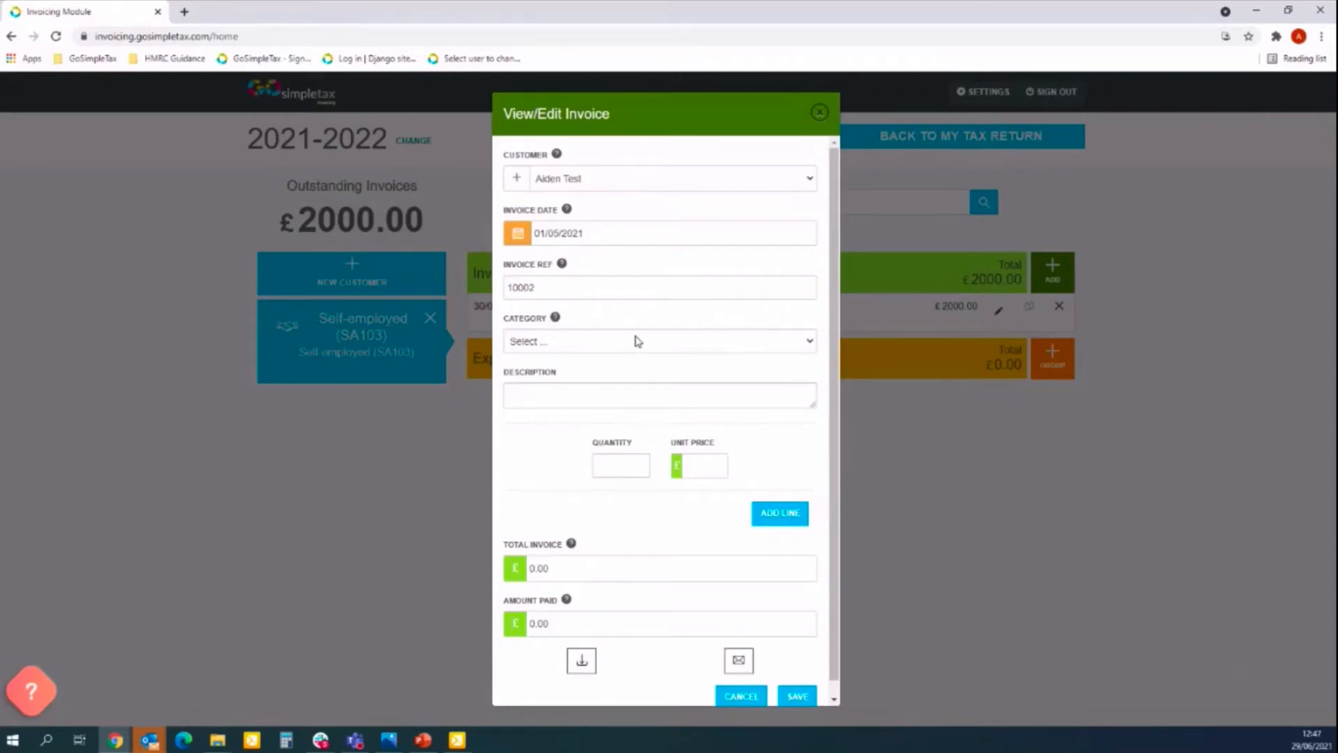
# Confirm reference 10002 and set the first line's category to Sales.
pyautogui.click(552, 289)
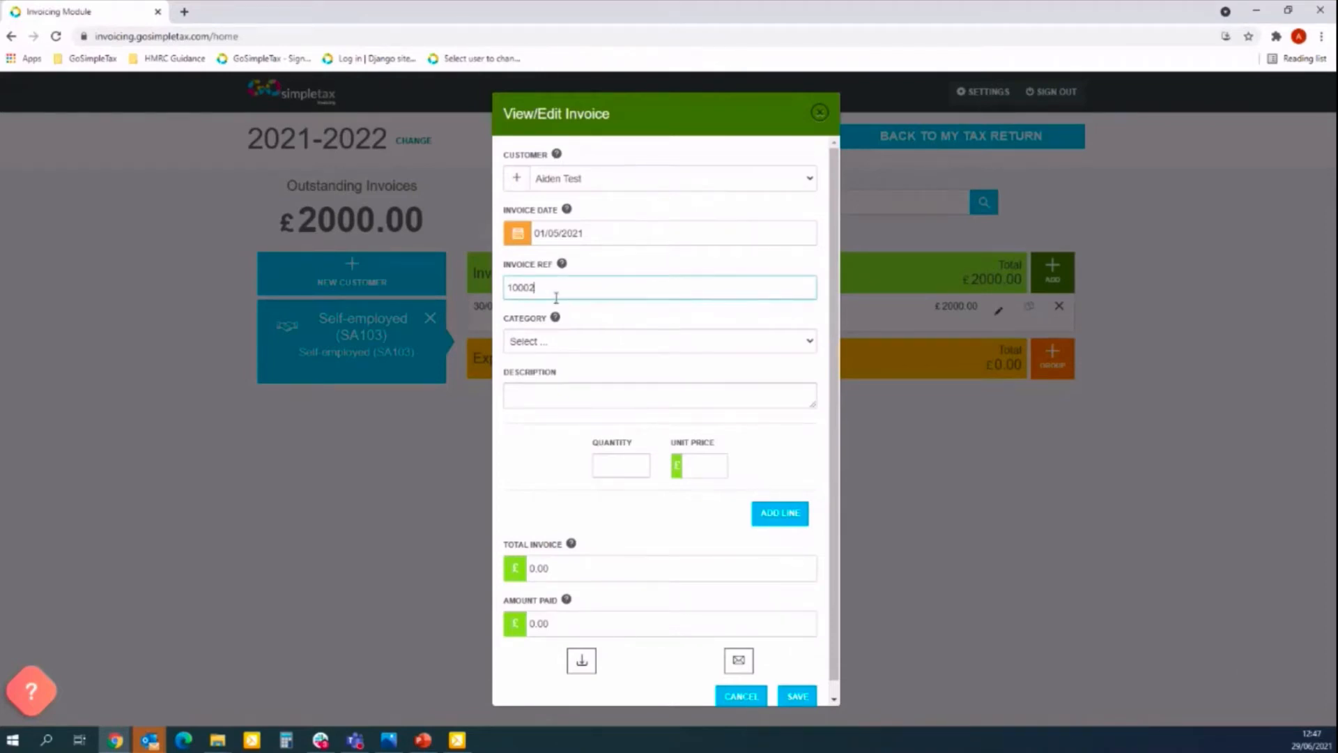
pyautogui.click(612, 341)
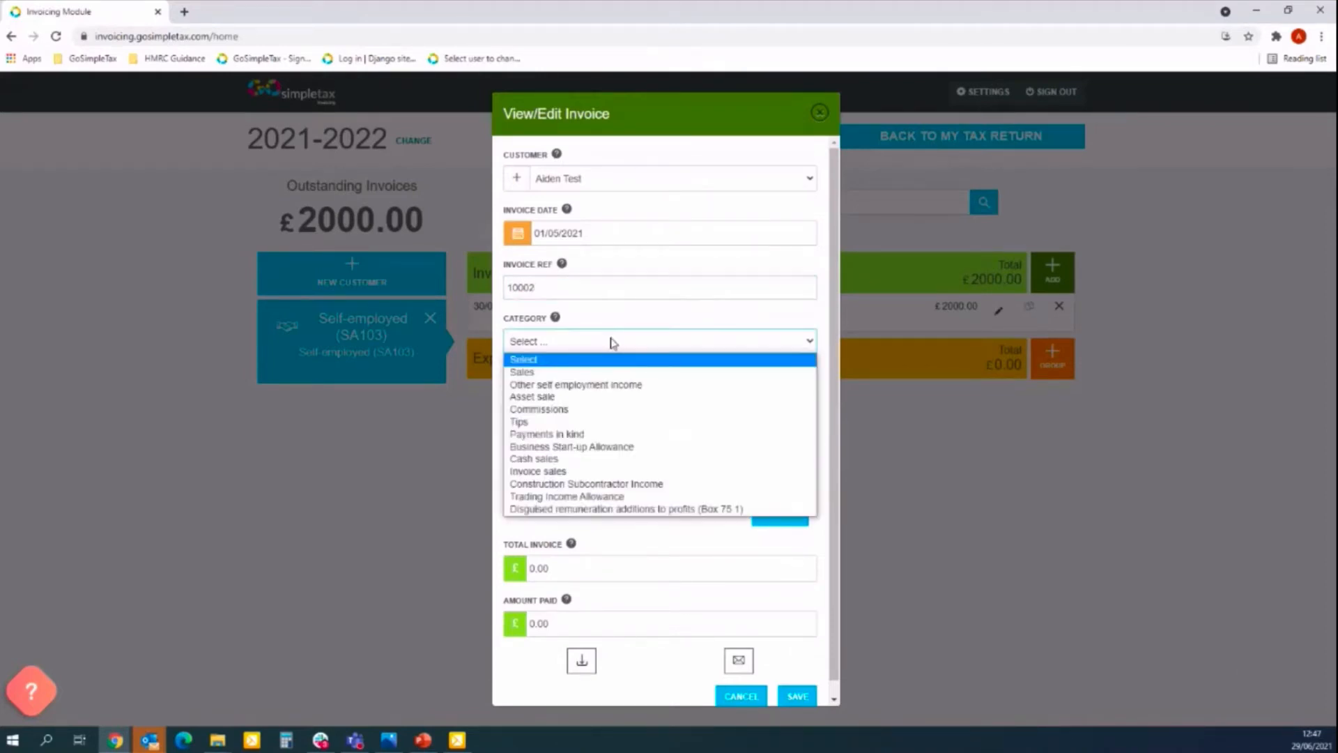
pyautogui.click(554, 375)
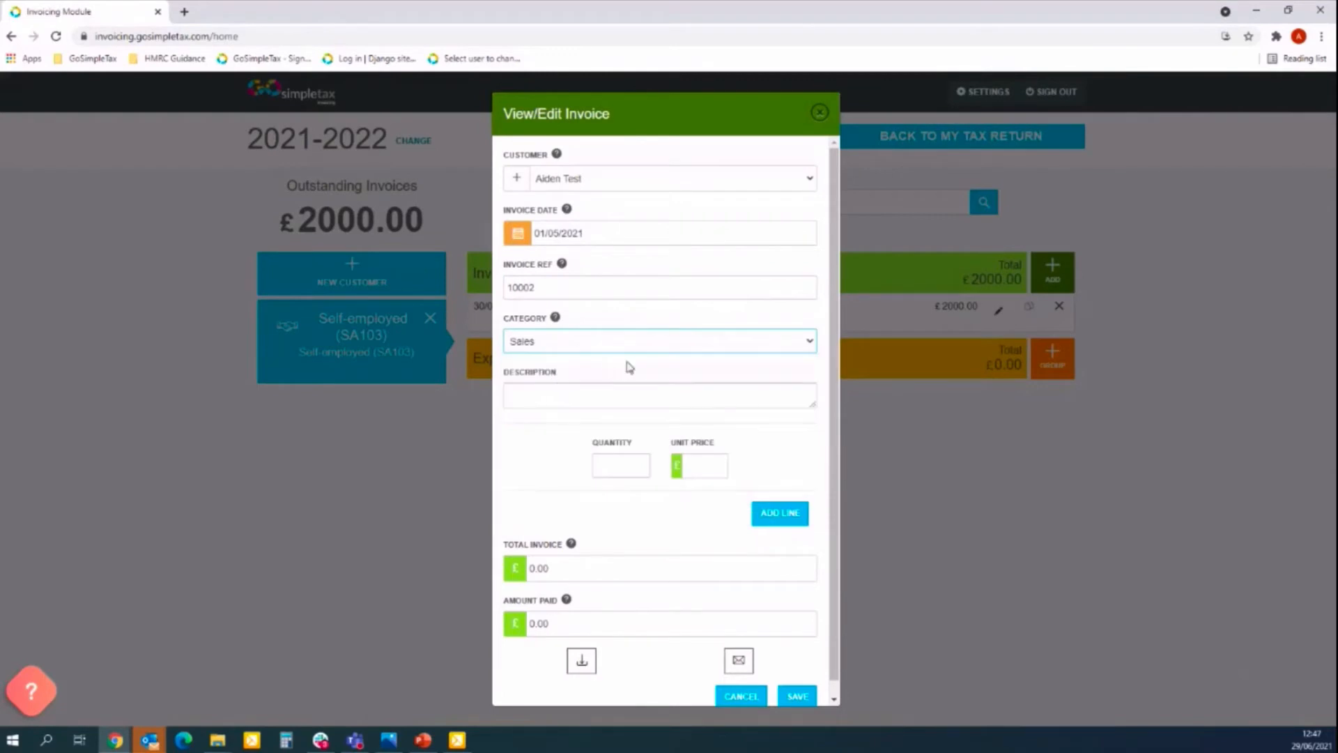
pyautogui.click(644, 394)
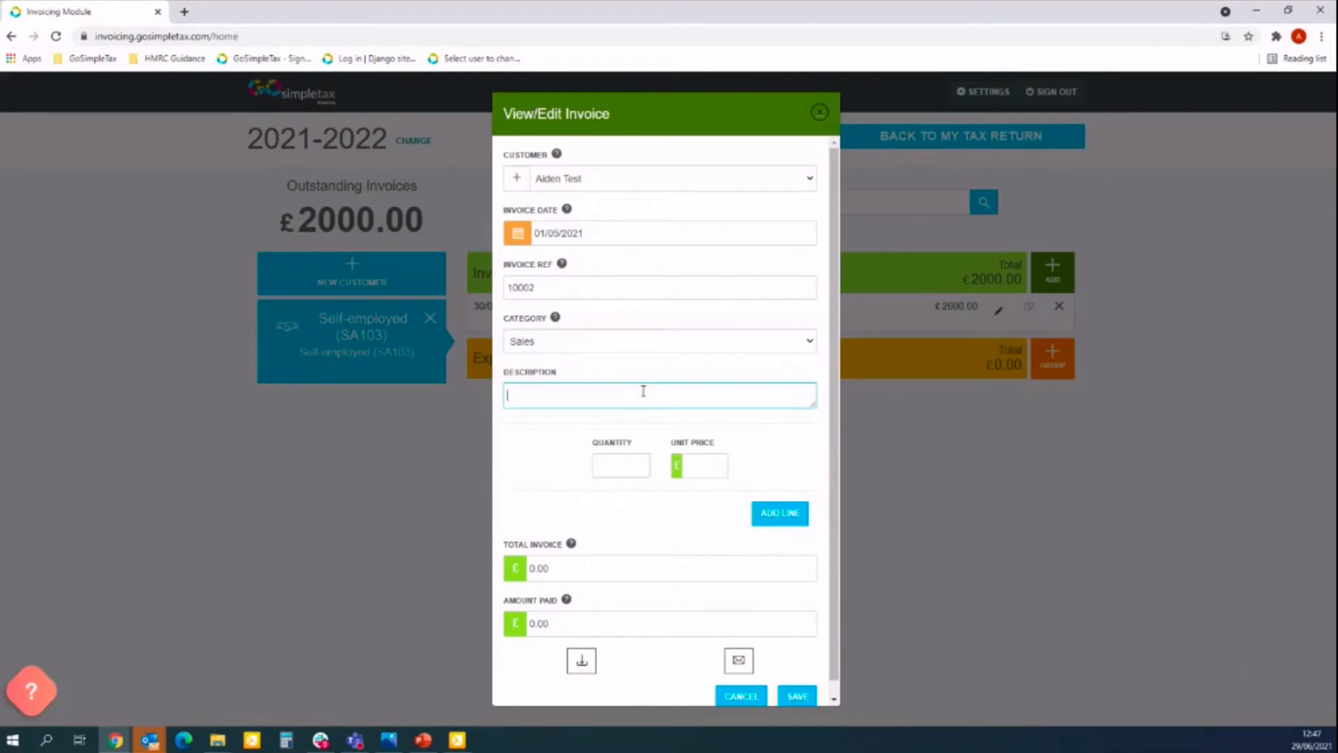
# Make the first line Booty Bands, 15 at £20 each, and add a second line.
pyautogui.write('Test Line 1')
pyautogui.press('Tab')
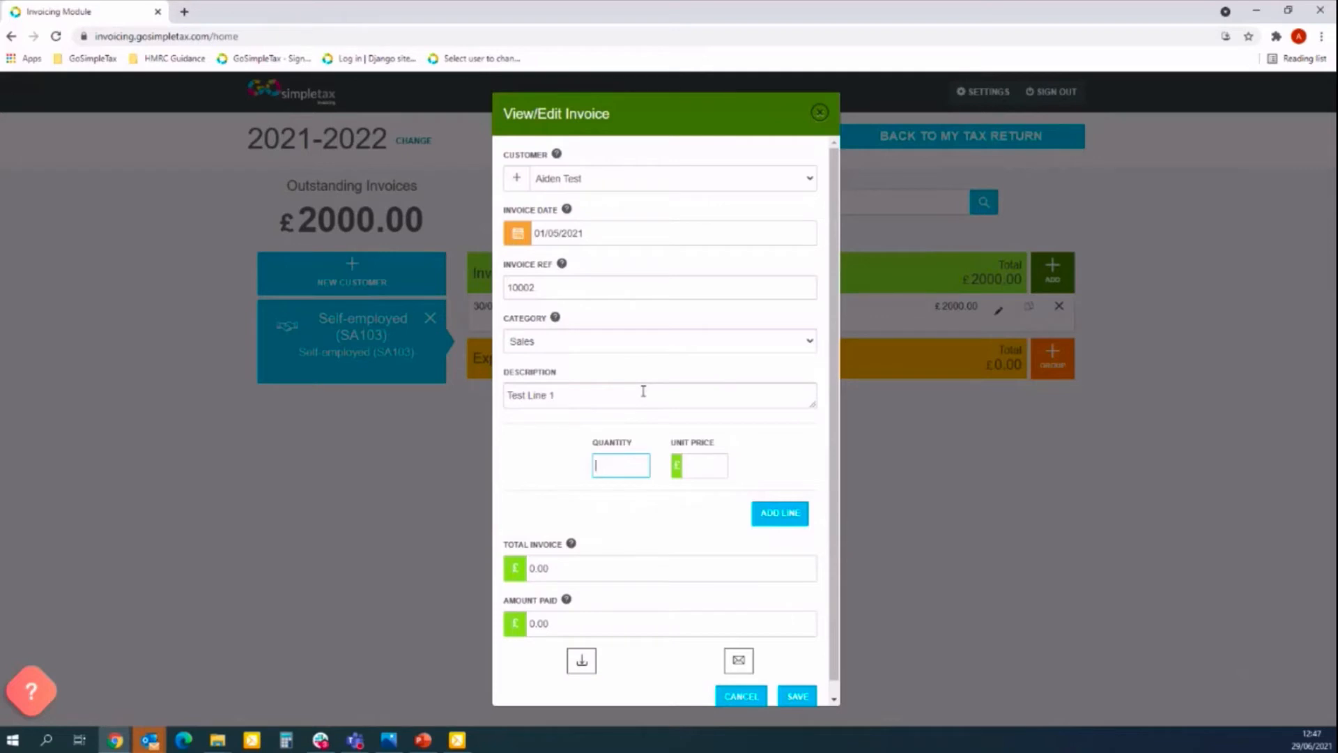
pyautogui.hotkey('shift', 'Tab')
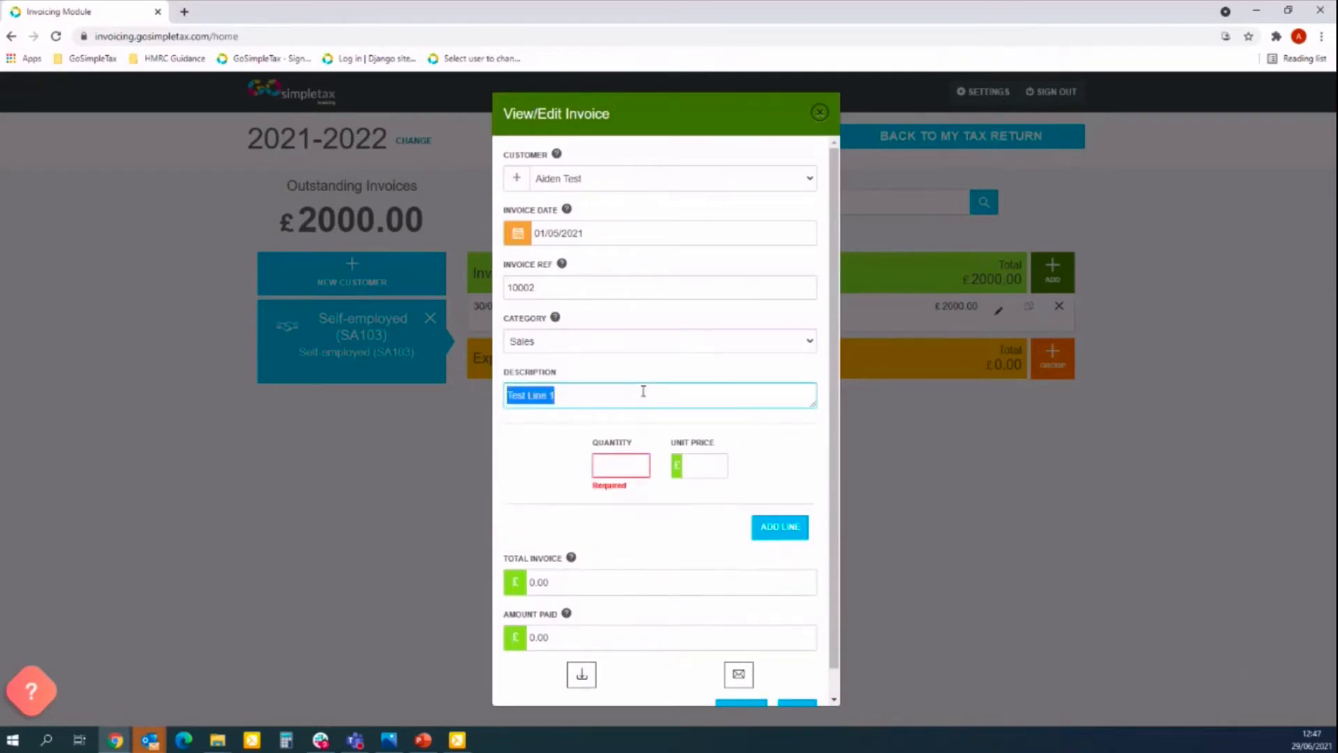
pyautogui.write('Booty Bands')
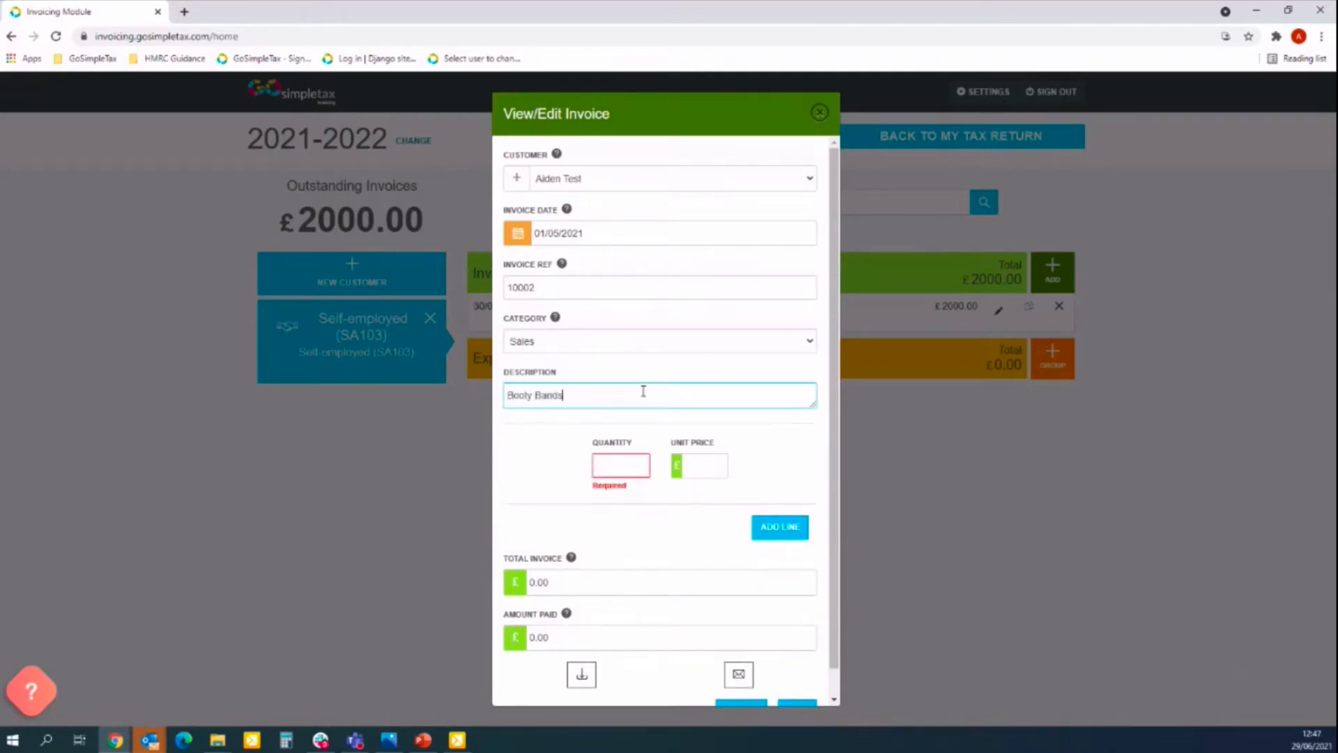
pyautogui.click(621, 457)
pyautogui.write('15')
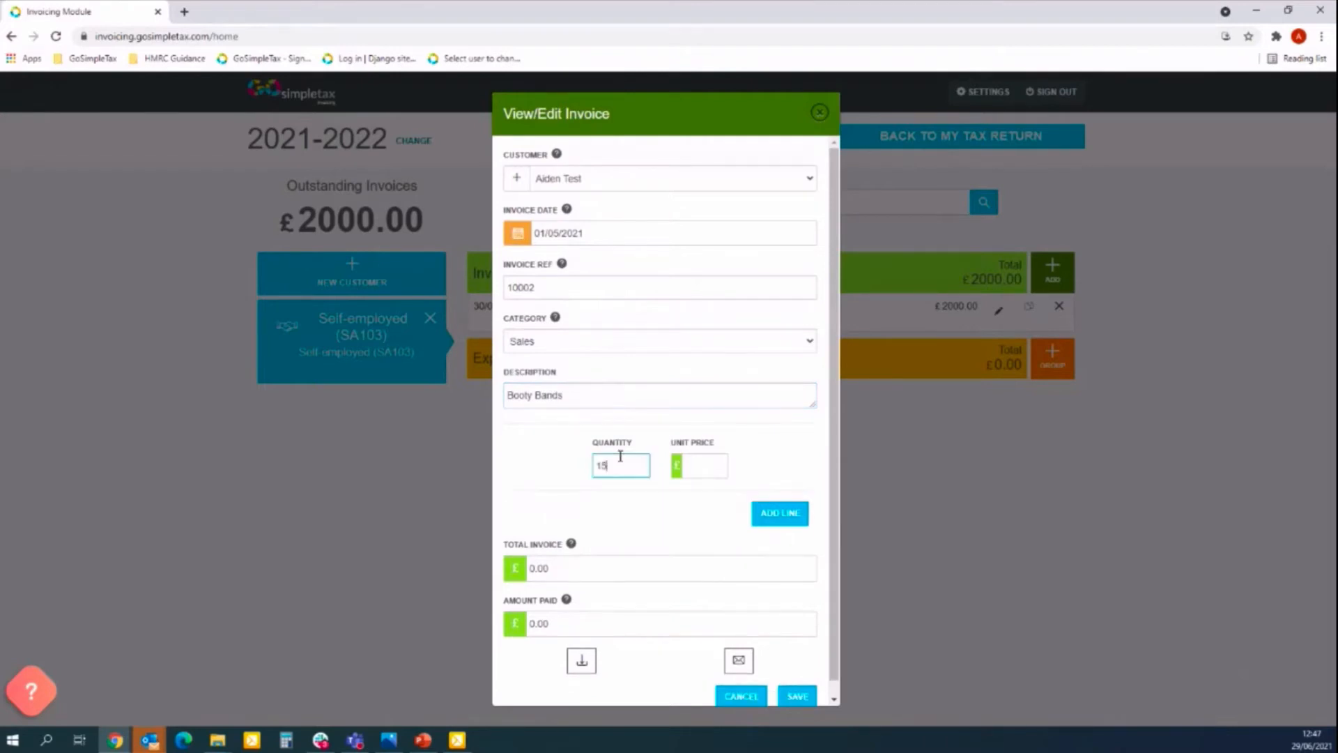
pyautogui.click(696, 464)
pyautogui.write('20')
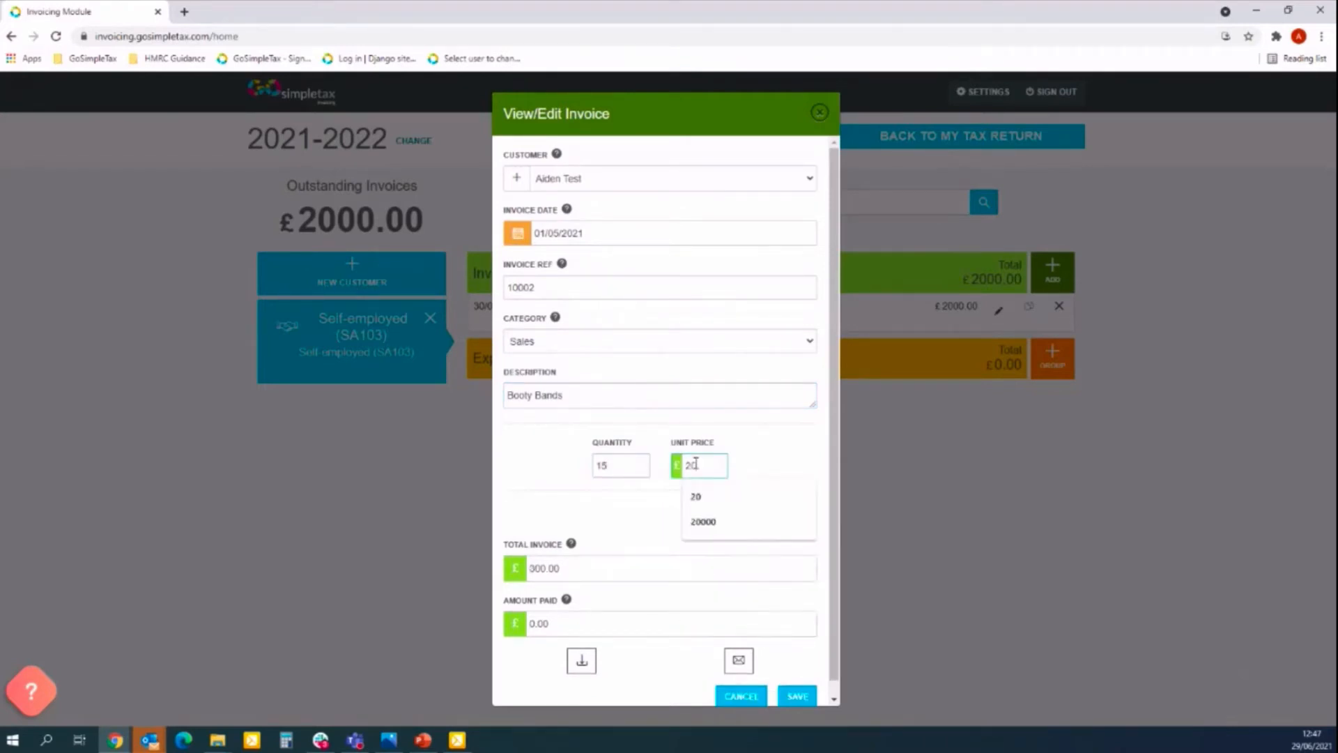
pyautogui.click(776, 438)
pyautogui.click(785, 513)
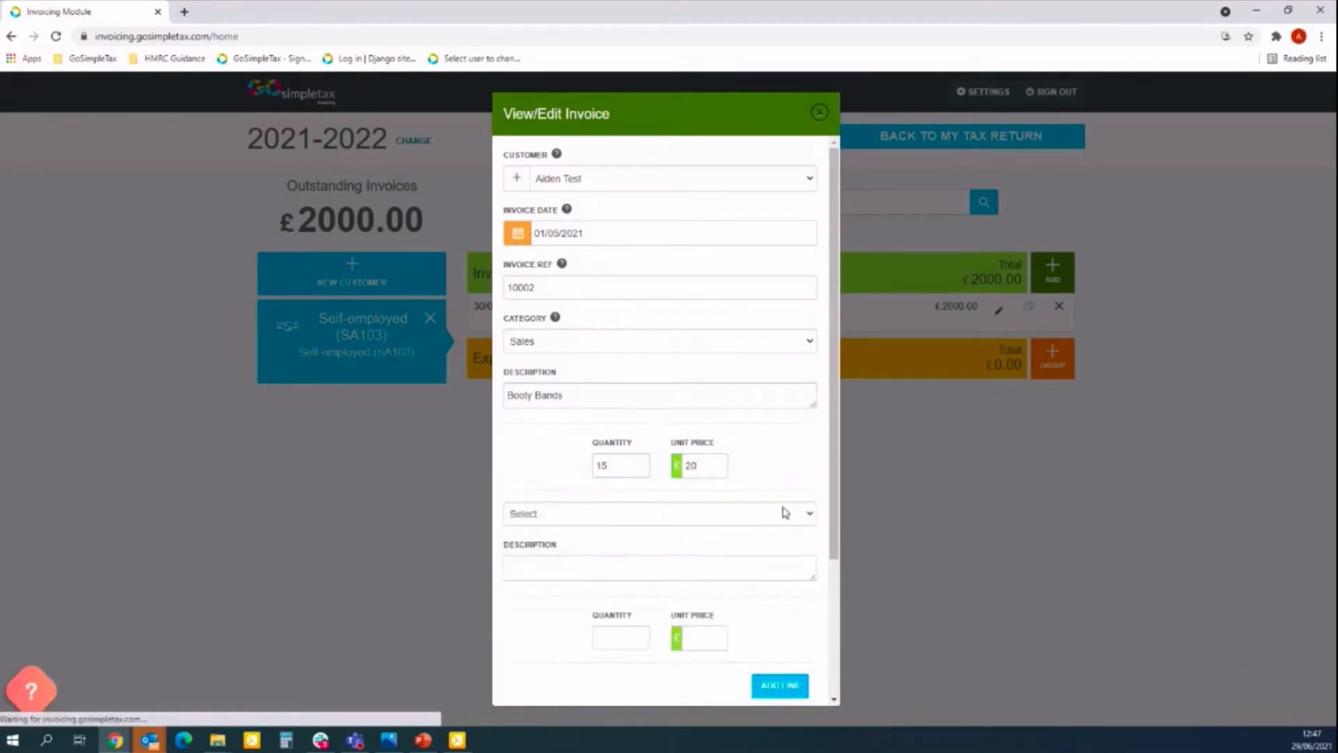
# Categorise the second line as Sales and describe it as Personal training sessions.
pyautogui.click(624, 516)
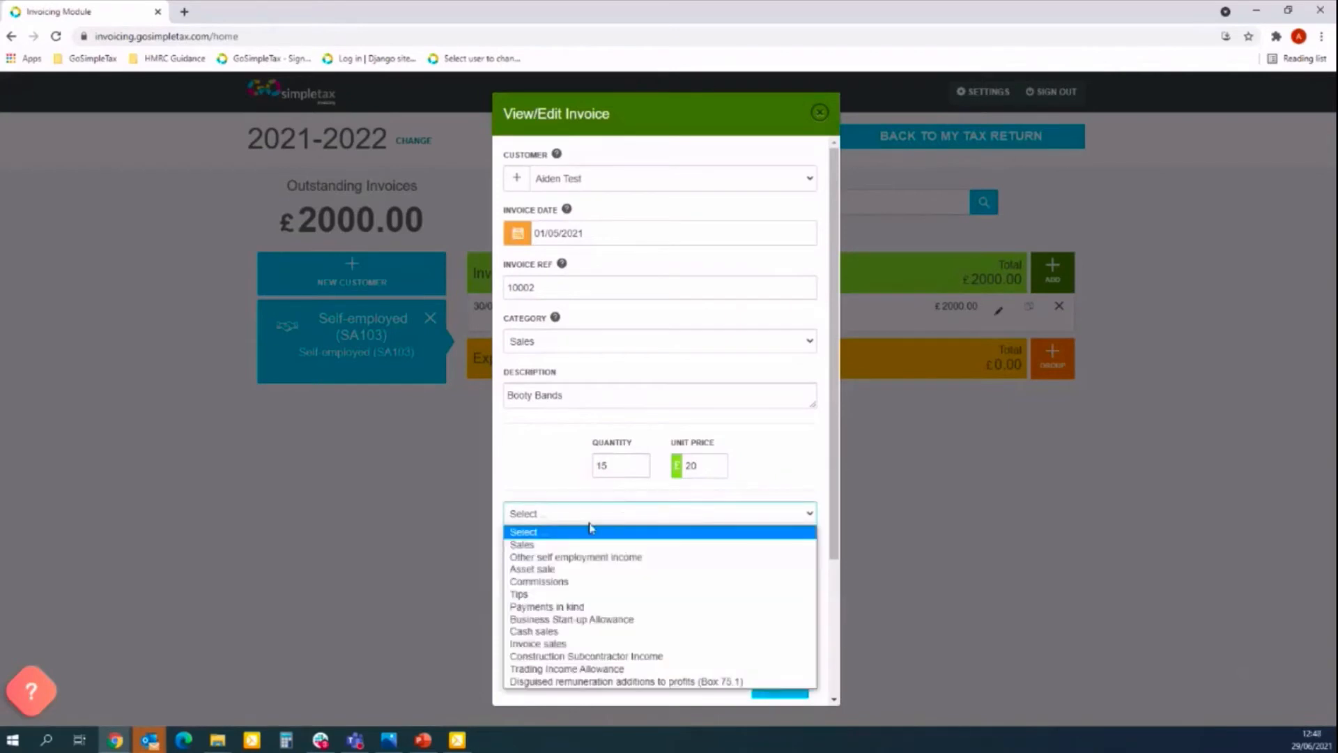
pyautogui.click(543, 544)
pyautogui.moveTo(837, 504); pyautogui.dragTo(840, 568)
pyautogui.click(707, 477)
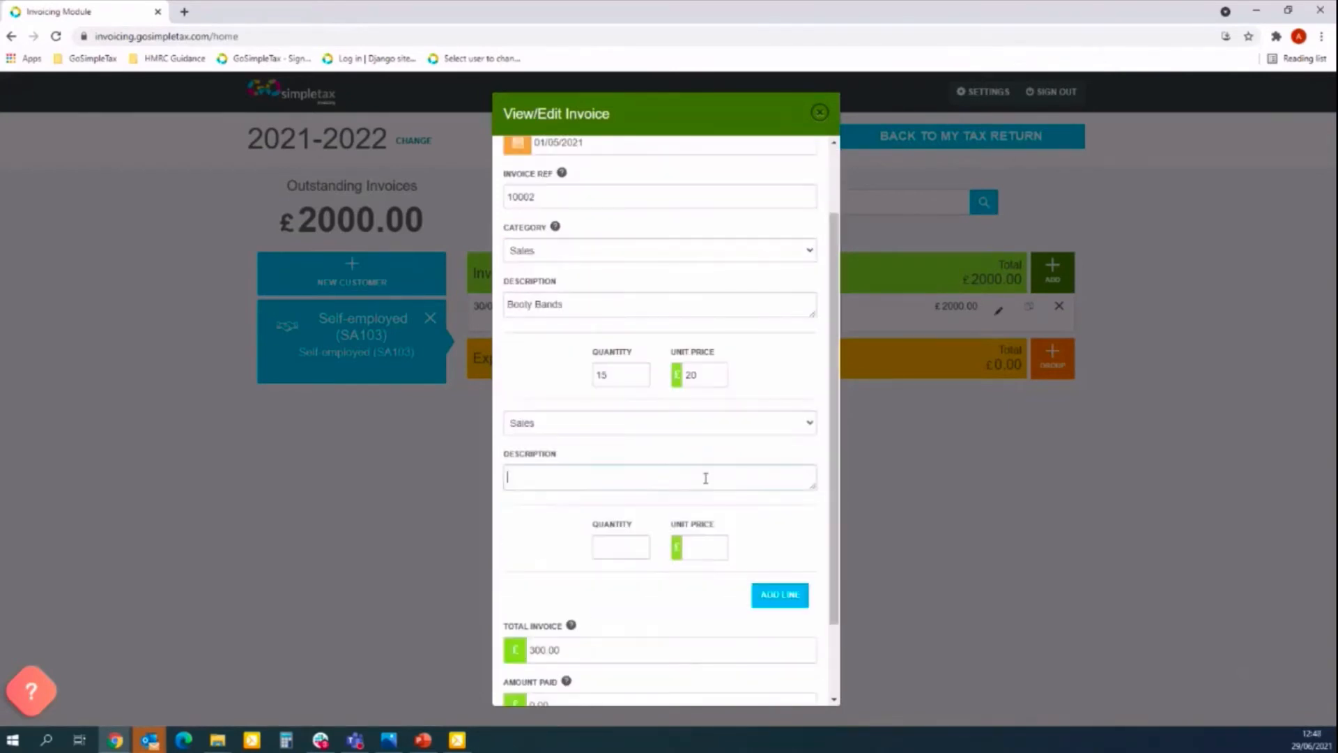
pyautogui.write('Personal traing')
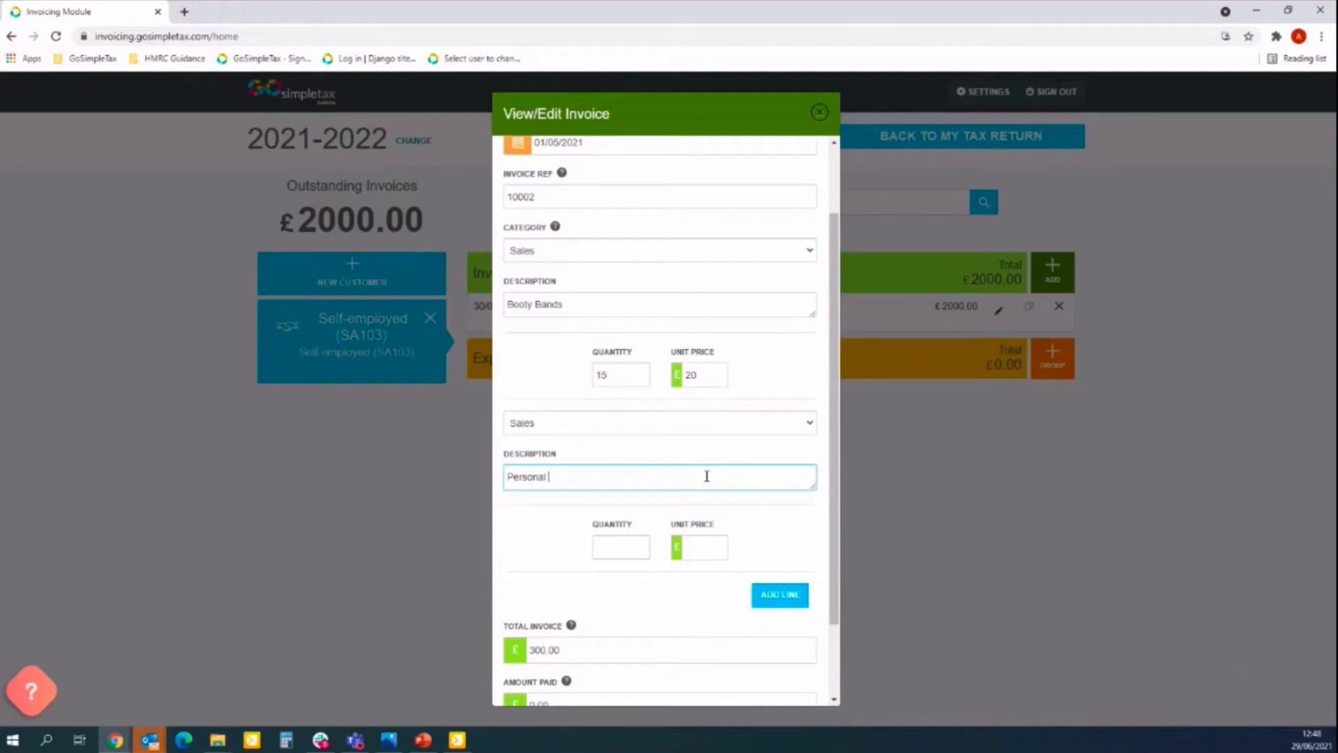
pyautogui.press('BackSpace')
pyautogui.press('BackSpace')
pyautogui.write('ning sessions')
# Give the second line quantity 20 at £25, totalling 800.00, and add a third line.
pyautogui.press('Tab')
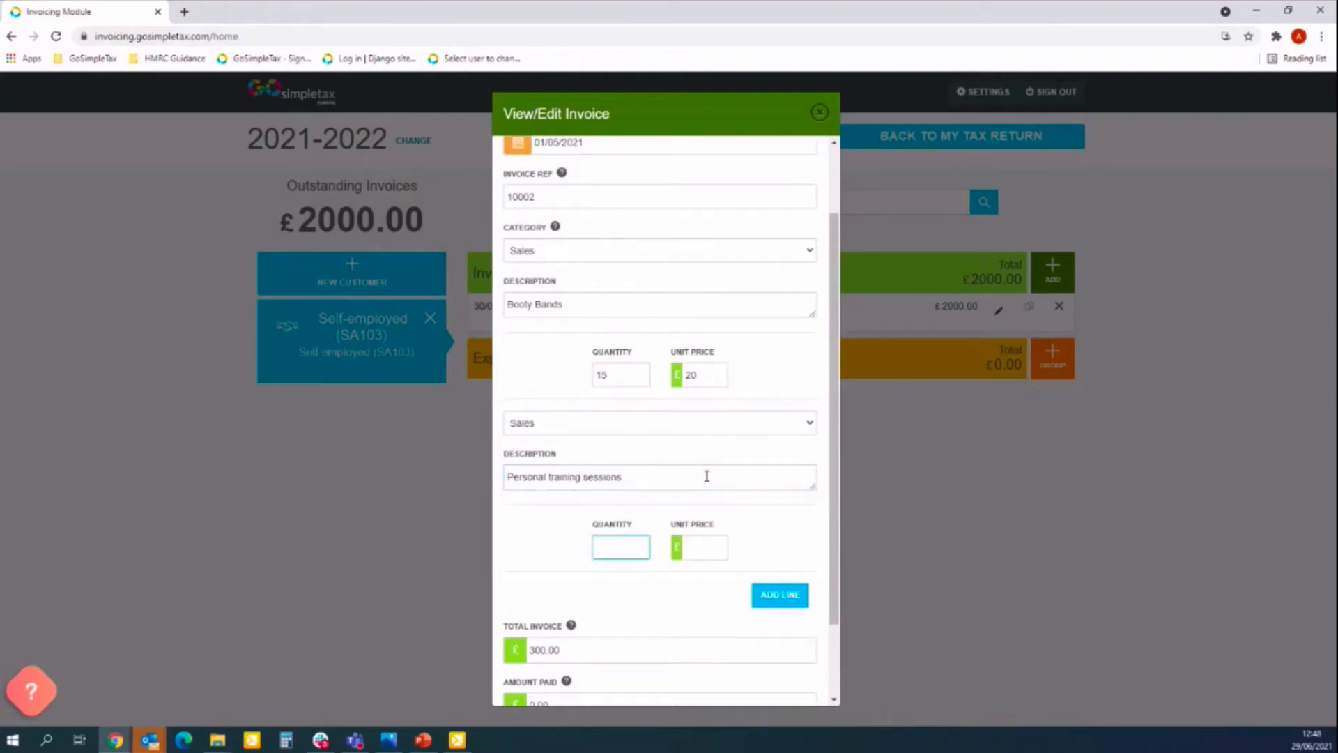
pyautogui.write('20')
pyautogui.press('Tab')
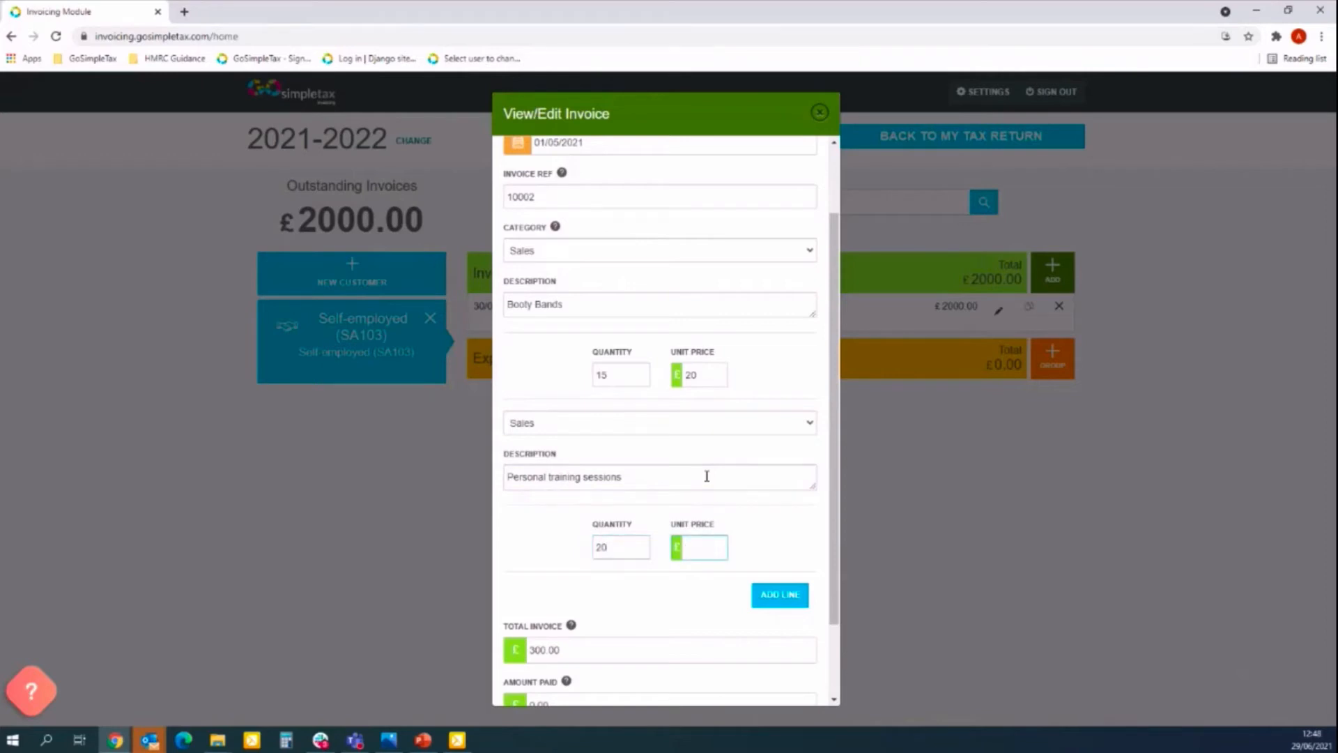
pyautogui.write('25')
pyautogui.click(759, 504)
pyautogui.moveTo(837, 538); pyautogui.dragTo(836, 611)
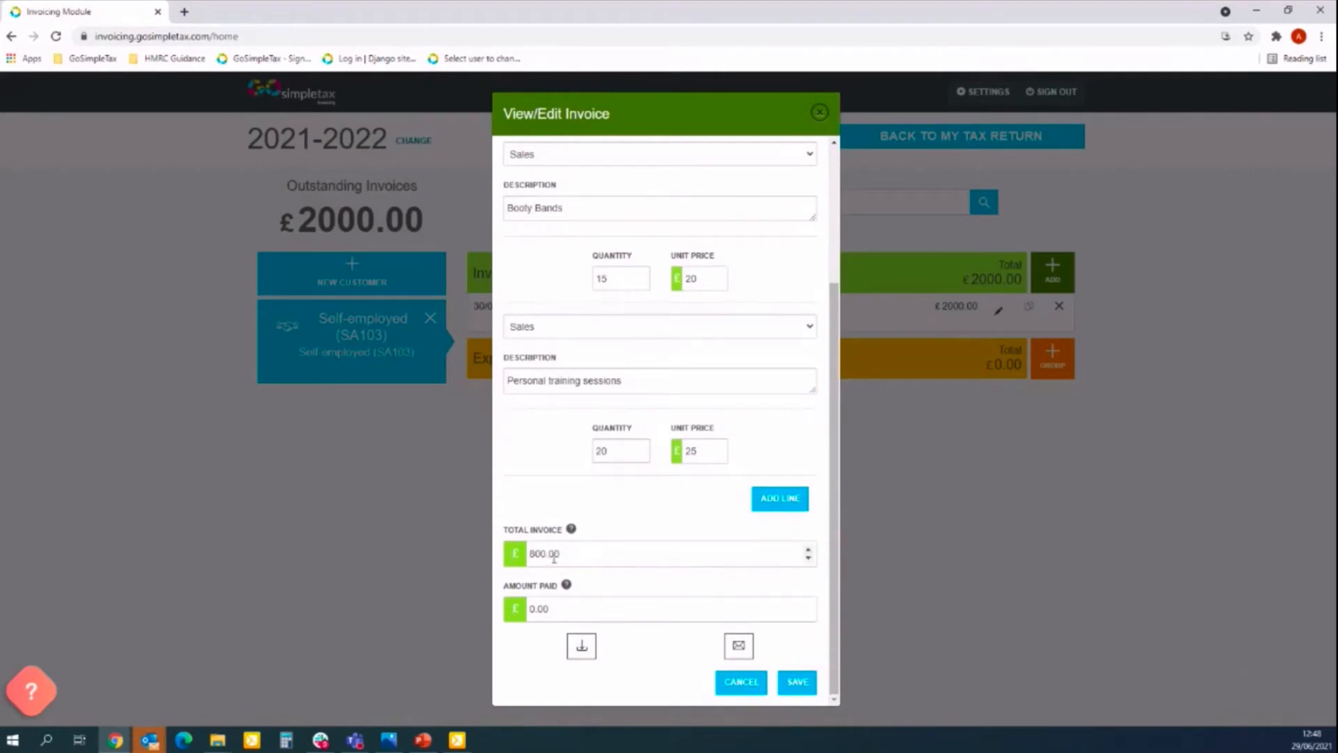
pyautogui.click(778, 504)
# Add a Sales line 'Gold - Gym membership', quantity 1 at £4000, and save the £4800.00 invoice.
pyautogui.click(779, 503)
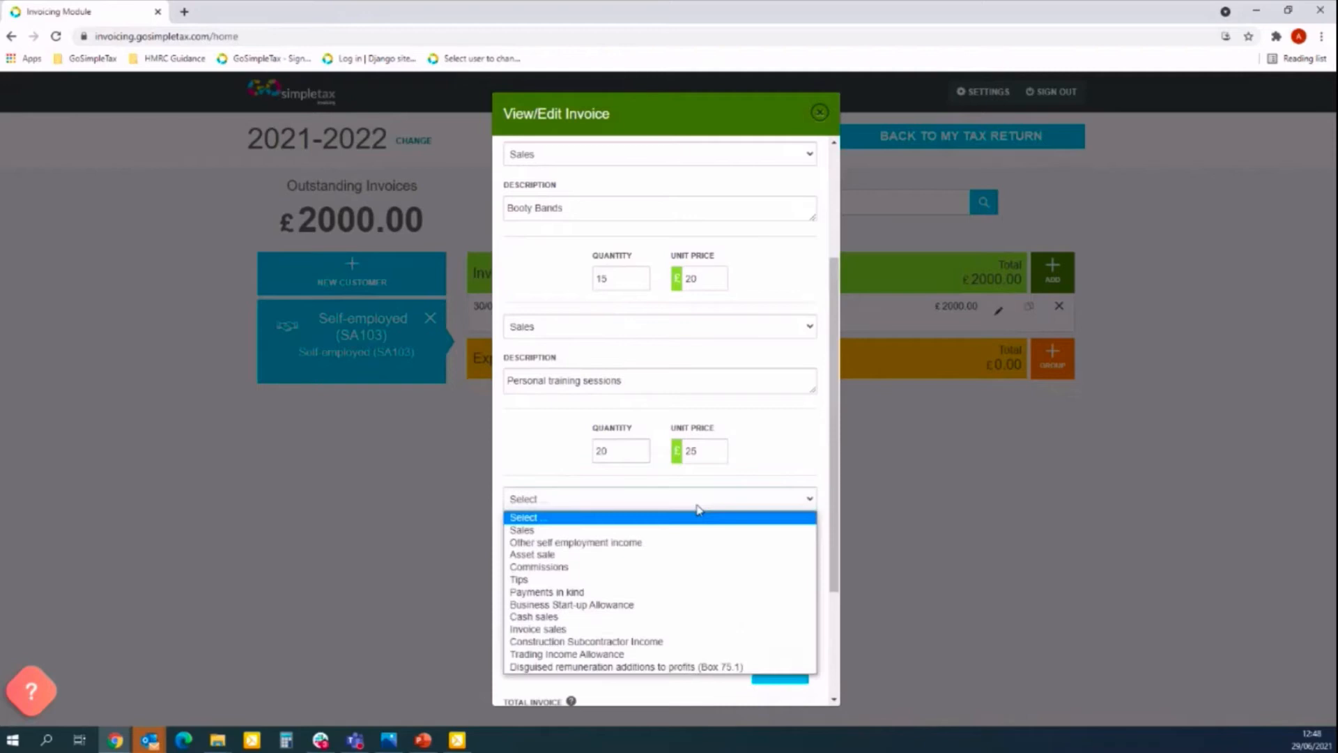
pyautogui.click(593, 526)
pyautogui.click(561, 550)
pyautogui.write('Gold')
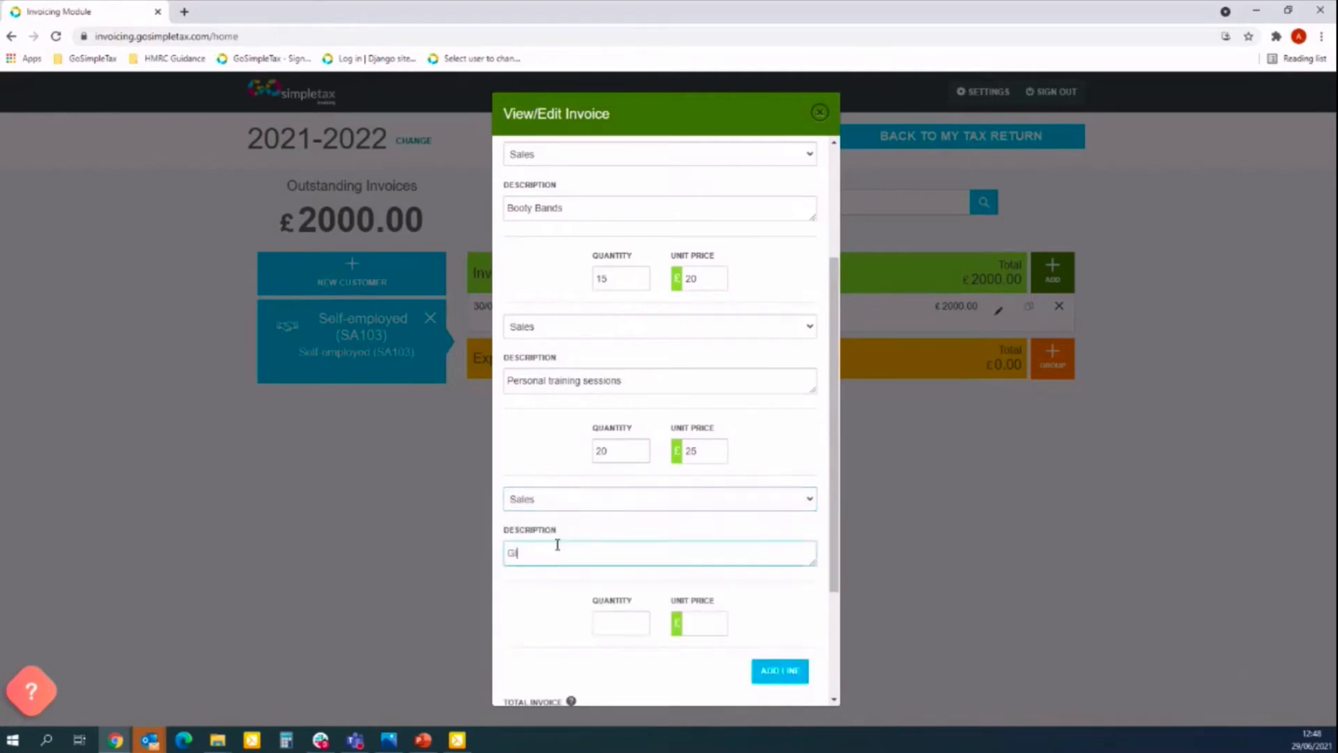
pyautogui.write(' - Gym membership')
pyautogui.press('Tab')
pyautogui.write('1')
pyautogui.press('Tab')
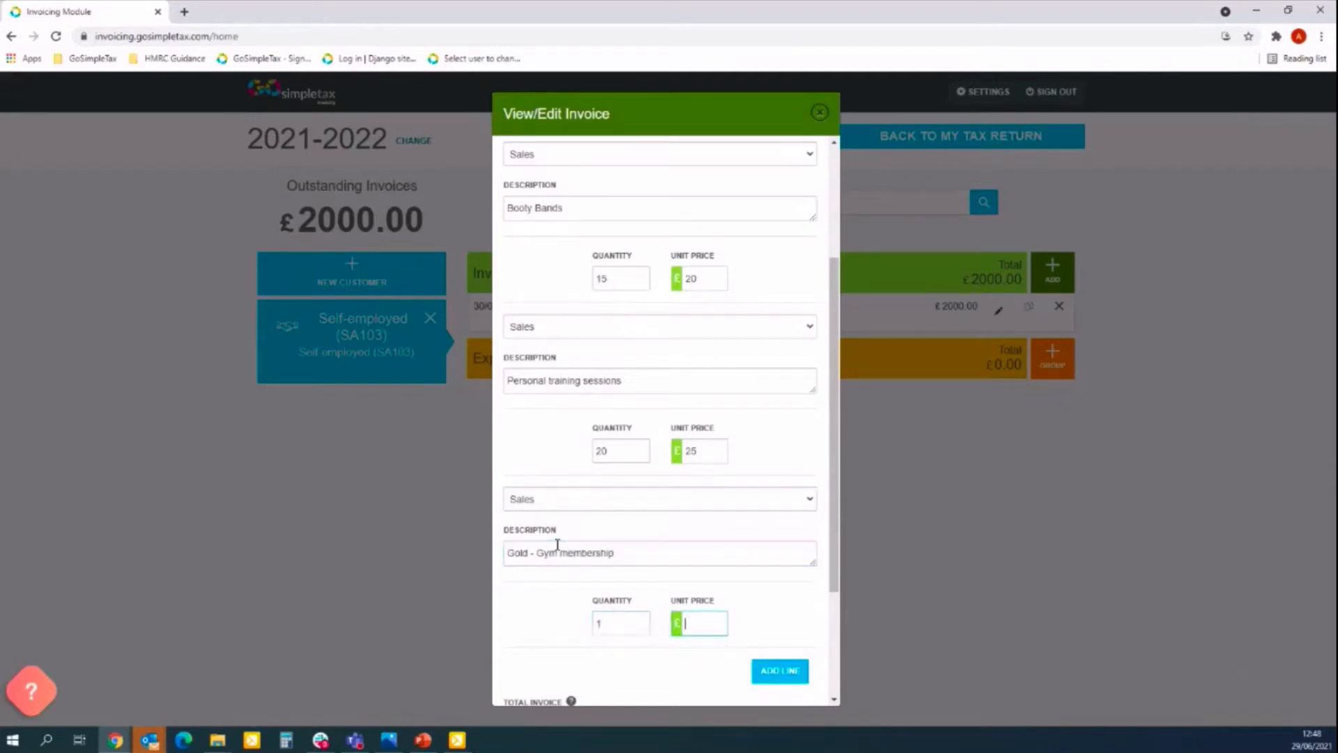
pyautogui.write('4000')
pyautogui.moveTo(833, 460); pyautogui.dragTo(842, 605)
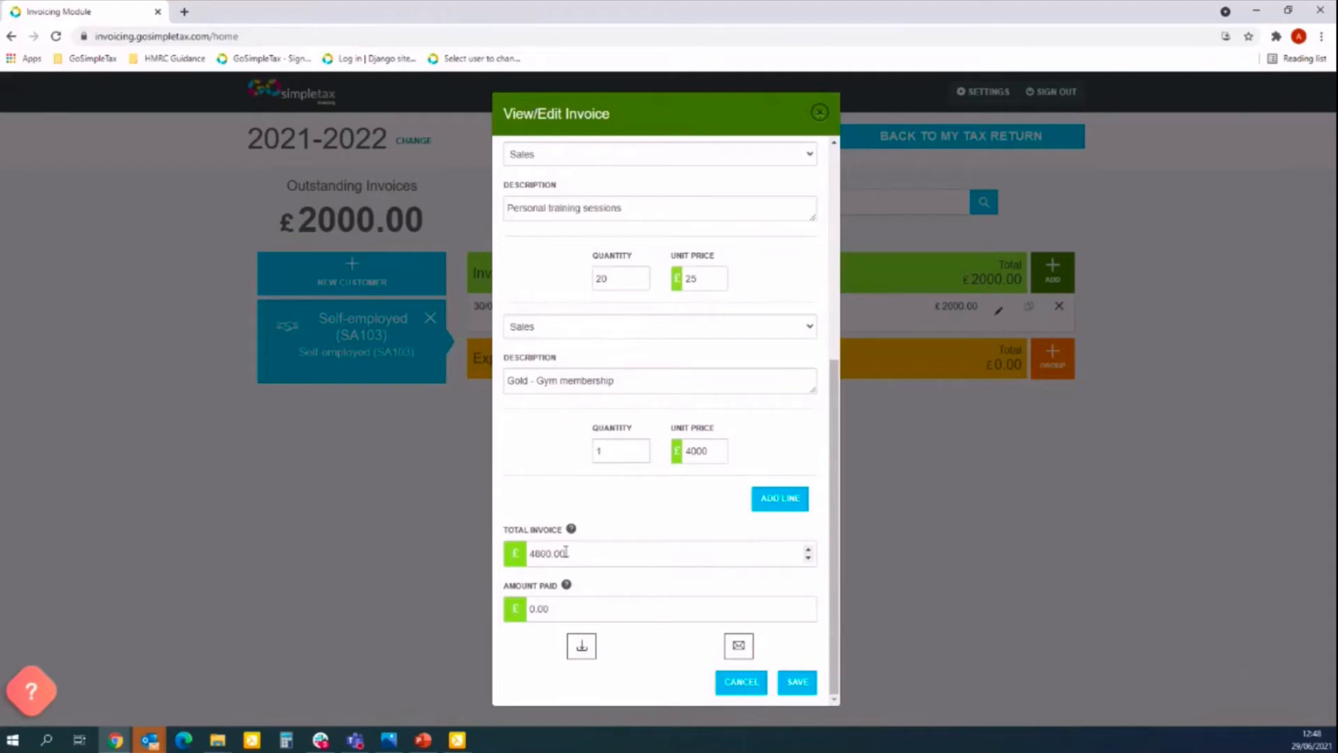
pyautogui.click(798, 683)
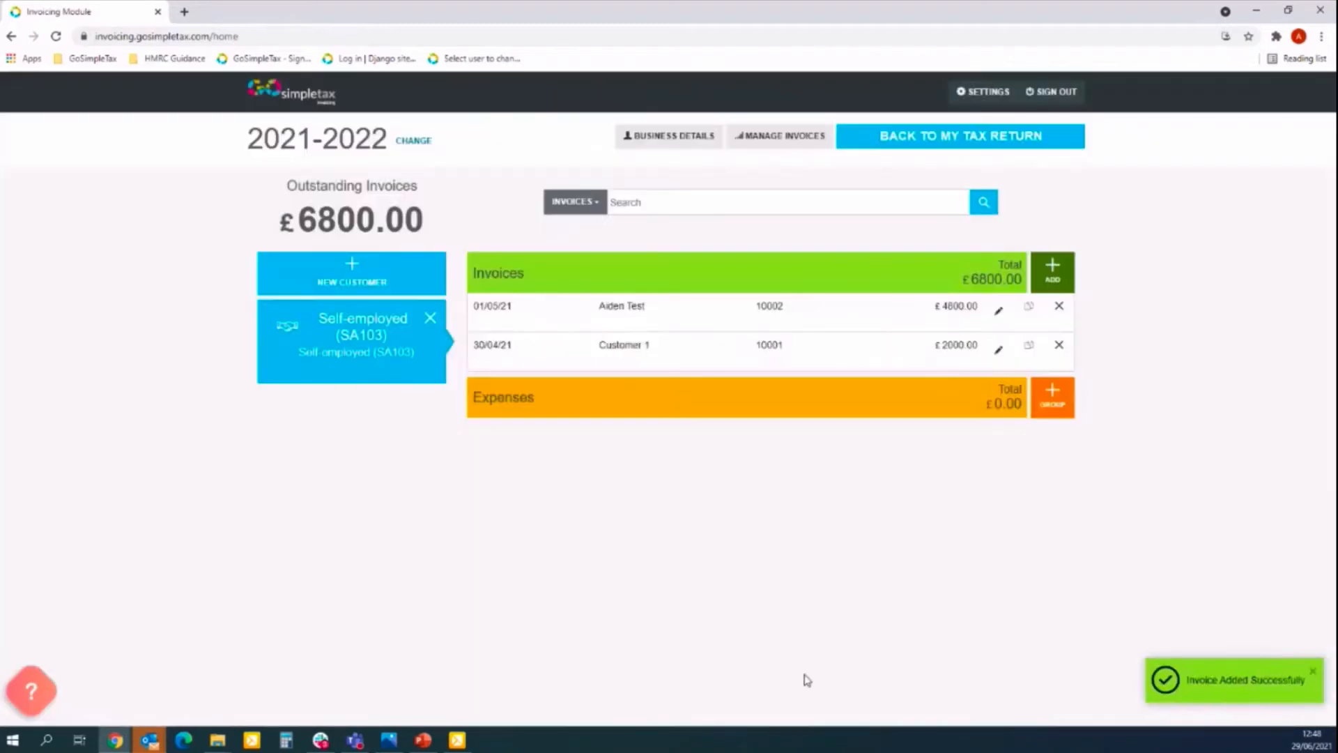
# Reopen invoice 10002 and download it as a PDF.
pyautogui.click(998, 309)
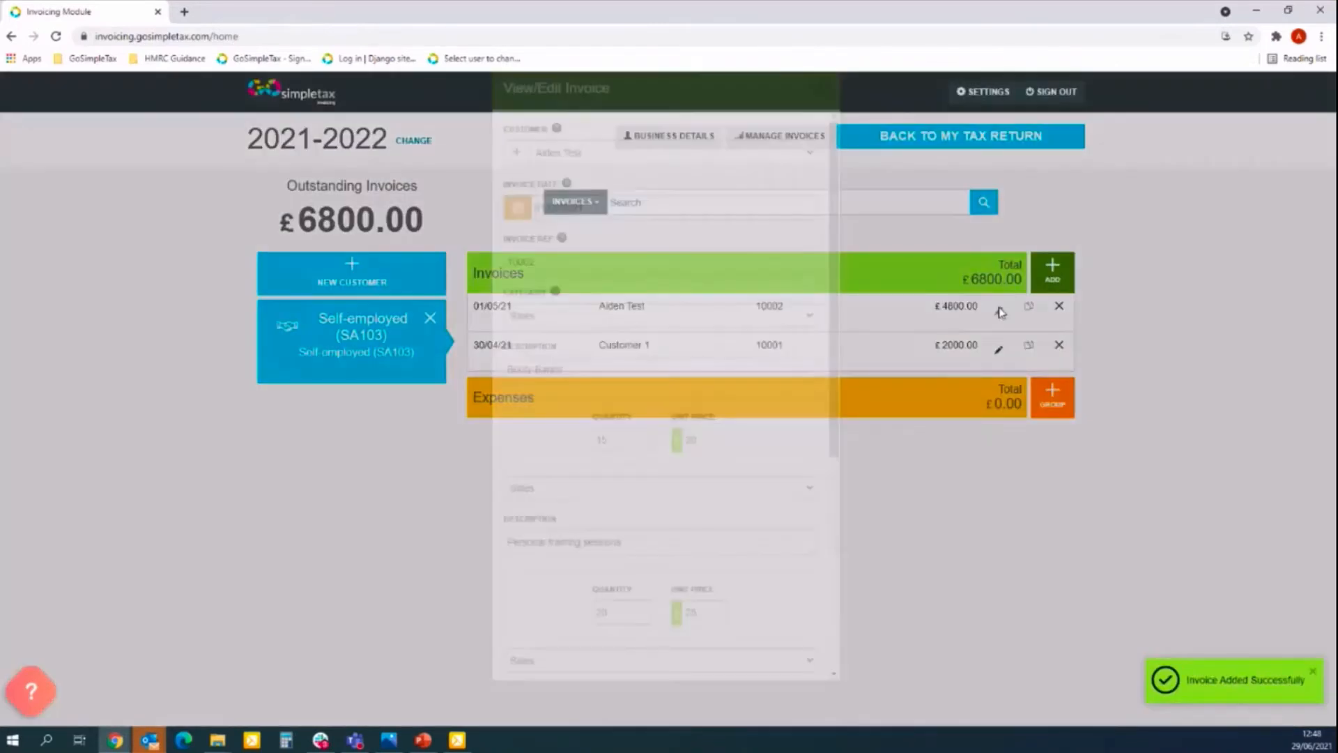
pyautogui.moveTo(843, 459); pyautogui.dragTo(842, 683)
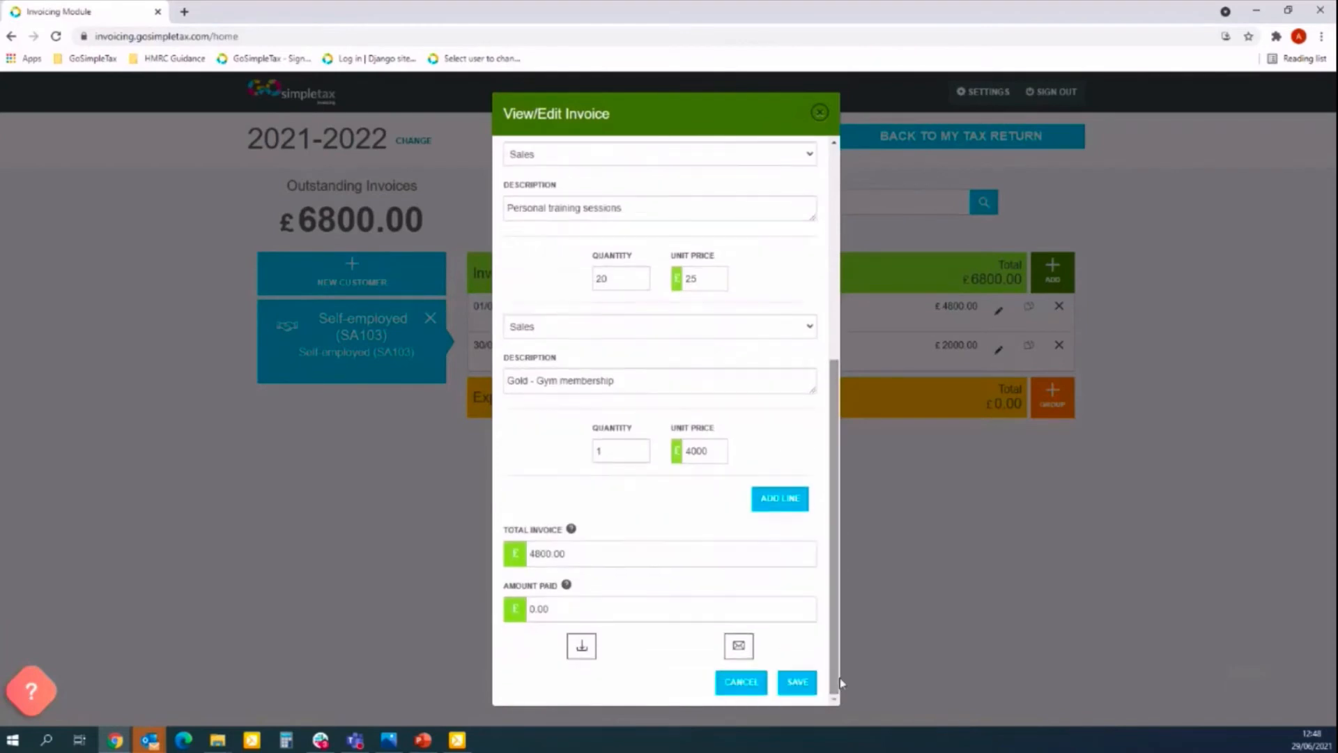
pyautogui.click(582, 647)
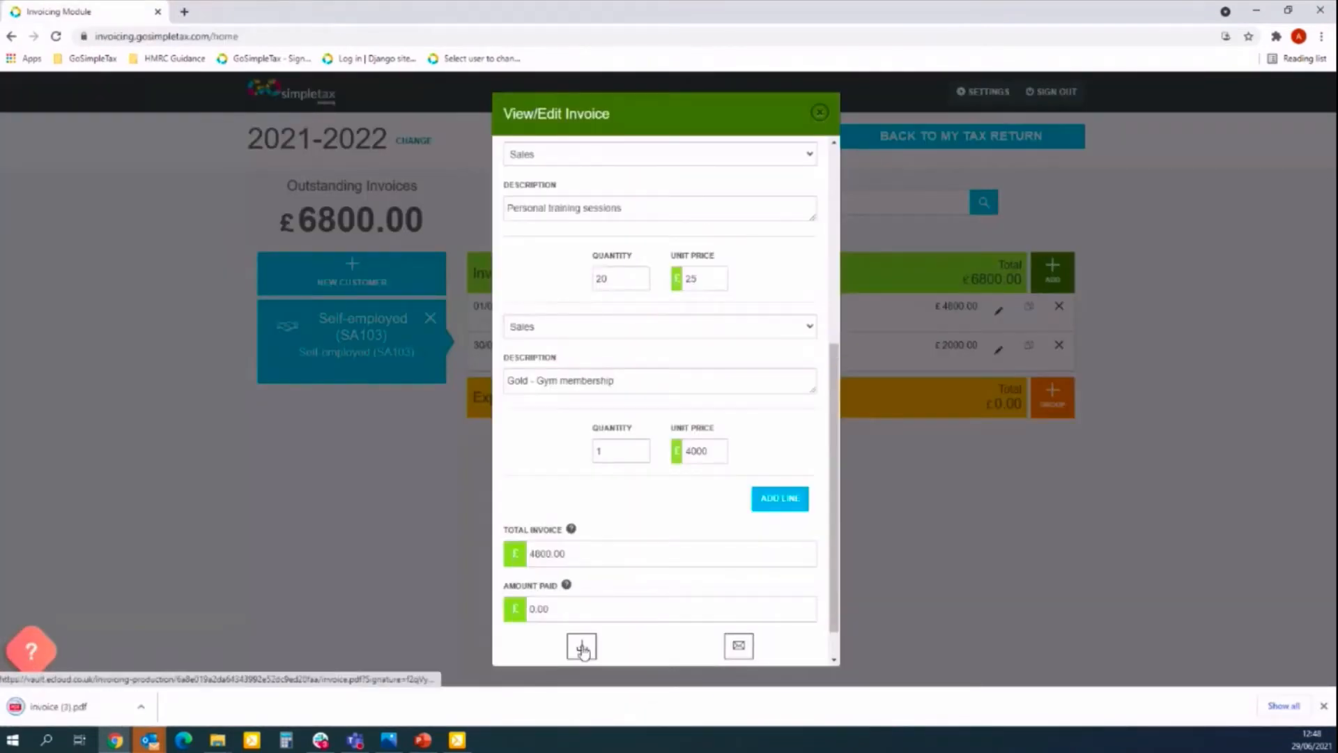
# Open the downloaded invoice (3).pdf to check the three Sales lines and £4800.00 total.
pyautogui.click(54, 707)
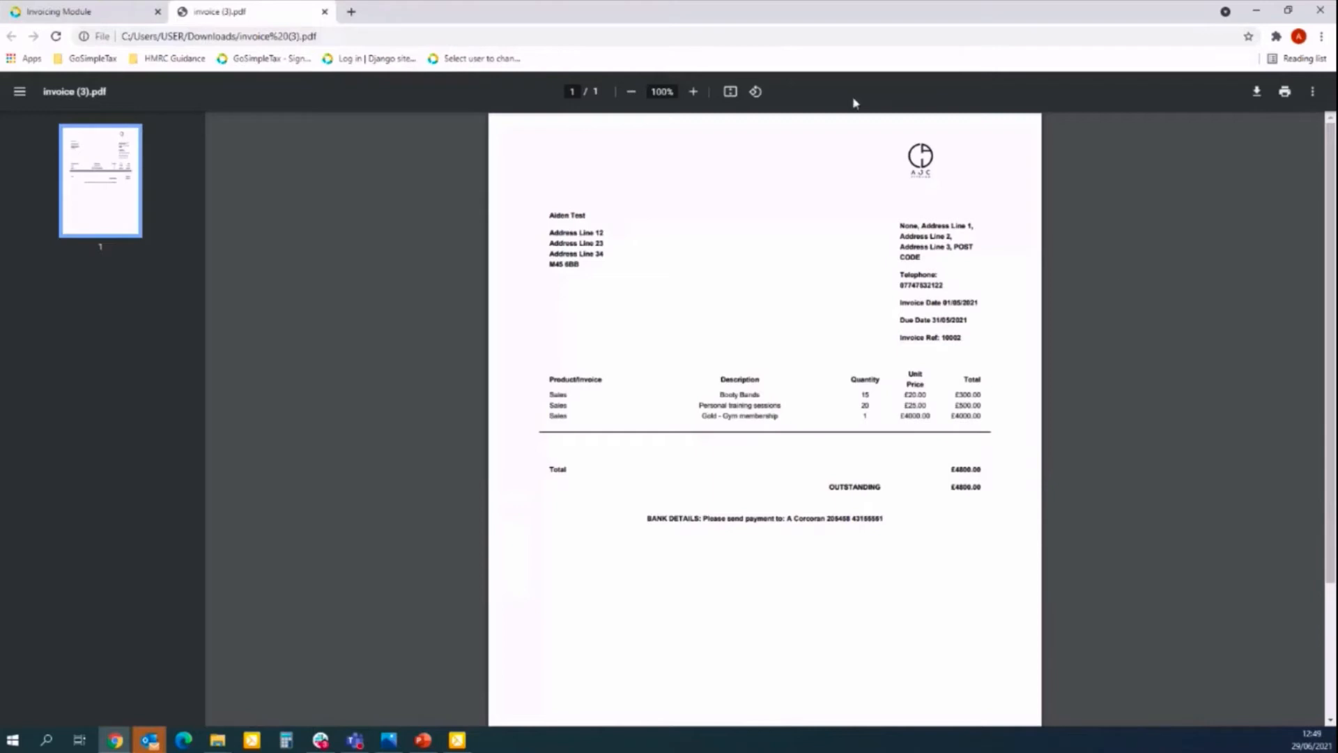
# Close the PDF, save invoice 10002, and show both unpaid invoices in the management table.
pyautogui.click(324, 12)
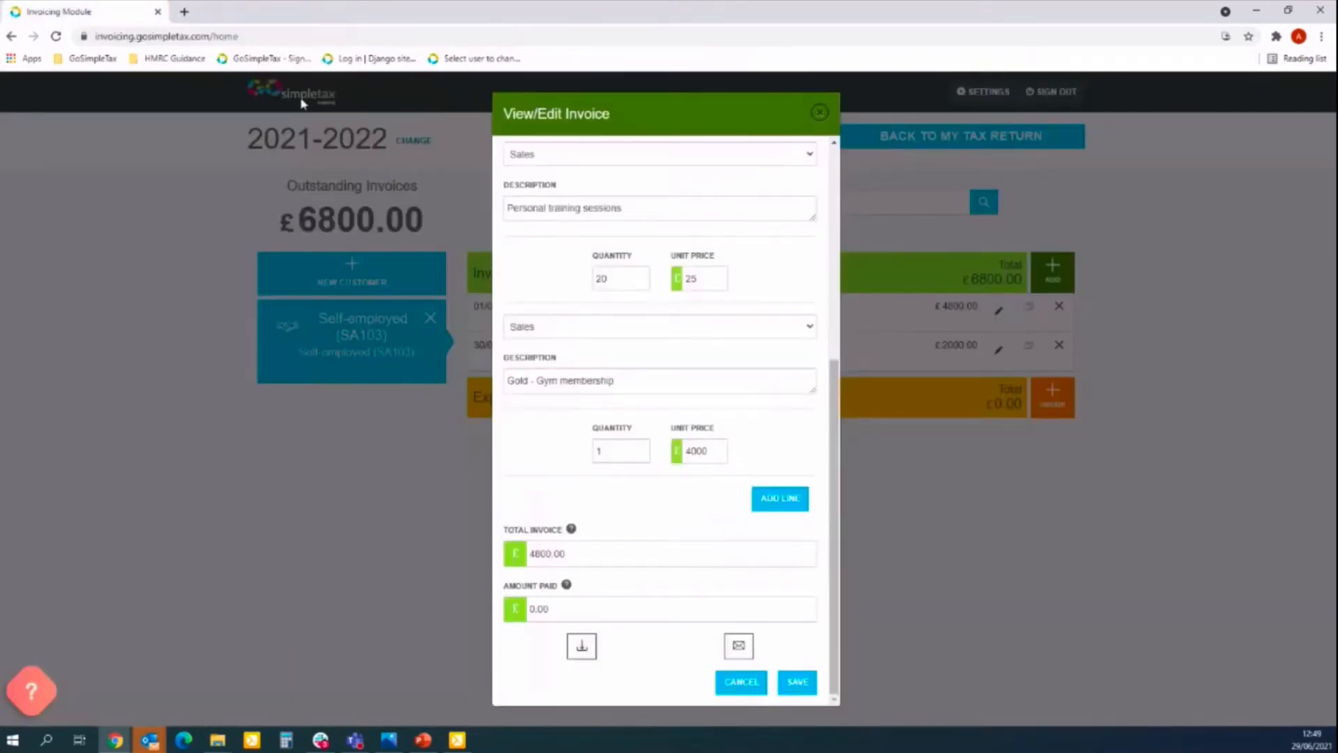
pyautogui.click(800, 688)
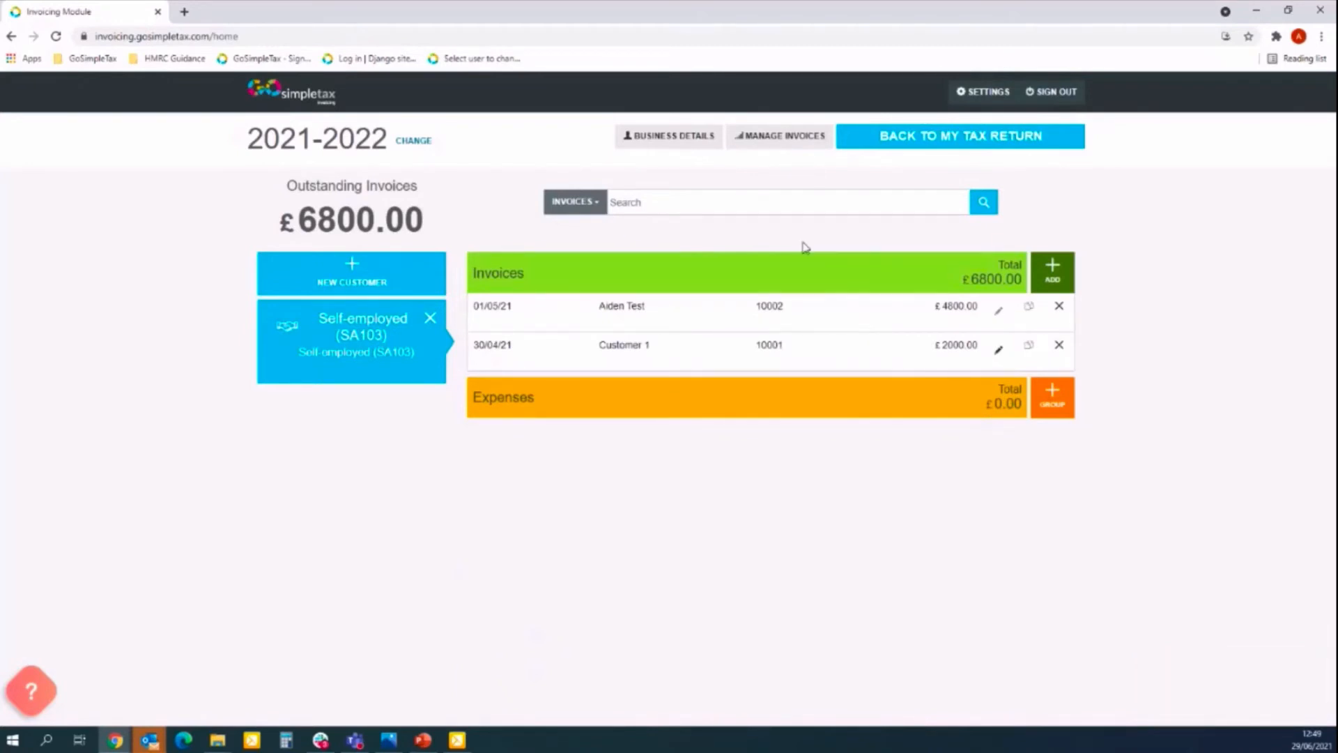
pyautogui.click(773, 136)
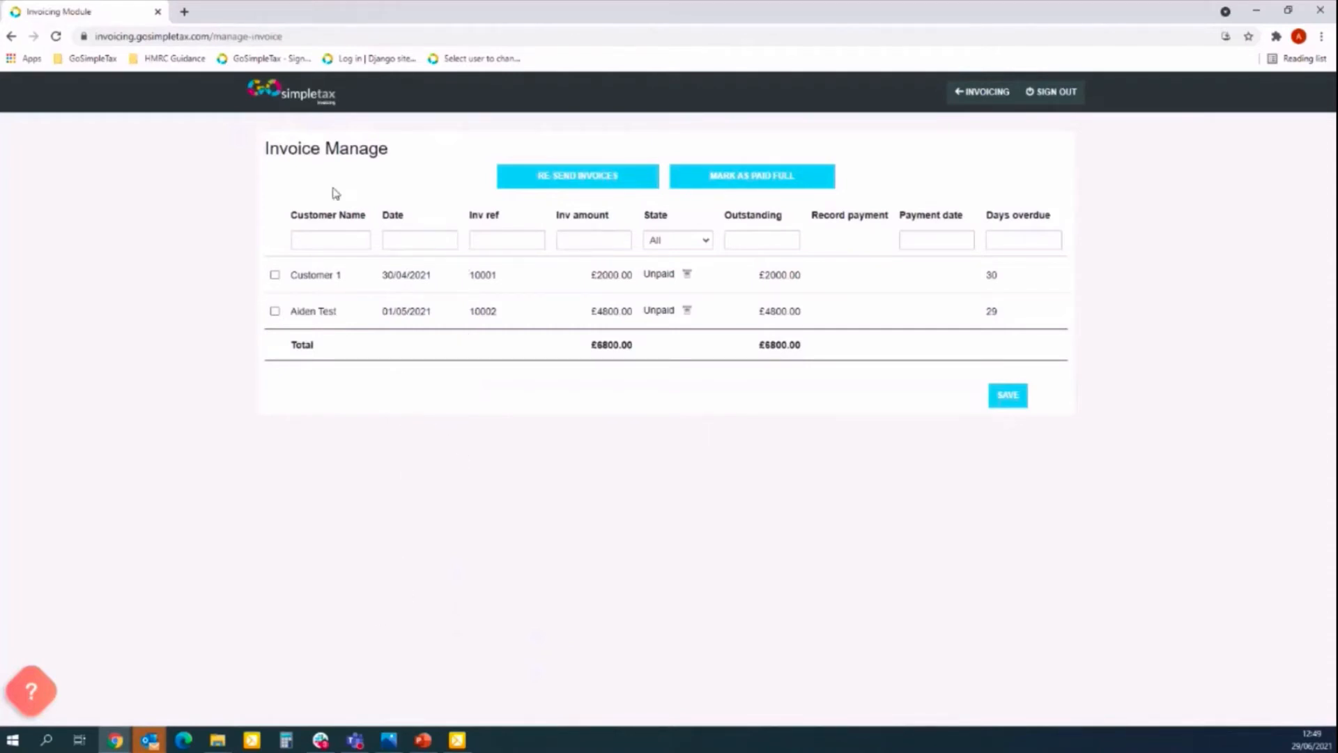
pyautogui.click(332, 240)
pyautogui.click(438, 244)
pyautogui.click(490, 244)
pyautogui.click(595, 240)
pyautogui.click(370, 237)
pyautogui.write('Aiden')
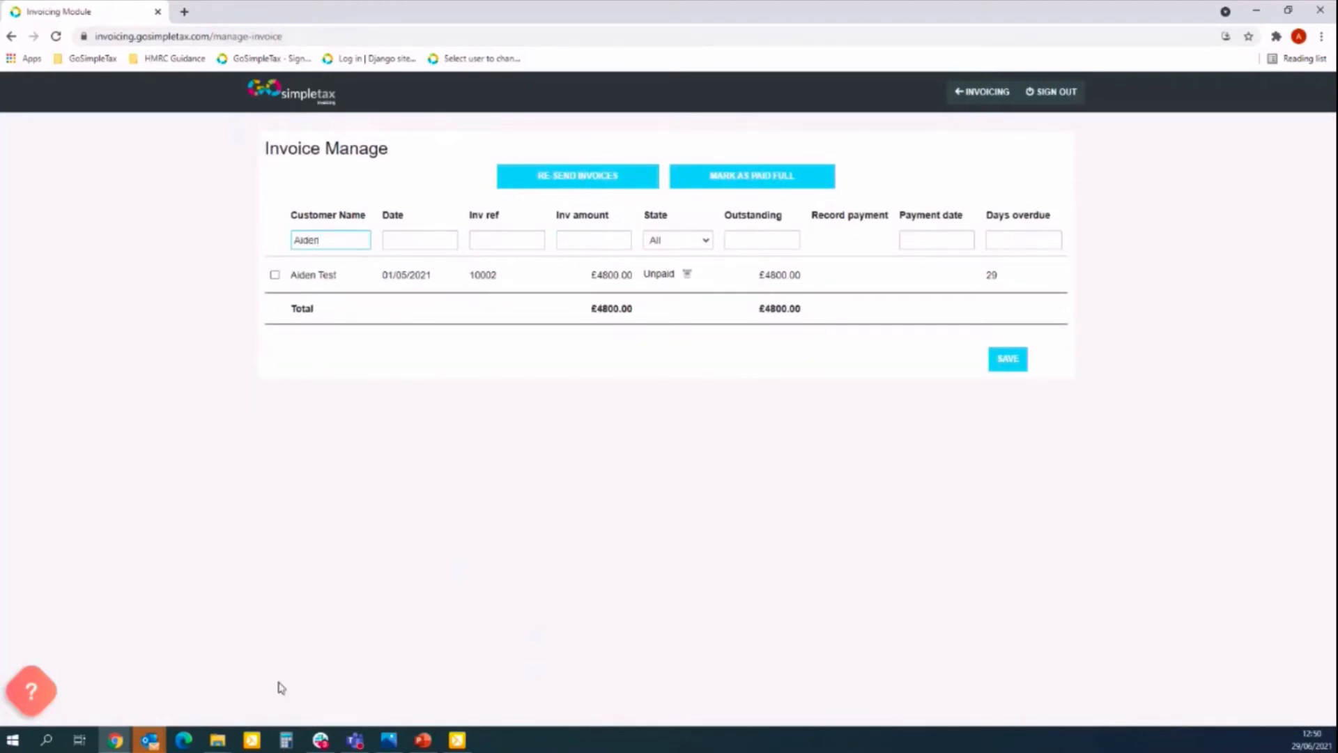
pyautogui.press('BackSpace')
pyautogui.press('BackSpace')
pyautogui.press('BackSpace')
pyautogui.press('BackSpace')
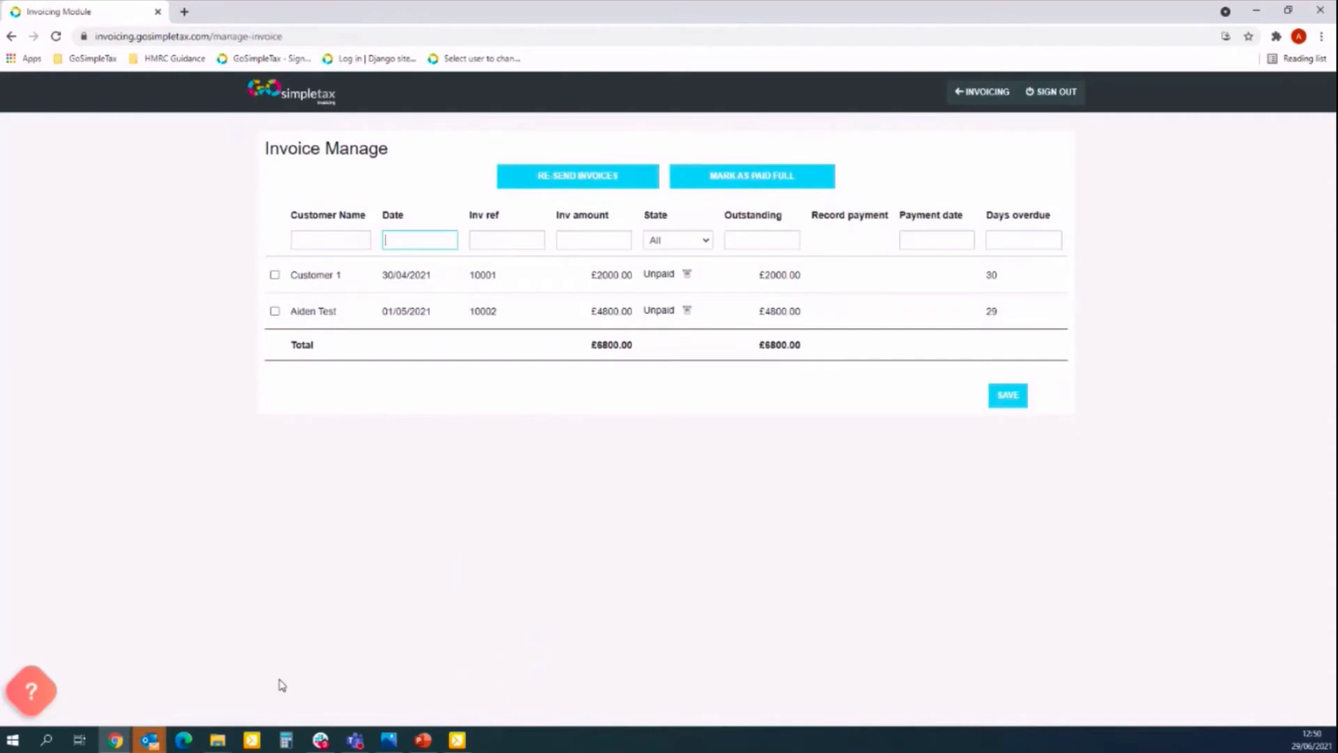
pyautogui.write('01')
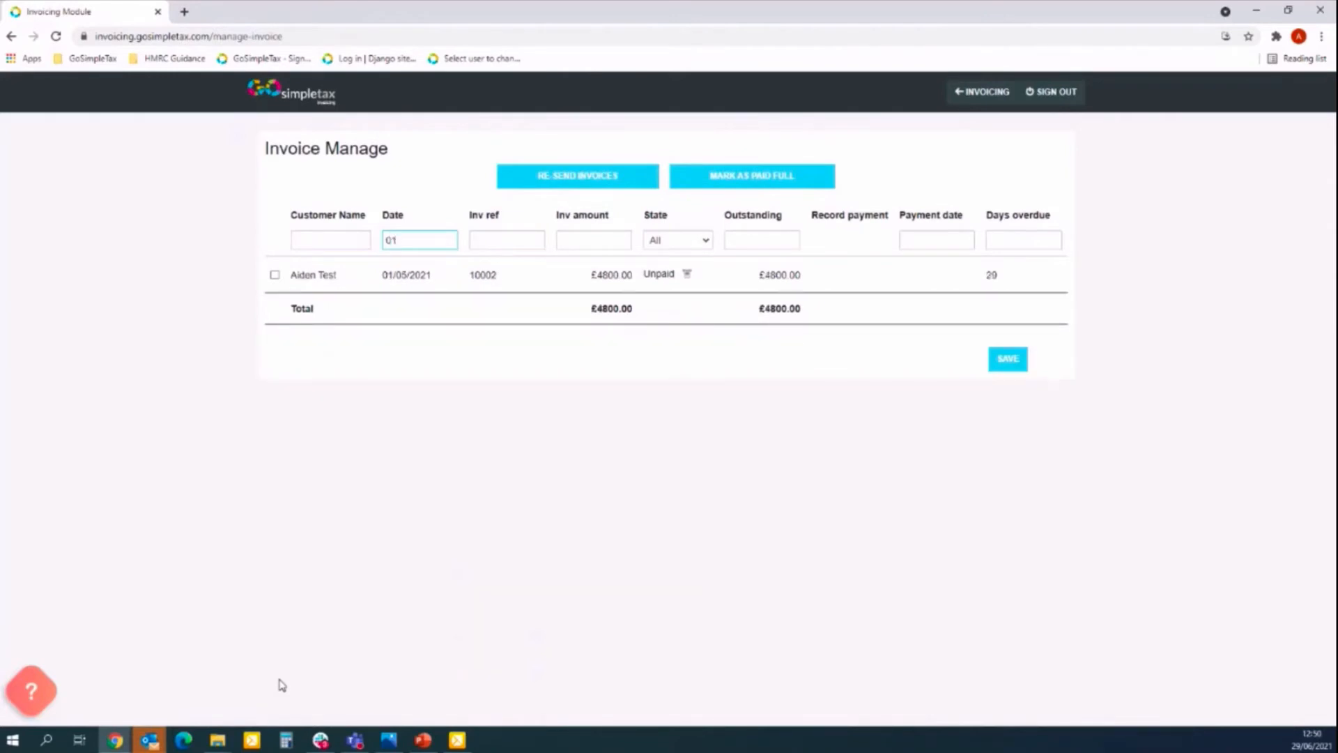
pyautogui.press('BackSpace')
pyautogui.press('BackSpace')
pyautogui.write('30')
pyautogui.press('BackSpace')
pyautogui.press('BackSpace')
pyautogui.press('Tab')
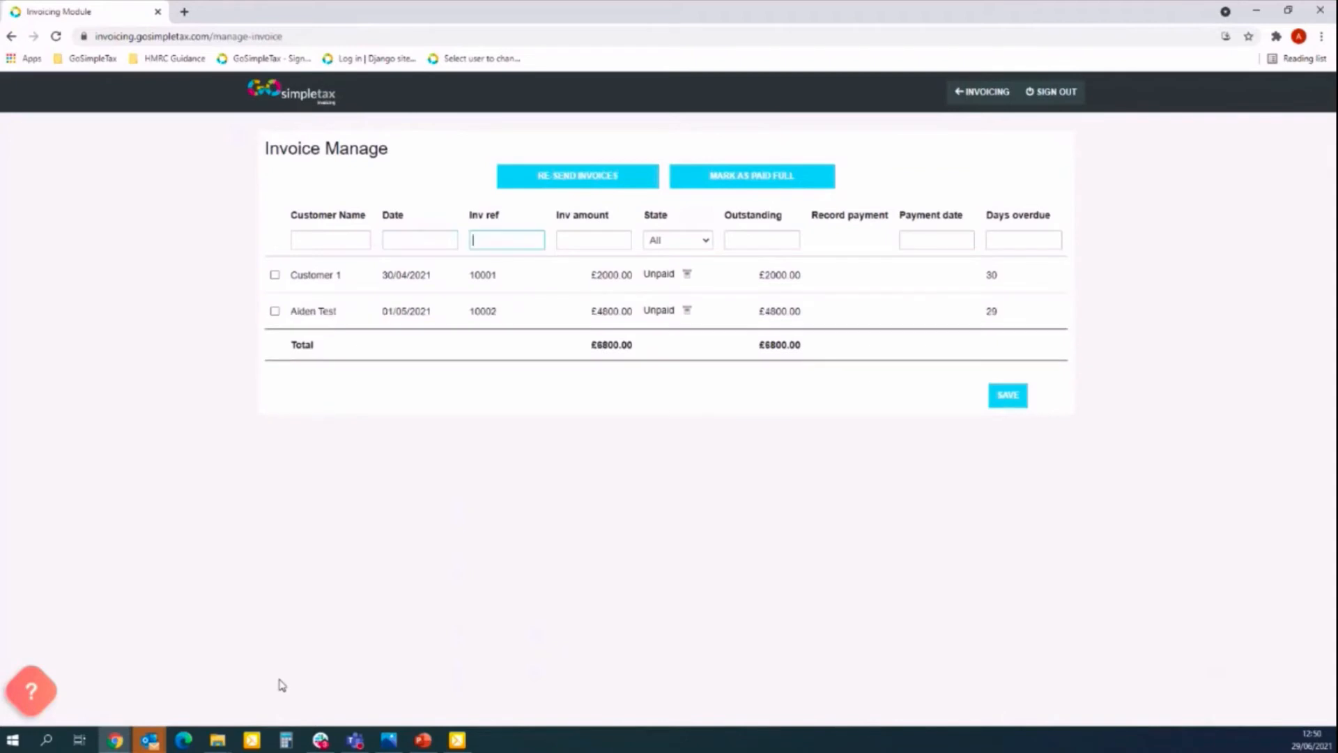
pyautogui.press('Tab')
pyautogui.click(695, 240)
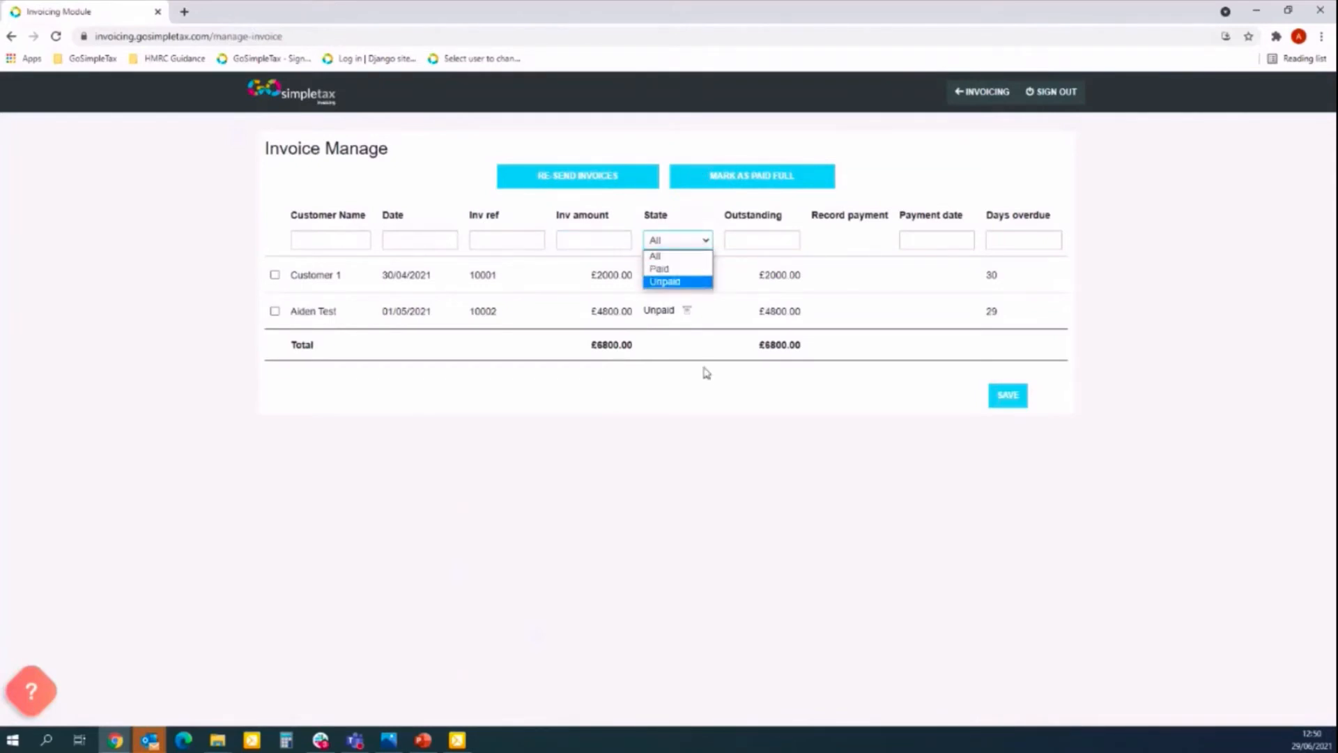
pyautogui.click(766, 289)
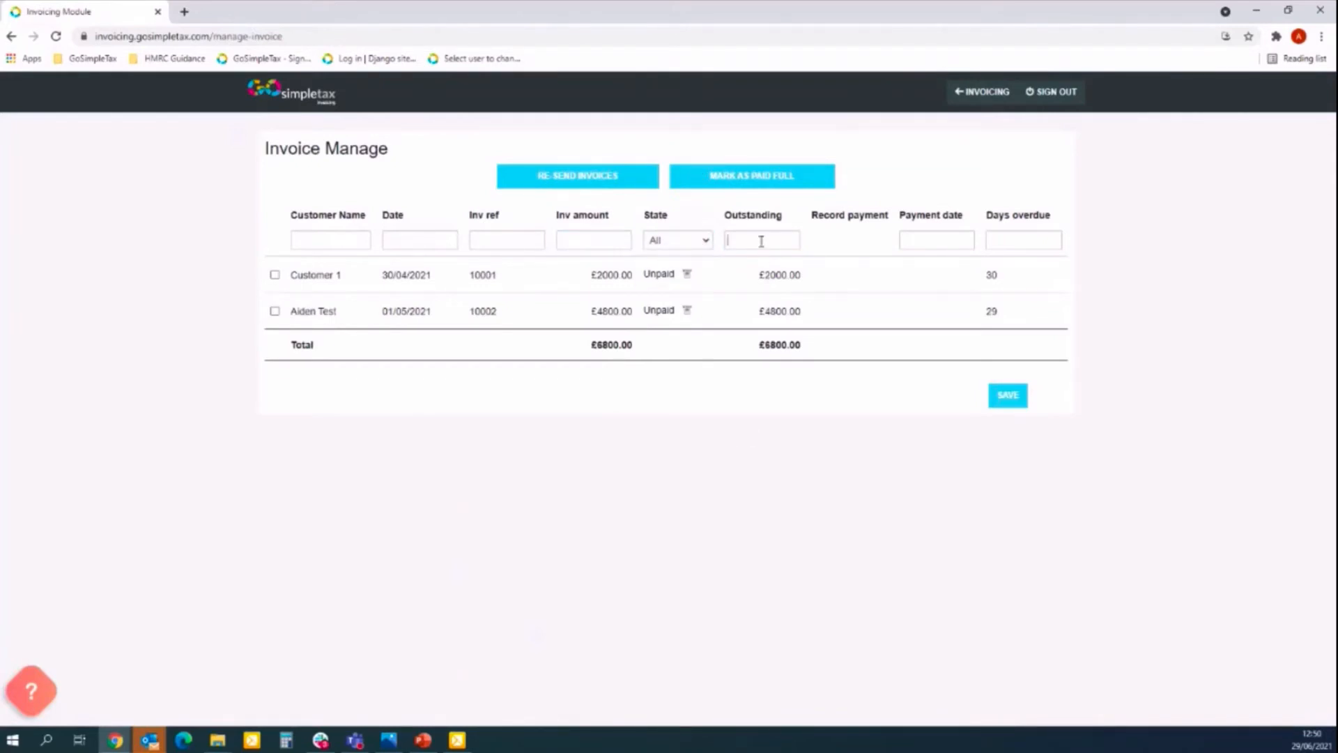
pyautogui.click(921, 242)
pyautogui.click(990, 241)
# Mark Customer 1's invoice 10001 paid in full with payment date 29/06/2021.
pyautogui.click(275, 276)
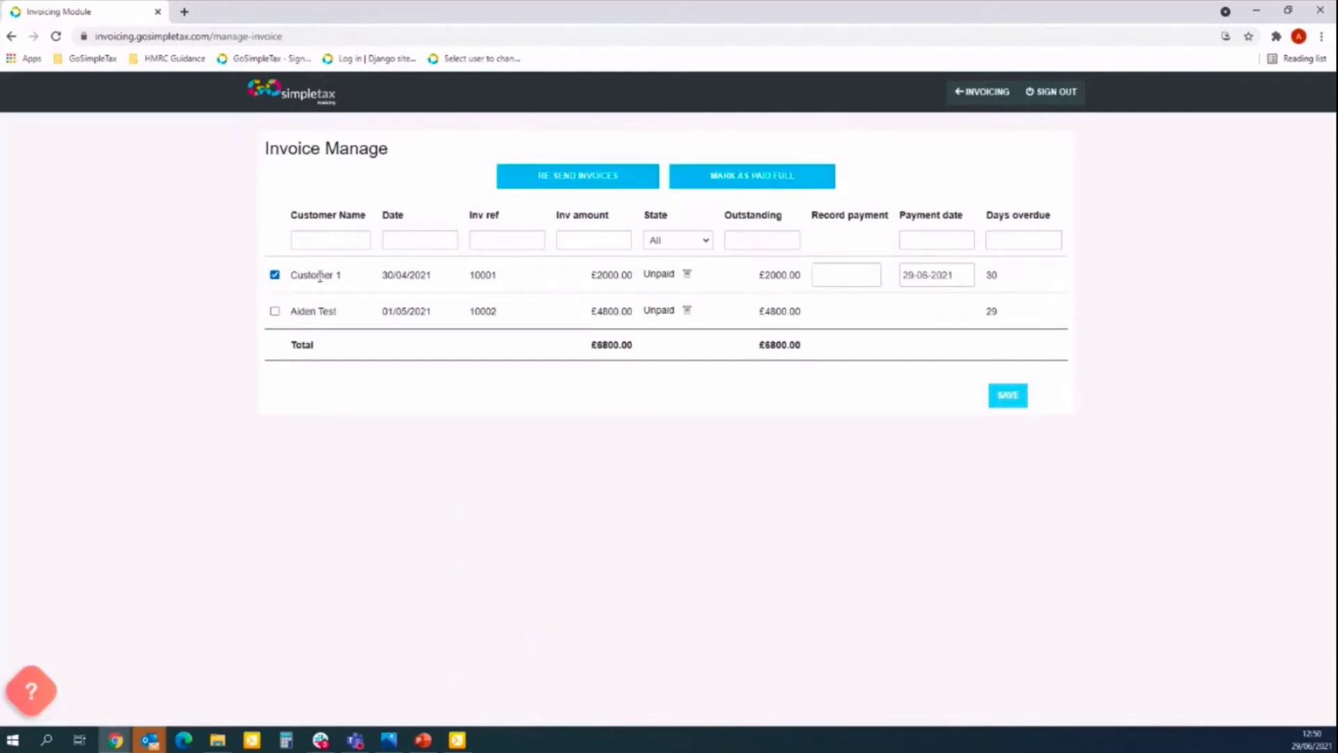
pyautogui.click(856, 278)
pyautogui.write('29/06')
pyautogui.click(919, 278)
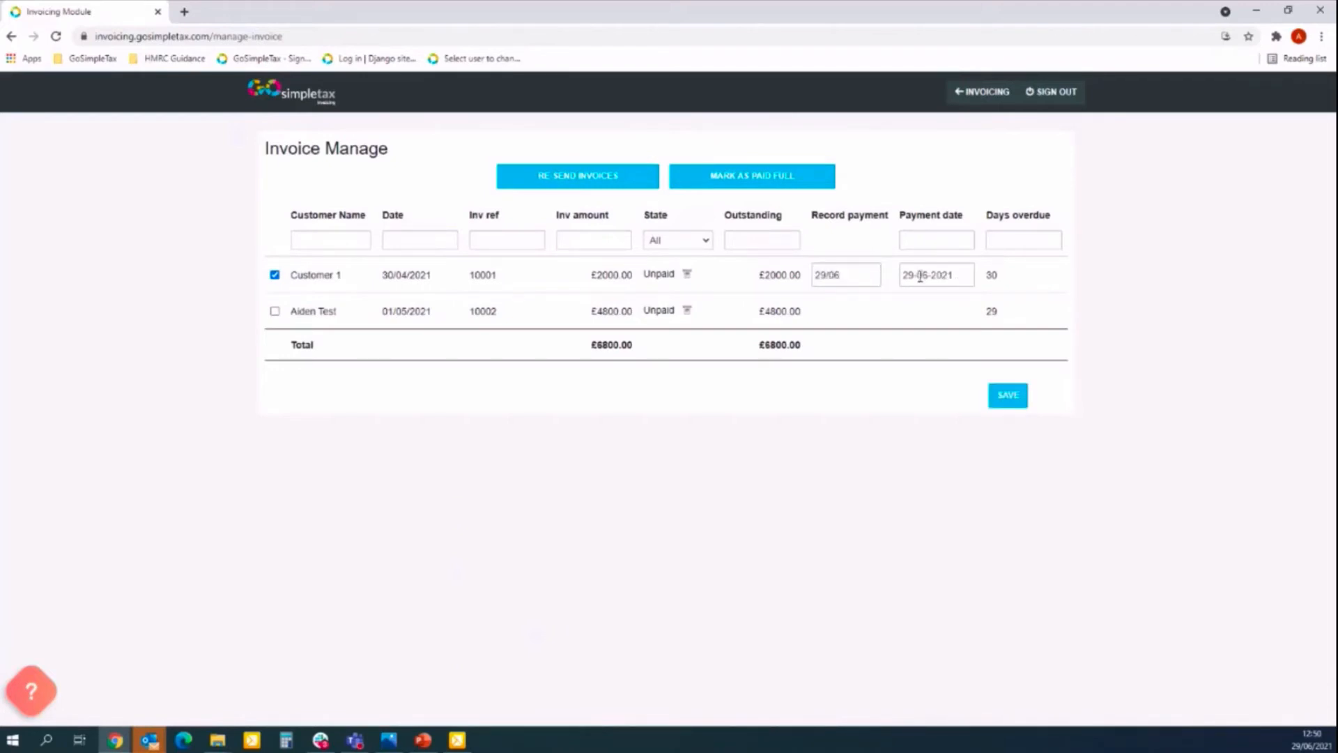
pyautogui.click(848, 272)
pyautogui.write('/2021')
pyautogui.click(764, 277)
pyautogui.click(762, 183)
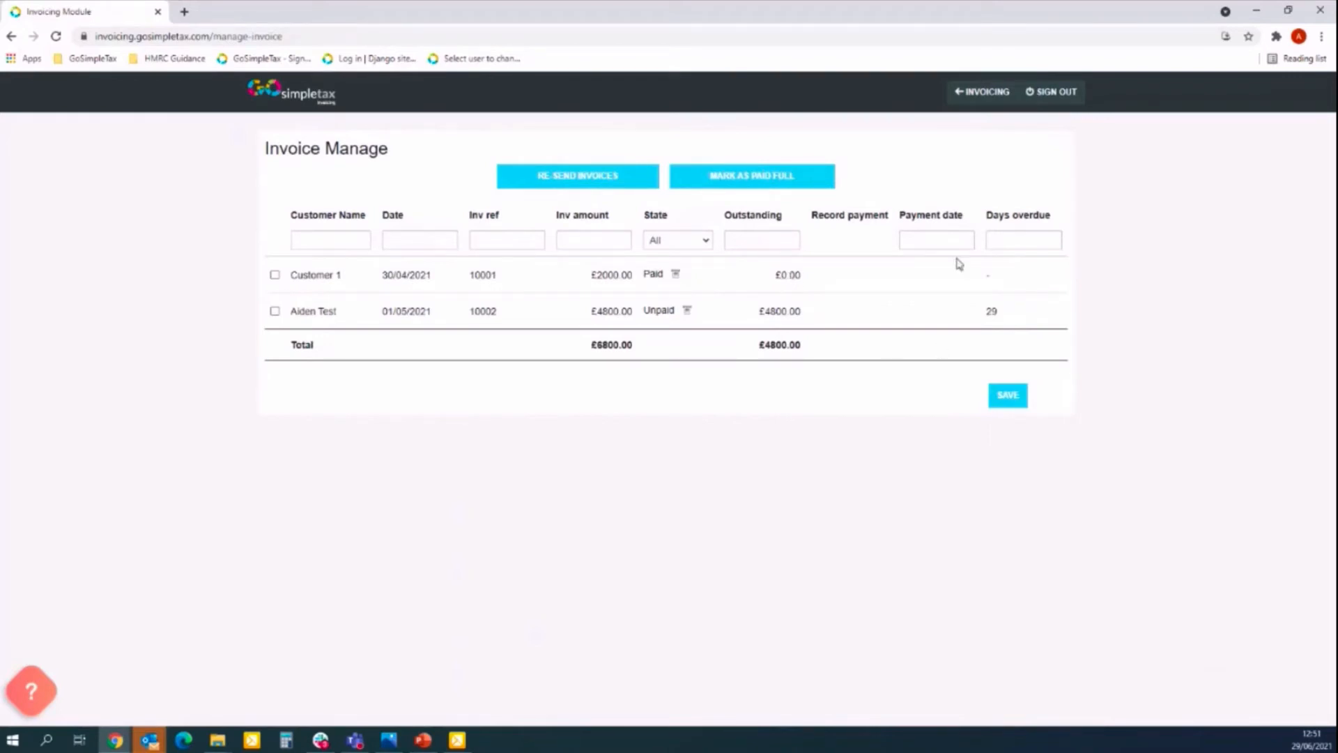
# Check the dashboard shows £4800.00 outstanding, then select invoice 10002 in the management table.
pyautogui.click(1002, 99)
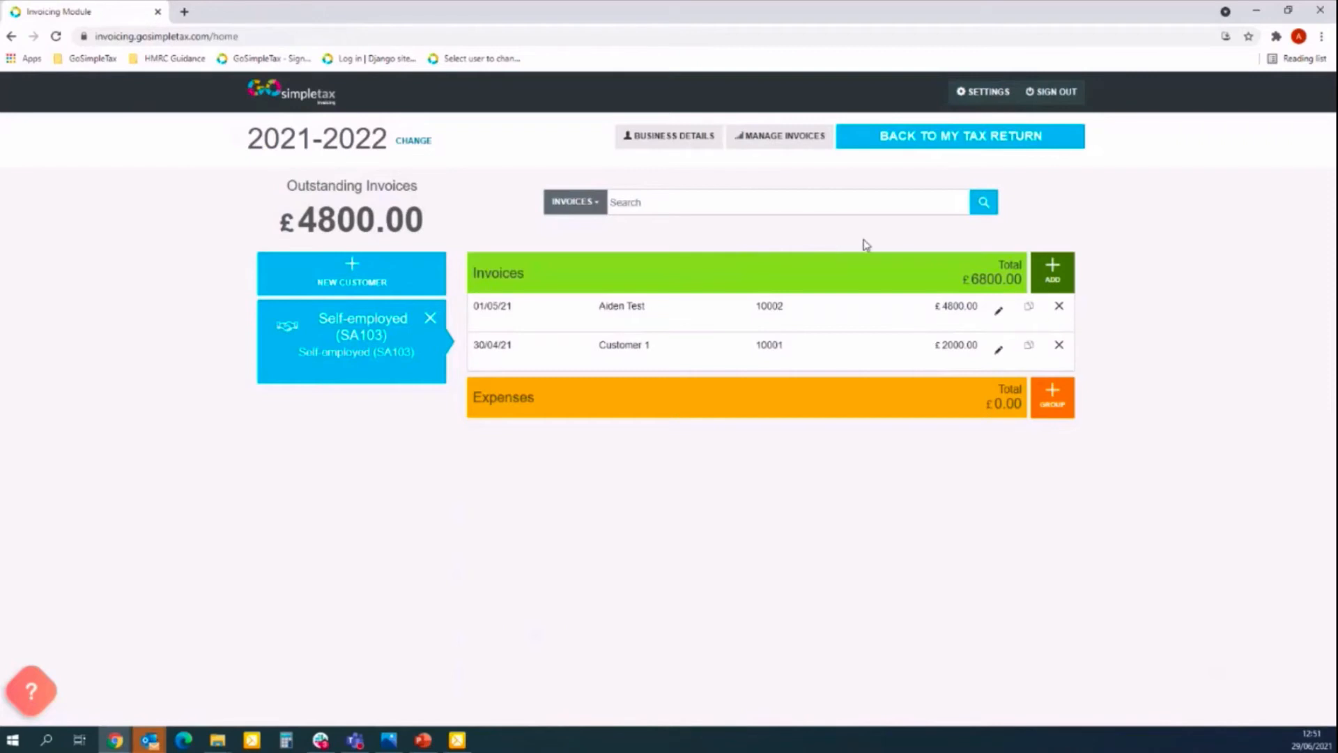
pyautogui.click(770, 138)
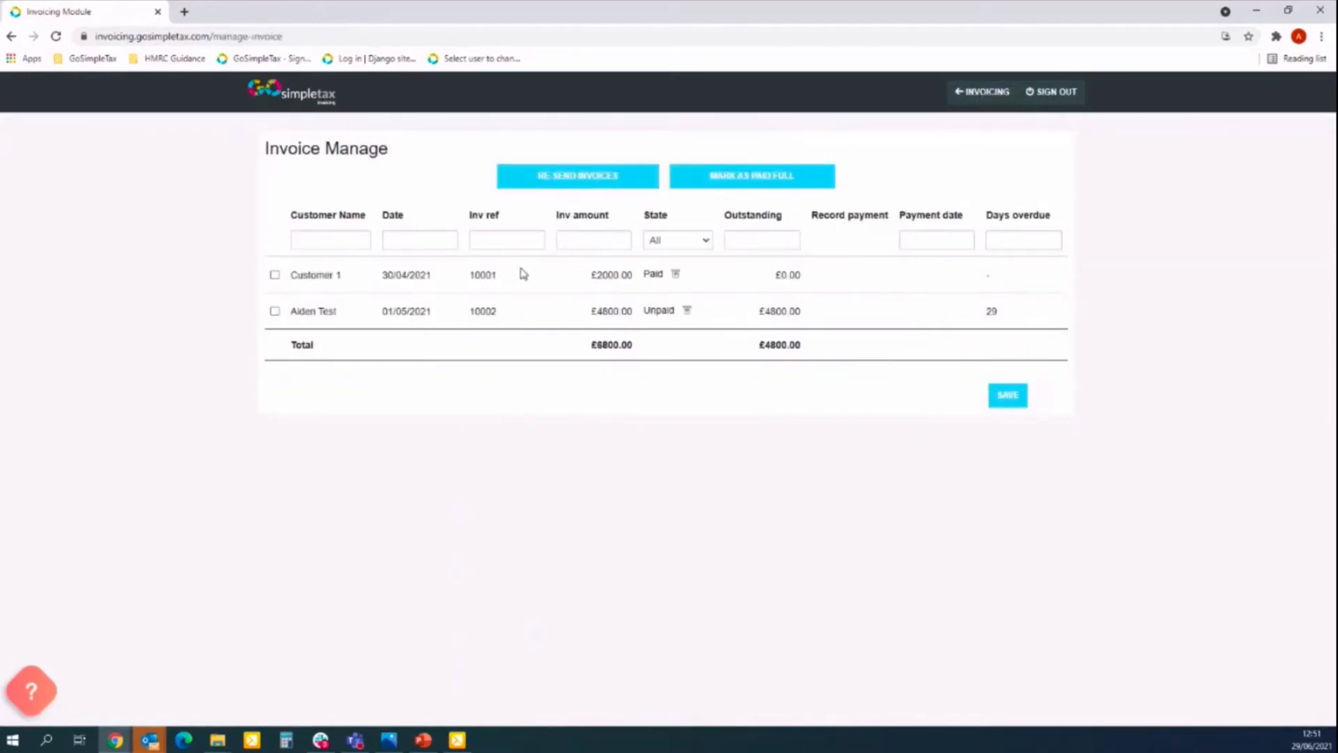
pyautogui.click(275, 312)
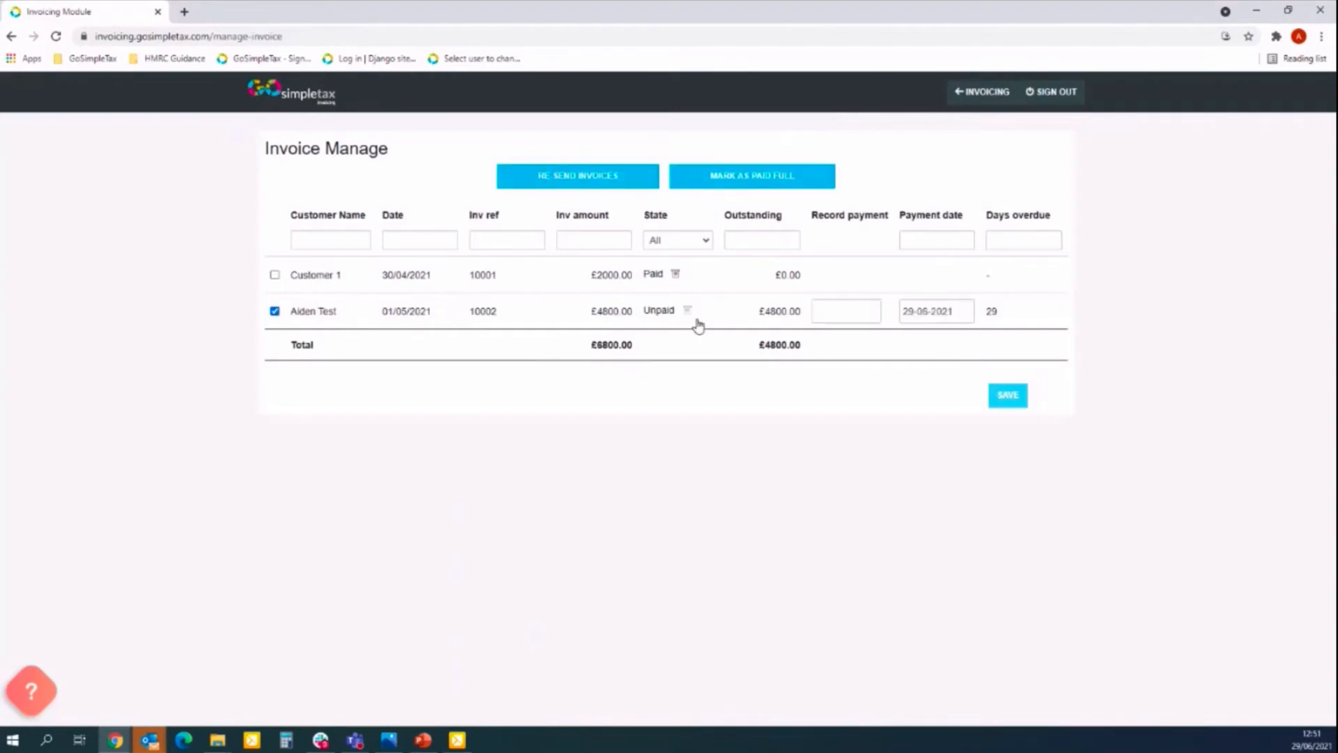
# Resend invoice 10002 by email with subject 'Outstanding invoice - AJC Fitness'.
pyautogui.click(583, 183)
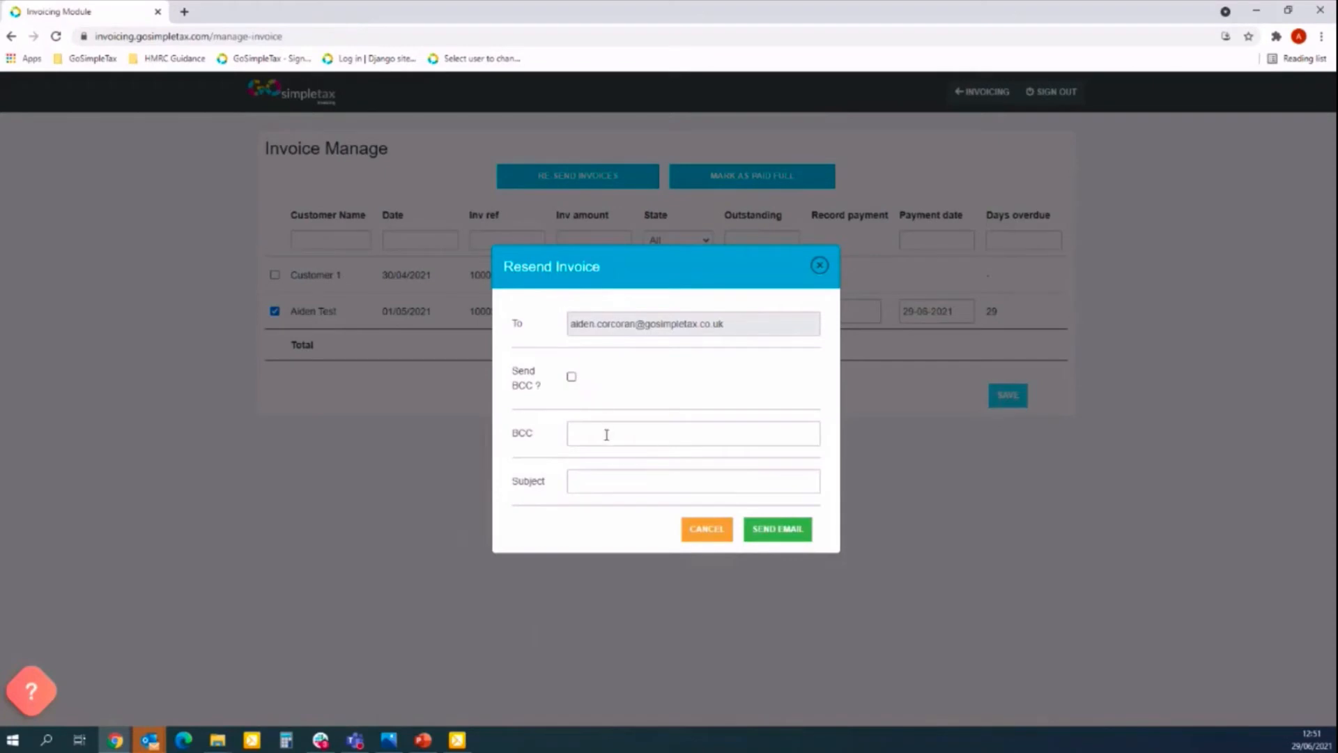
pyautogui.click(608, 488)
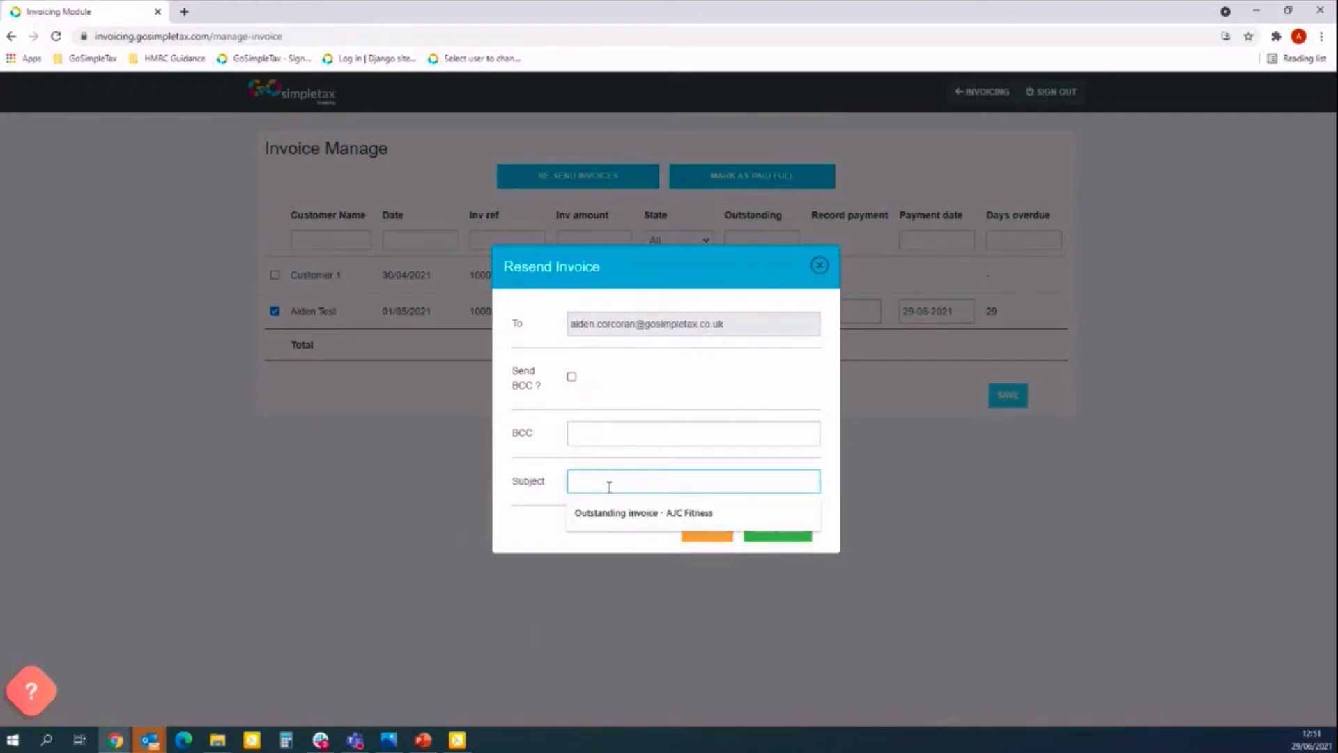
pyautogui.click(634, 513)
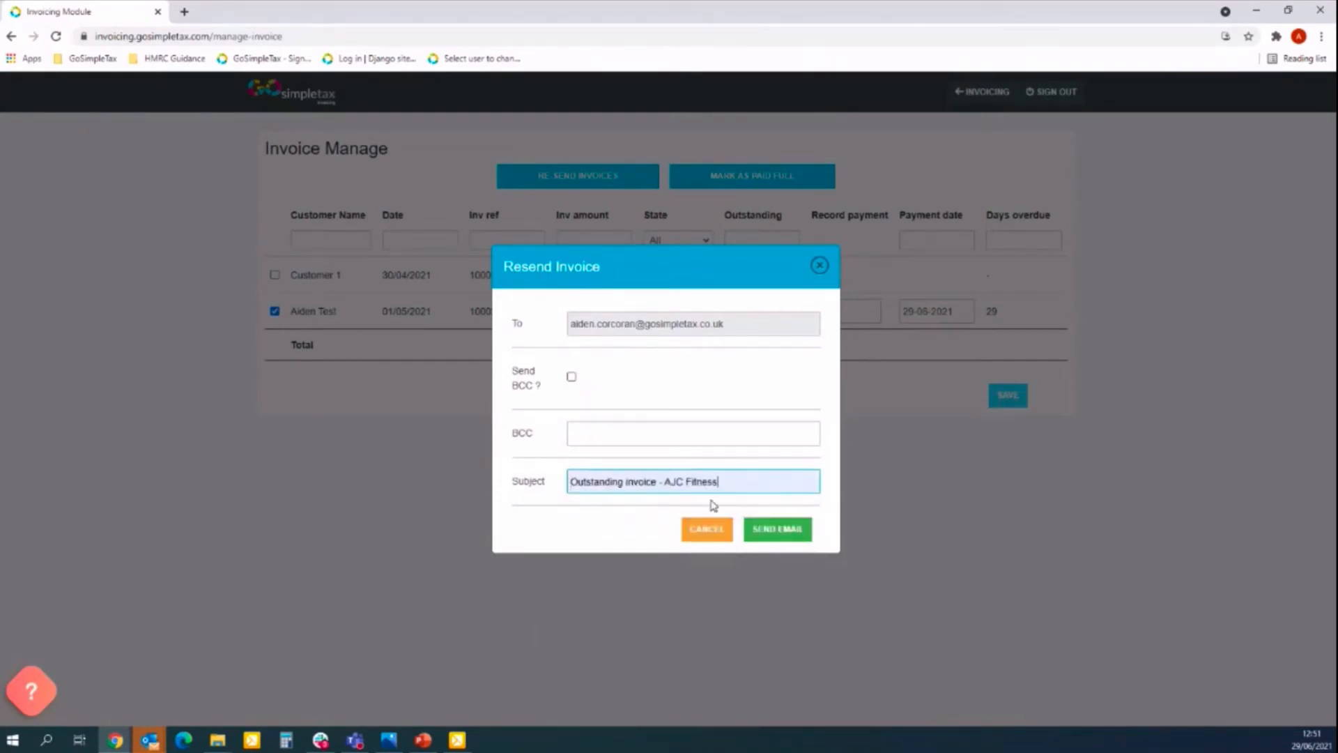
pyautogui.click(780, 534)
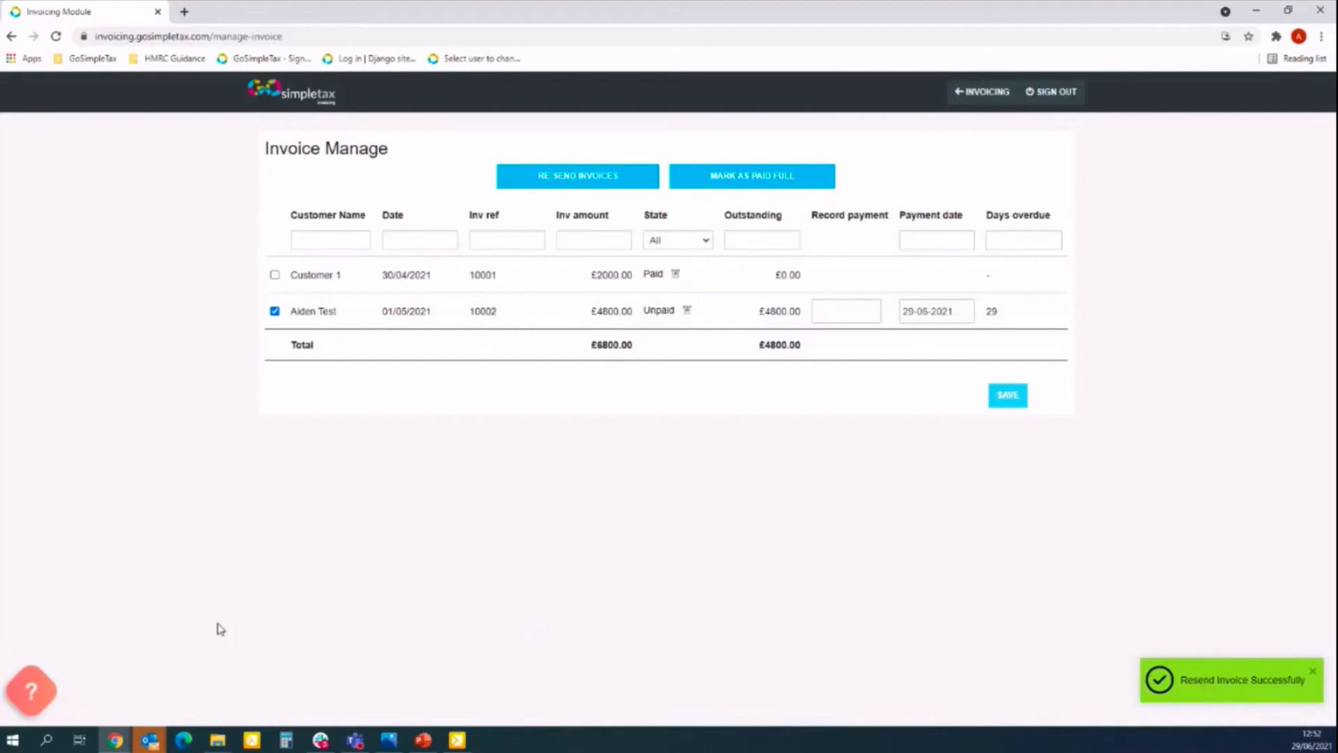
# Open the received 'Outstanding invoice - AJC Fitness' email's invoice.pdf attachment.
pyautogui.moveTo(150, 739)
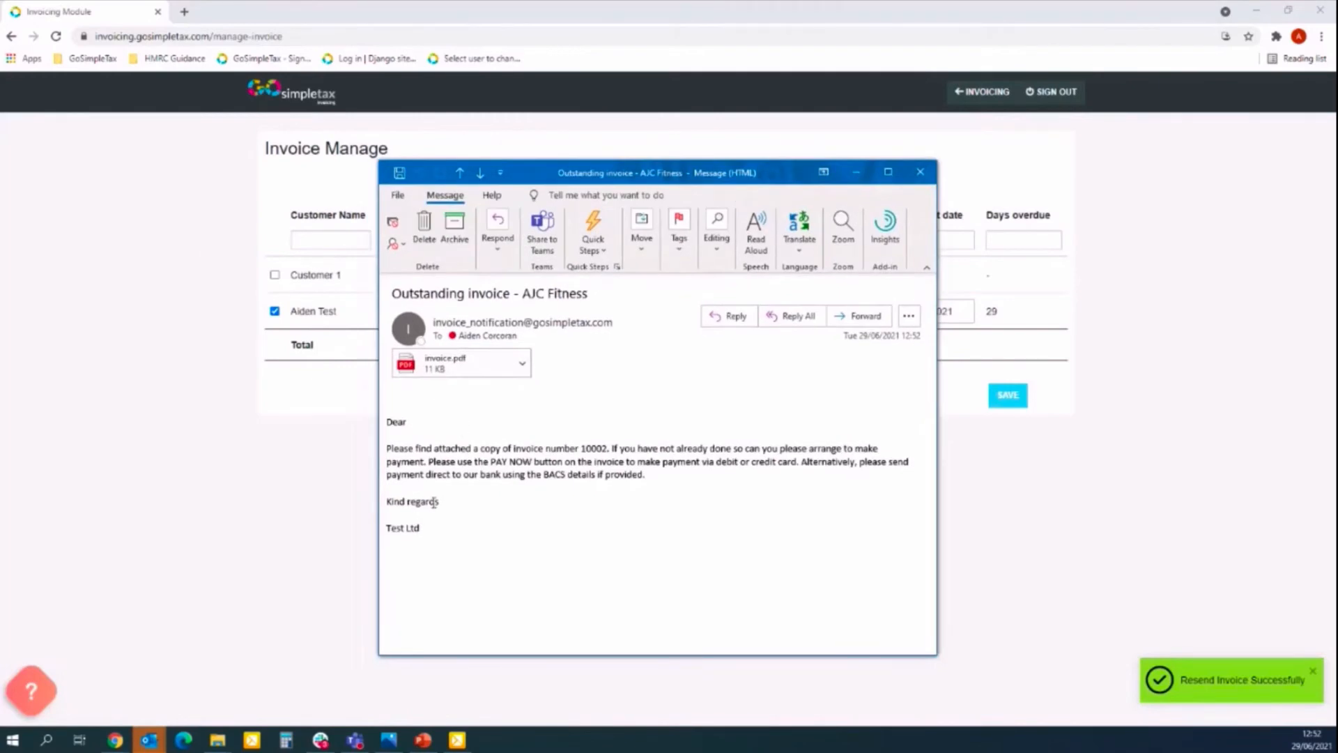
pyautogui.click(472, 375)
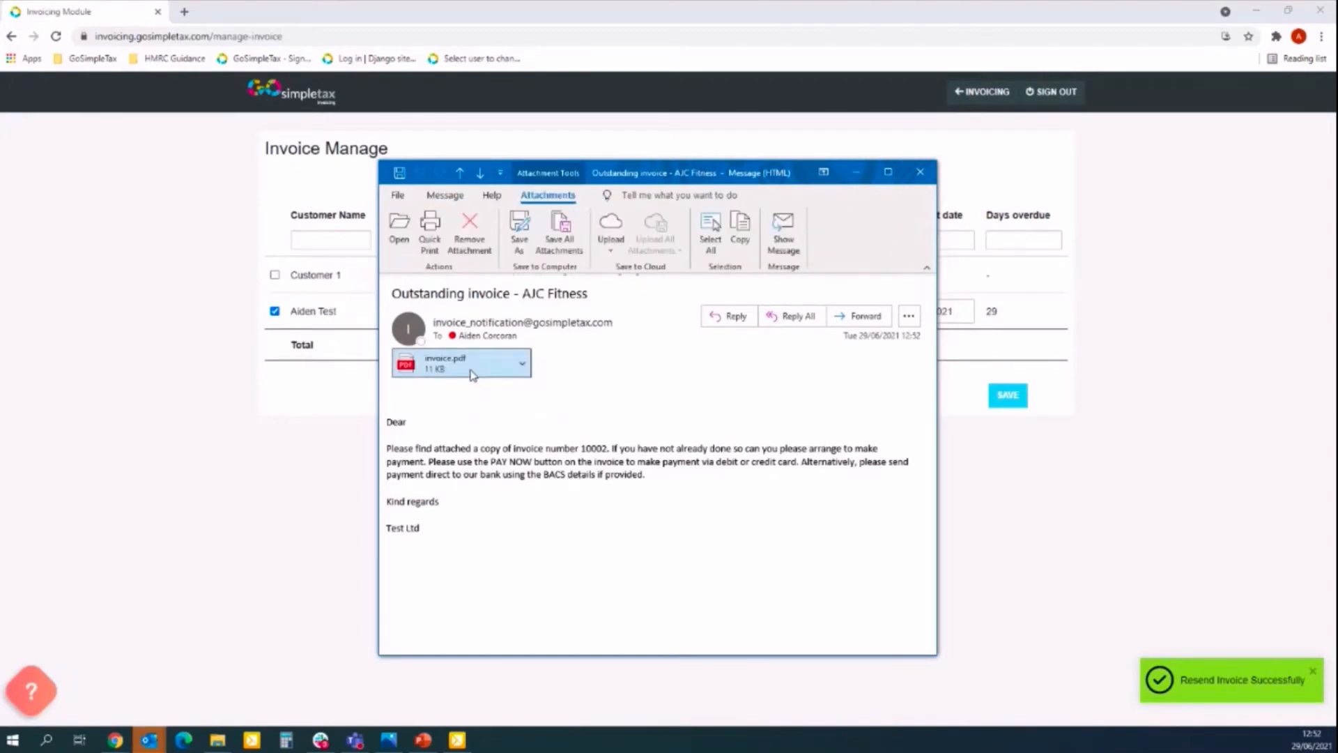
pyautogui.doubleClick(471, 375)
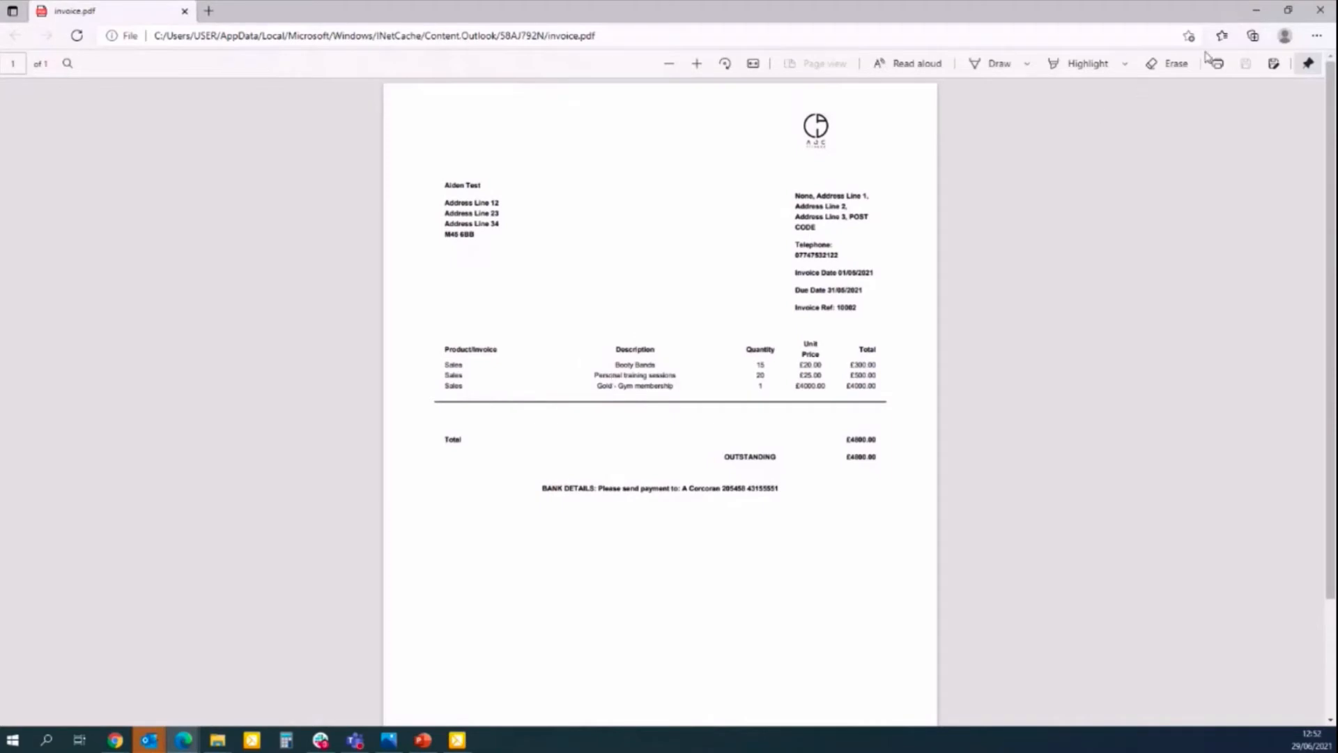
# Close the invoice.pdf view after confirming £4800.00 outstanding.
pyautogui.click(1319, 10)
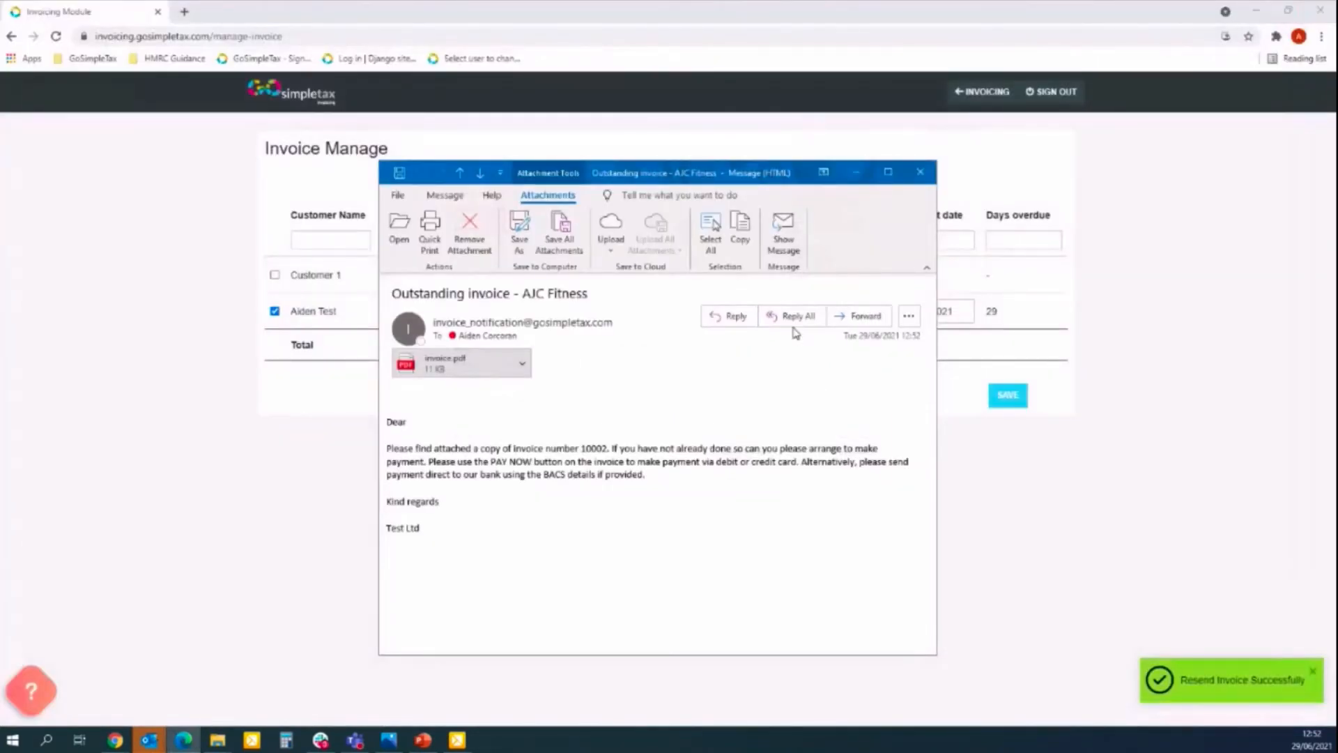
# Close the email, deselect invoice 10002, and return to the invoicing dashboard.
pyautogui.click(920, 180)
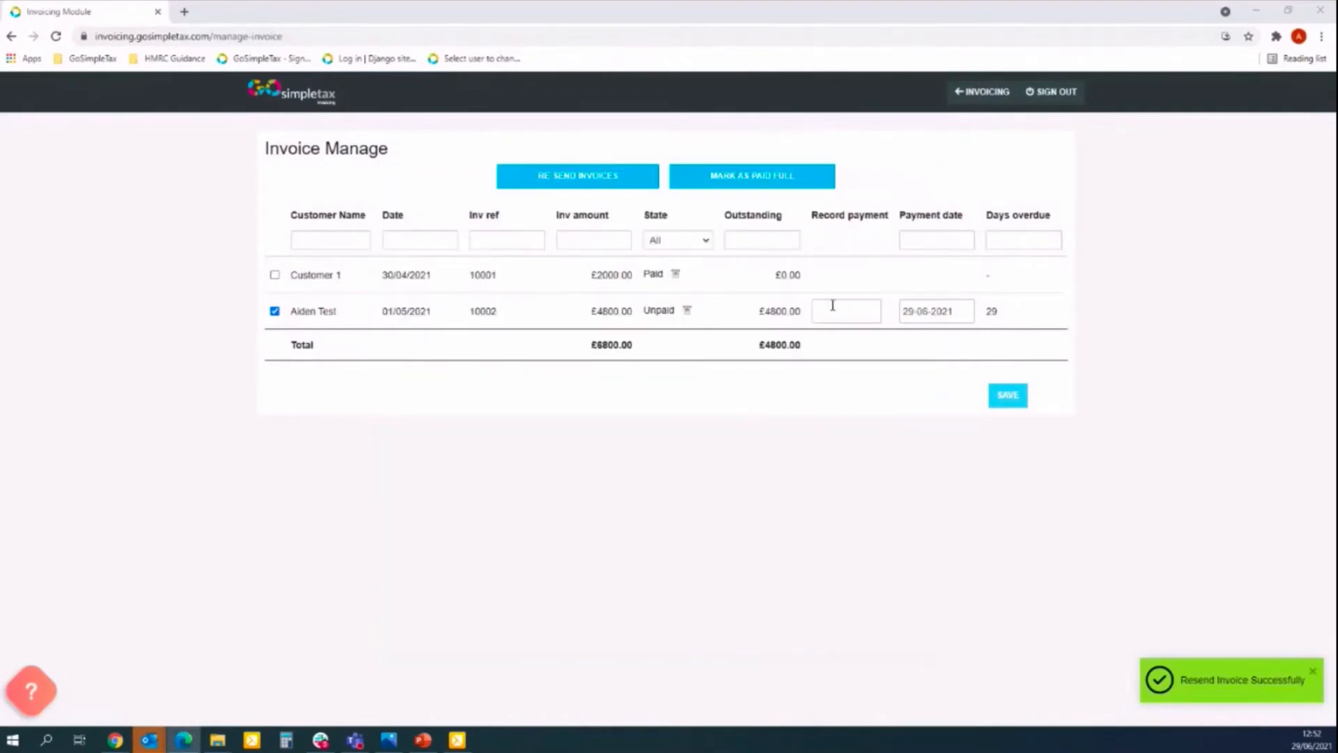
pyautogui.click(275, 310)
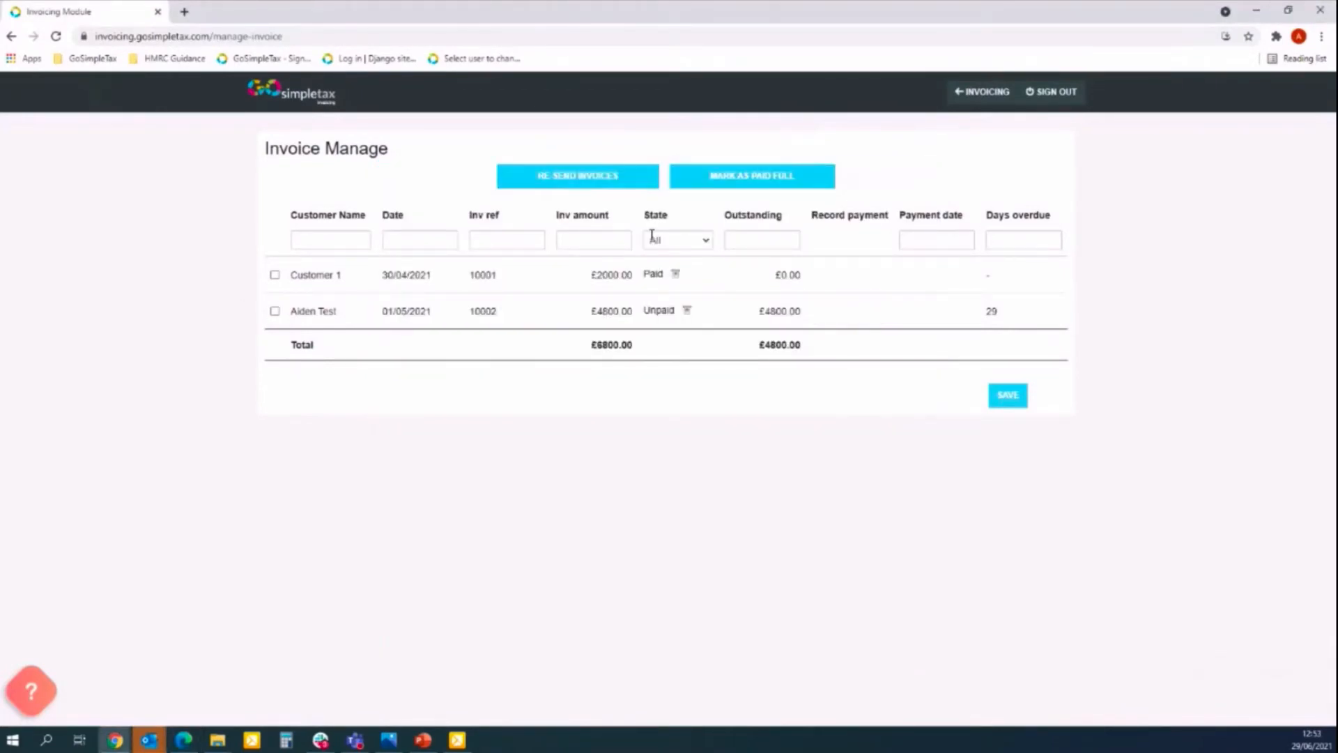
pyautogui.click(983, 93)
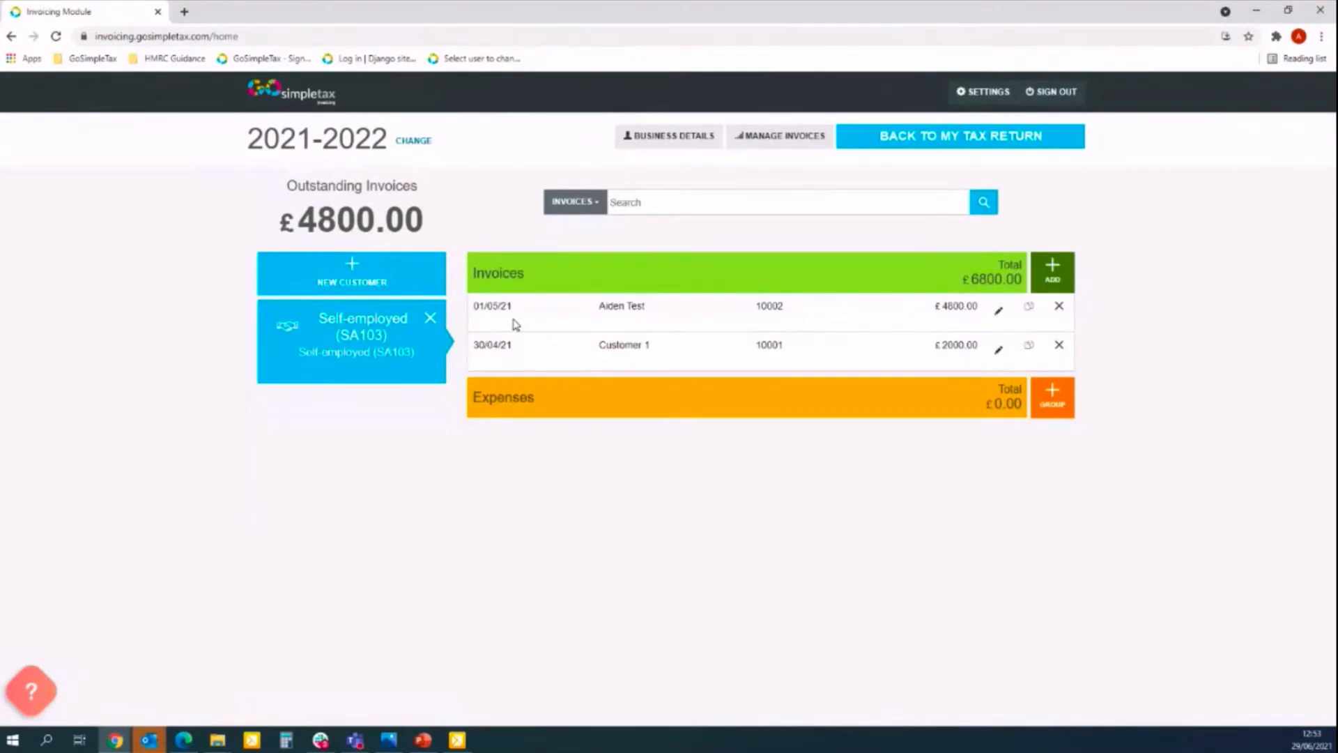
# Add the Car, van & travel expenses category and start a new Fuel expense under it.
pyautogui.click(1058, 406)
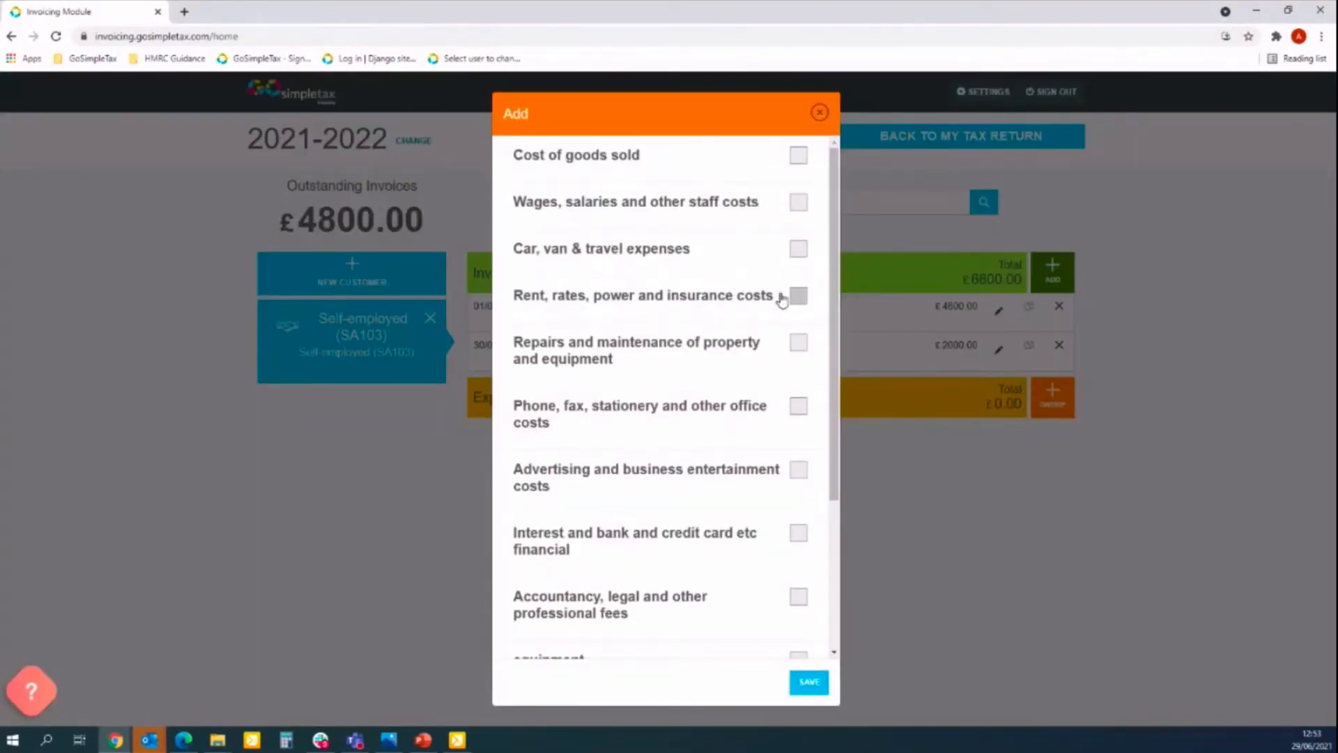
pyautogui.click(798, 249)
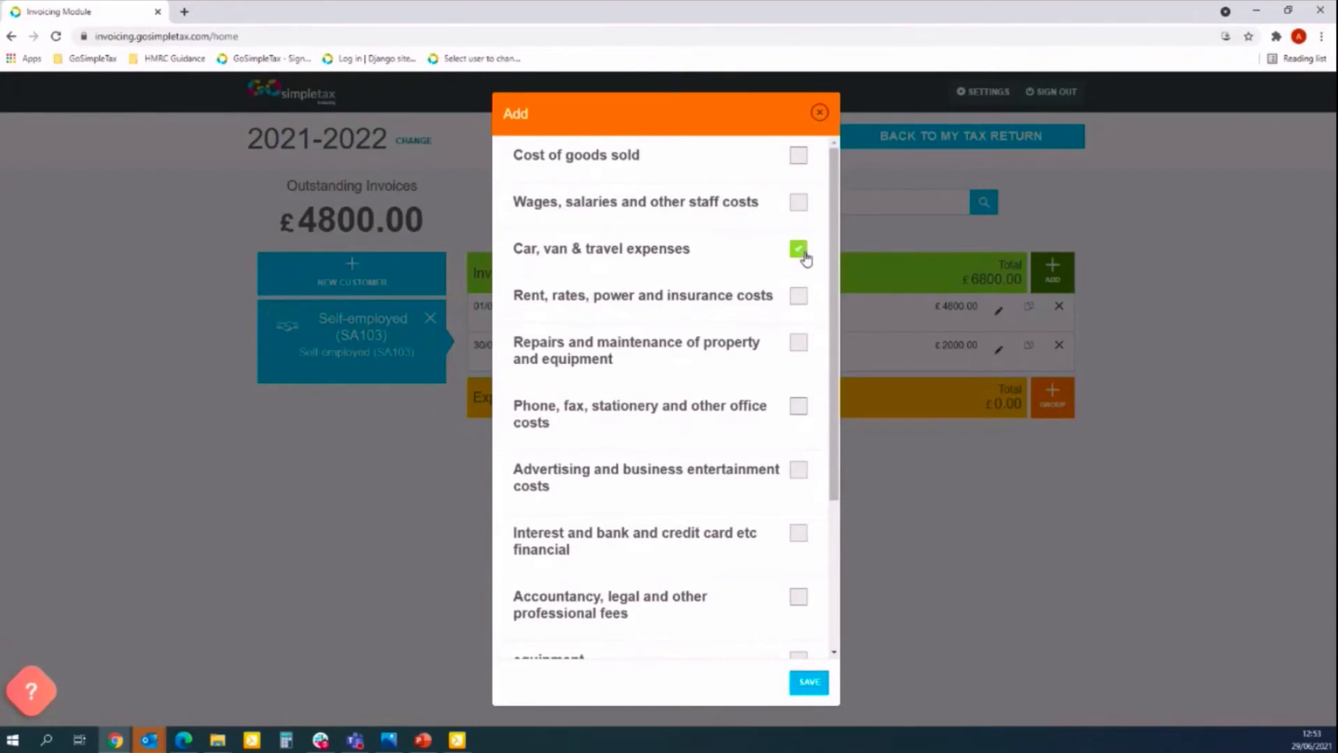
pyautogui.click(810, 682)
pyautogui.click(1057, 443)
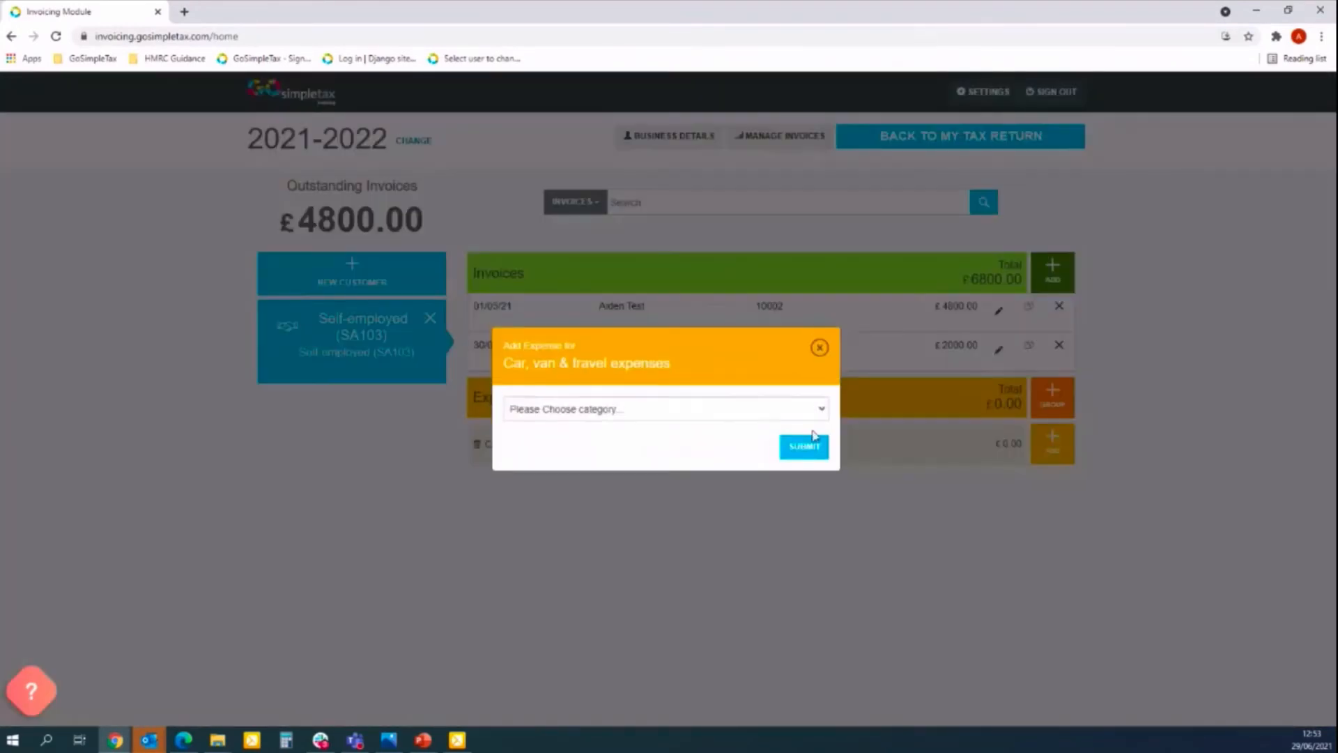
pyautogui.click(740, 408)
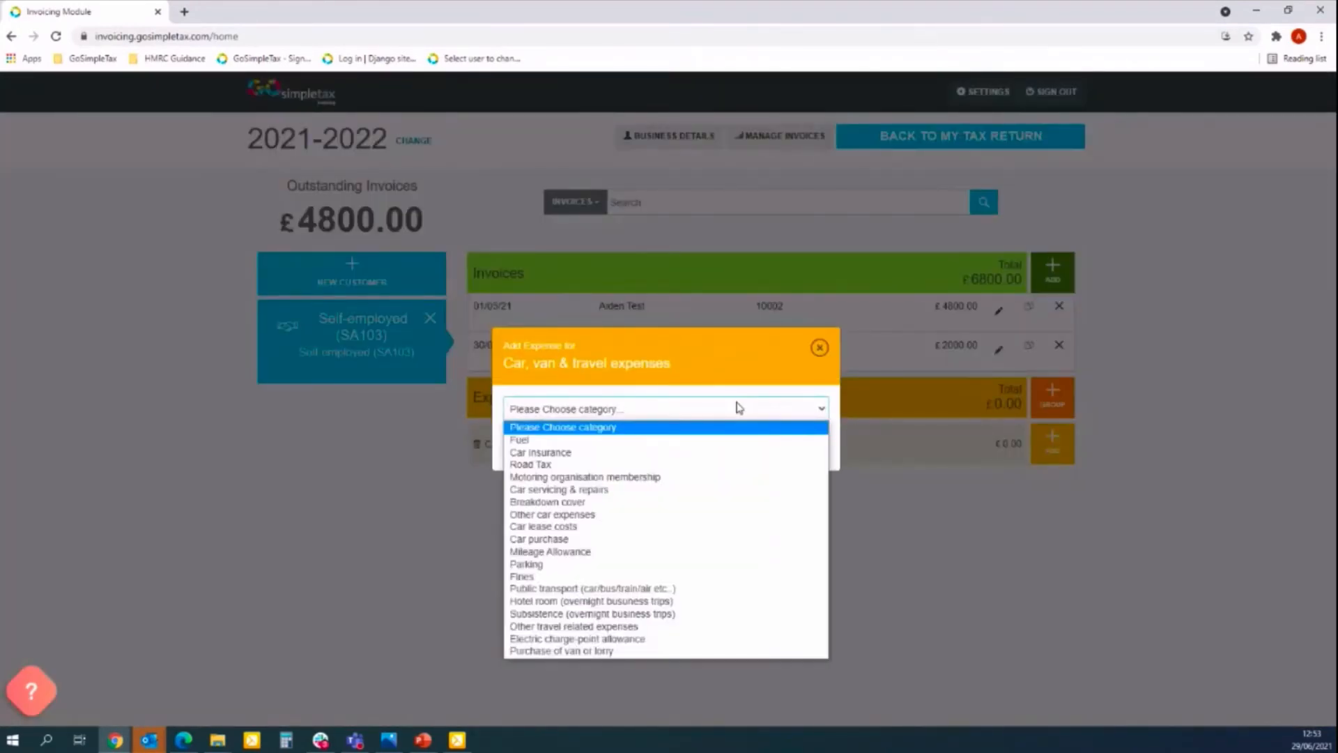
pyautogui.click(535, 440)
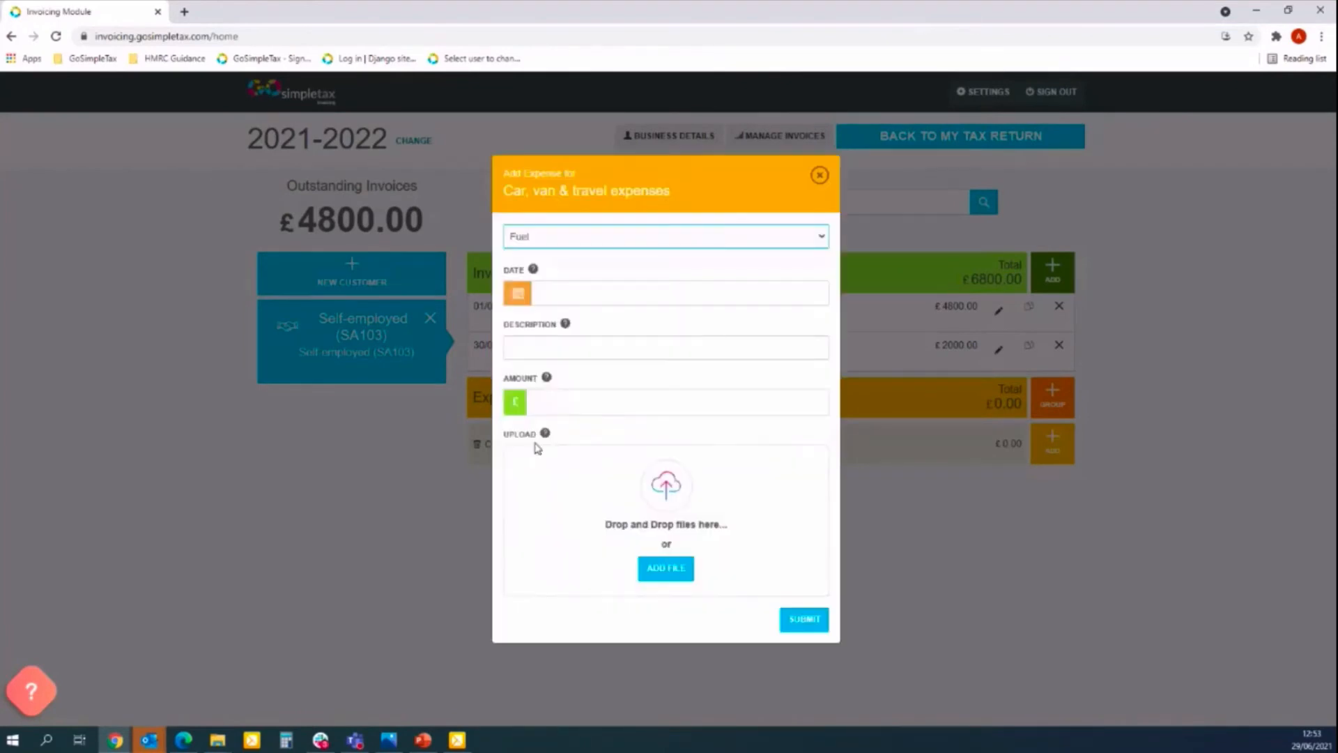
# Enter 'Fuel - April' as the expense description.
pyautogui.click(571, 293)
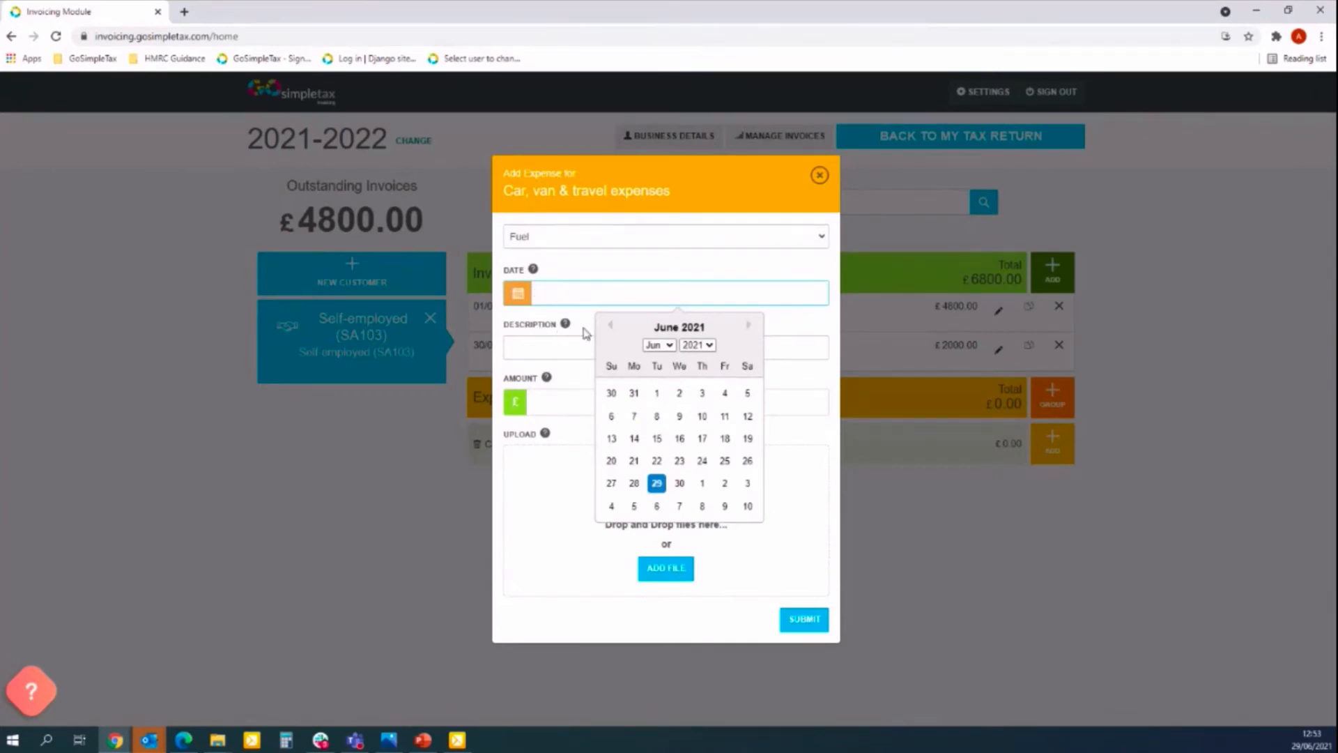
pyautogui.click(572, 352)
pyautogui.click(573, 352)
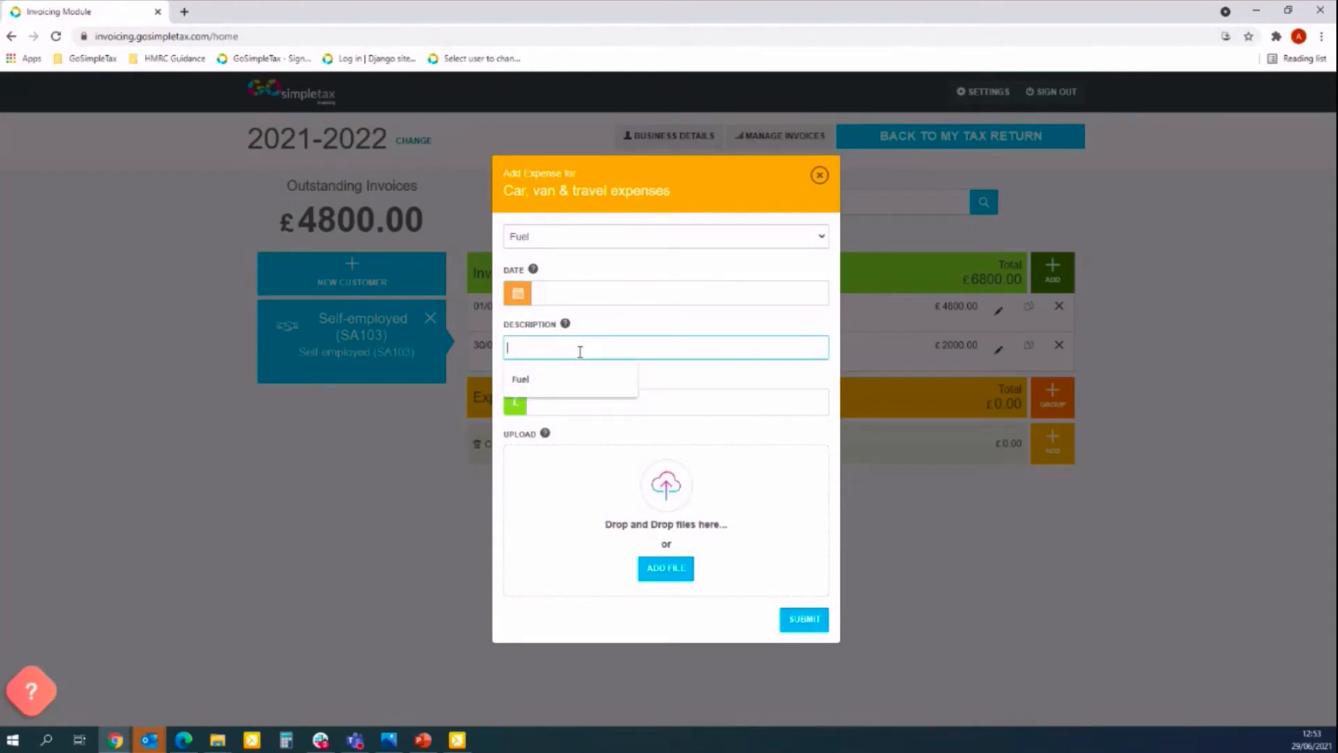
pyautogui.click(585, 377)
pyautogui.write('- M')
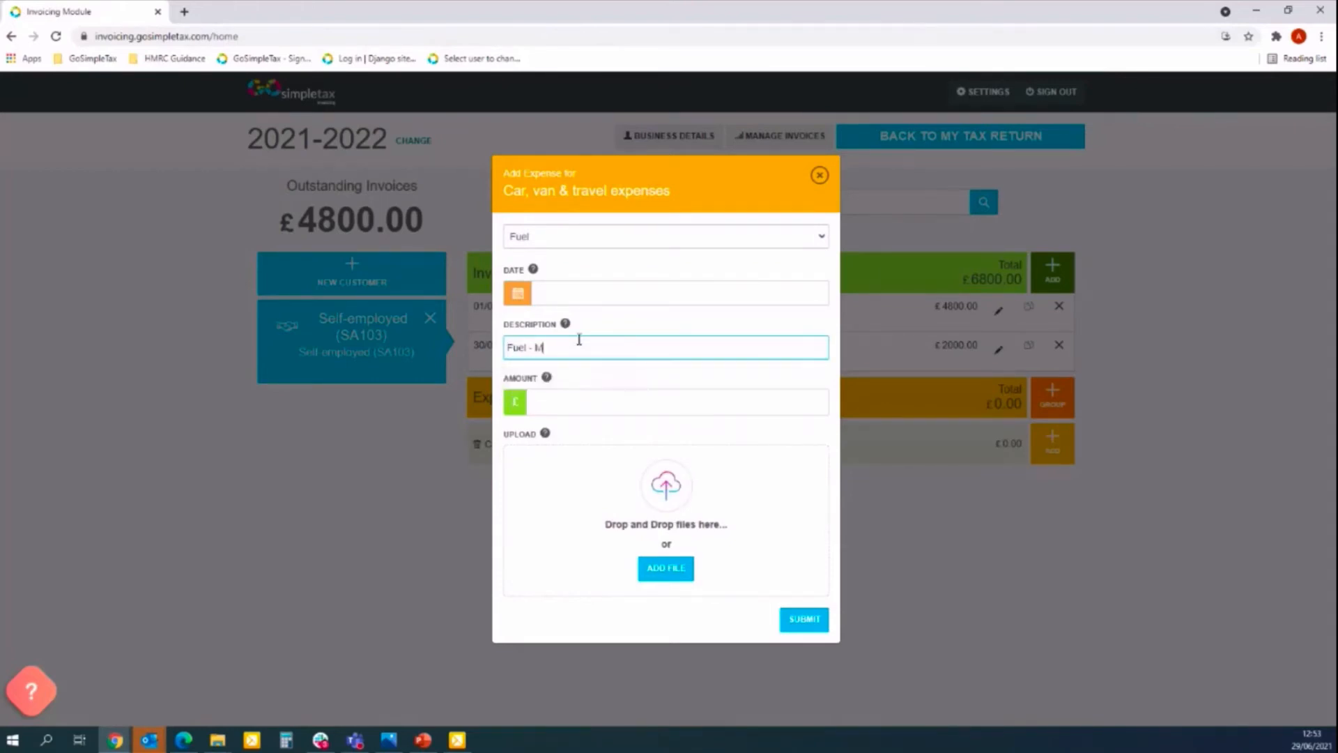
pyautogui.press('BackSpace')
pyautogui.write('April')
# Set the expense date to 30/04/2021 and the amount to 350.
pyautogui.click(571, 289)
pyautogui.click(659, 344)
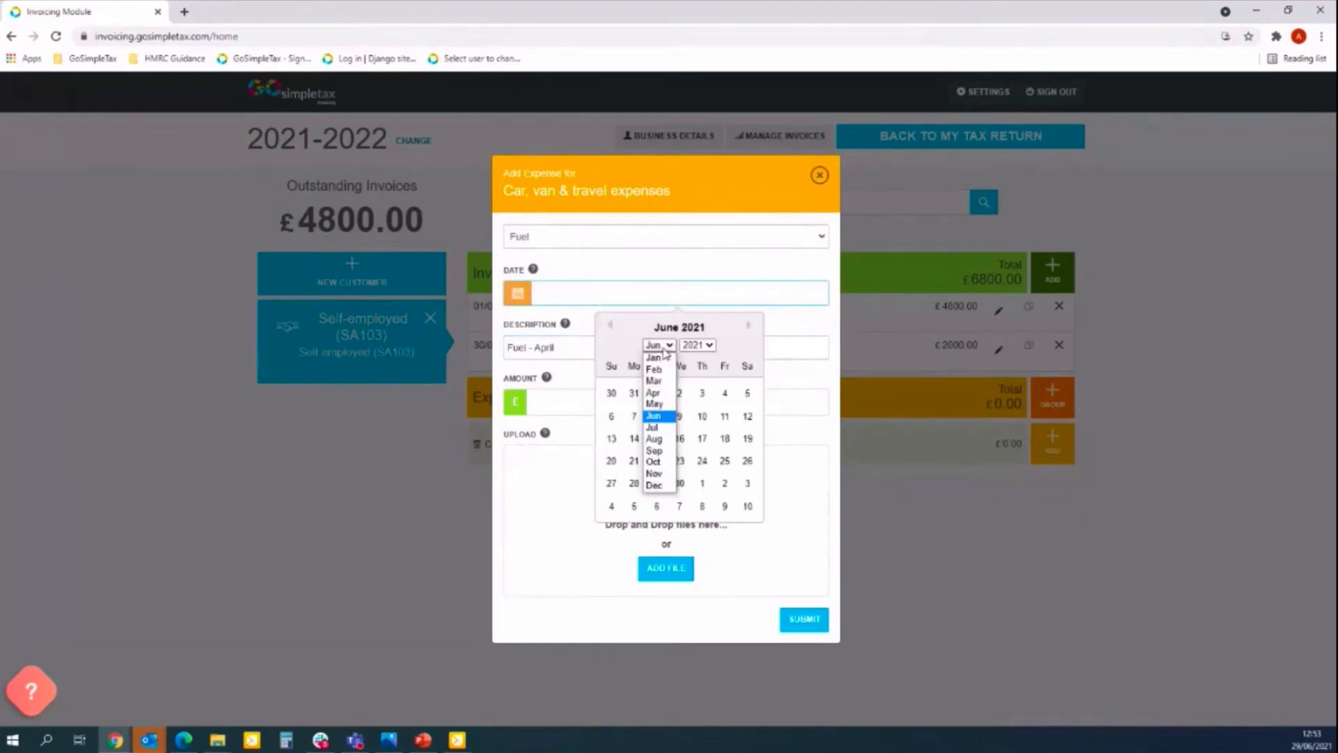
pyautogui.click(659, 398)
pyautogui.click(723, 481)
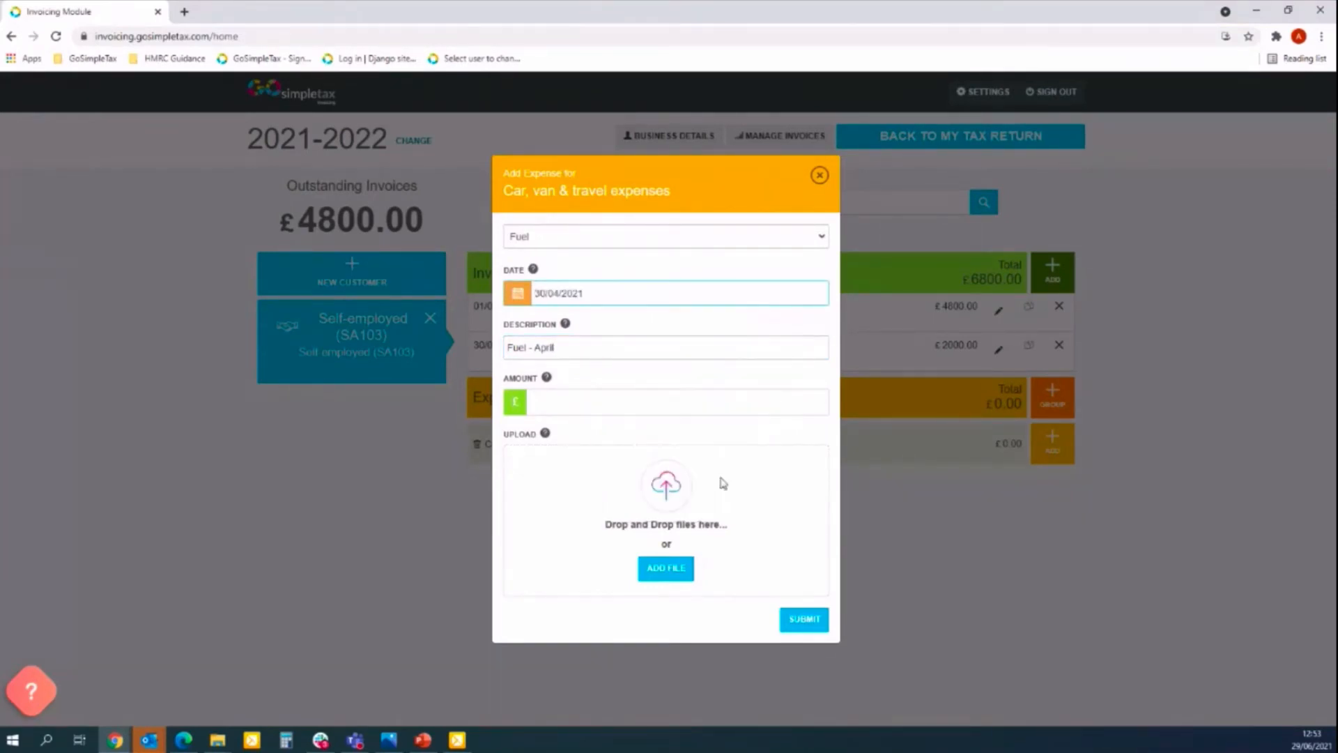
pyautogui.click(558, 408)
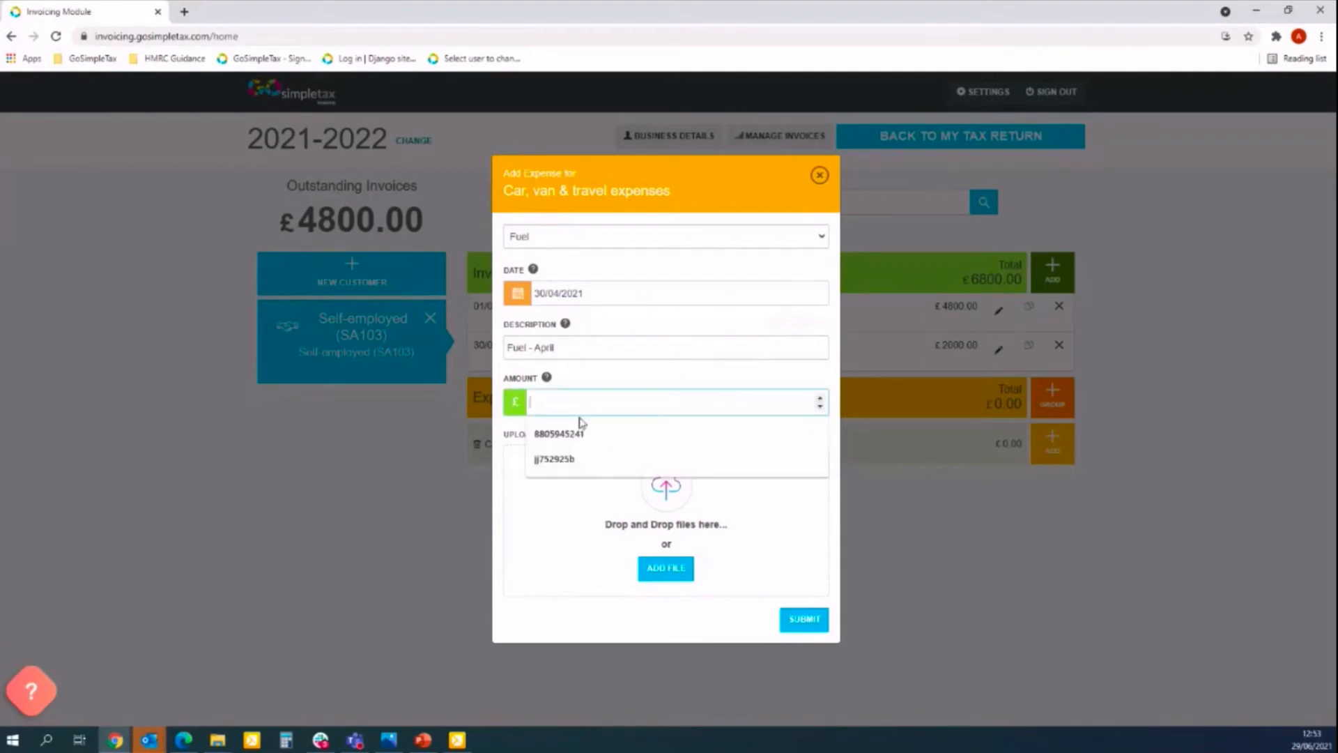
pyautogui.click(583, 396)
pyautogui.click(583, 396)
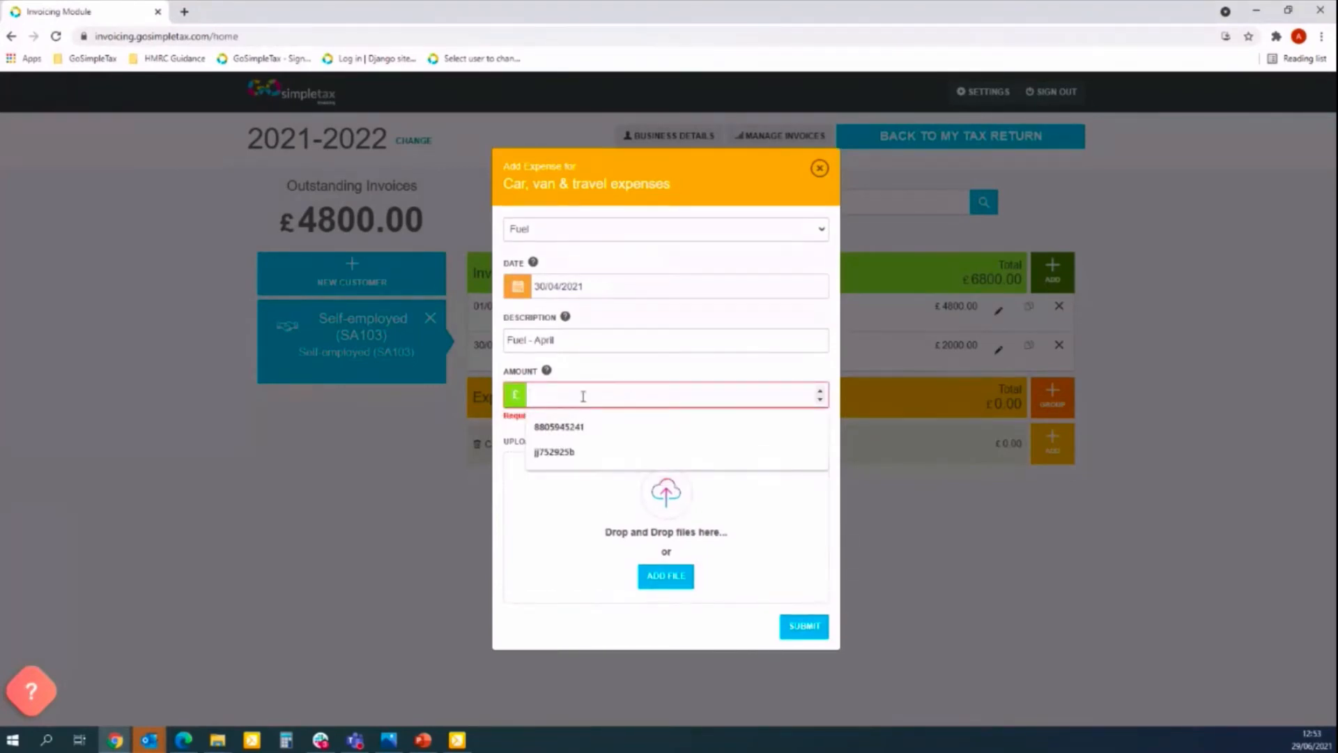
pyautogui.write('350')
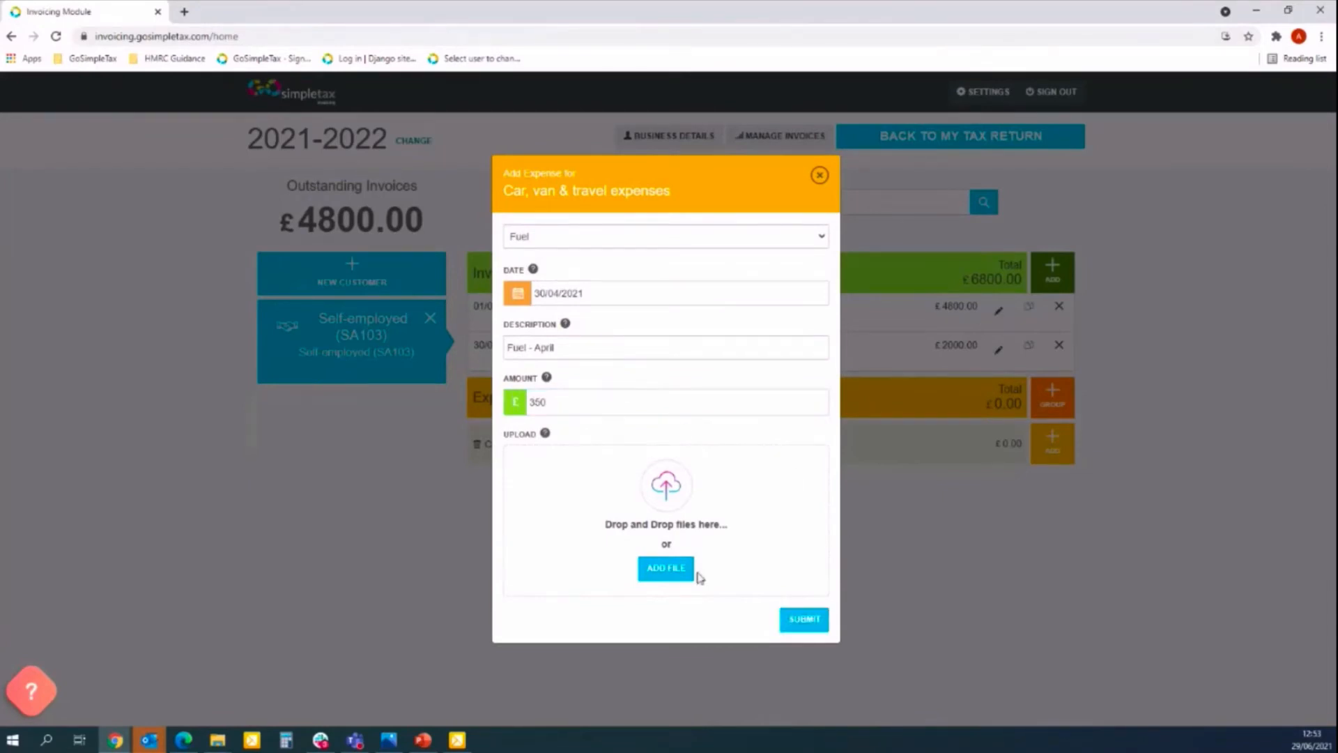
# Skip attaching a receipt and submit the Fuel - April expense.
pyautogui.click(665, 573)
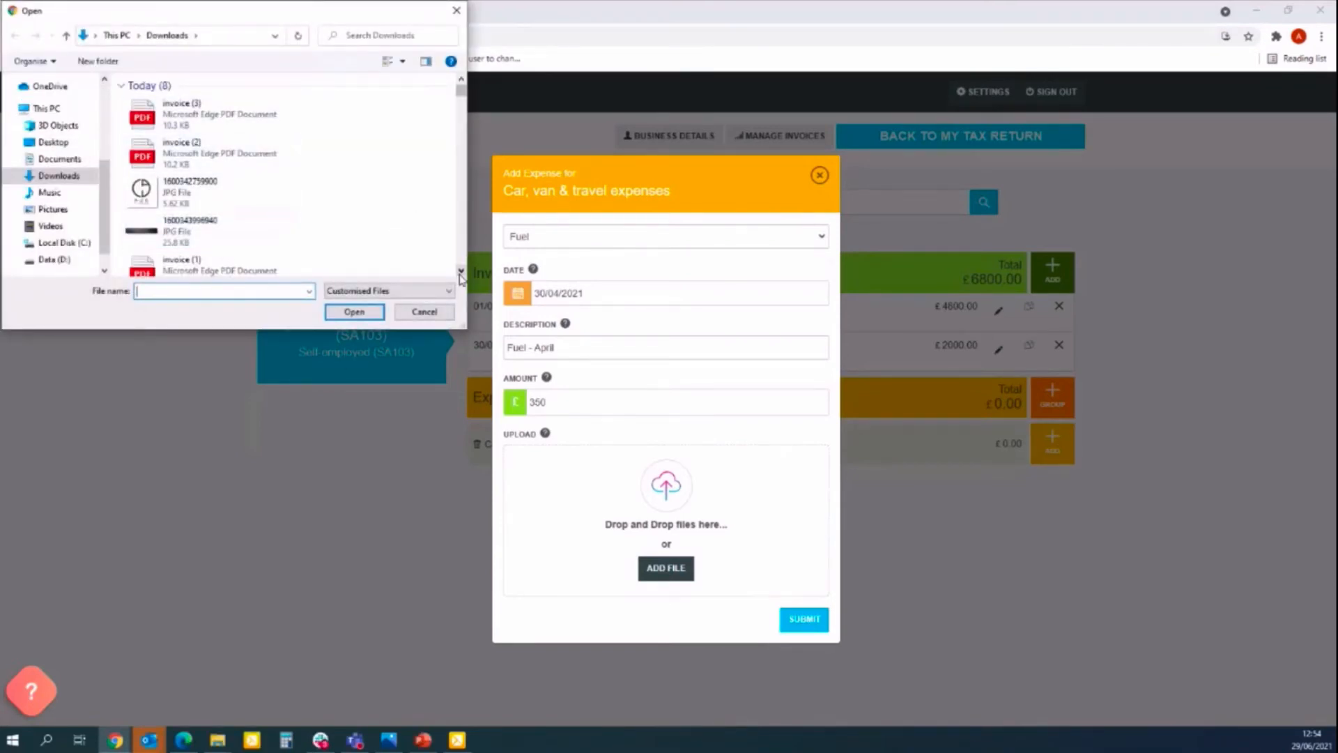
pyautogui.scroll(-3, 461, 274)
pyautogui.click(426, 312)
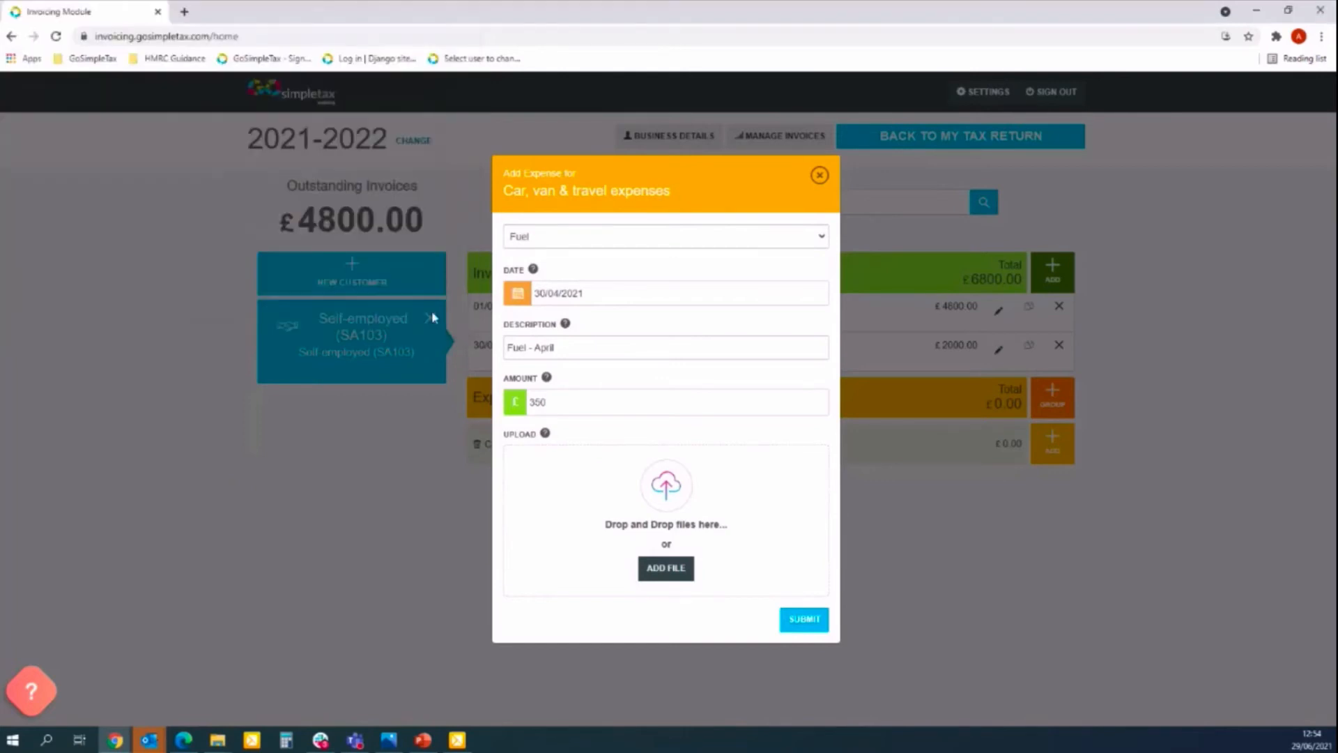
pyautogui.click(808, 624)
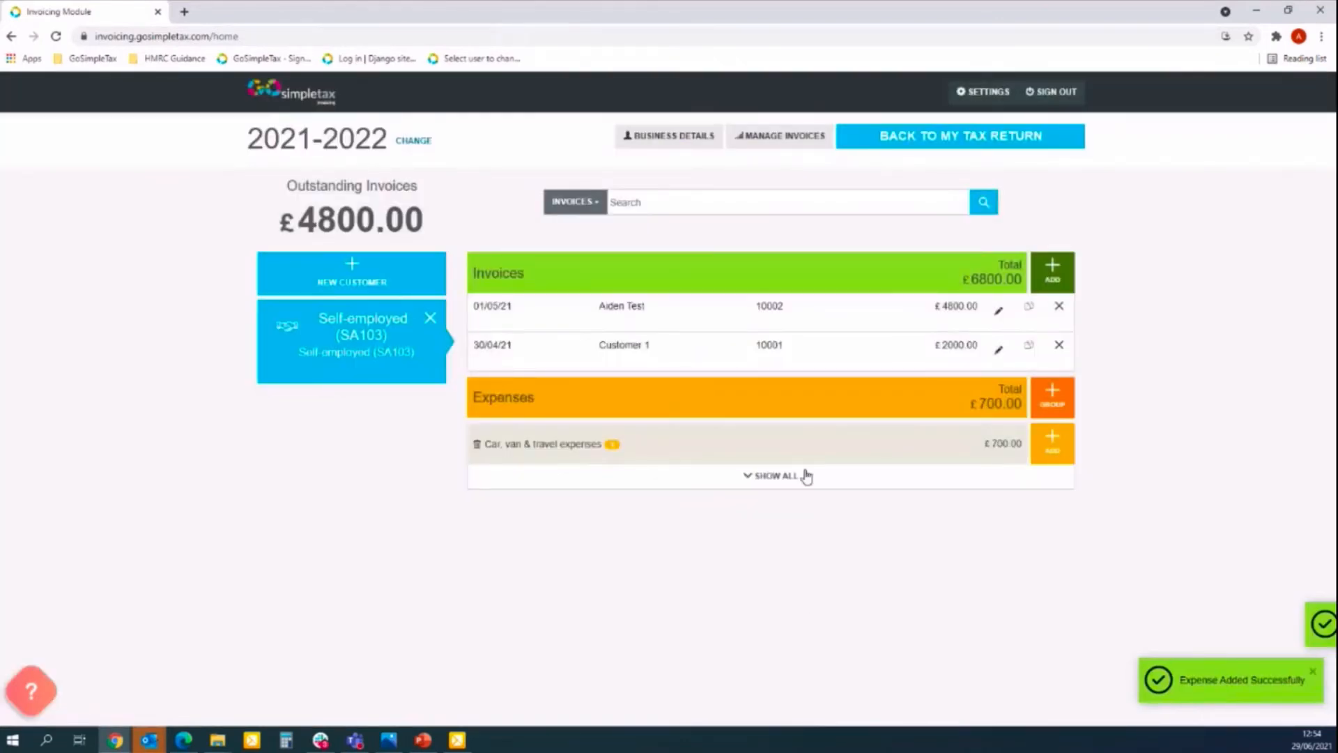
pyautogui.click(768, 479)
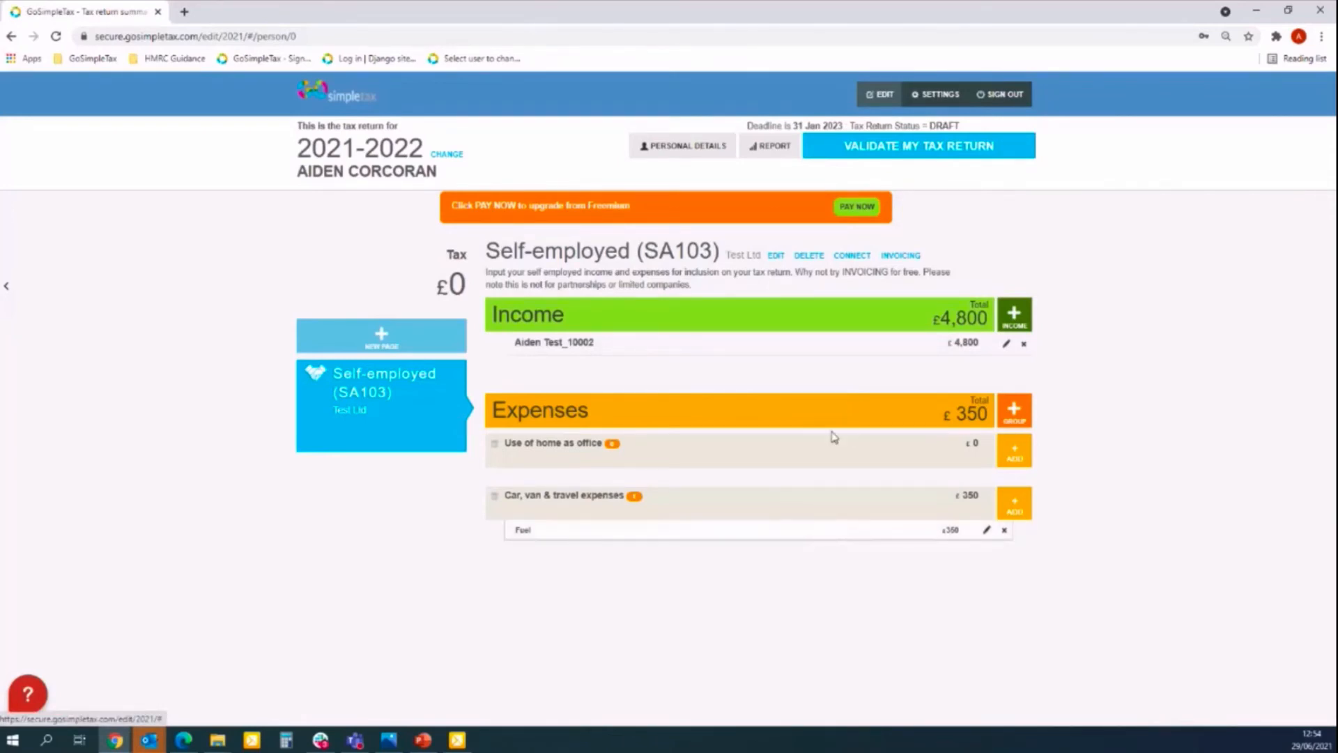
pyautogui.click(901, 256)
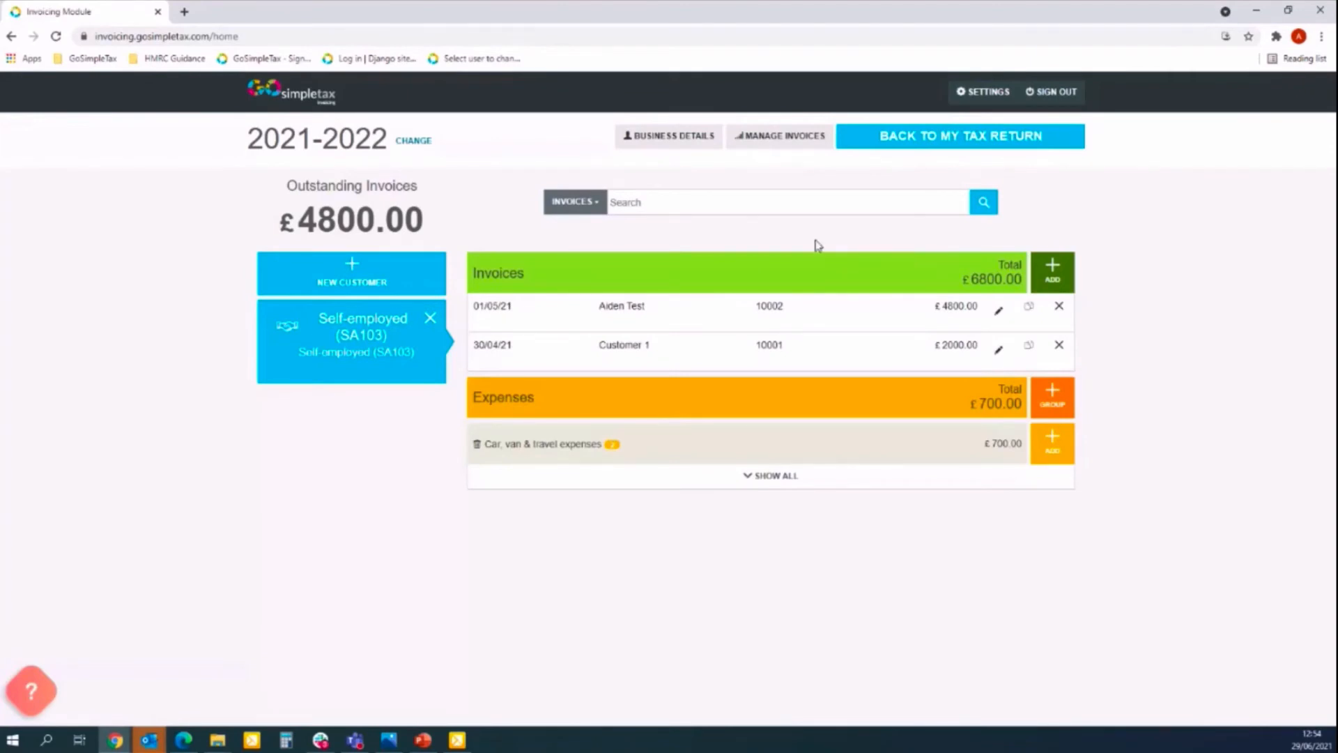
# Change Amount Paid on invoice 10002 to 2000 and save it.
pyautogui.click(999, 312)
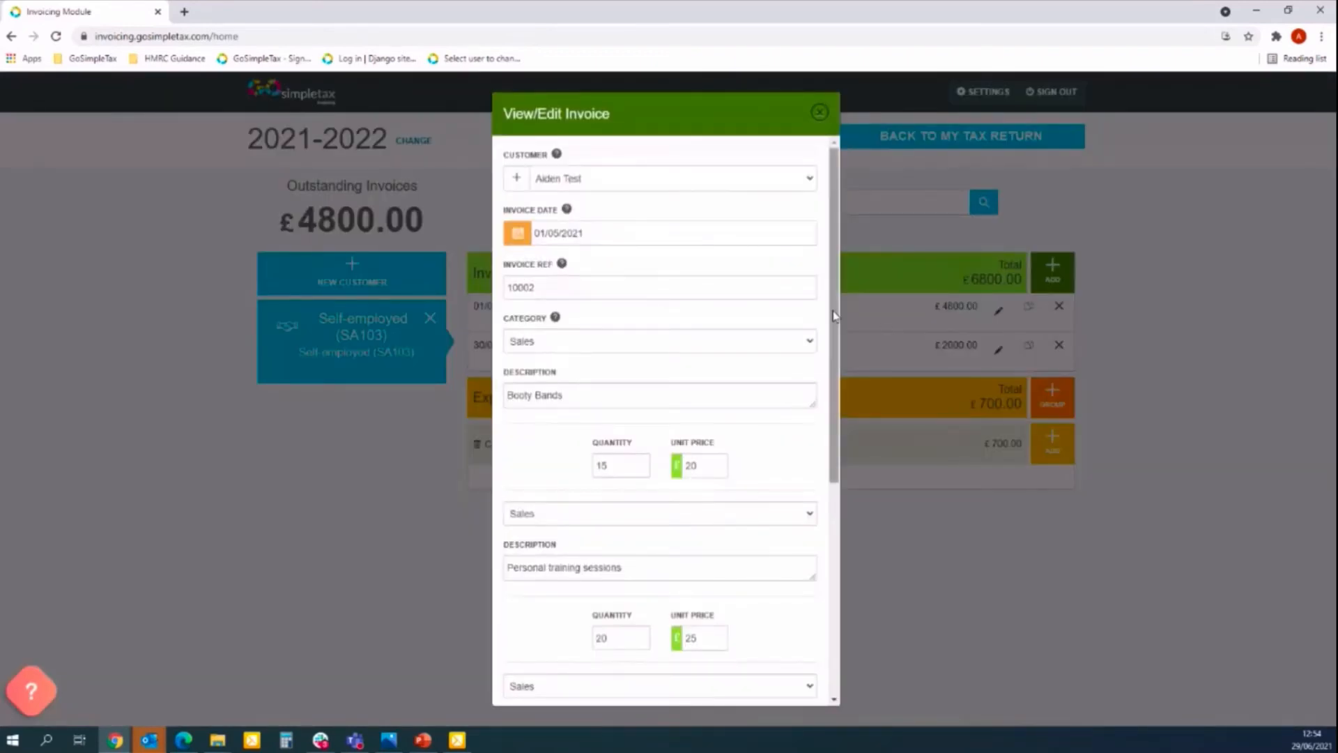
pyautogui.moveTo(836, 320); pyautogui.dragTo(836, 542)
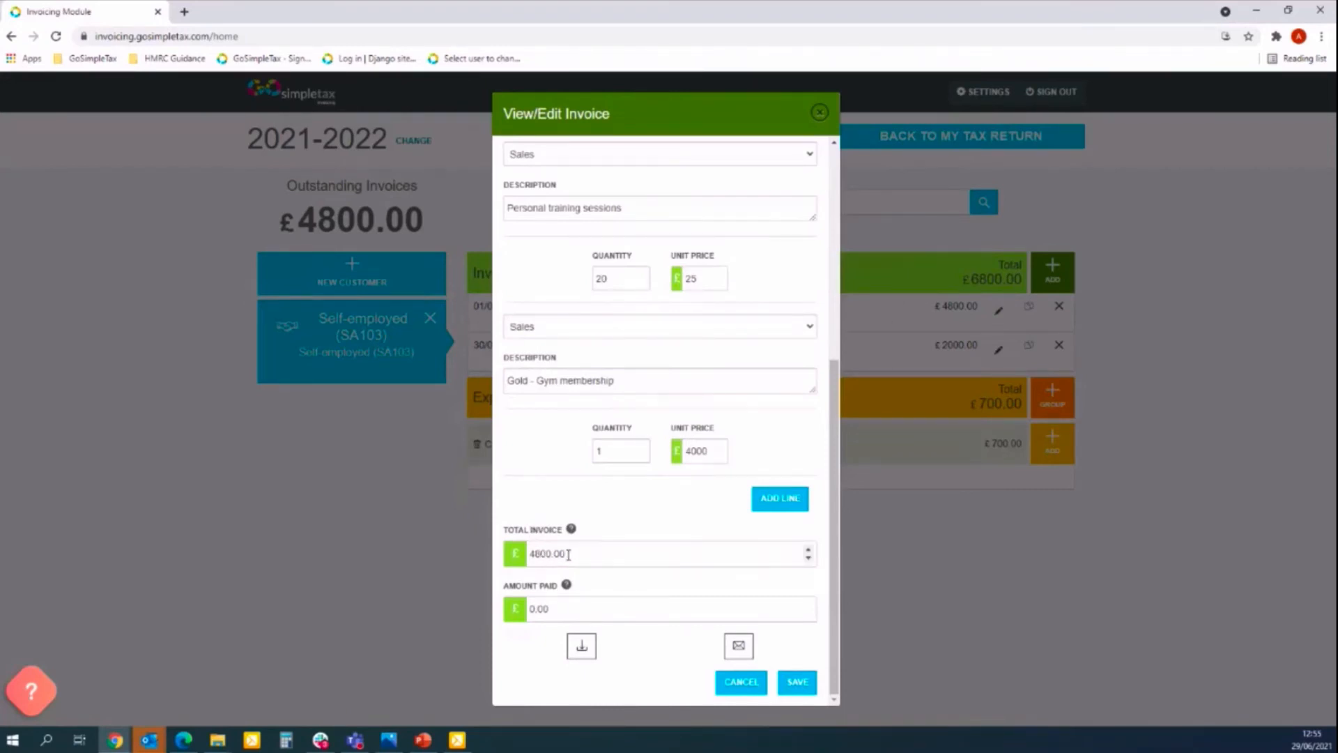
pyautogui.click(565, 609)
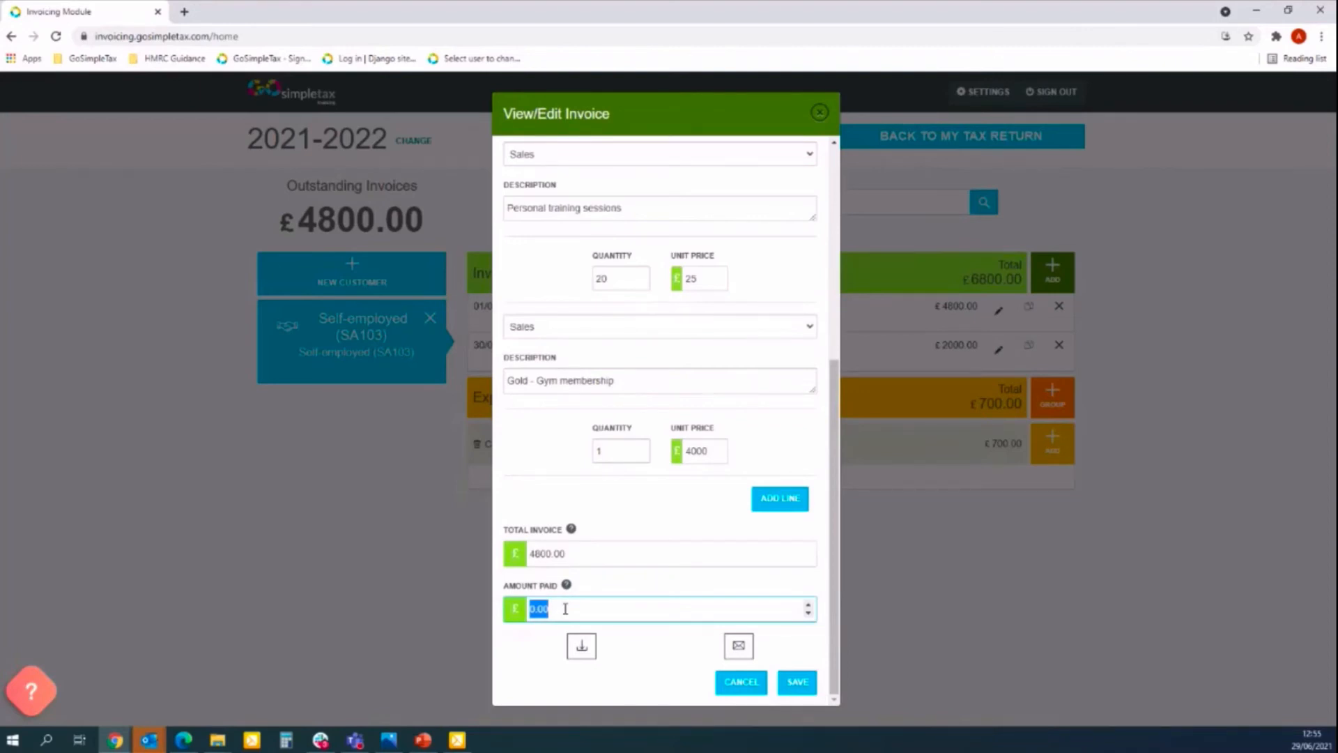
pyautogui.write('2000')
pyautogui.click(798, 682)
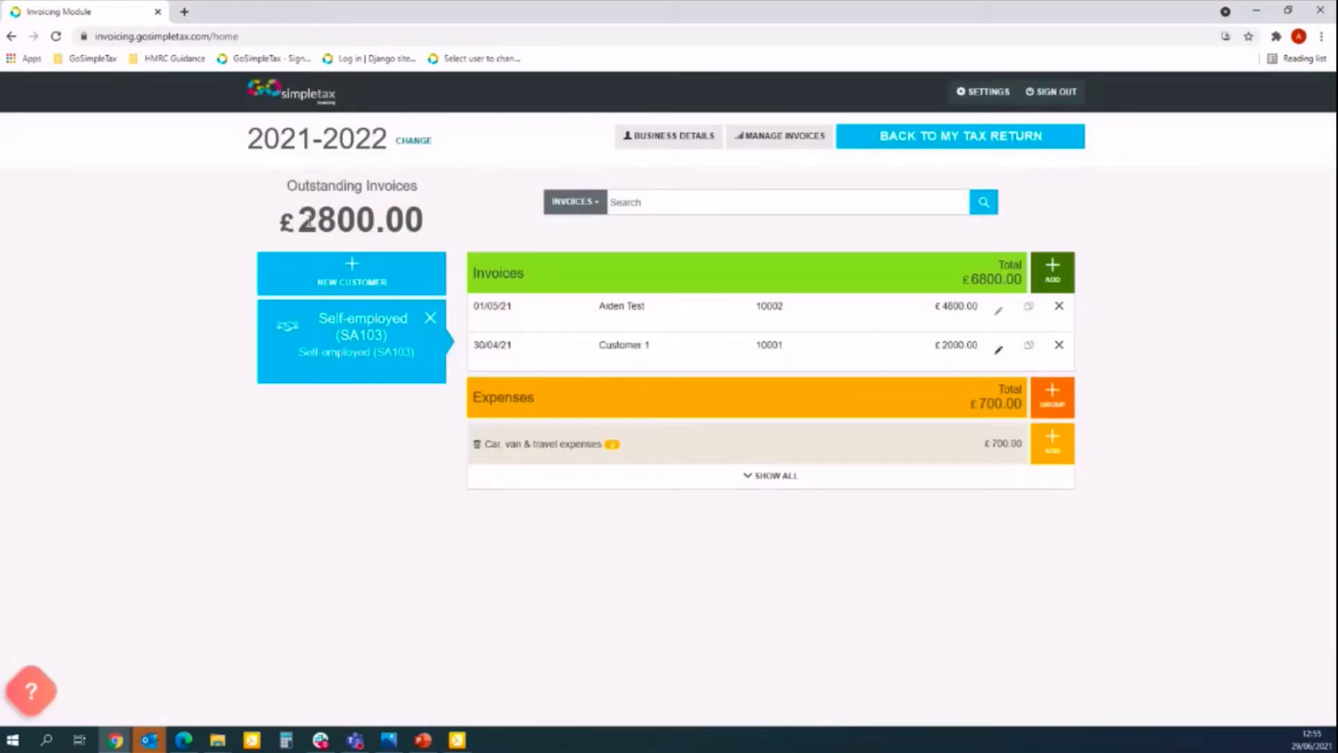
# In Manage Invoices, give invoice 10002 payment date 29/06/2021 and mark it paid in full.
pyautogui.click(797, 141)
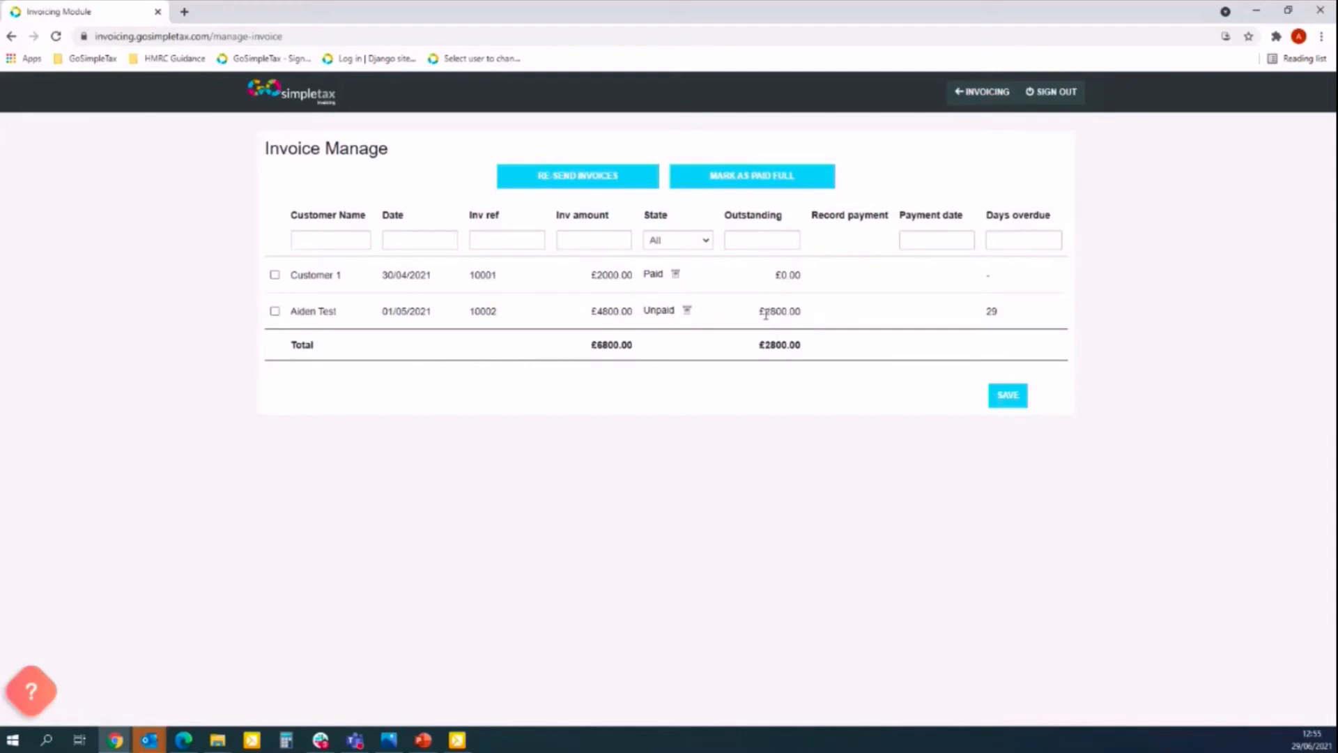
pyautogui.click(274, 313)
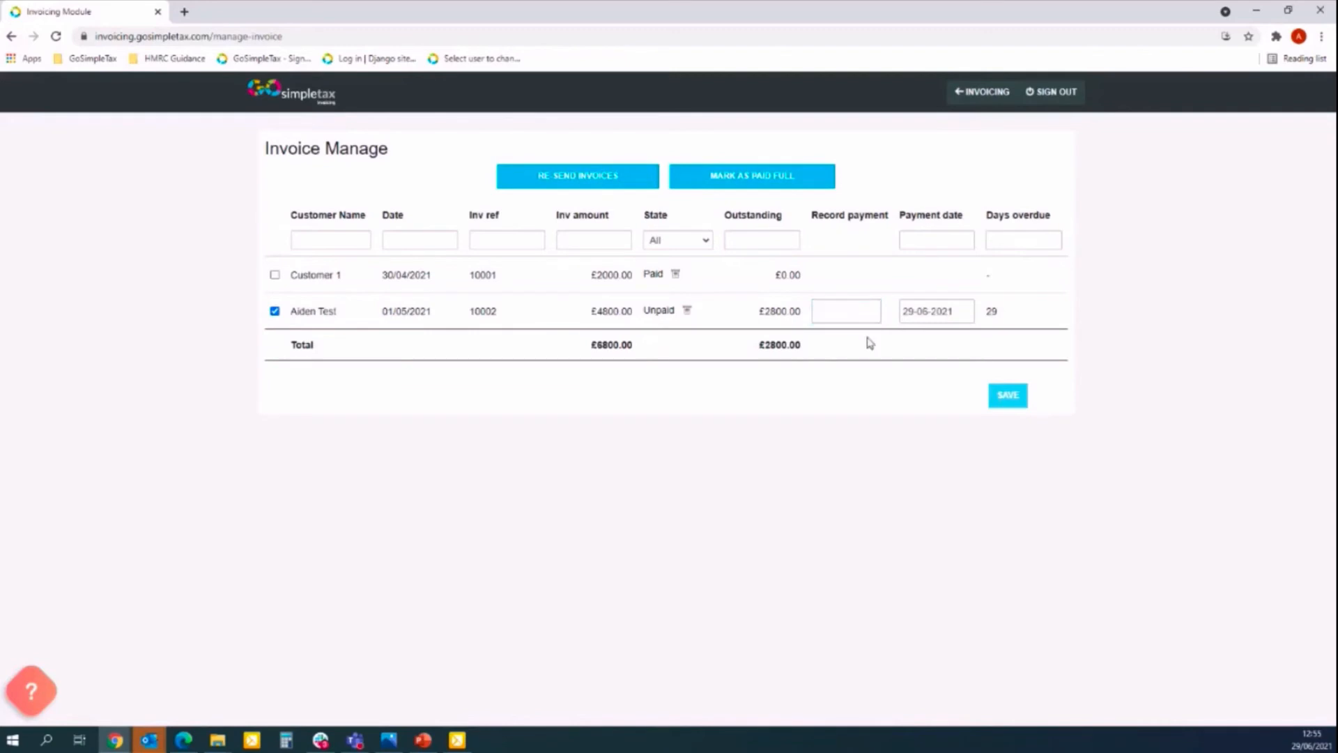
pyautogui.click(850, 317)
pyautogui.write('29/06/2021')
pyautogui.click(697, 302)
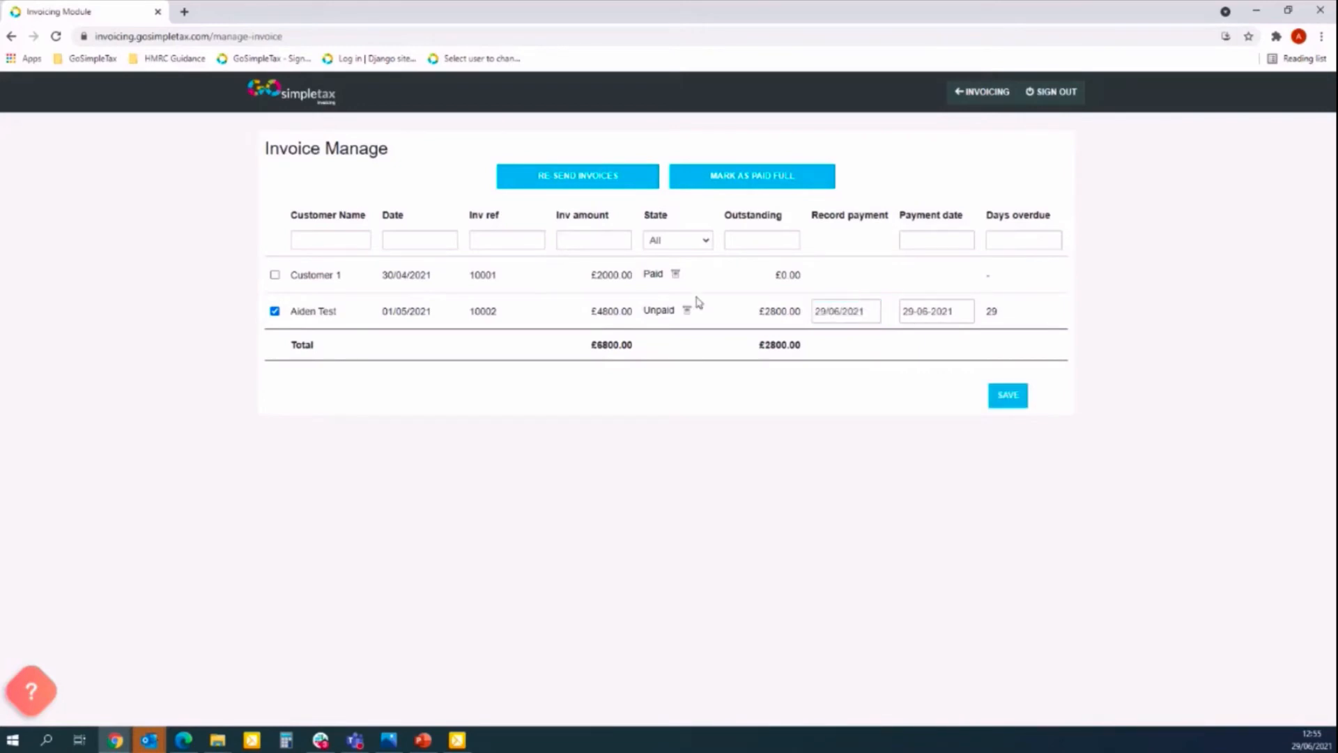
pyautogui.click(742, 185)
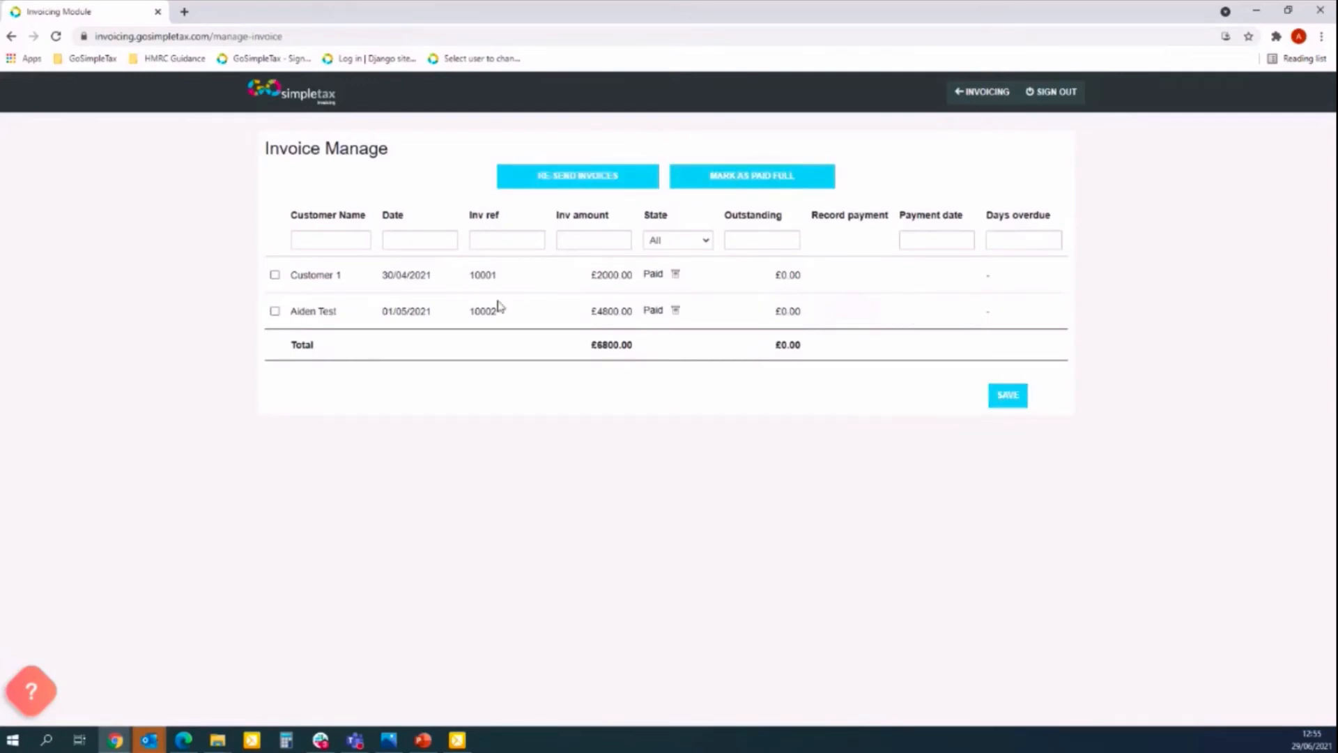
# Go back to the invoicing dashboard and open the invoice template Settings page.
pyautogui.click(982, 92)
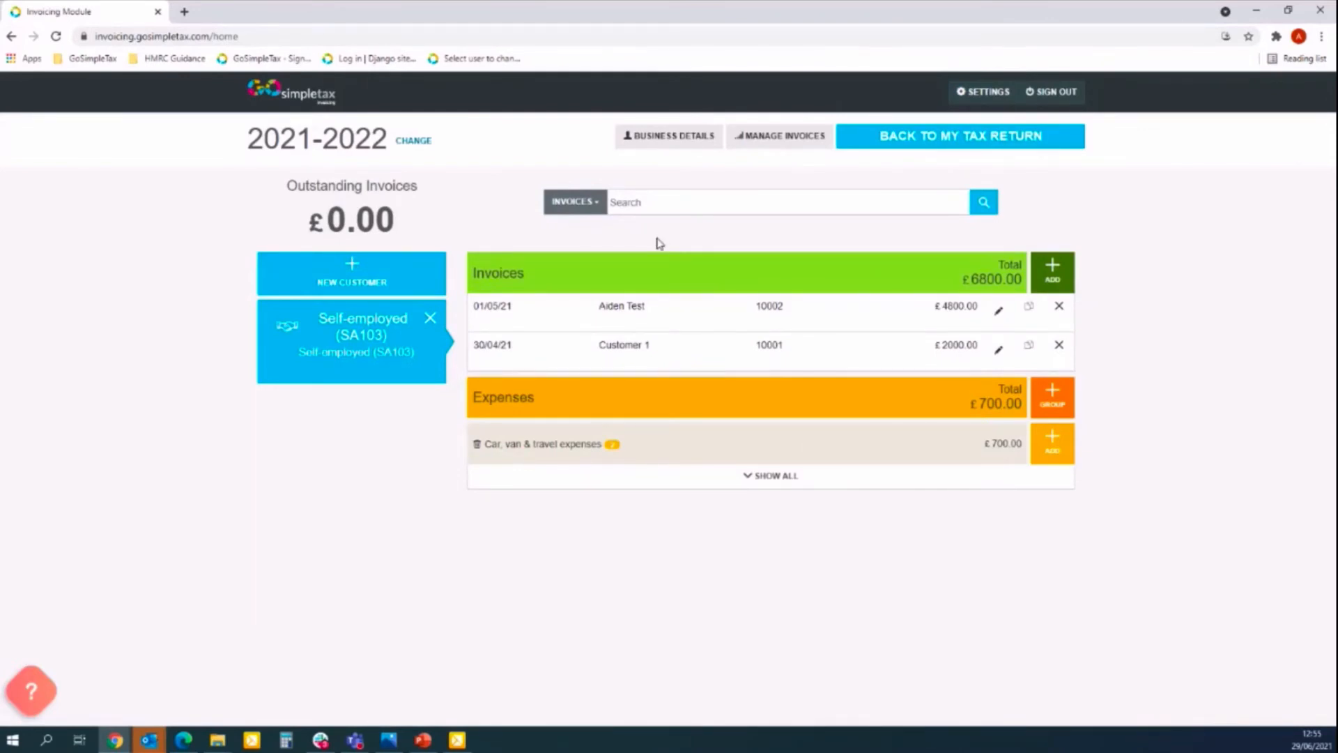
pyautogui.click(970, 93)
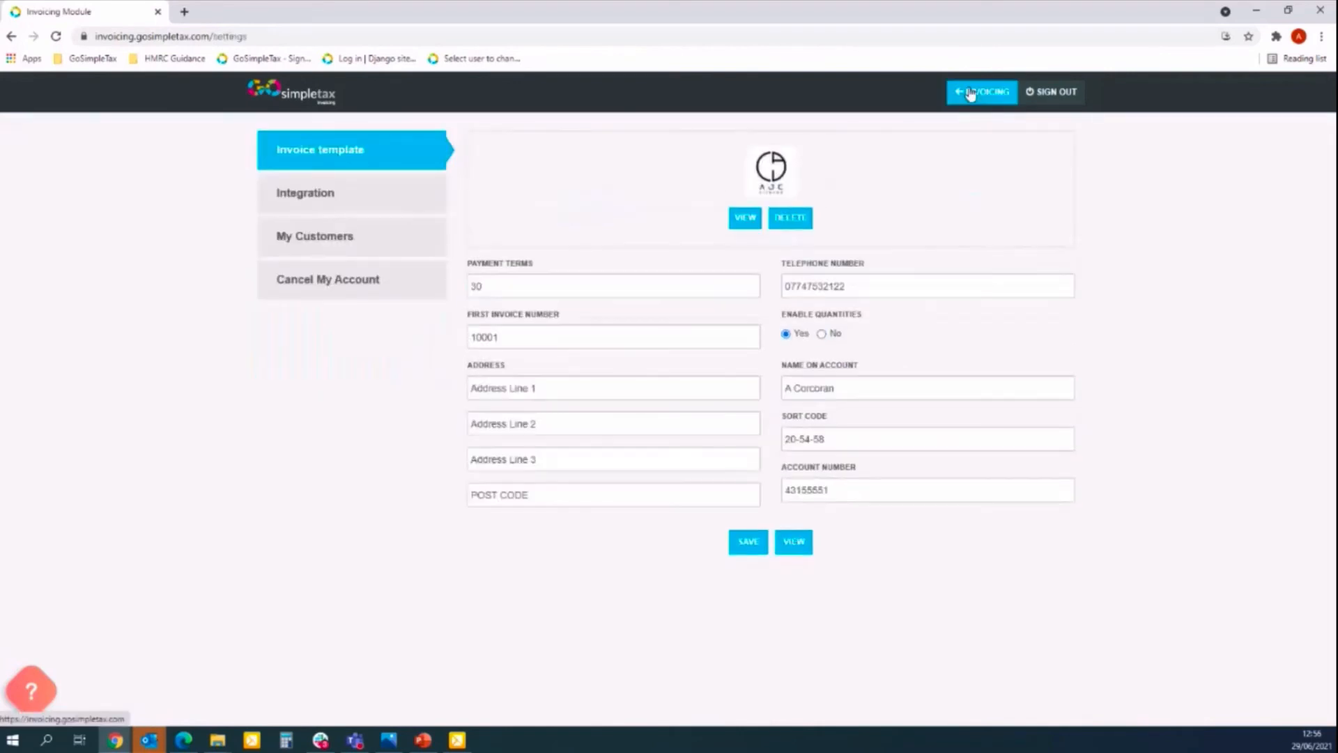
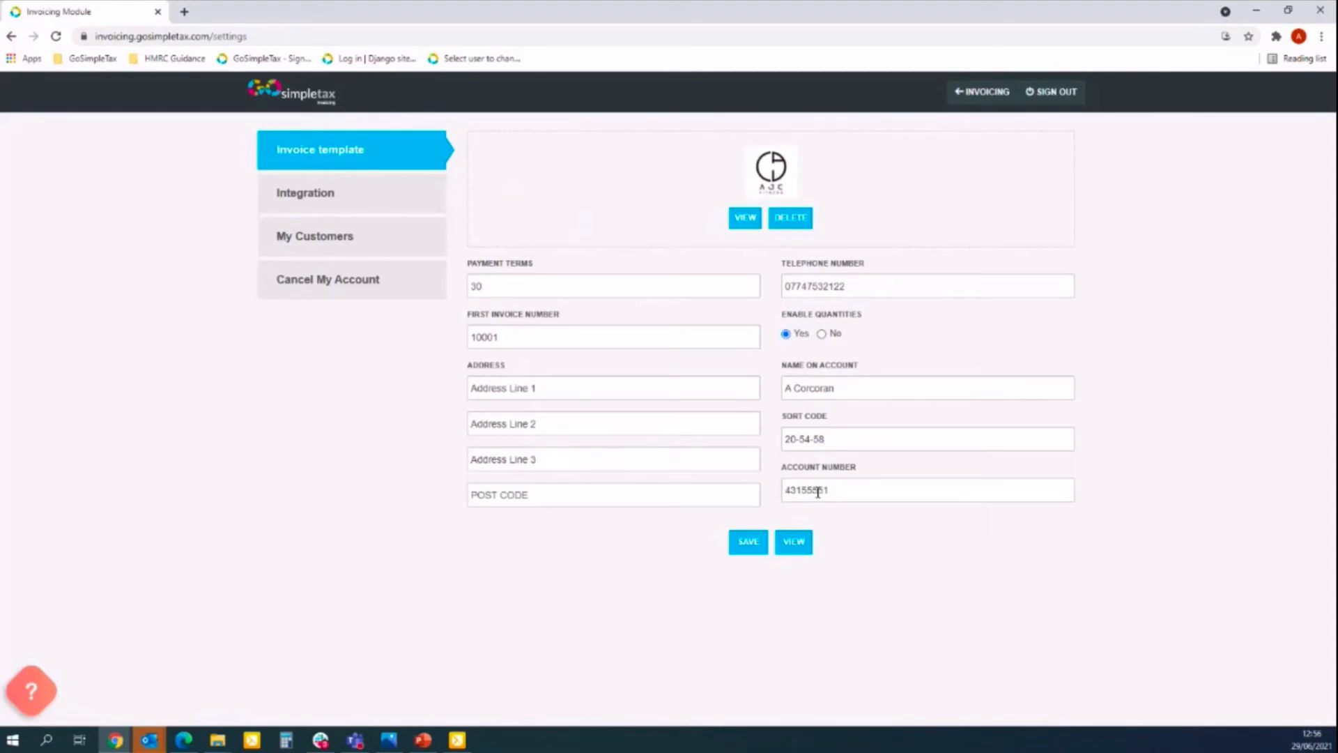
# Review the PayPal and SumUp payment integrations, then view the three saved customers.
pyautogui.click(303, 201)
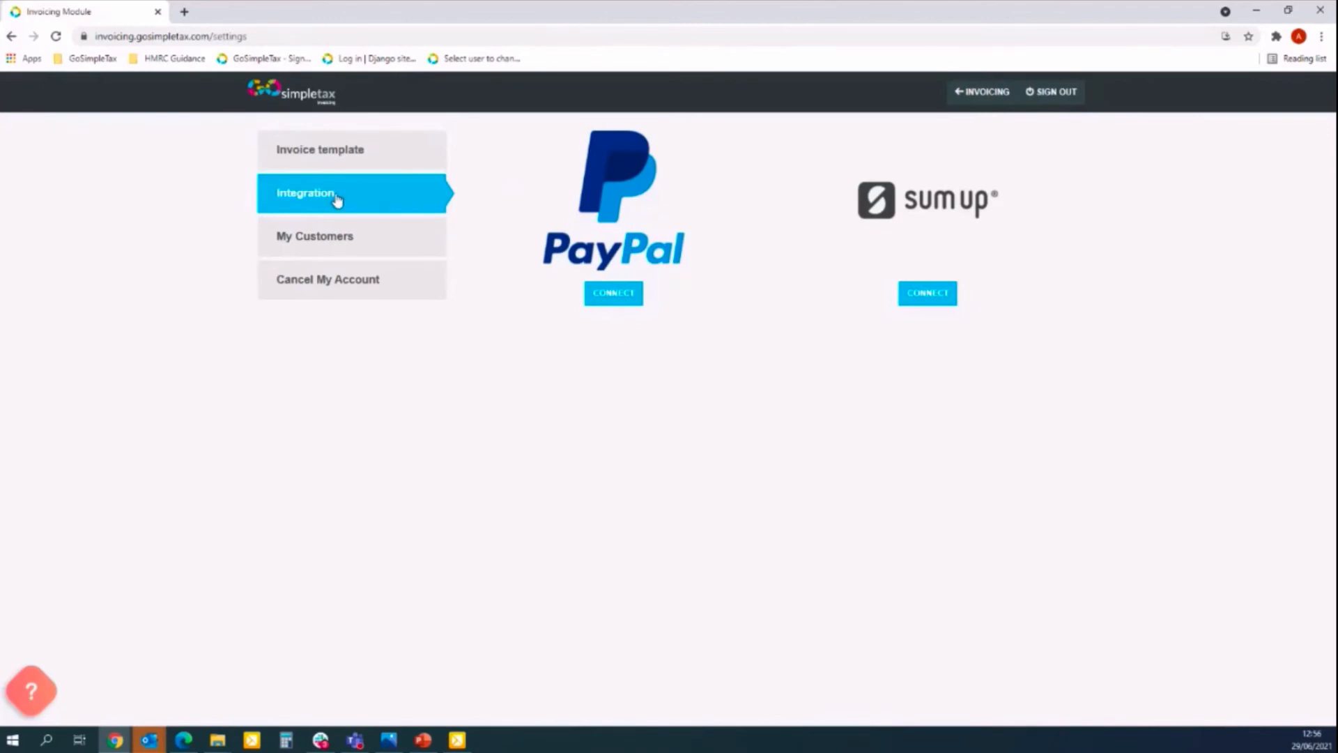
pyautogui.click(393, 245)
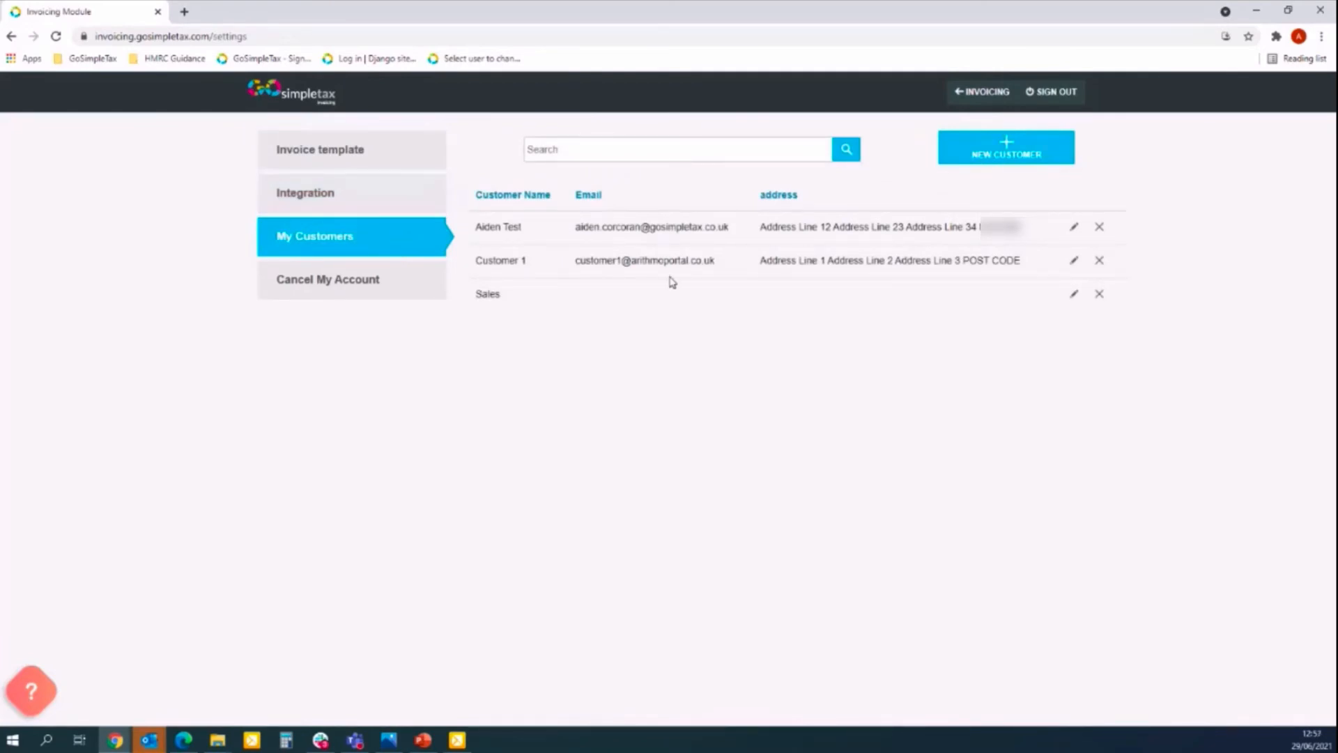
# Change Customer 1's address to Address Line 123, 234 and 345, then return home.
pyautogui.click(1074, 263)
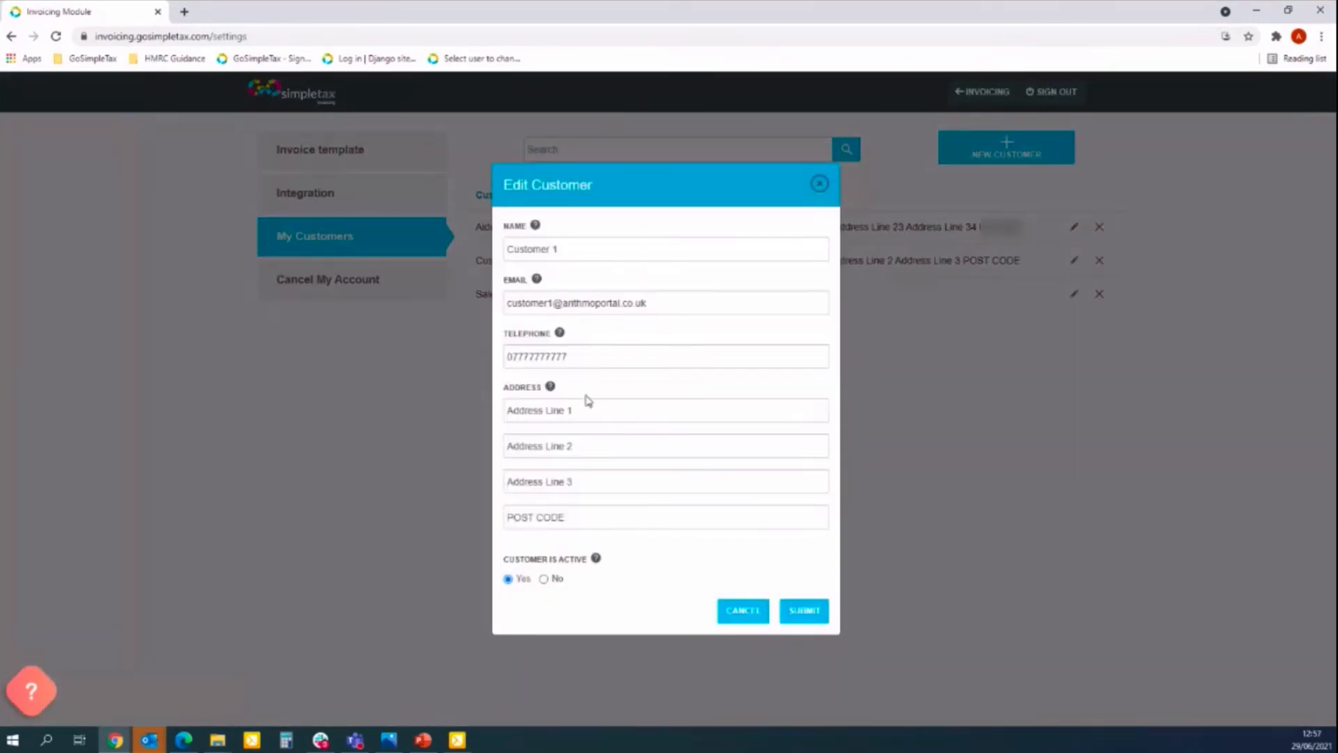
pyautogui.click(596, 412)
pyautogui.write('23')
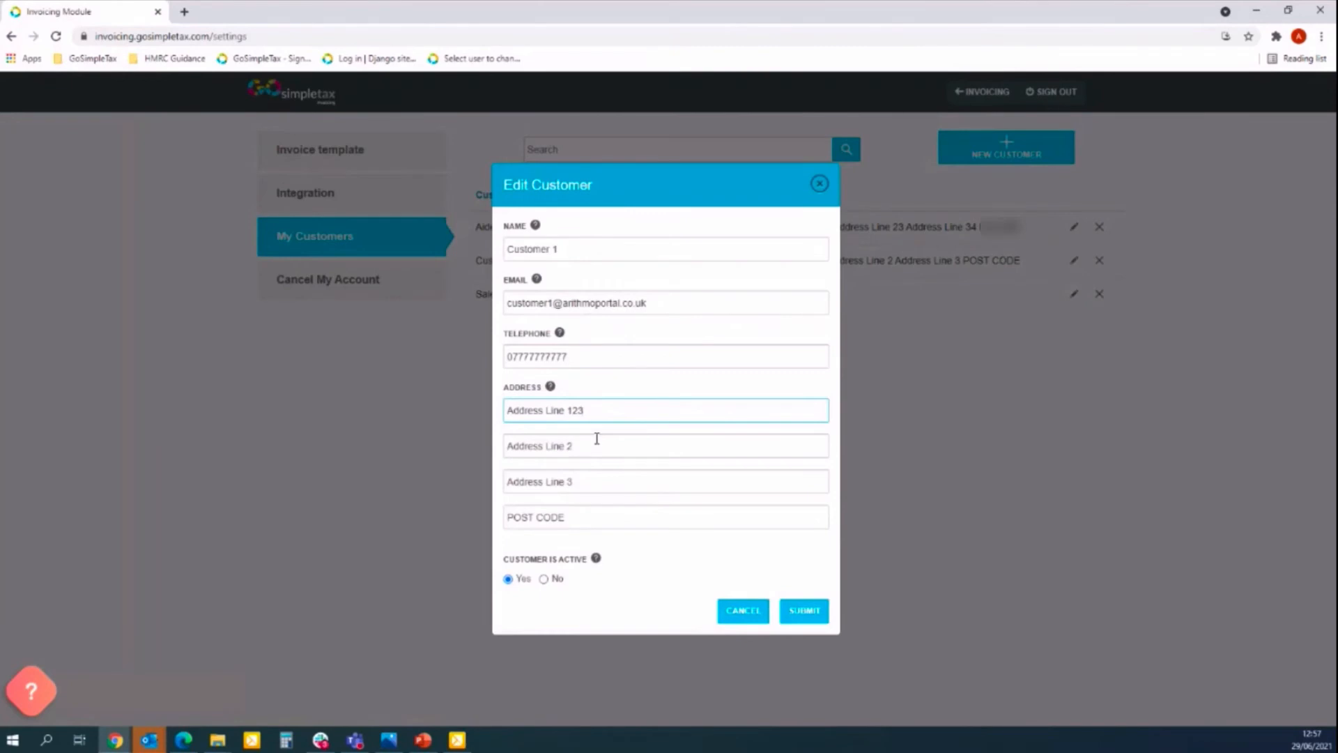
pyautogui.click(596, 442)
pyautogui.write('34')
pyautogui.click(597, 476)
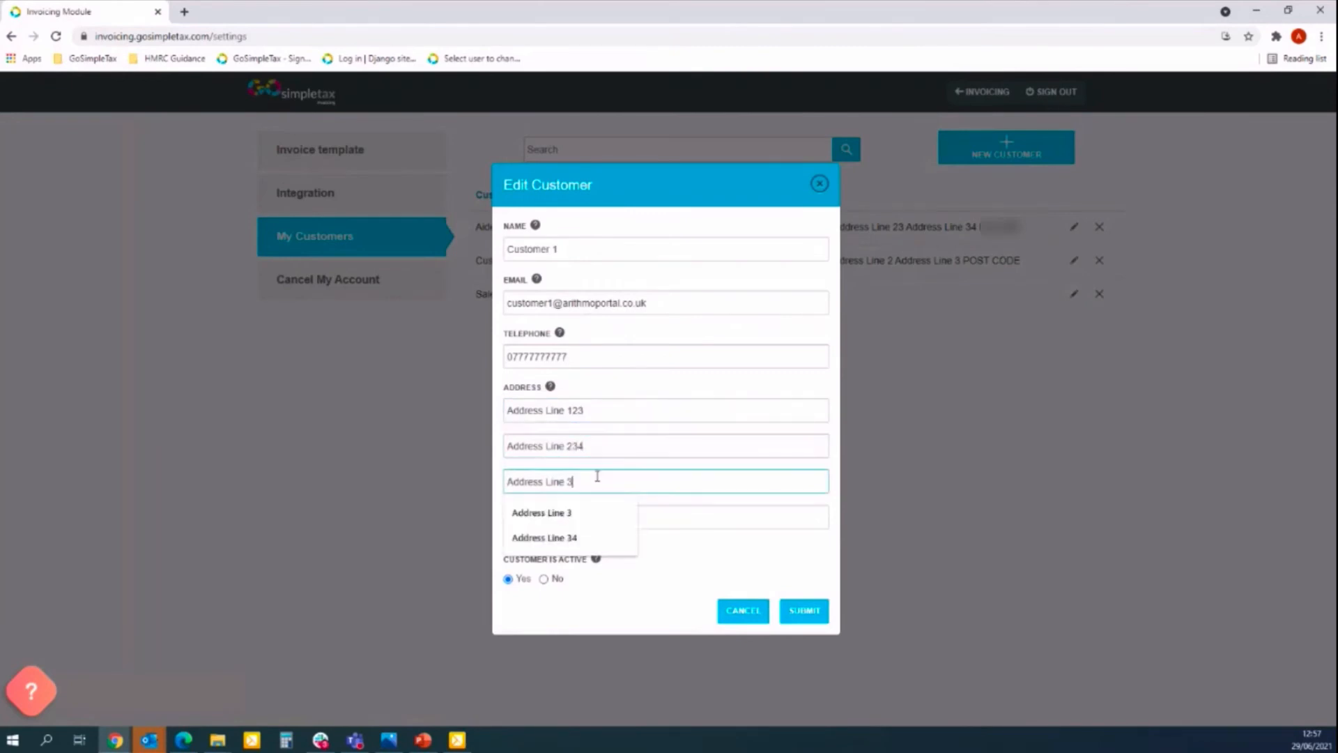
pyautogui.write('45')
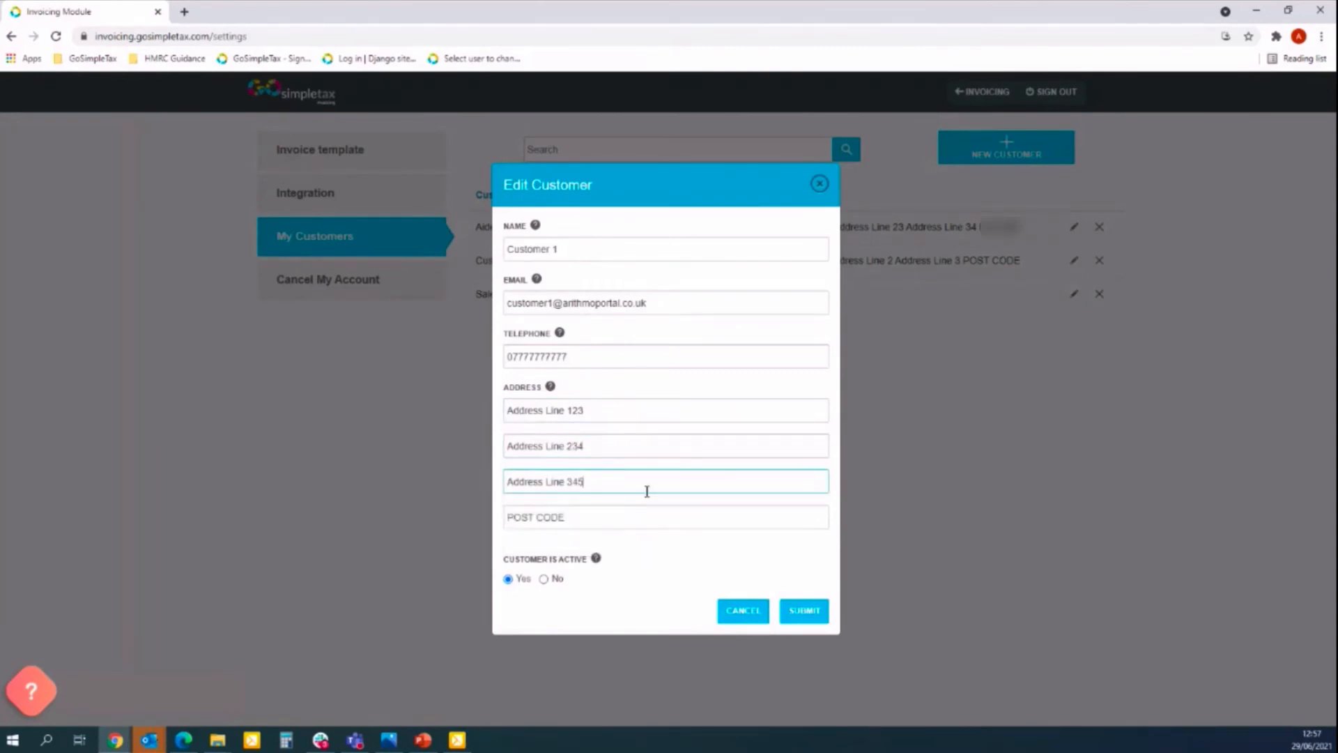
pyautogui.click(806, 613)
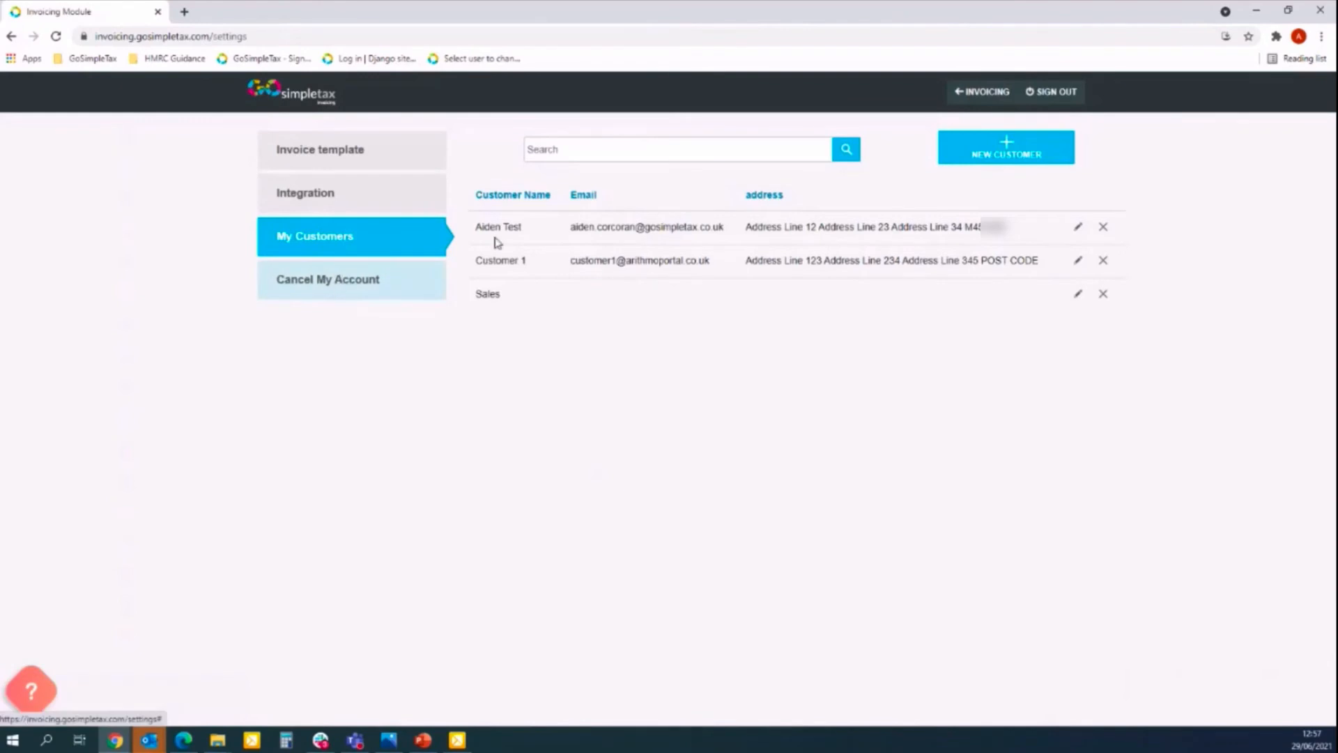
pyautogui.click(975, 99)
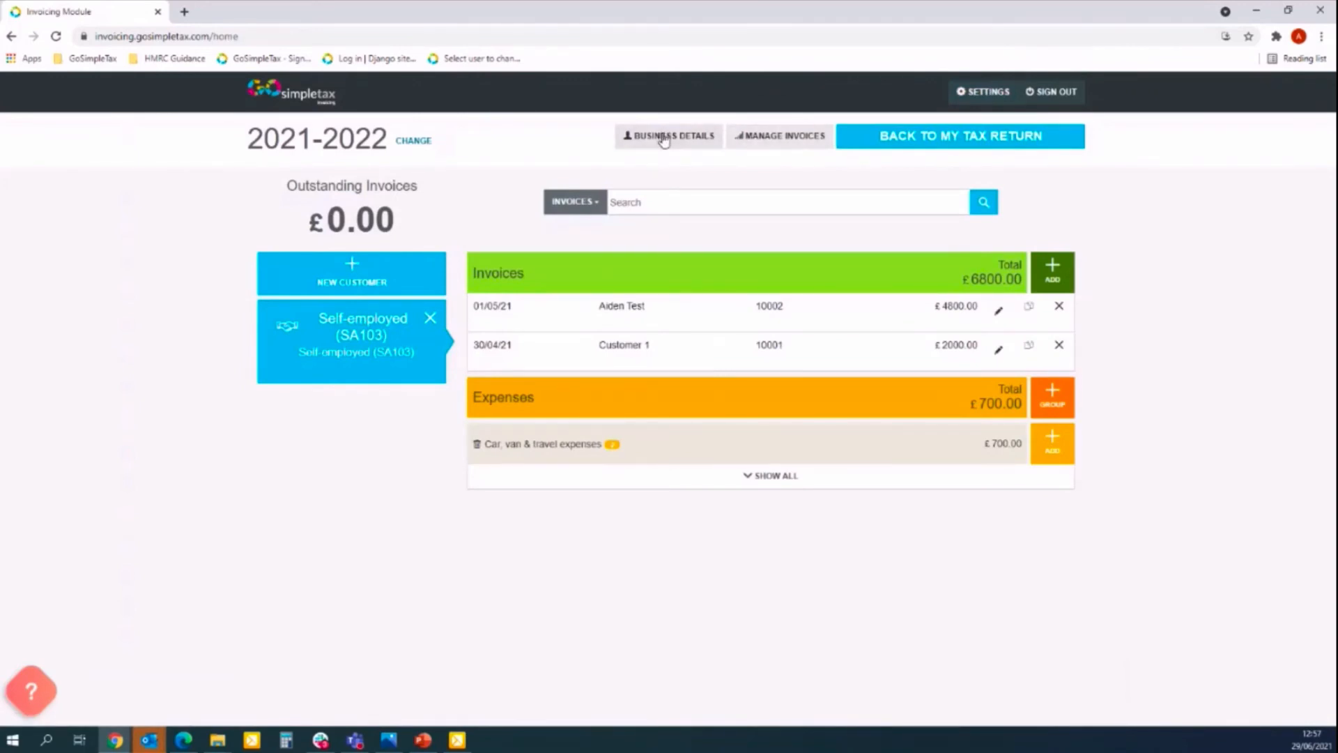
# Open and dismiss the new customer form, then start new invoice 10003.
pyautogui.click(342, 278)
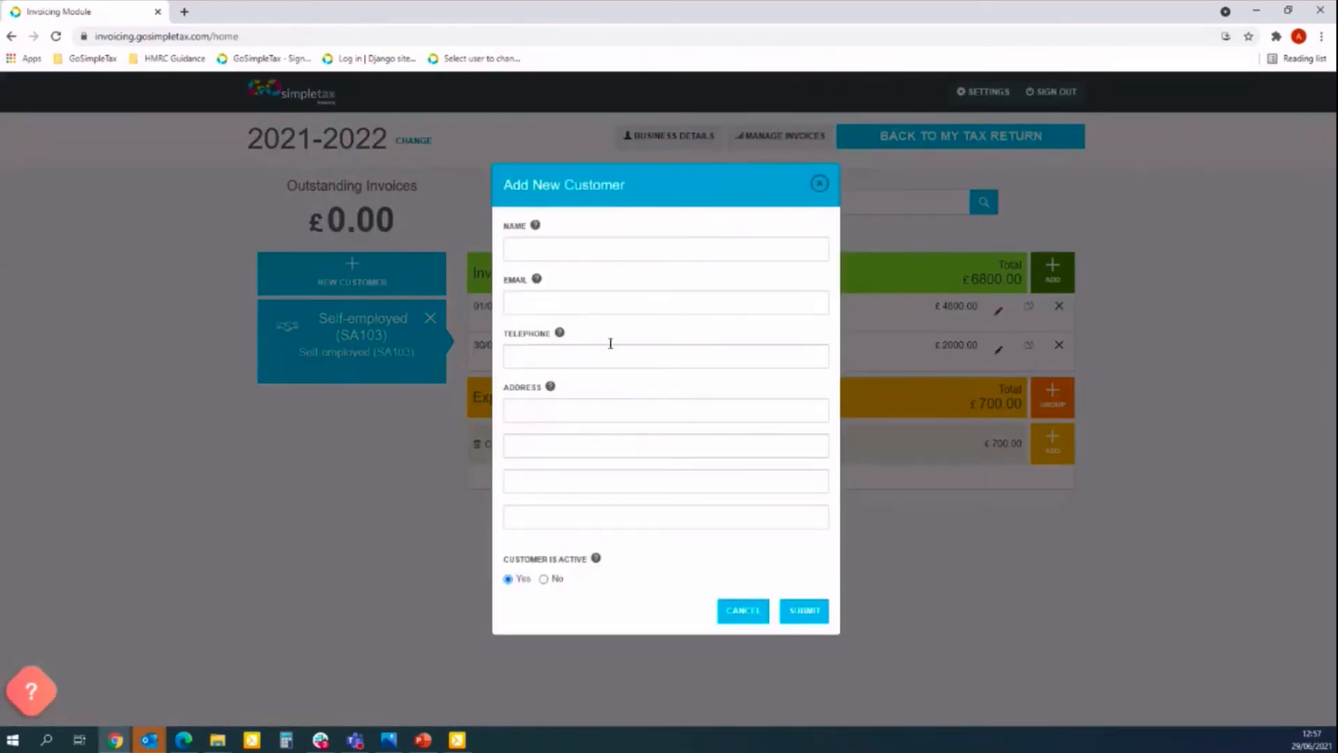
pyautogui.click(819, 184)
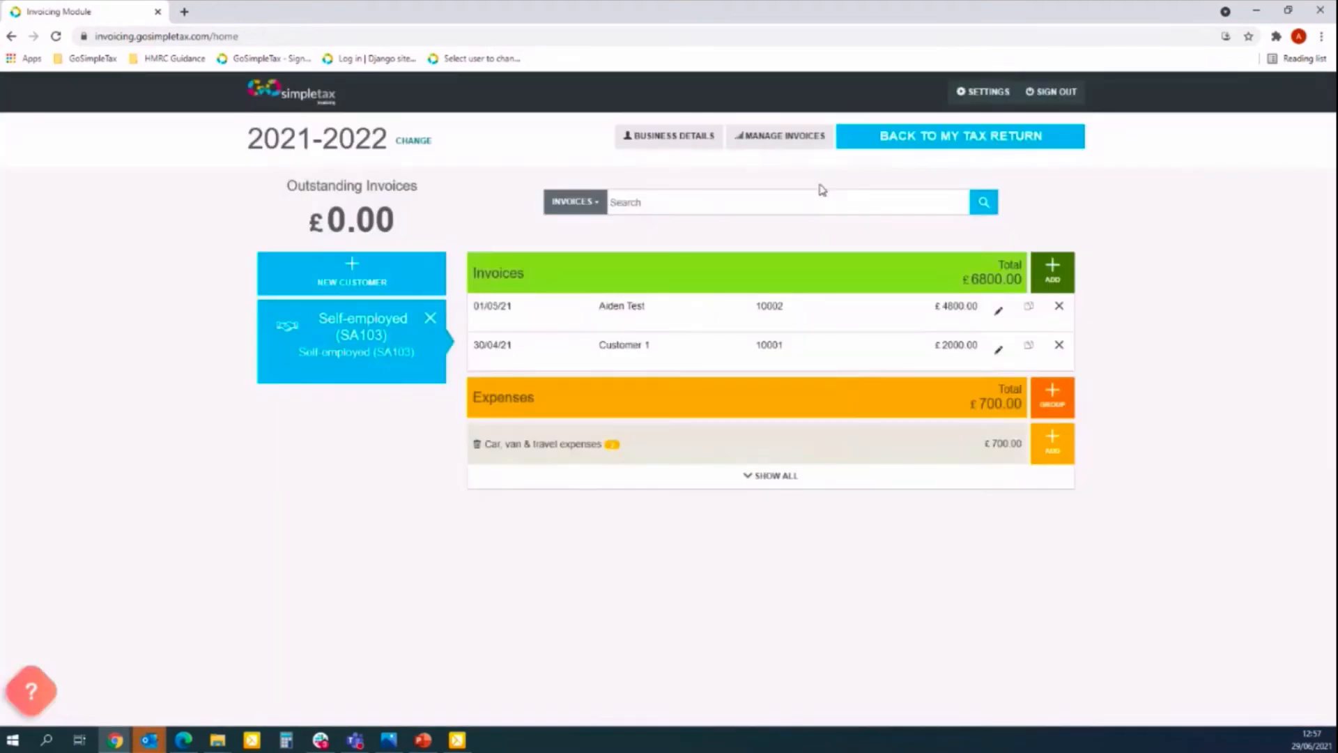
pyautogui.click(1053, 273)
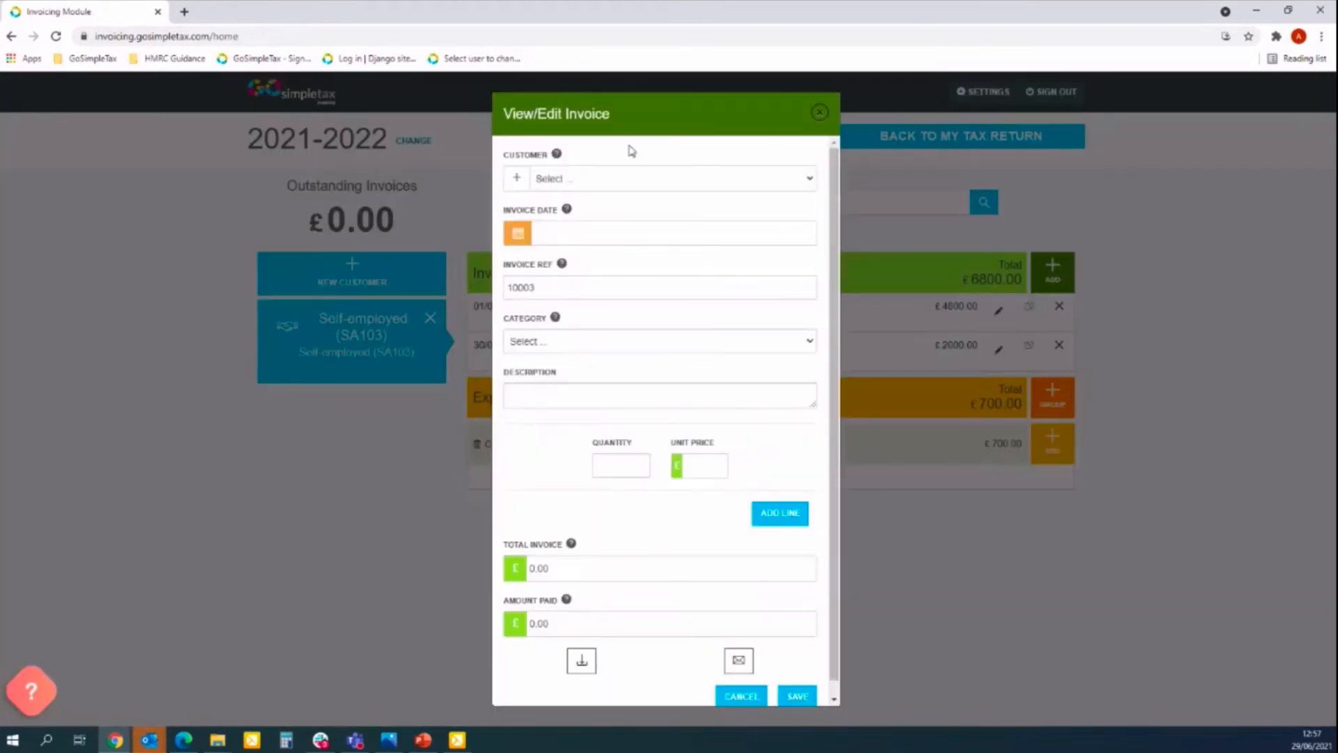
# Give the invoice a Sales line with quantity 1 at £500.
pyautogui.click(517, 180)
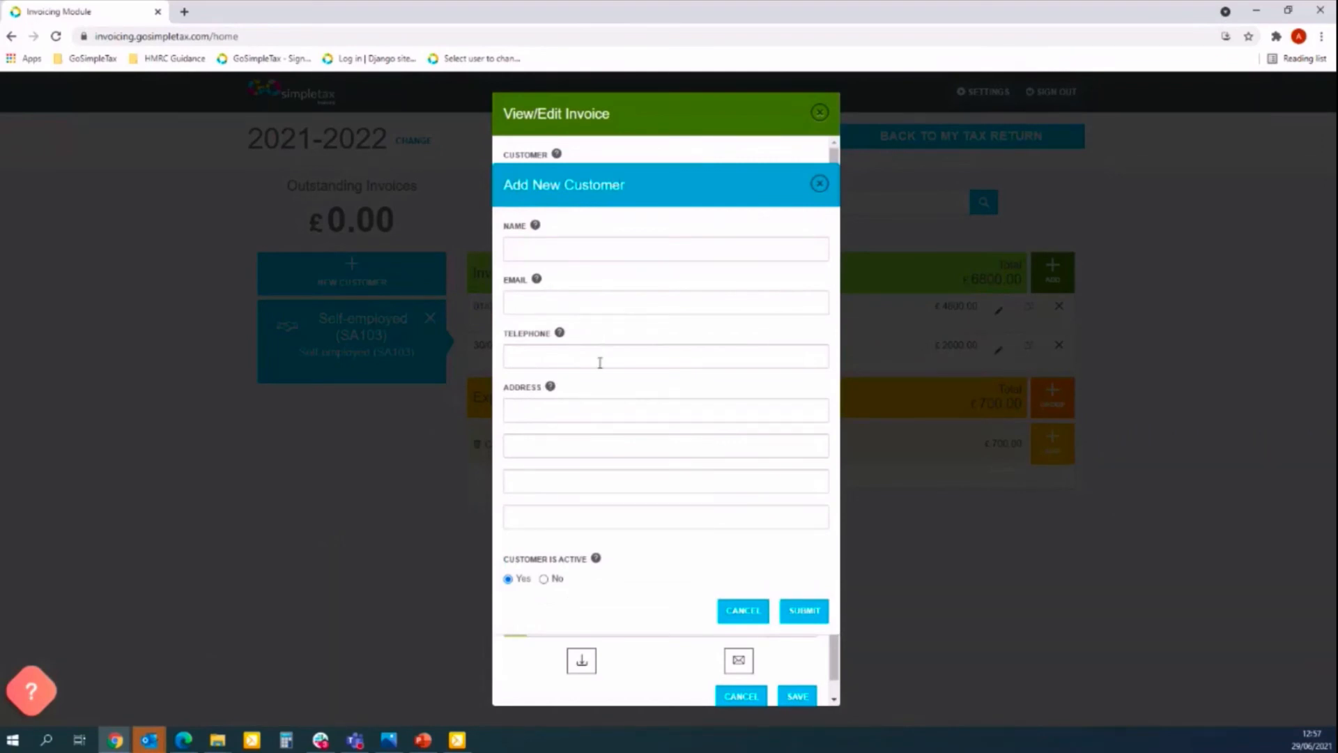
pyautogui.click(818, 184)
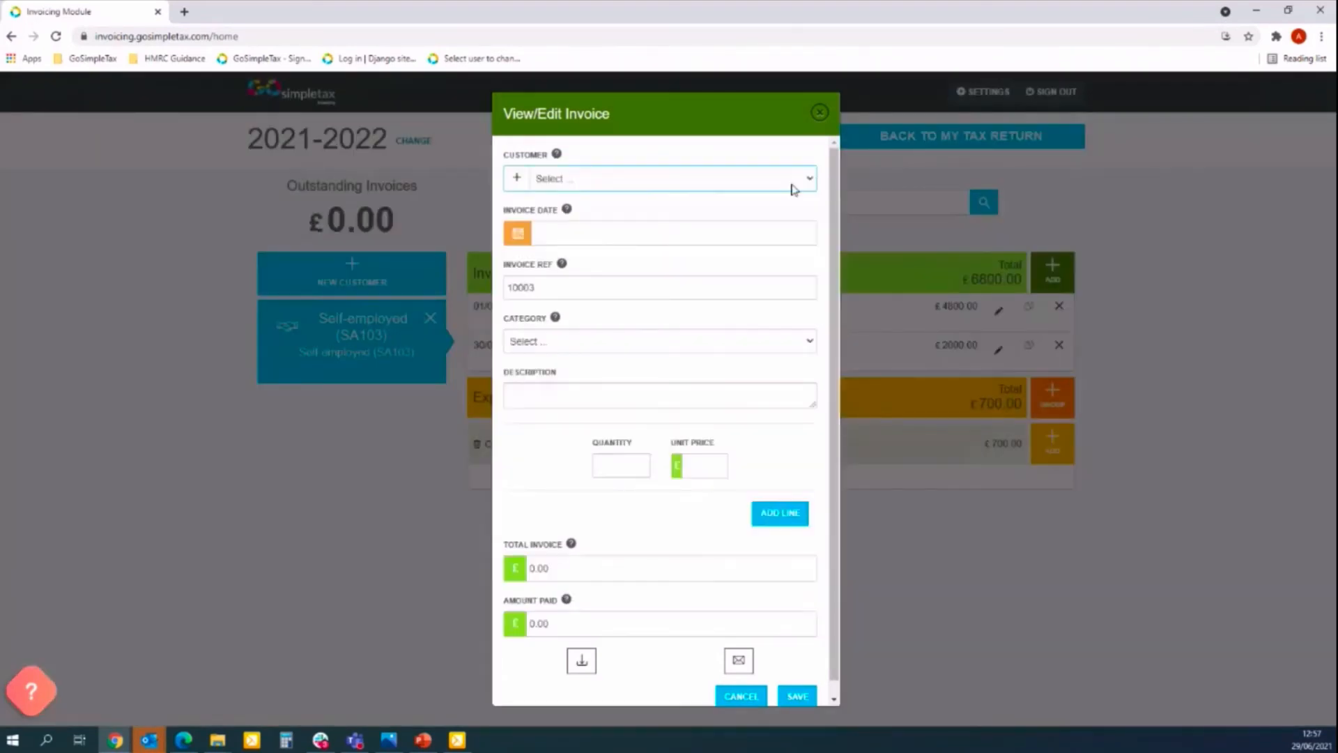
pyautogui.click(590, 237)
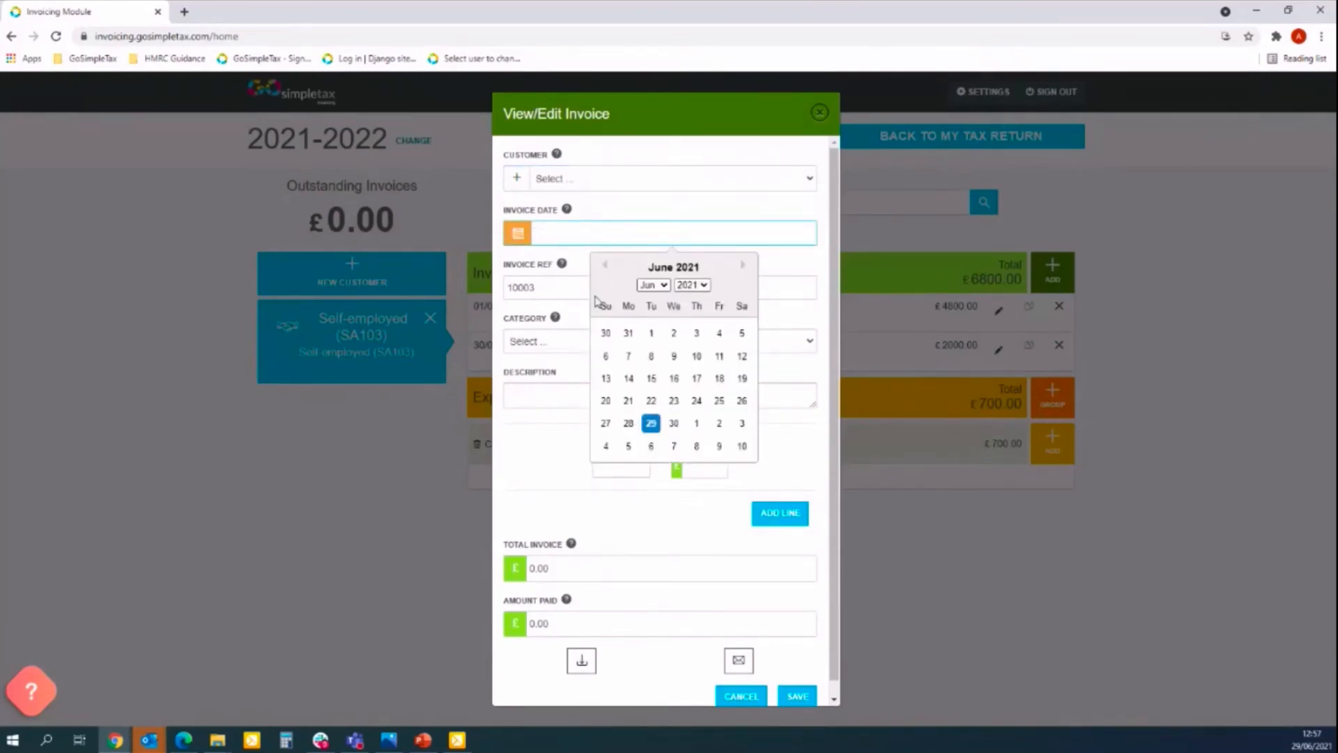
pyautogui.click(537, 457)
pyautogui.click(550, 341)
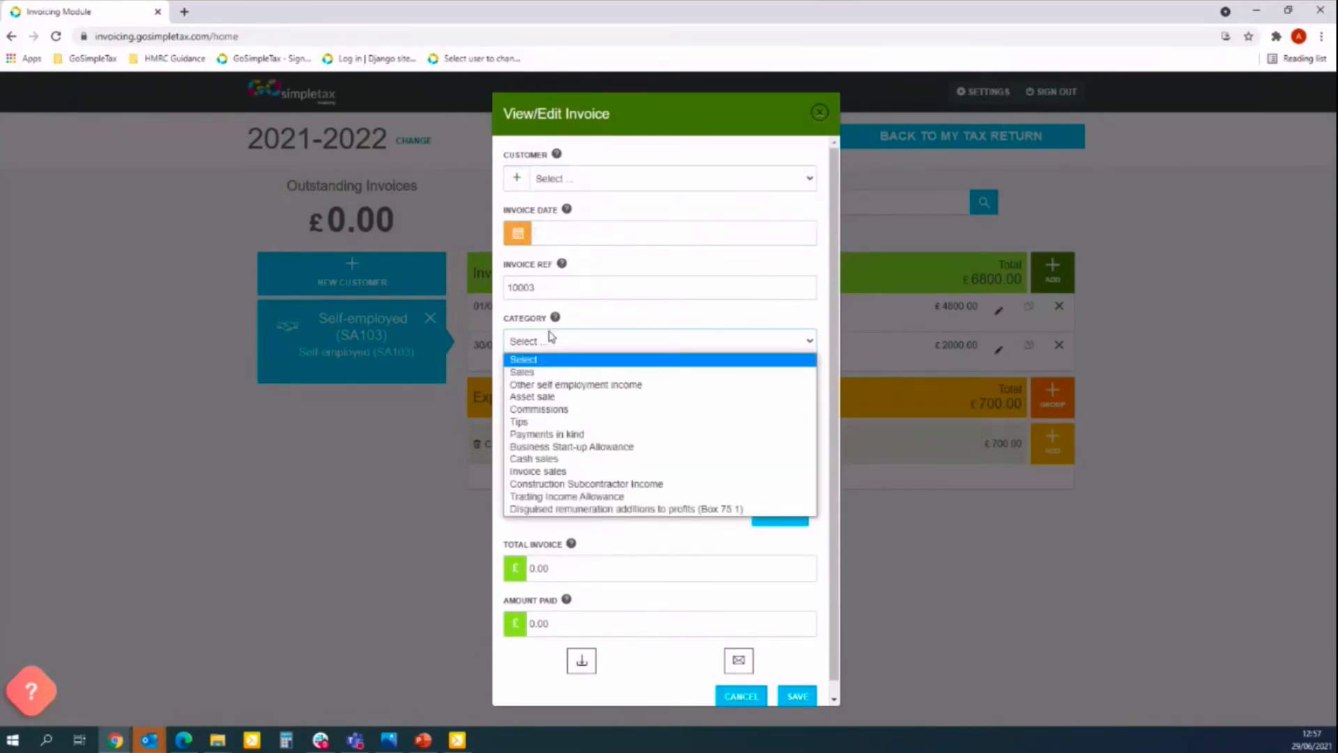
pyautogui.click(550, 367)
pyautogui.click(556, 400)
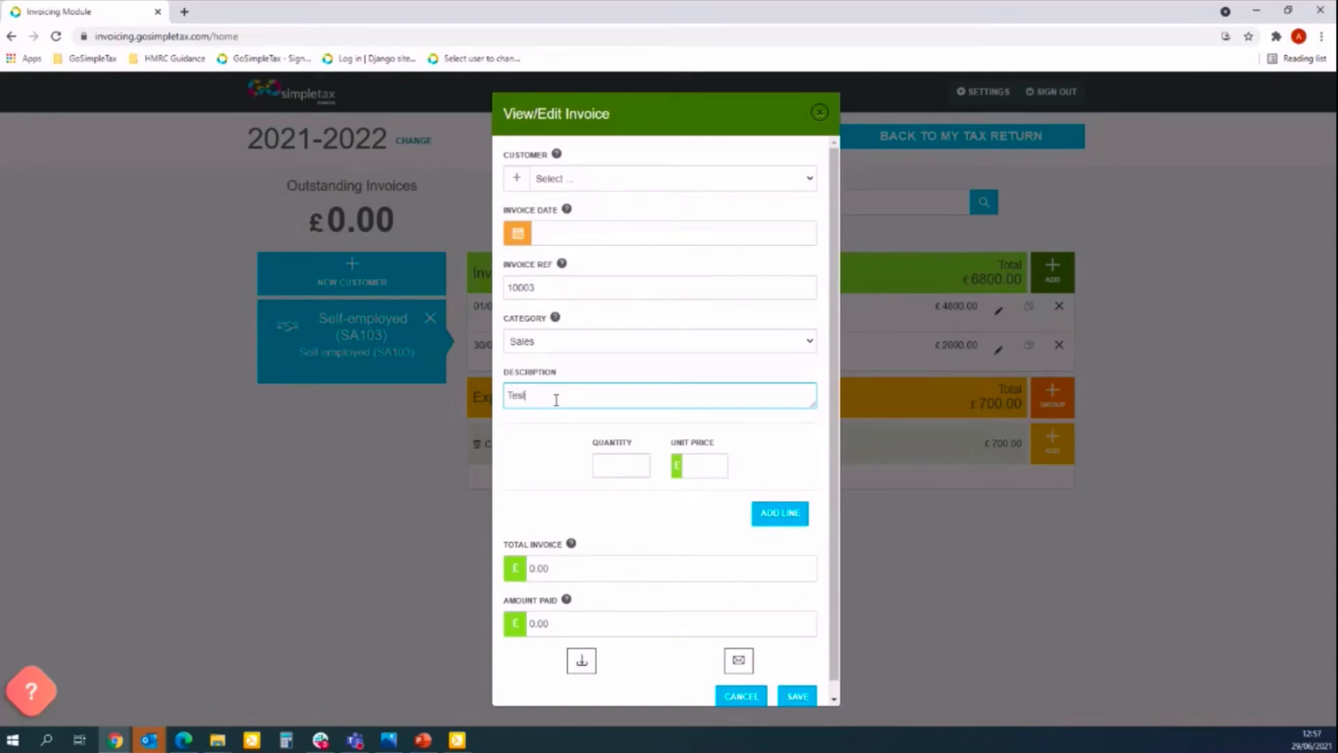
pyautogui.click(637, 471)
pyautogui.write('1')
pyautogui.press('Tab')
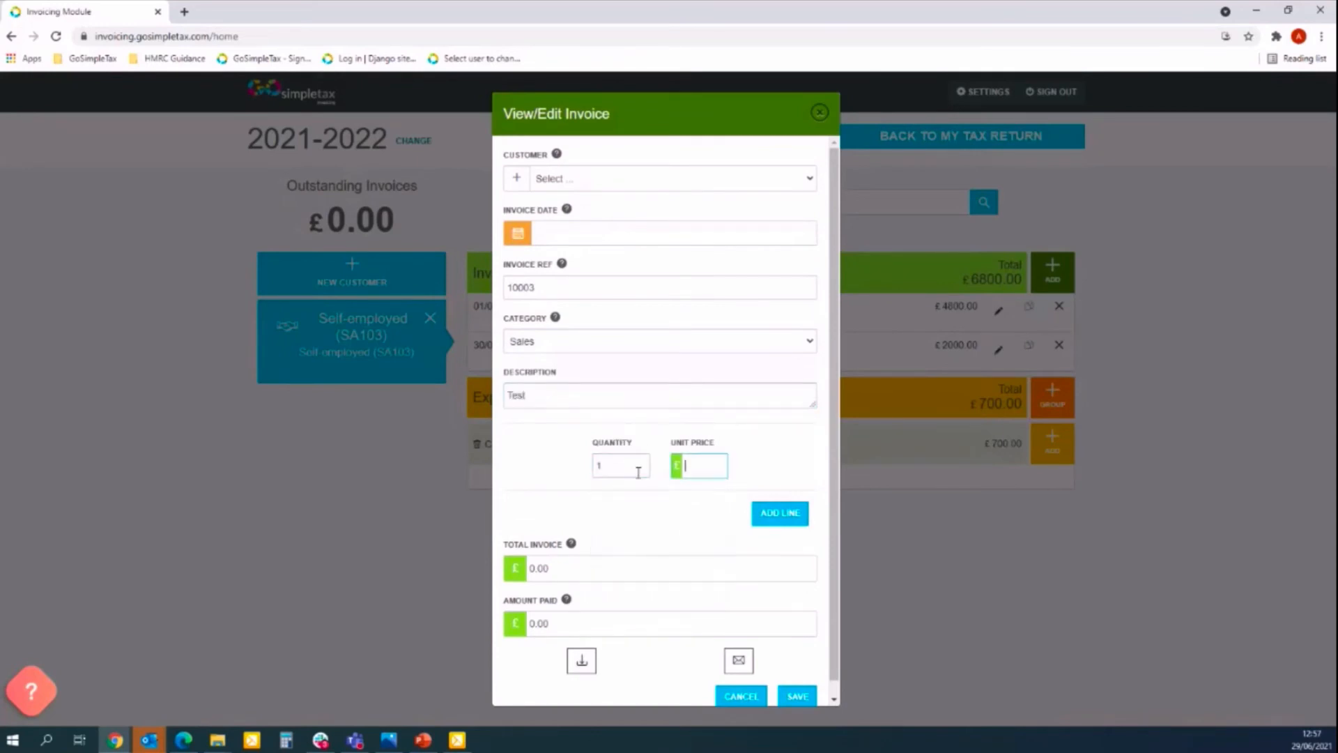
pyautogui.write('500')
# Add a Commissions line described 'Commission', quantity 2 at £250, bringing the total to £1000.
pyautogui.click(781, 513)
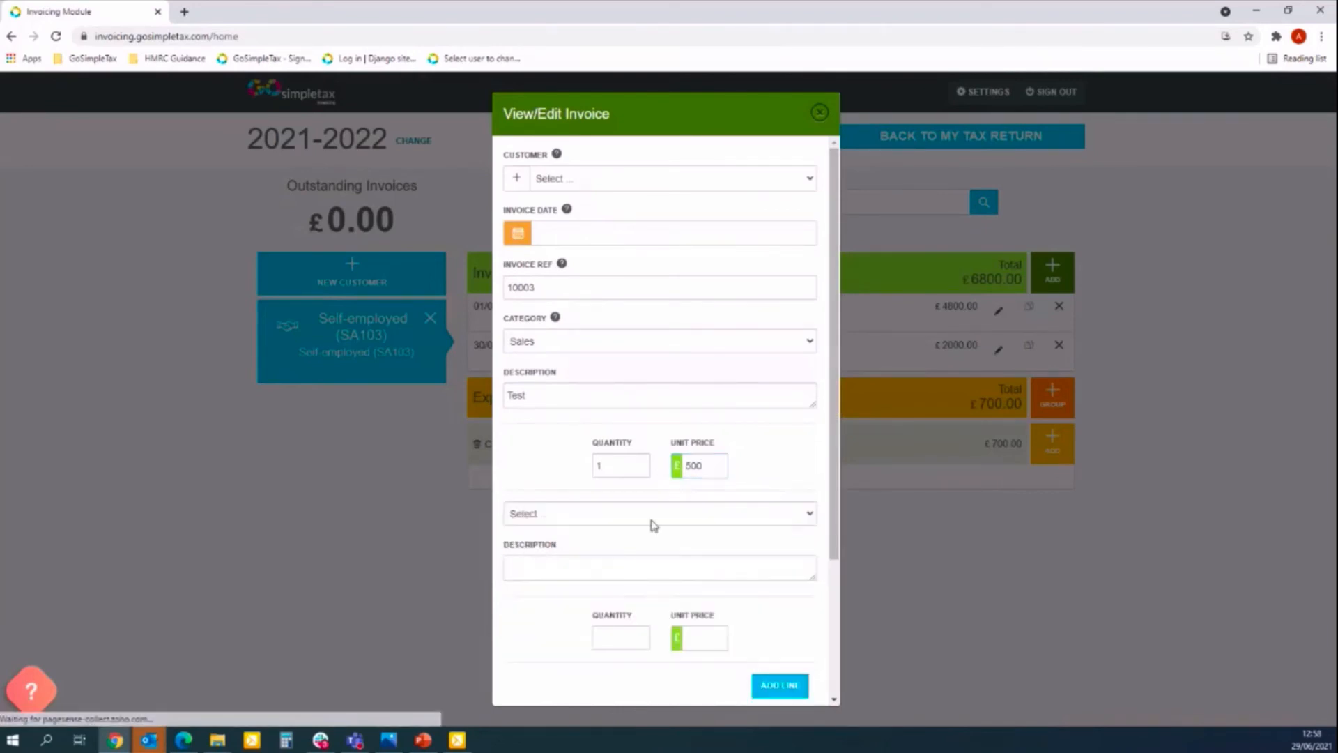
pyautogui.click(600, 514)
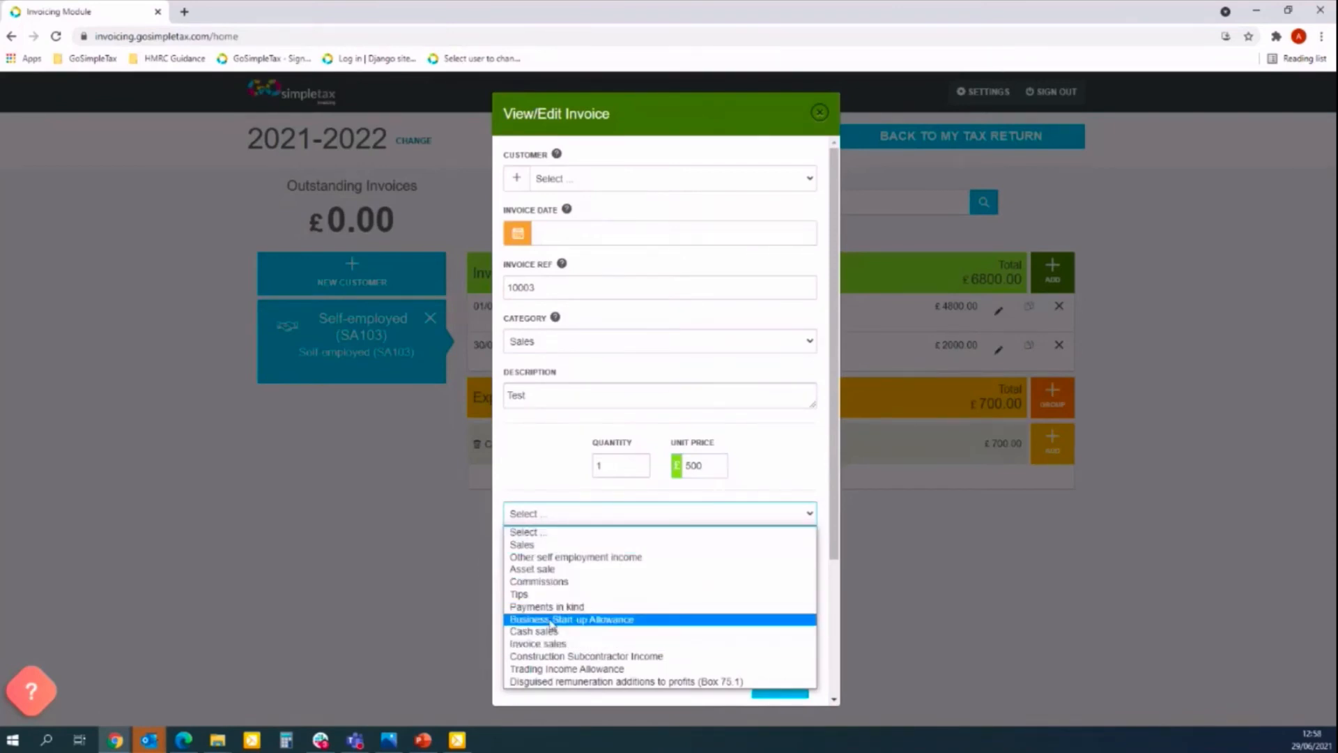
pyautogui.click(548, 584)
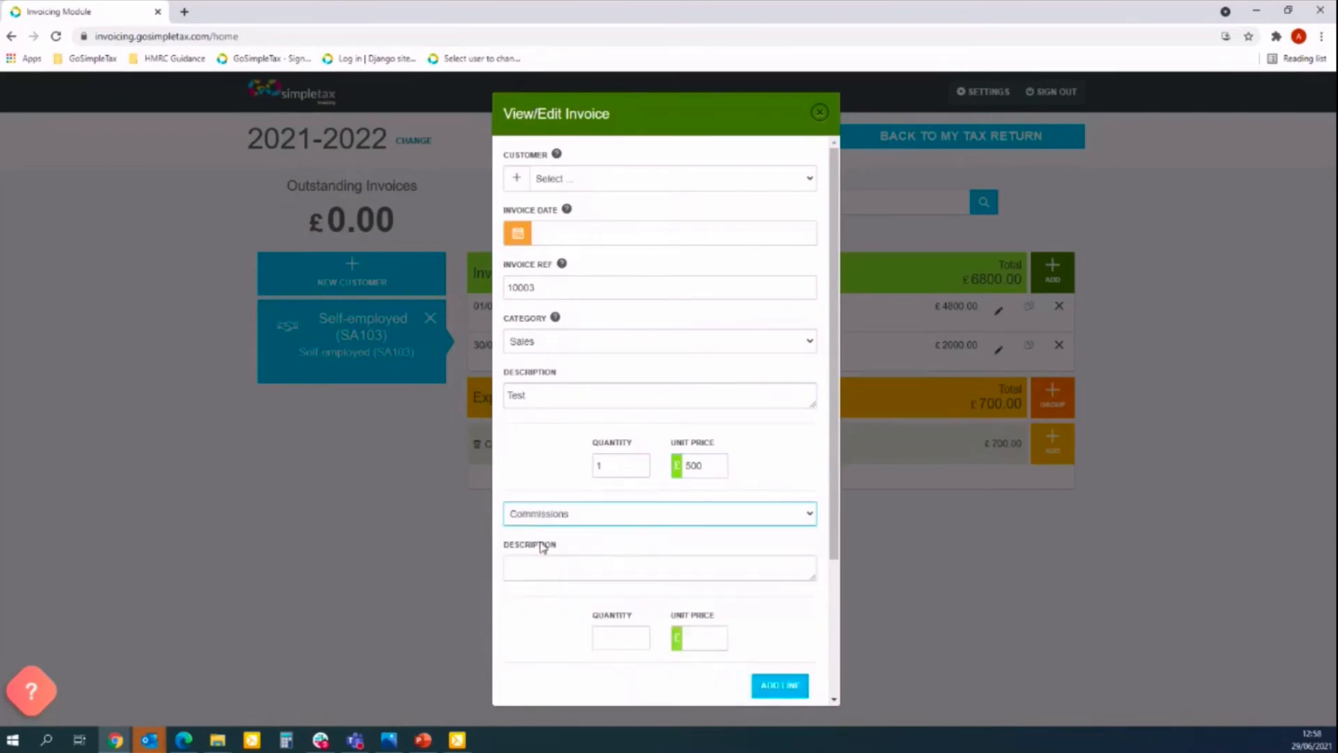
pyautogui.click(542, 564)
pyautogui.write('Comm')
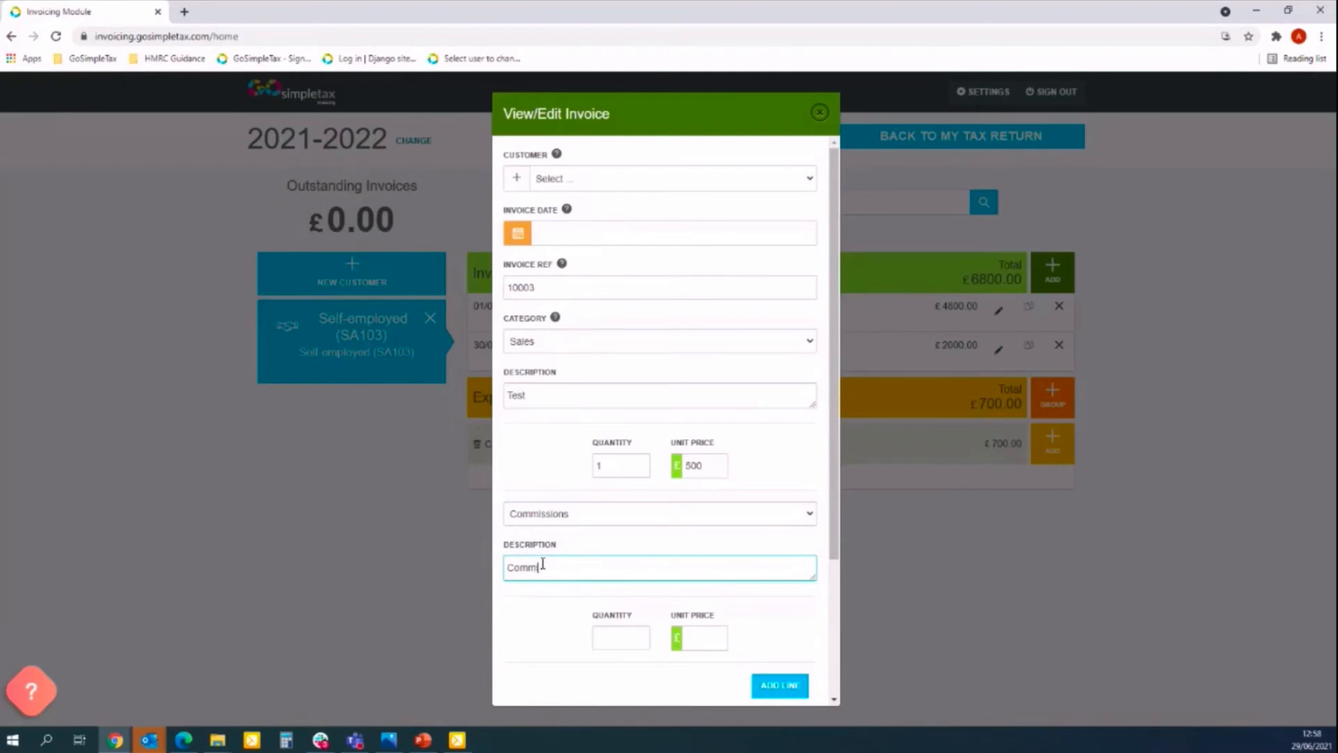
pyautogui.write('ission')
pyautogui.click(628, 643)
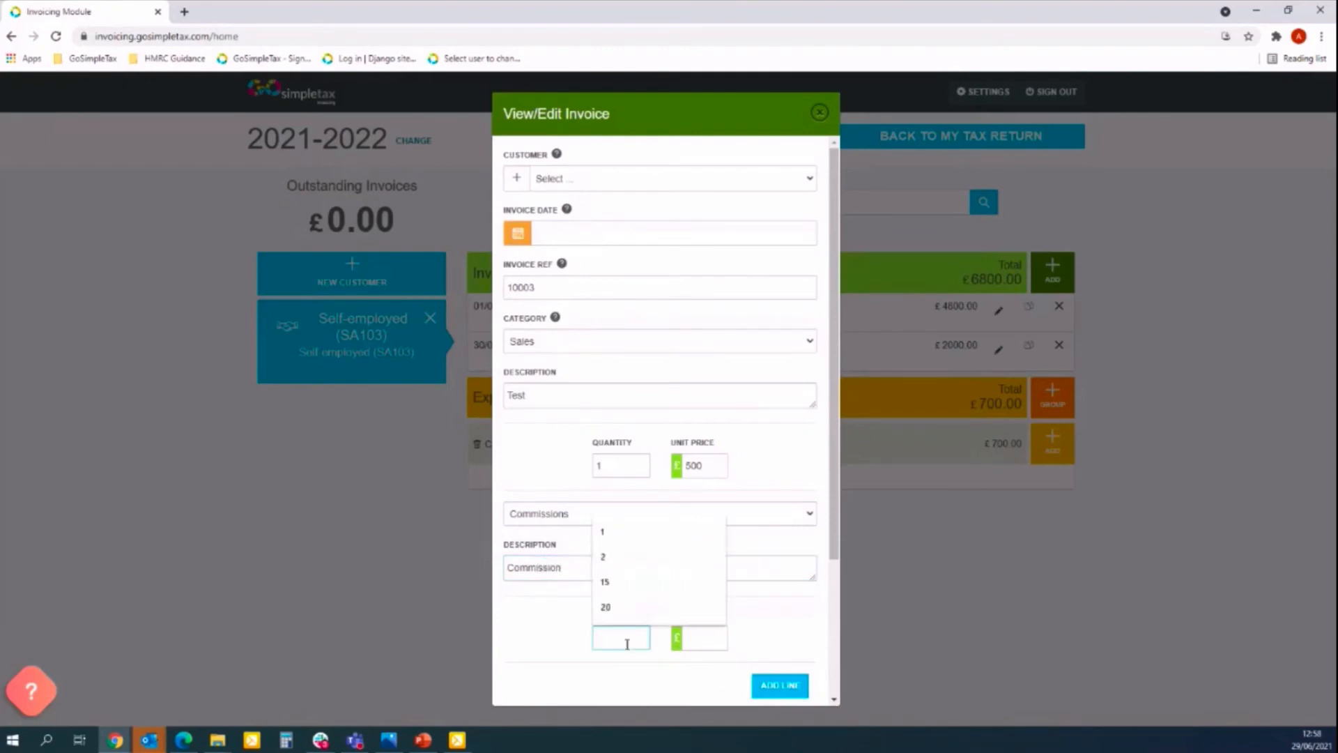
pyautogui.write('2')
pyautogui.press('Tab')
pyautogui.write('250')
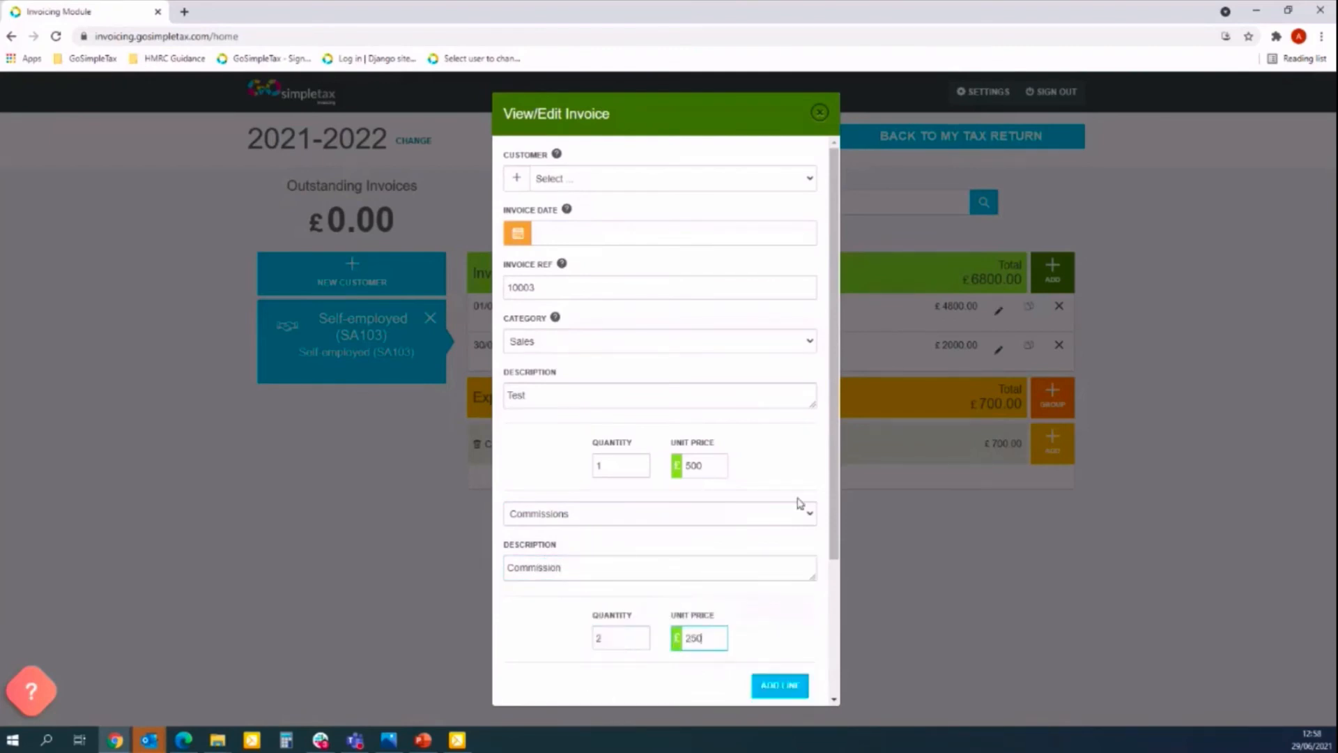
pyautogui.moveTo(835, 484); pyautogui.dragTo(835, 600)
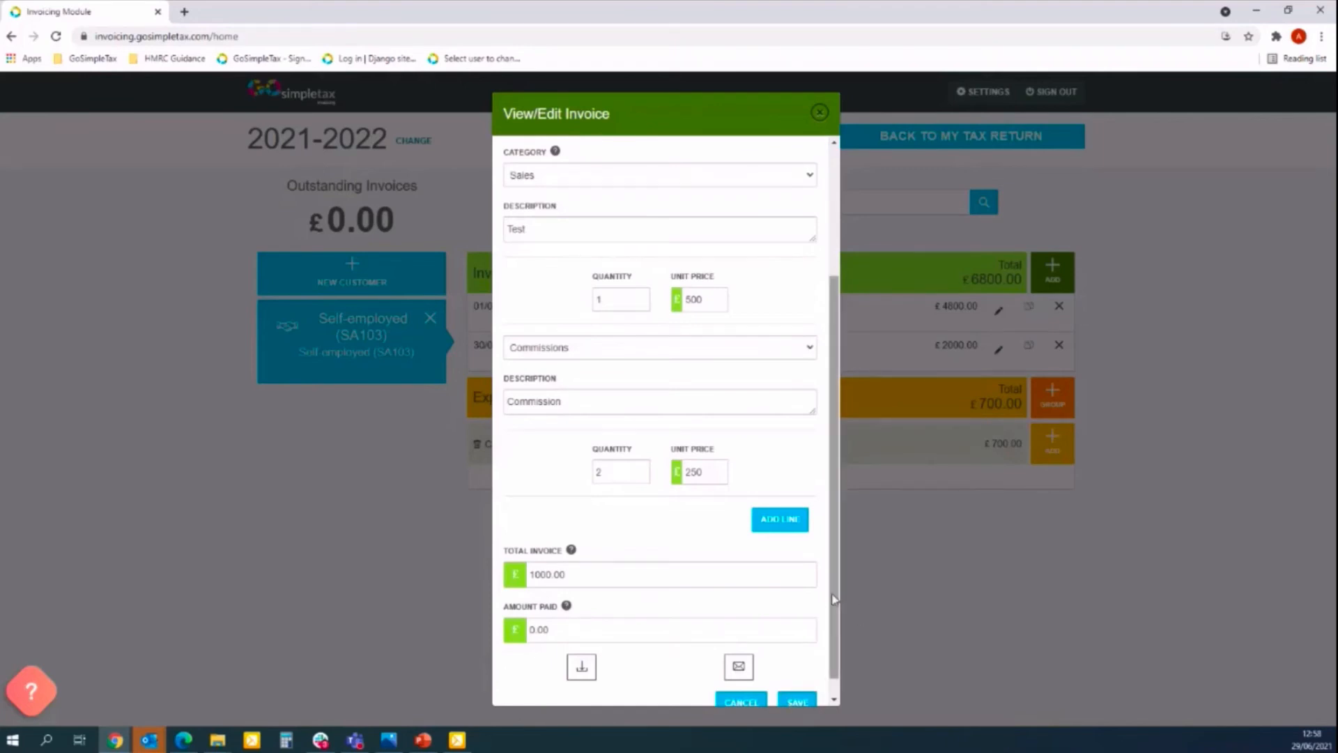
pyautogui.scroll(-1, 835, 655)
pyautogui.scroll(3, 839, 638)
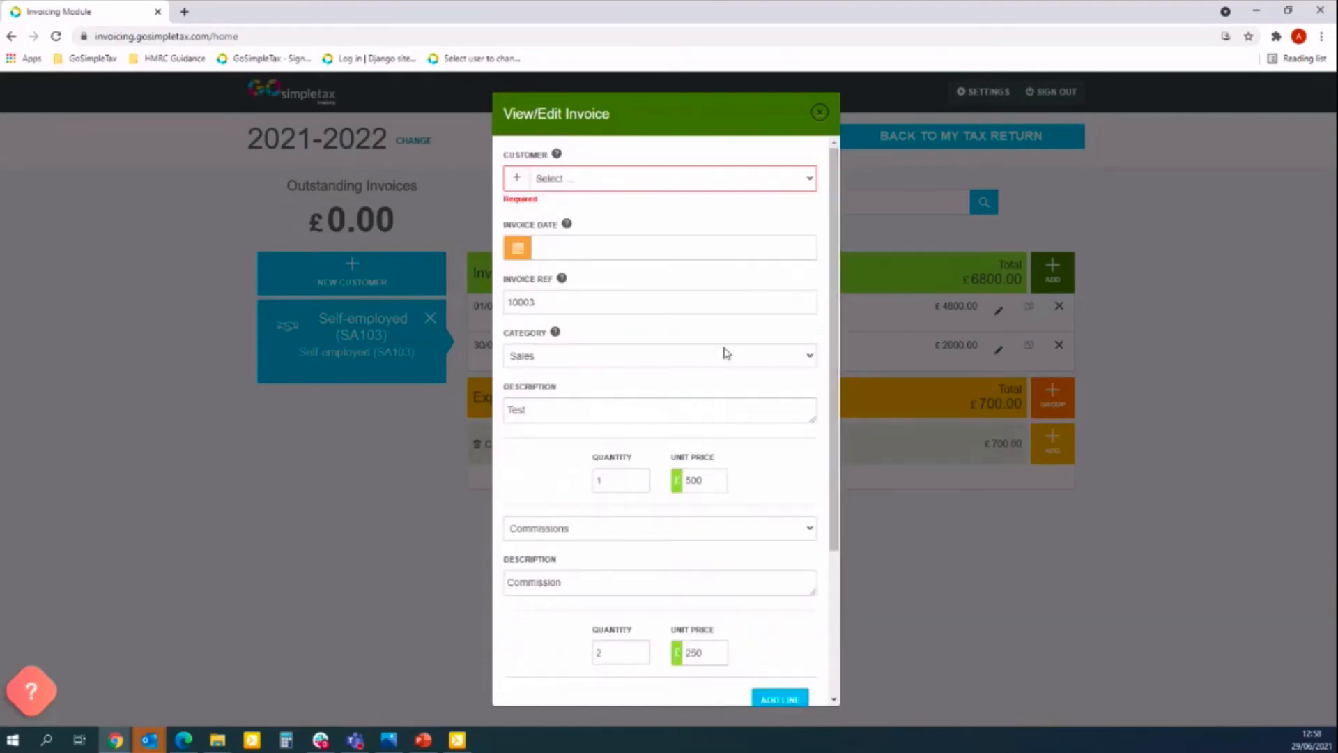
# Assign the test customer to invoice 10003.
pyautogui.click(578, 182)
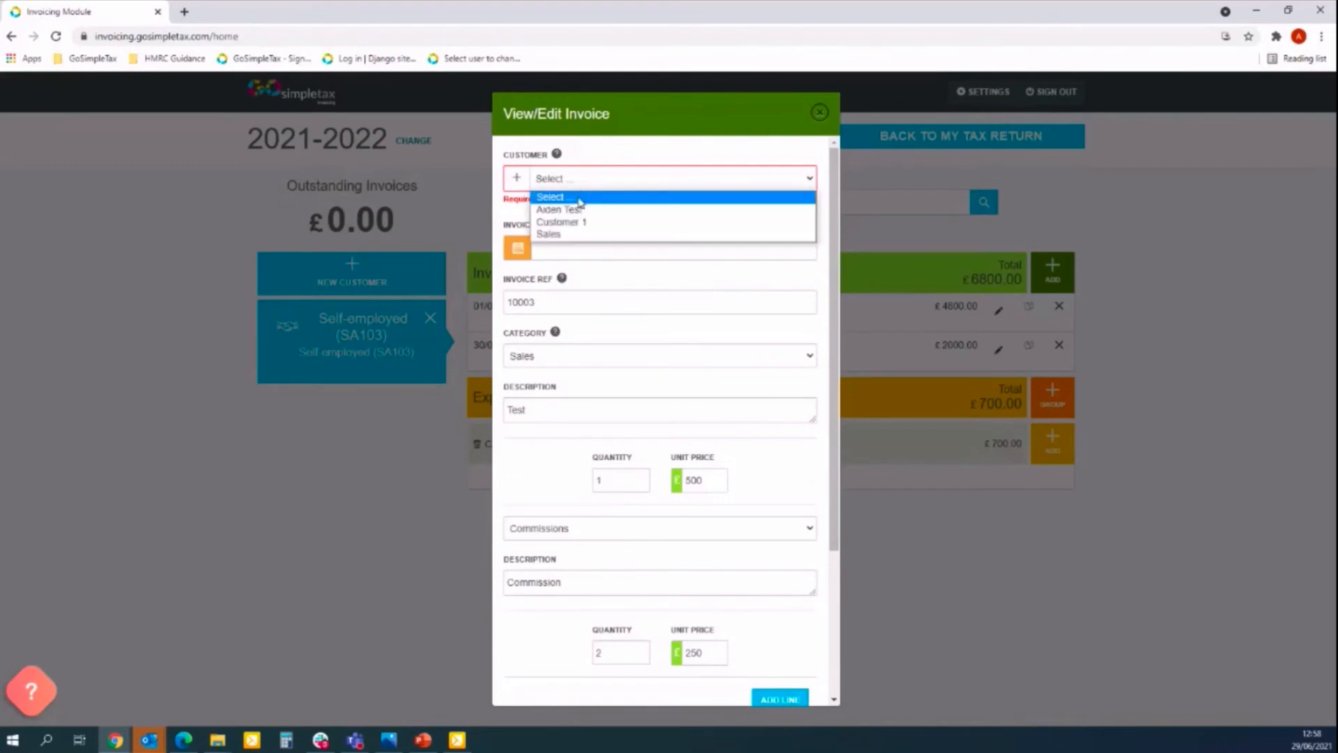
pyautogui.click(584, 211)
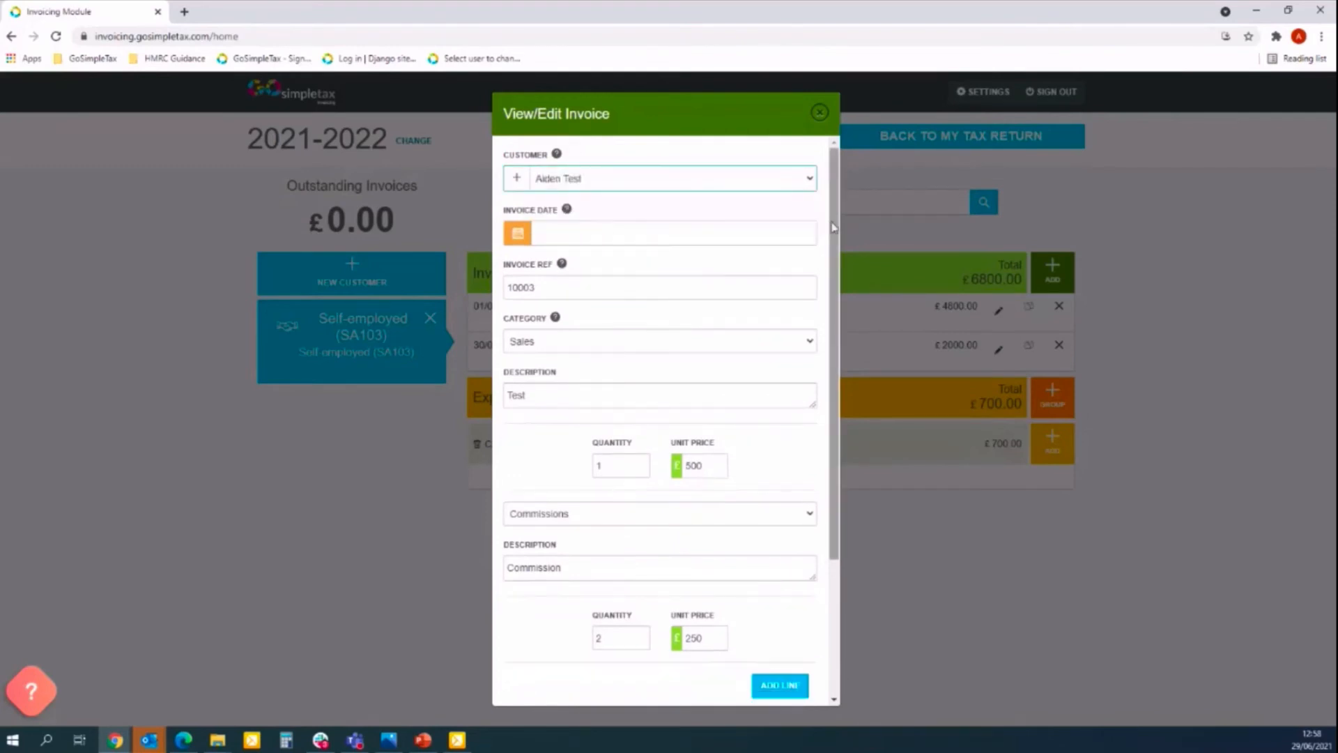
pyautogui.scroll(-3, 826, 425)
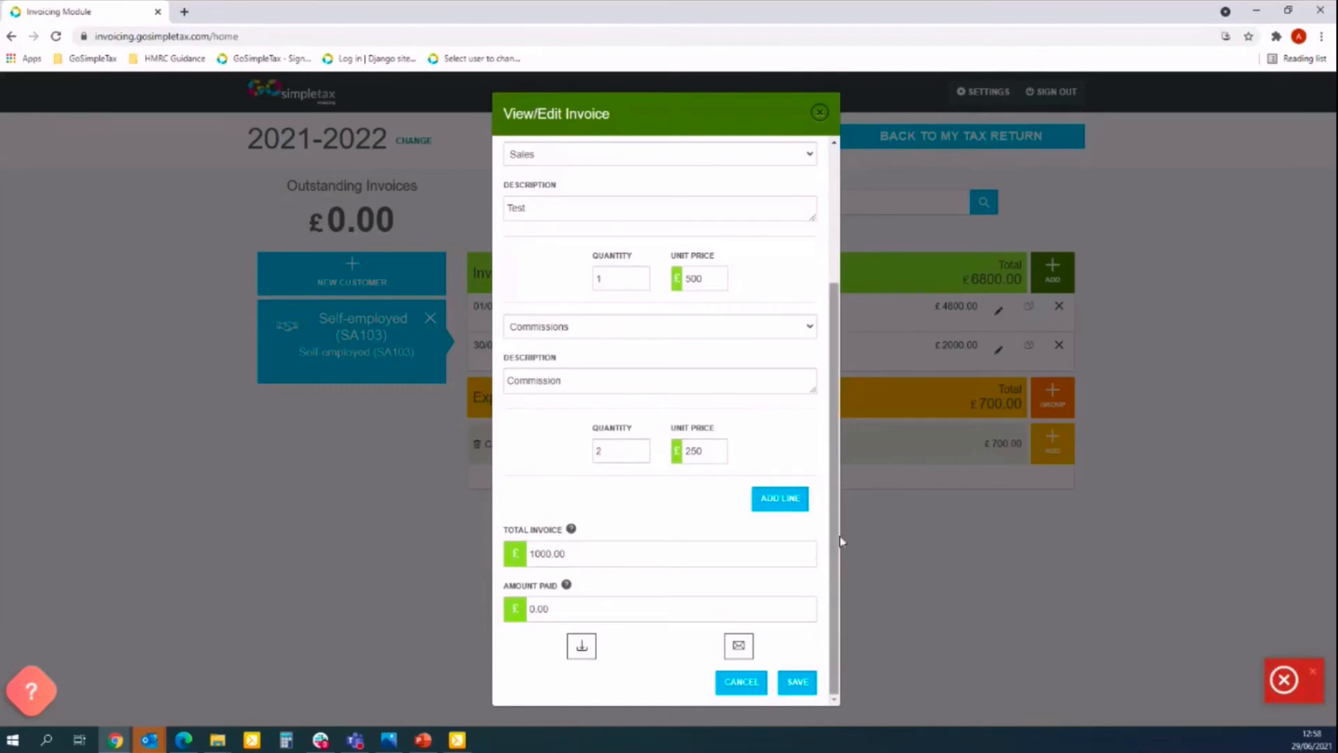
pyautogui.scroll(3, 834, 541)
# Set the invoice date to 13/05/2021 and save the invoice.
pyautogui.click(589, 230)
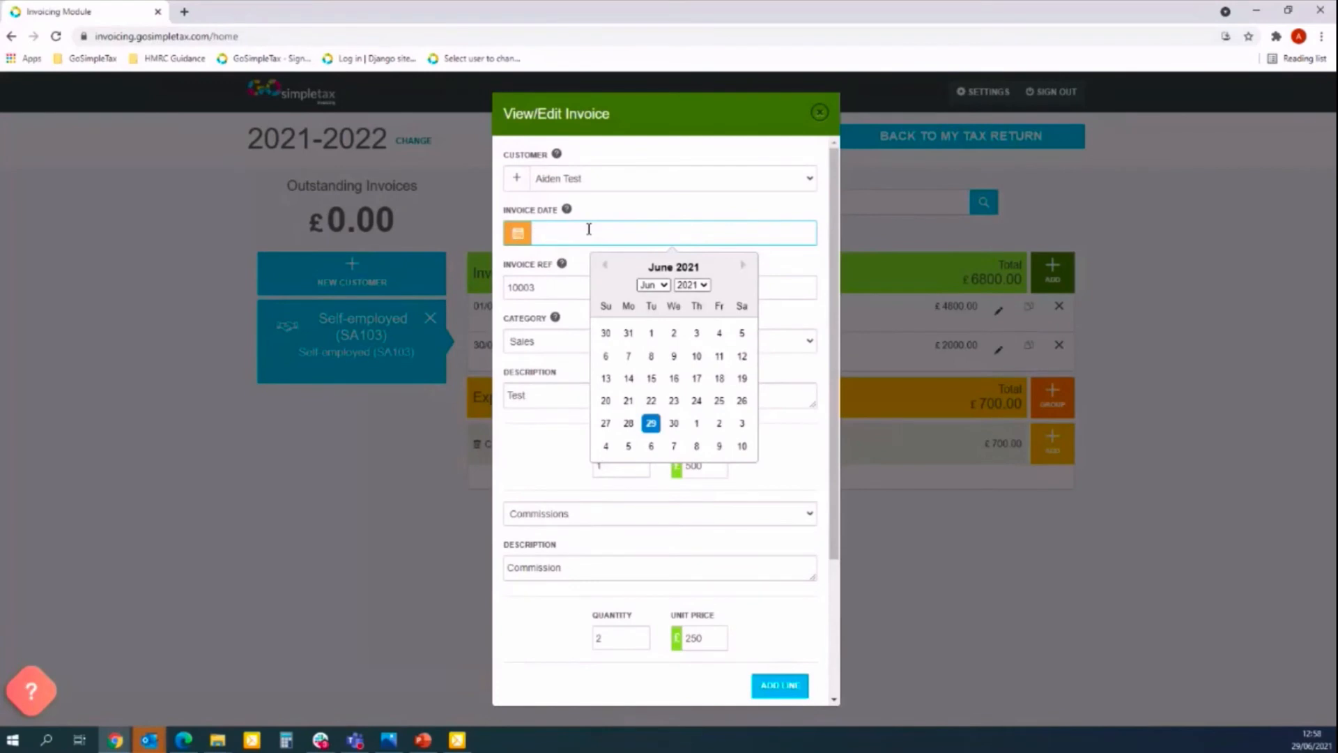
pyautogui.click(605, 269)
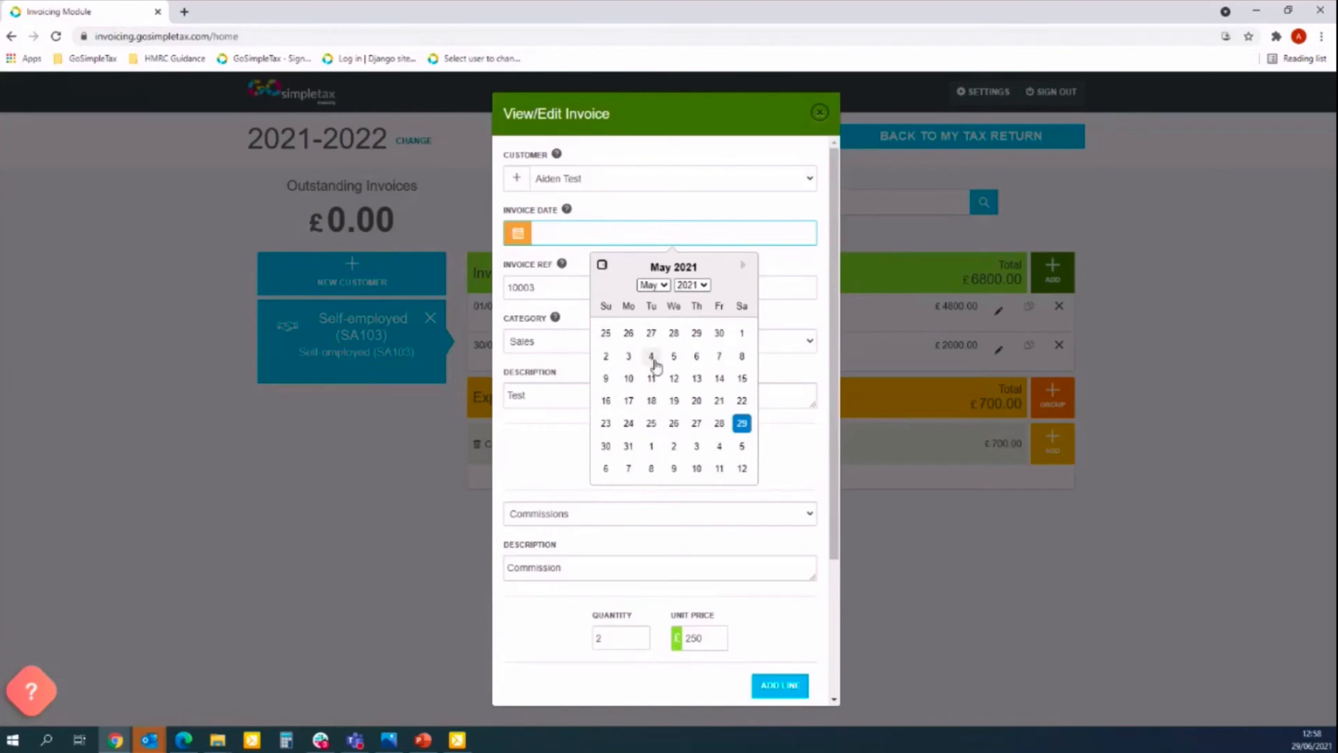
pyautogui.click(697, 380)
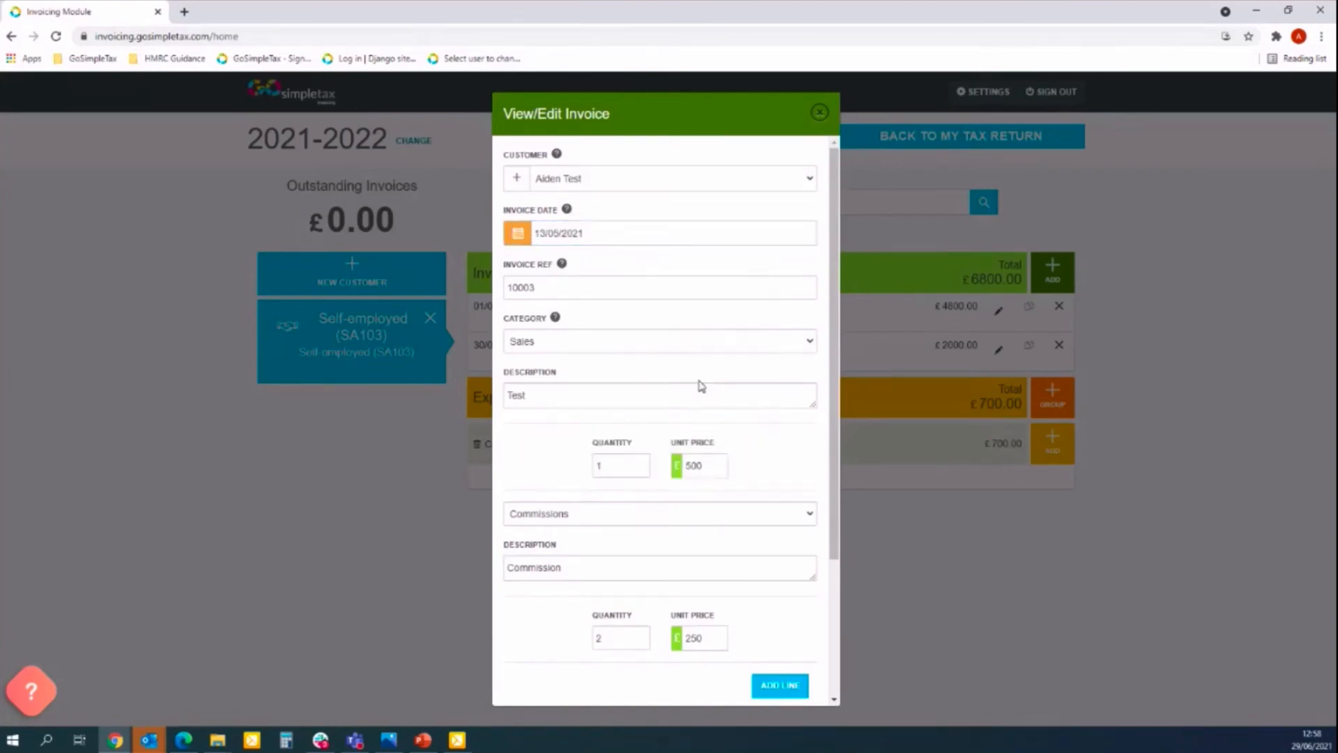
pyautogui.moveTo(823, 335); pyautogui.dragTo(824, 571)
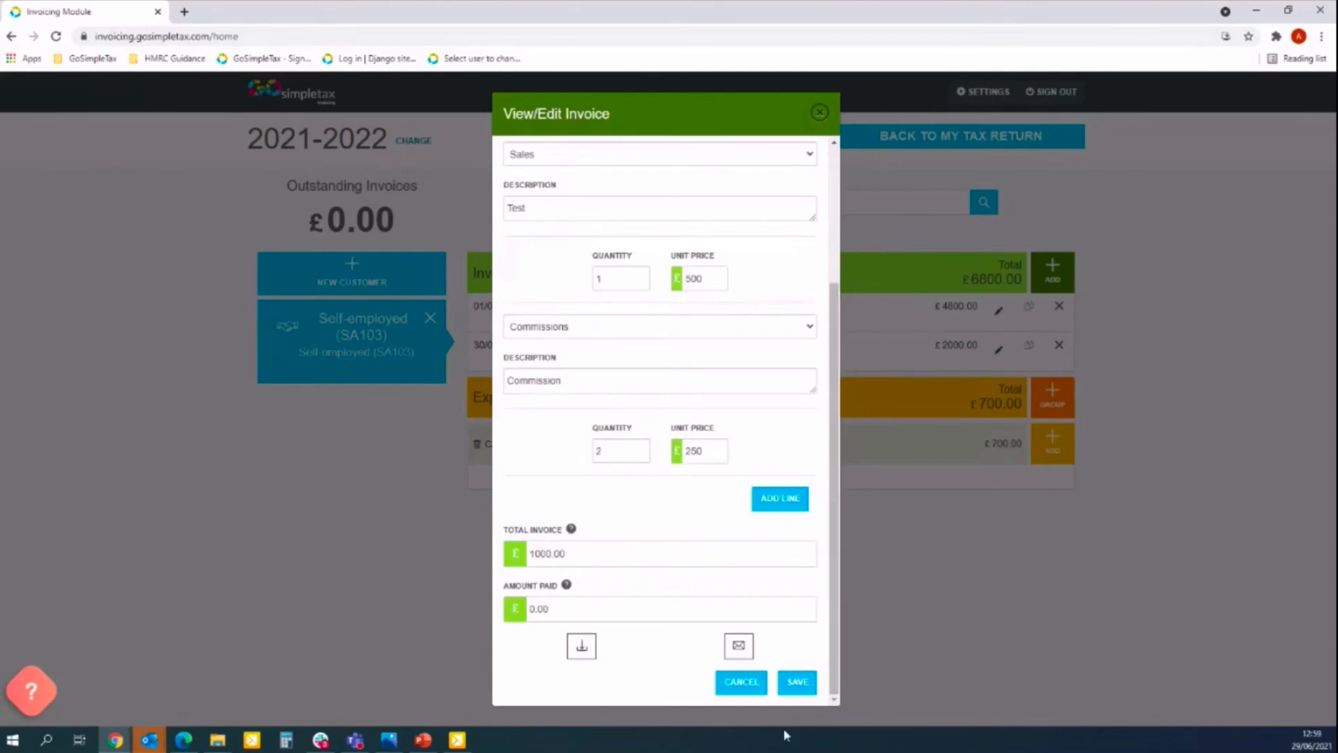
pyautogui.click(800, 691)
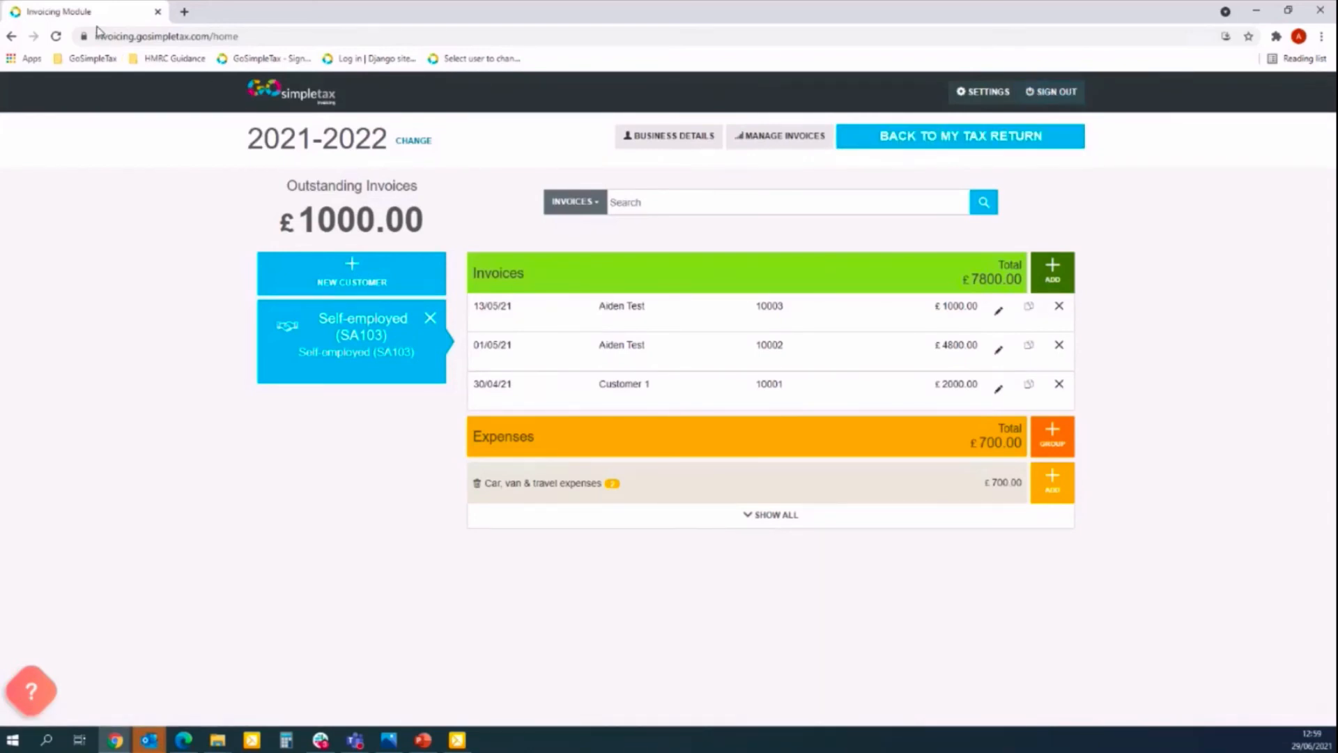
# Sign out of invoicing, go to the GoSimpleTax tax site, and sign out of that account.
pyautogui.click(1054, 98)
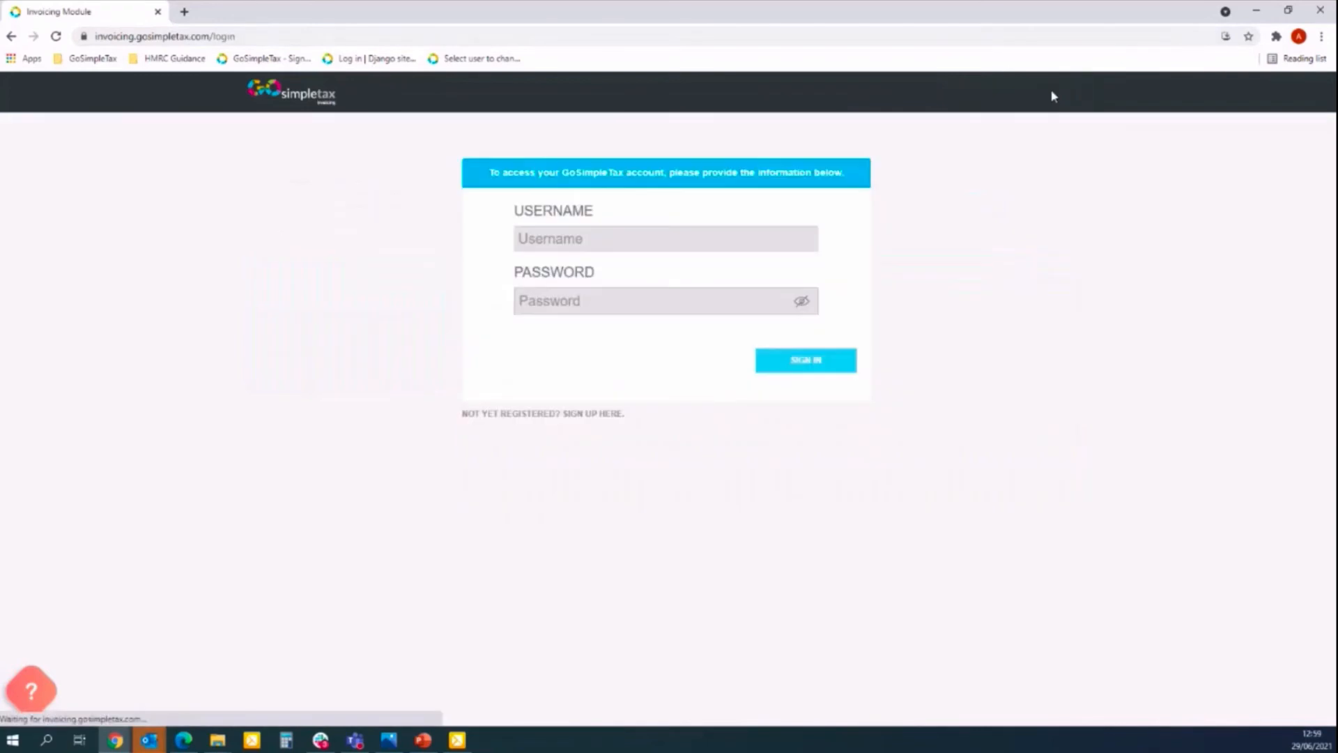
pyautogui.click(273, 60)
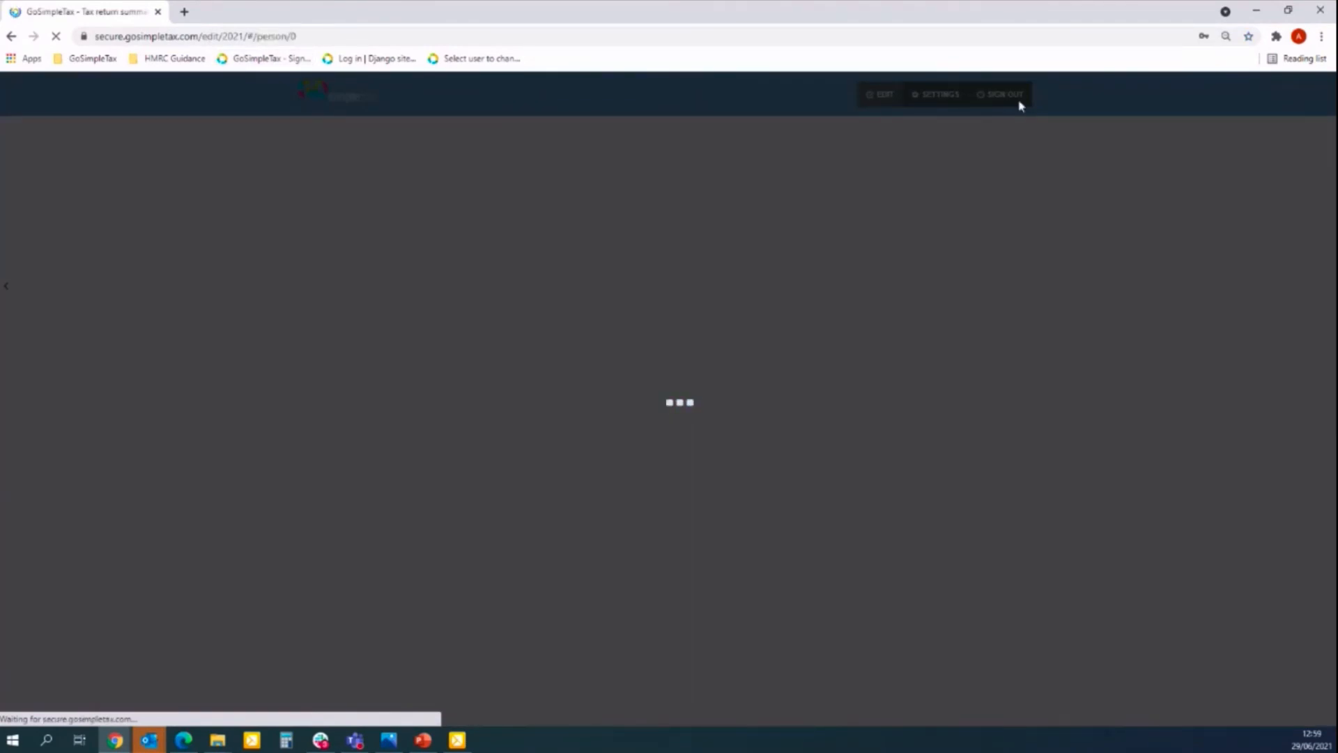
pyautogui.click(812, 98)
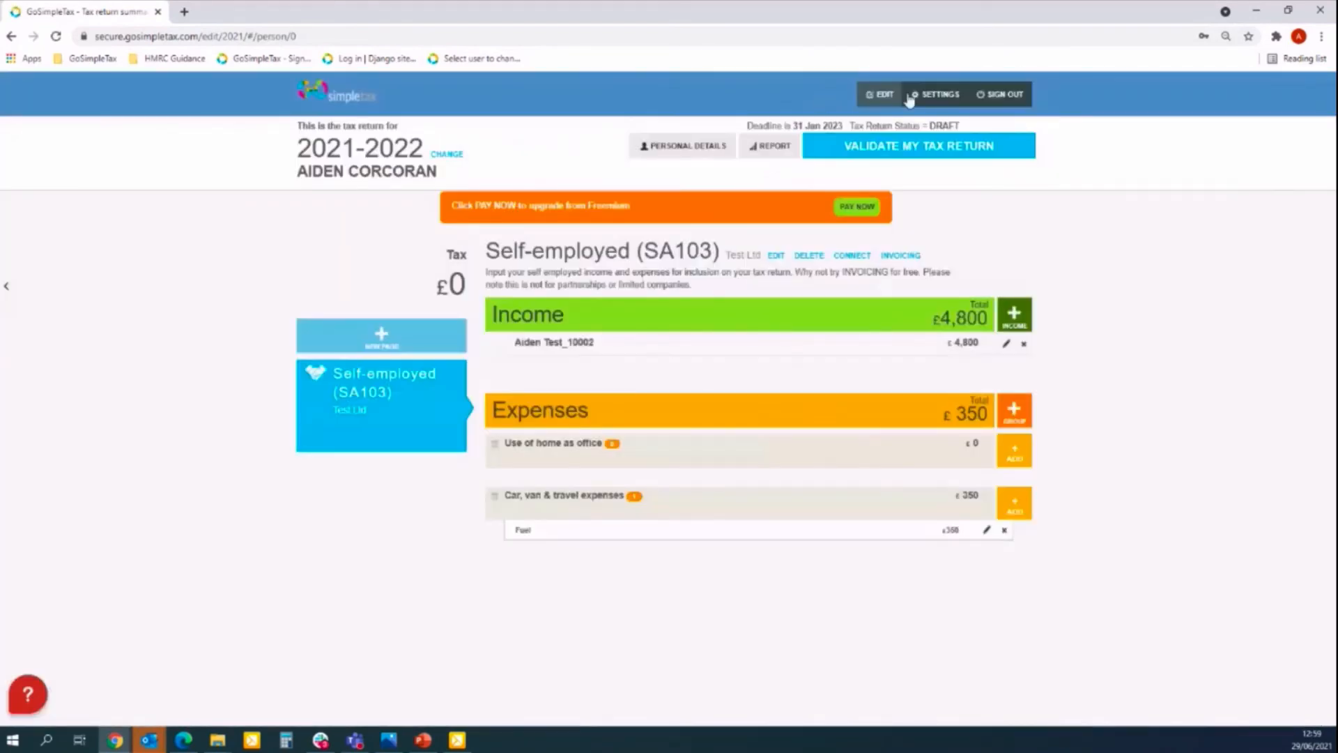
pyautogui.click(994, 103)
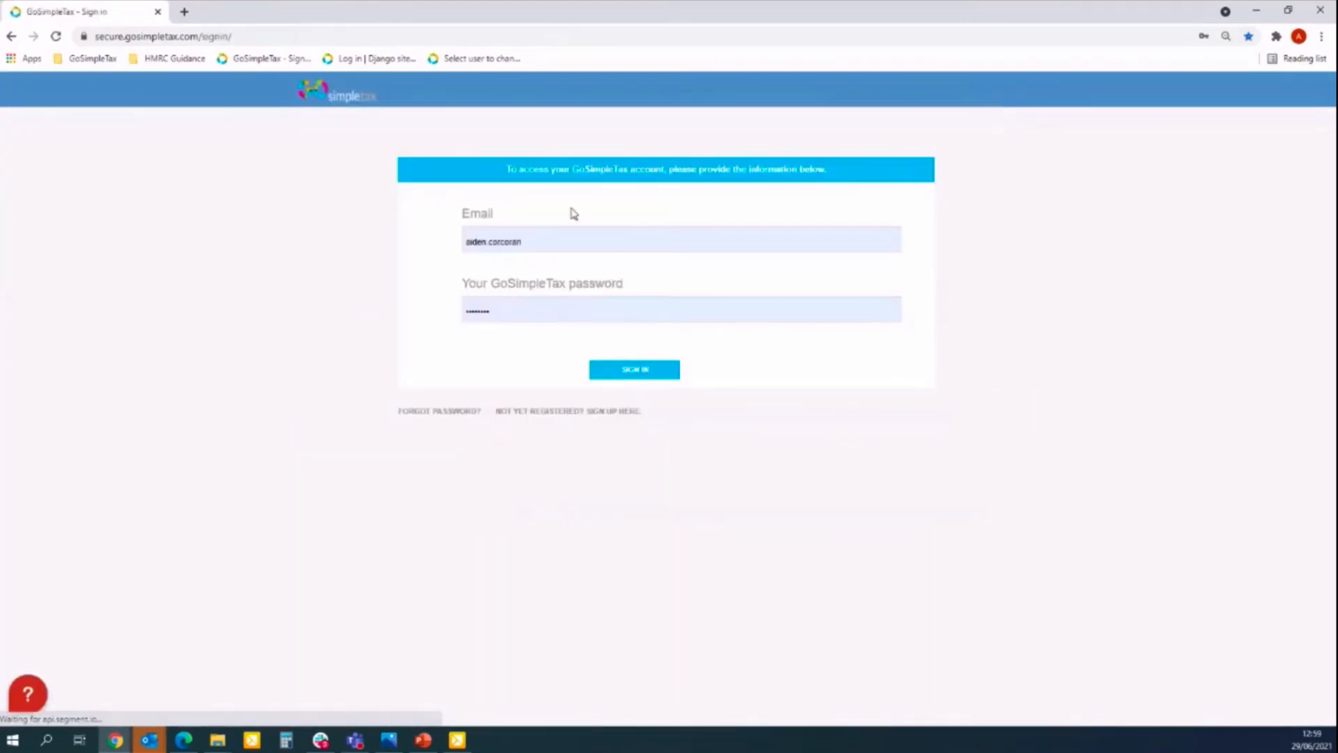
# Sign in to the other tax account using its saved login details.
pyautogui.click(617, 242)
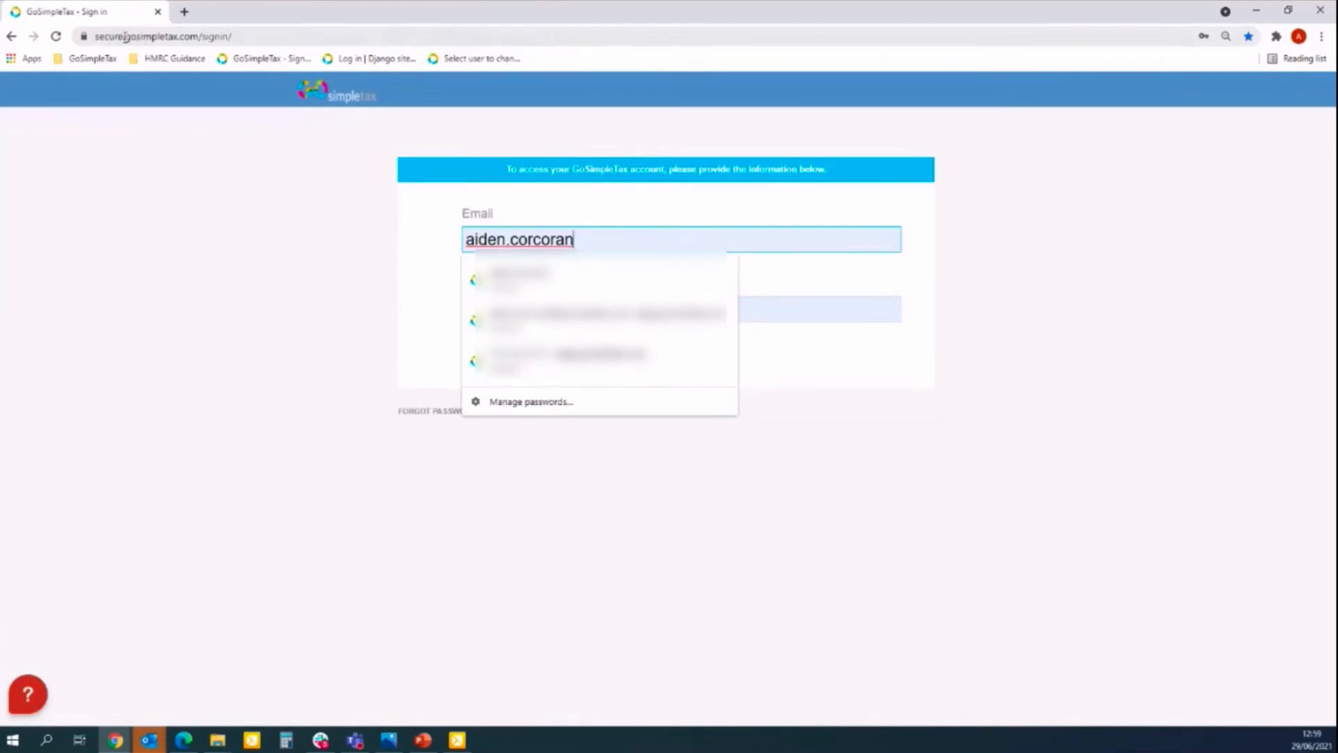
pyautogui.doubleClick(113, 36)
pyautogui.press('BackSpace')
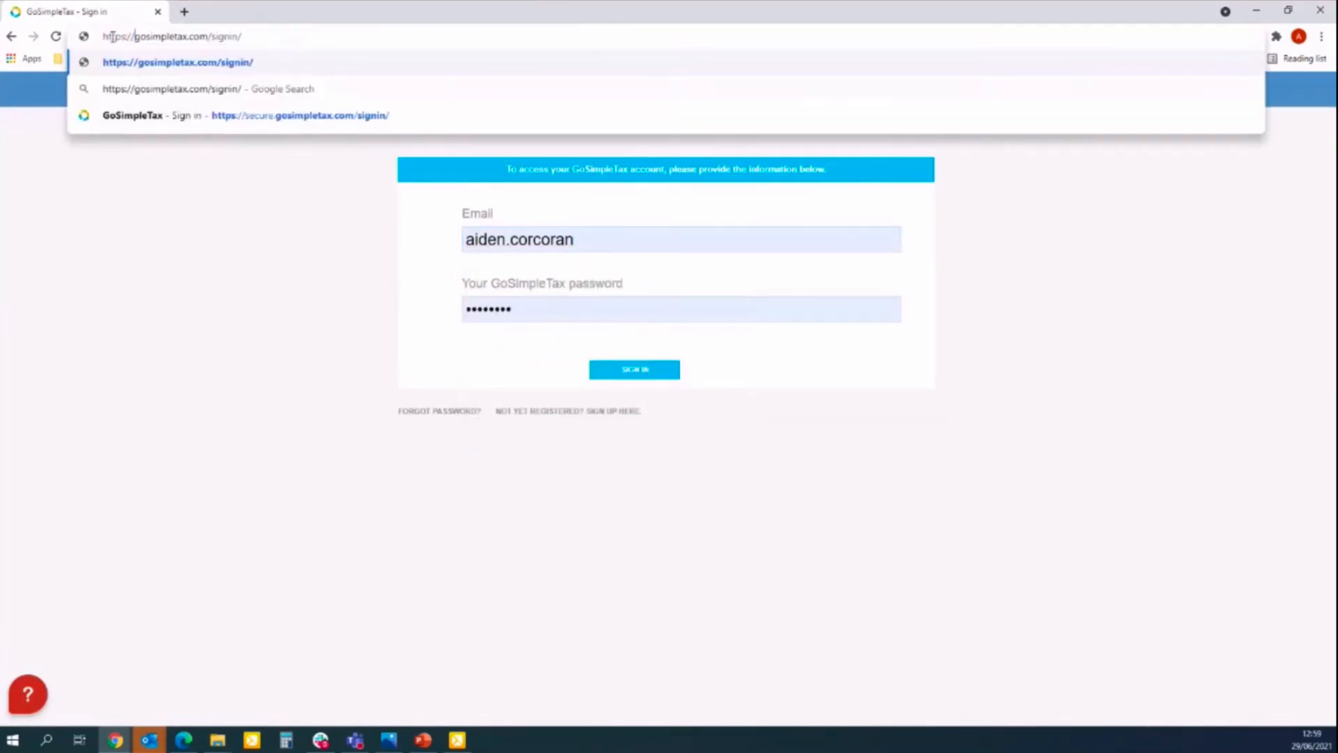
pyautogui.press('BackSpace')
pyautogui.press('BackSpace')
pyautogui.press('BackSpace')
pyautogui.press('BackSpace')
pyautogui.press('BackSpace')
pyautogui.press('BackSpace')
pyautogui.press('BackSpace')
pyautogui.press('BackSpace')
pyautogui.press('Return')
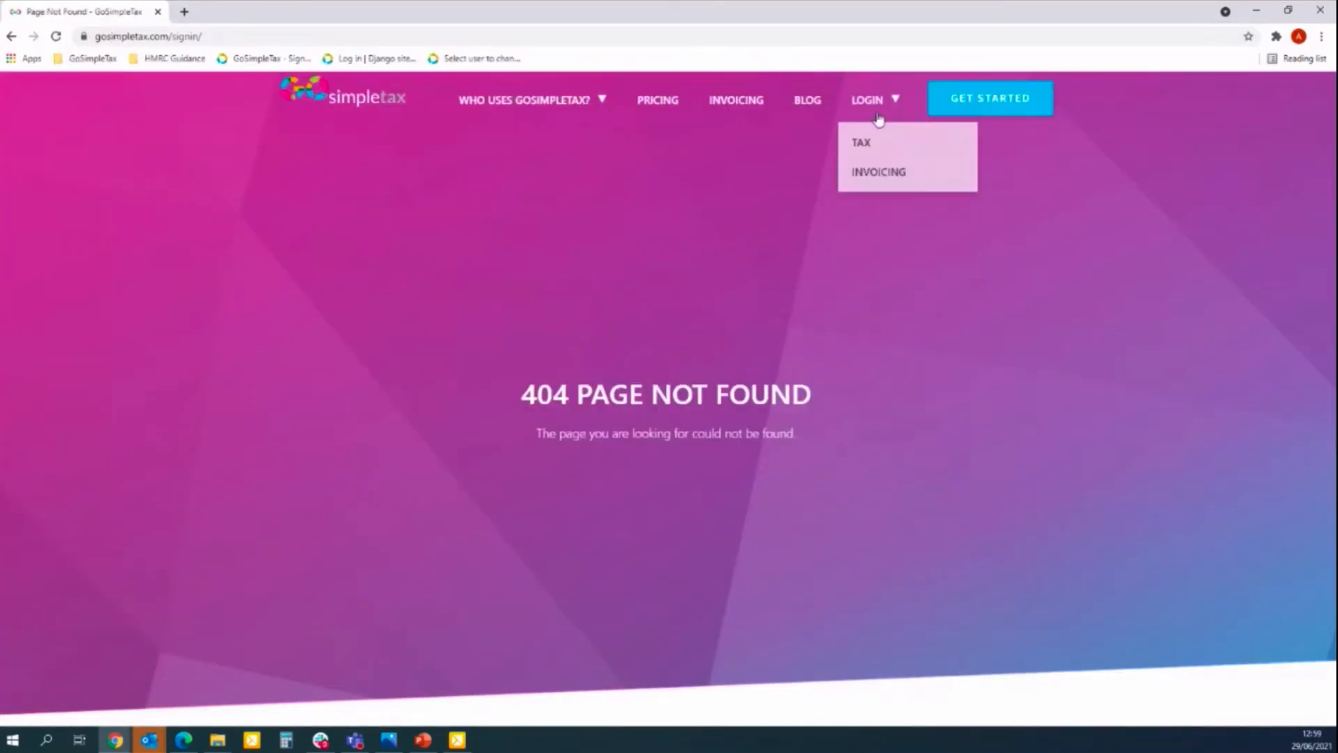
pyautogui.click(877, 113)
pyautogui.click(596, 244)
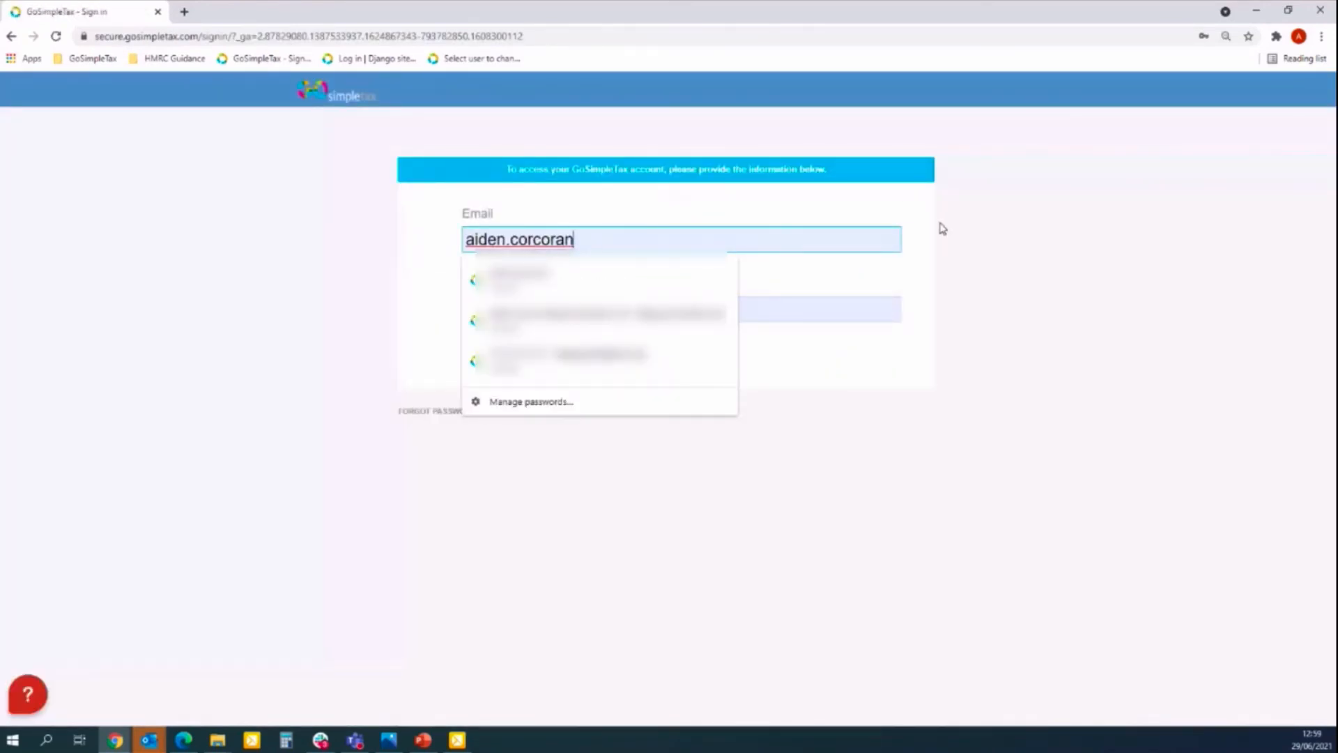
pyautogui.click(644, 317)
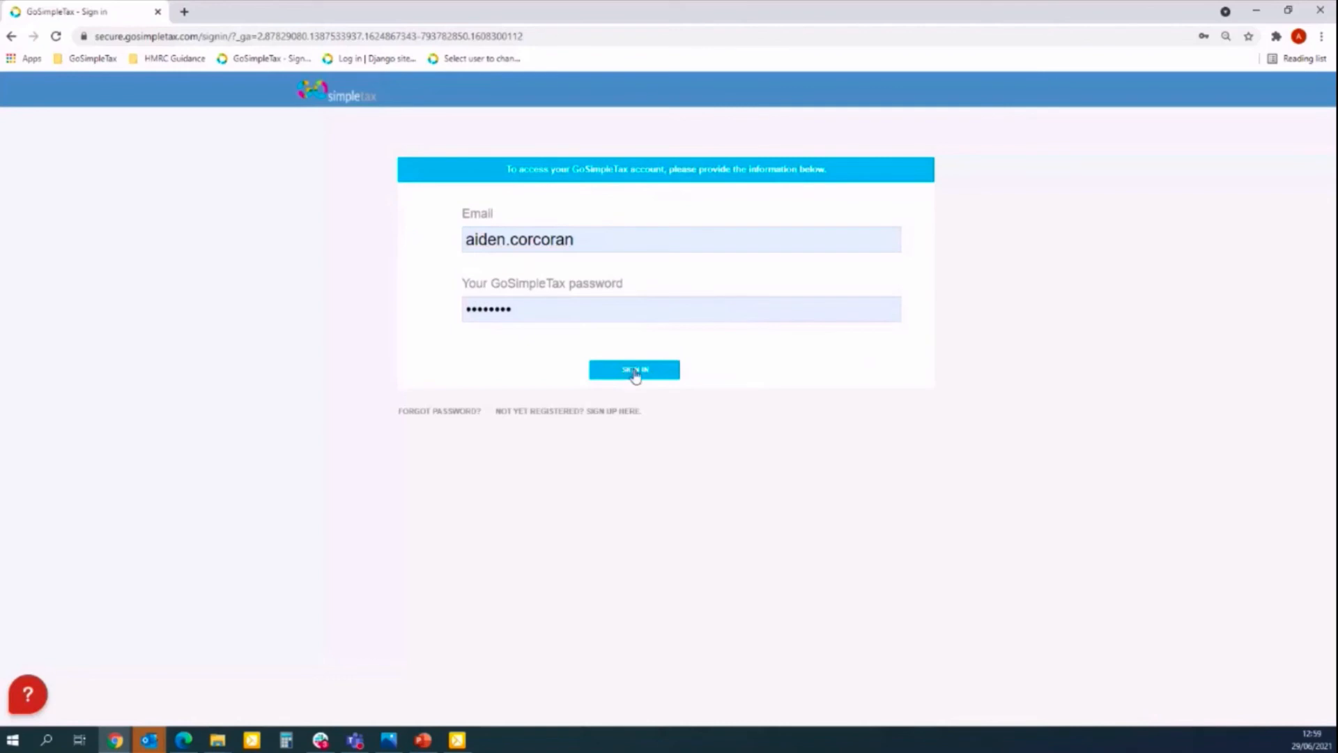
pyautogui.click(640, 374)
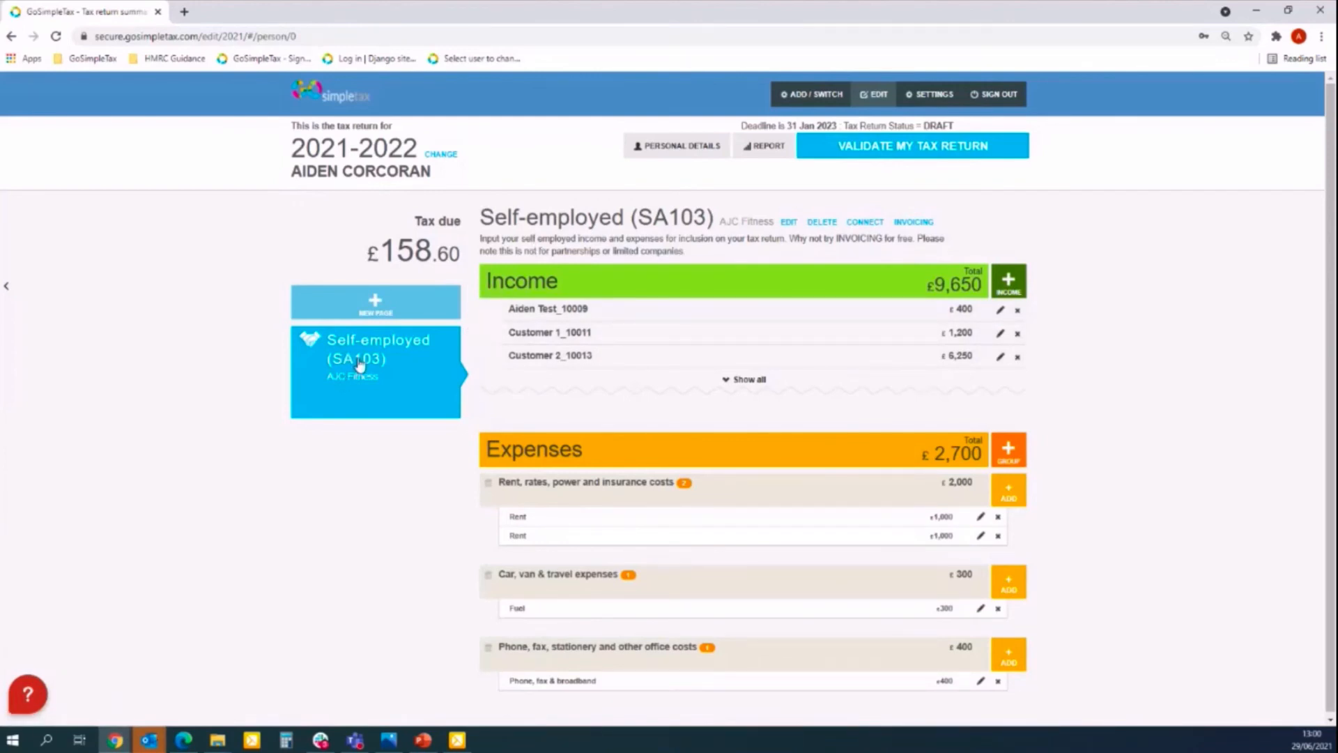
# Open invoicing and show all invoices plus all phone/stationery, rent and car/van/travel expenses.
pyautogui.click(921, 221)
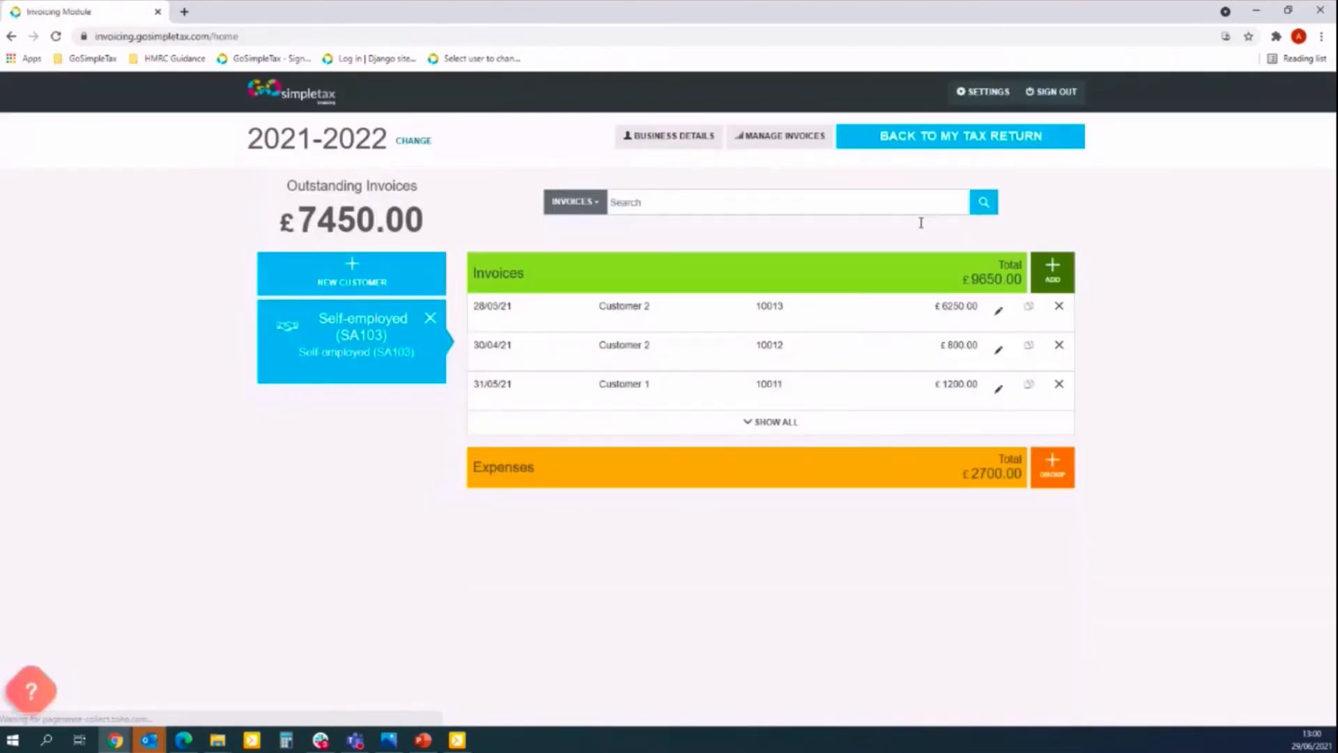
pyautogui.click(770, 422)
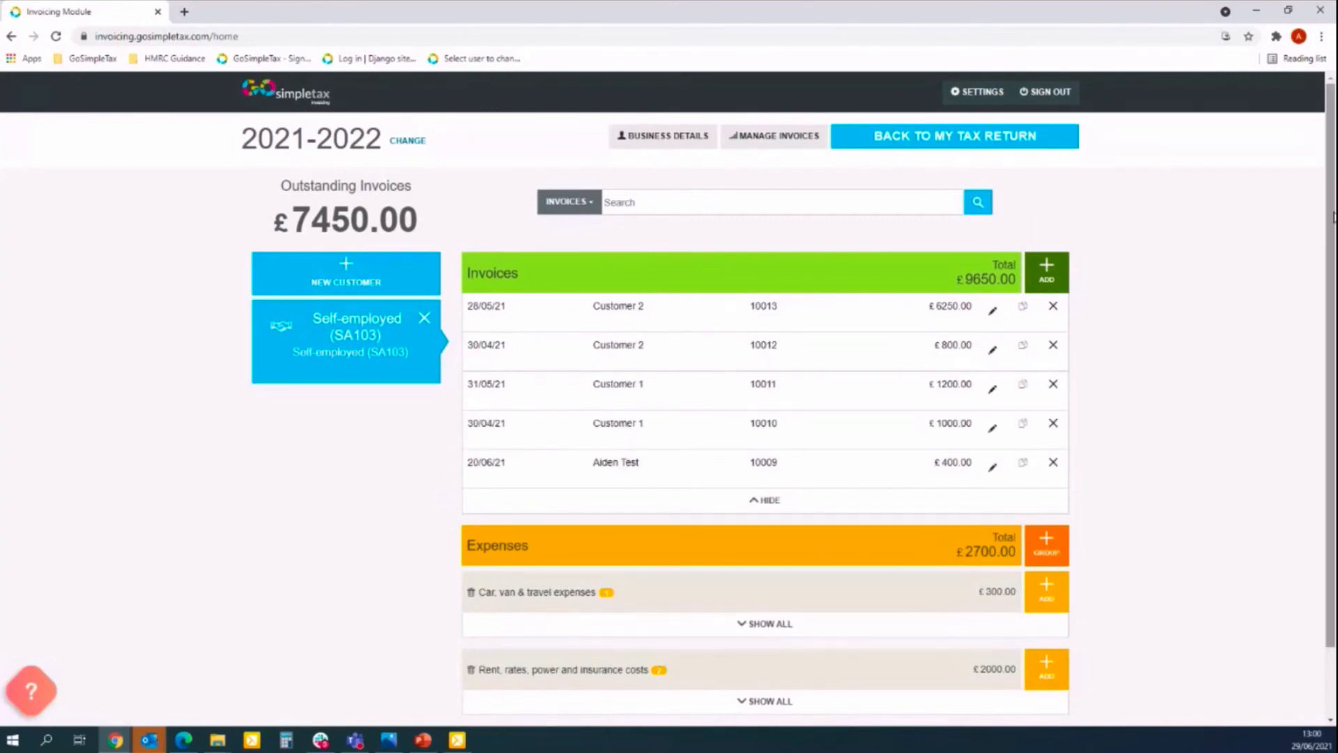
pyautogui.scroll(-1, 1333, 217)
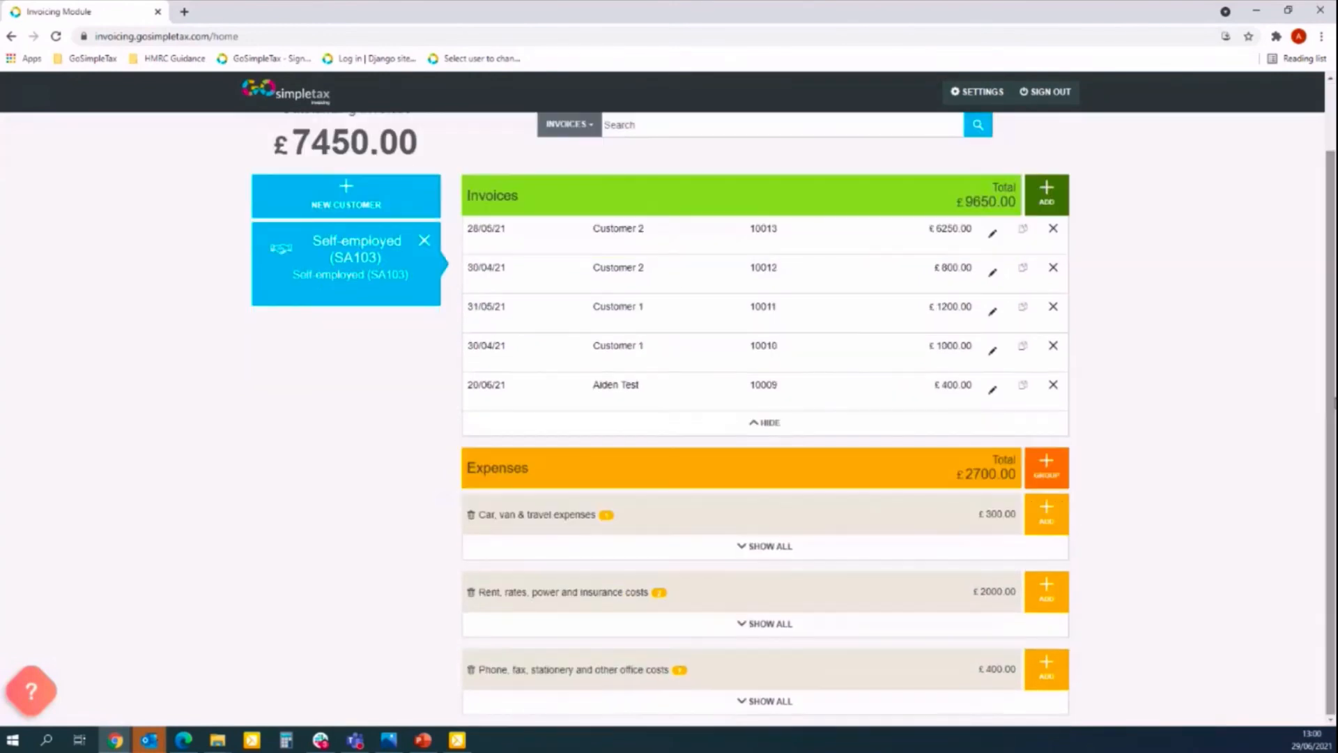
pyautogui.click(757, 704)
pyautogui.click(765, 623)
pyautogui.click(765, 546)
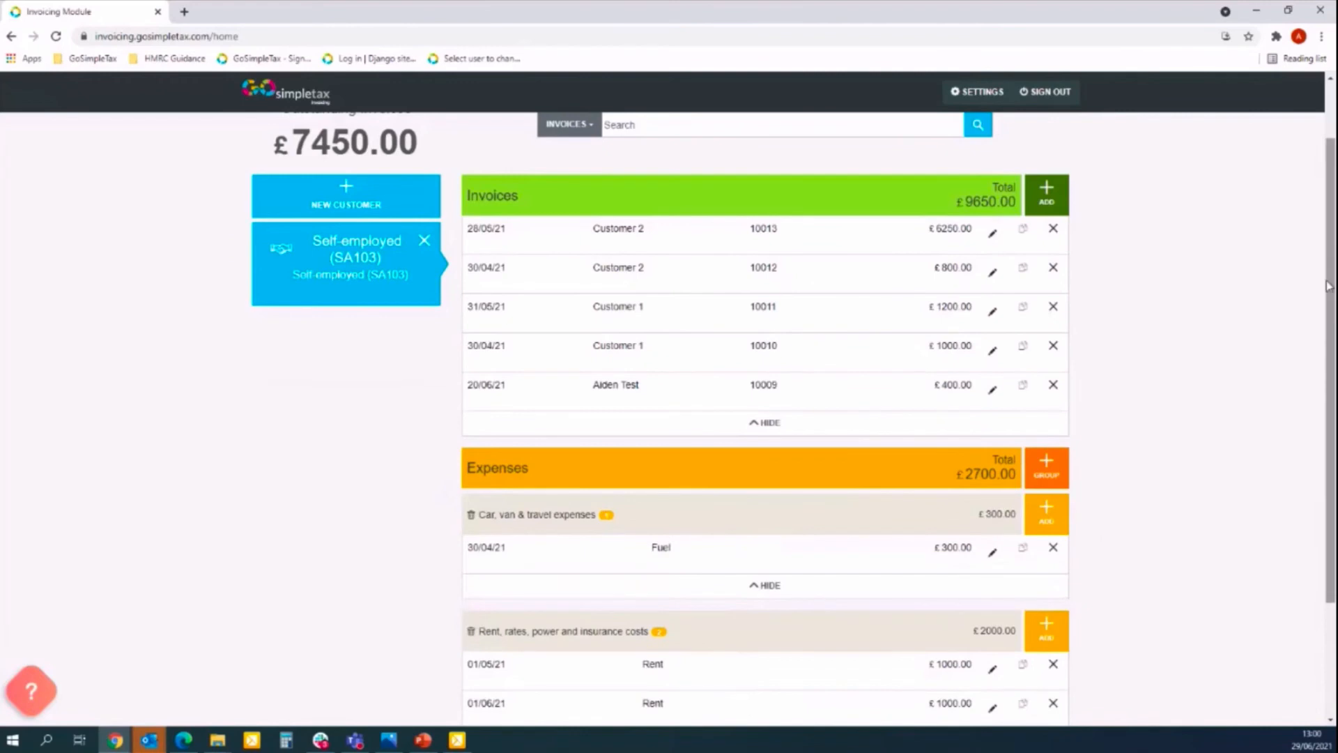
pyautogui.scroll(-2, 1328, 285)
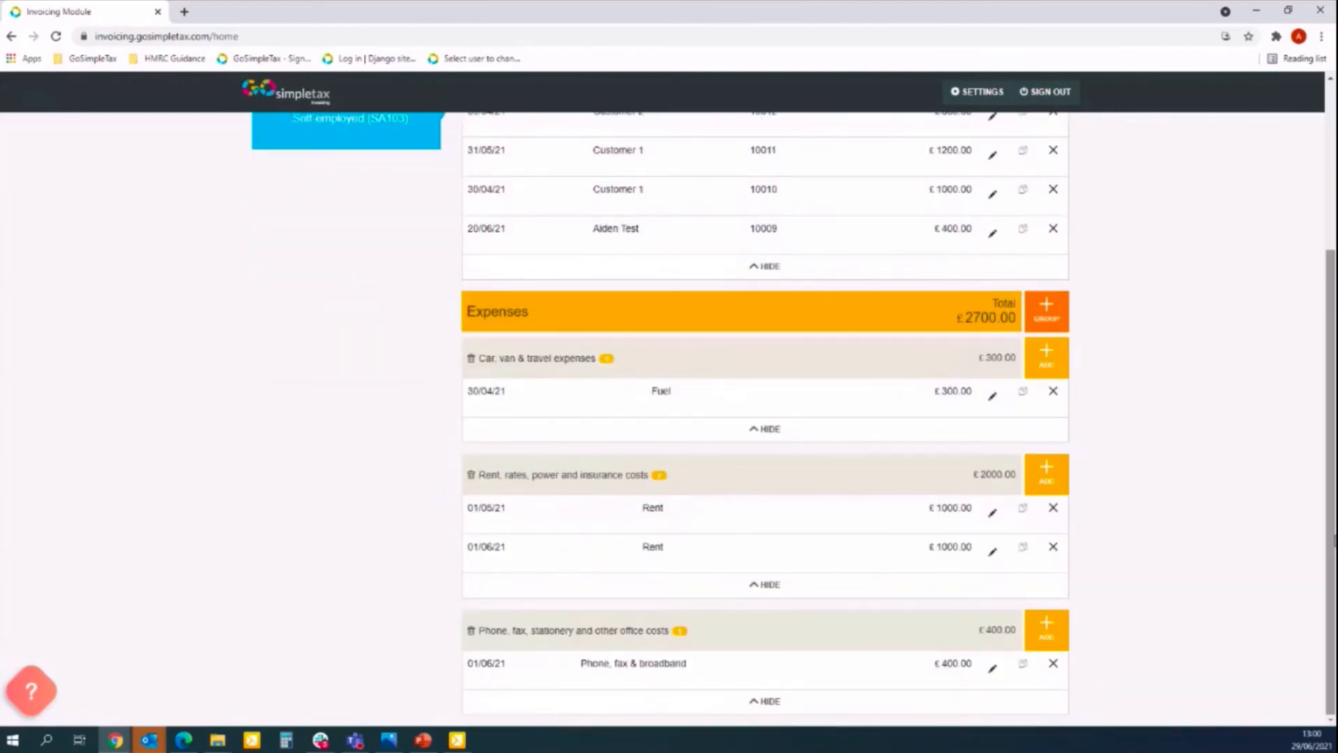
pyautogui.scroll(3, 1333, 538)
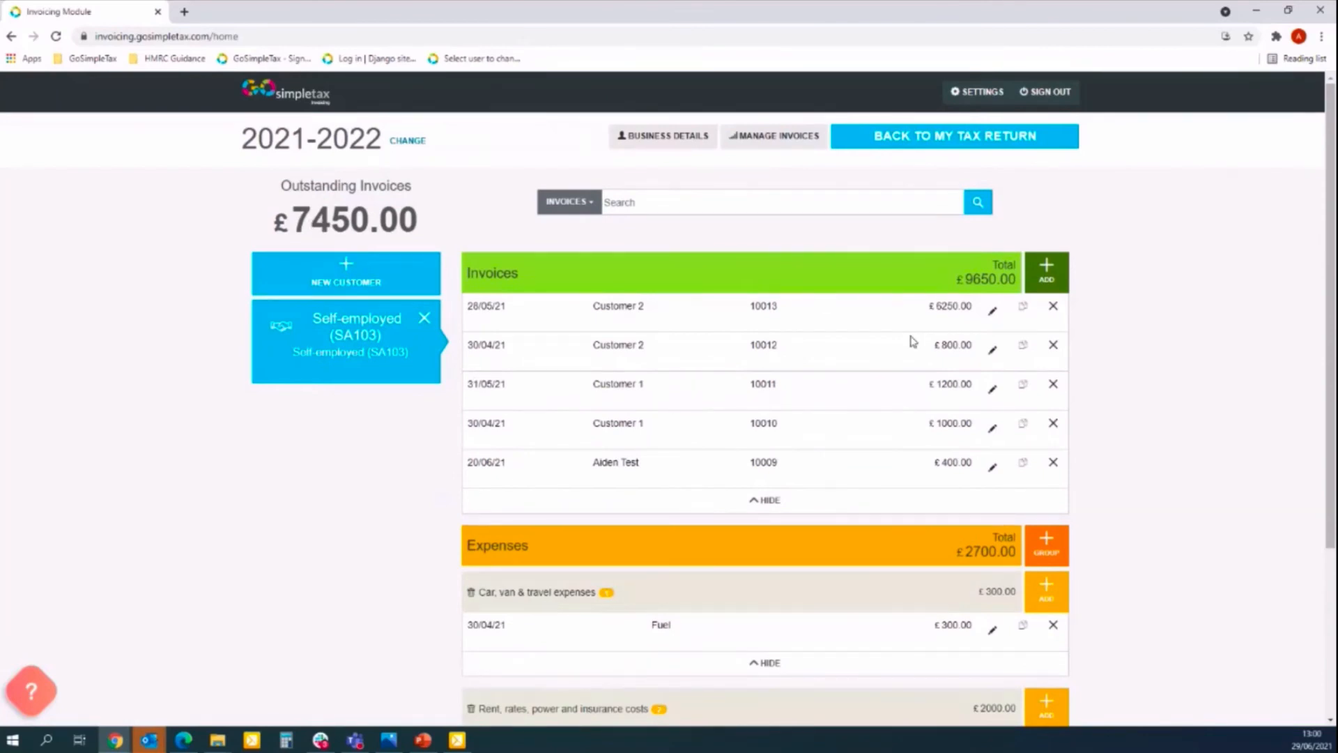
pyautogui.click(756, 144)
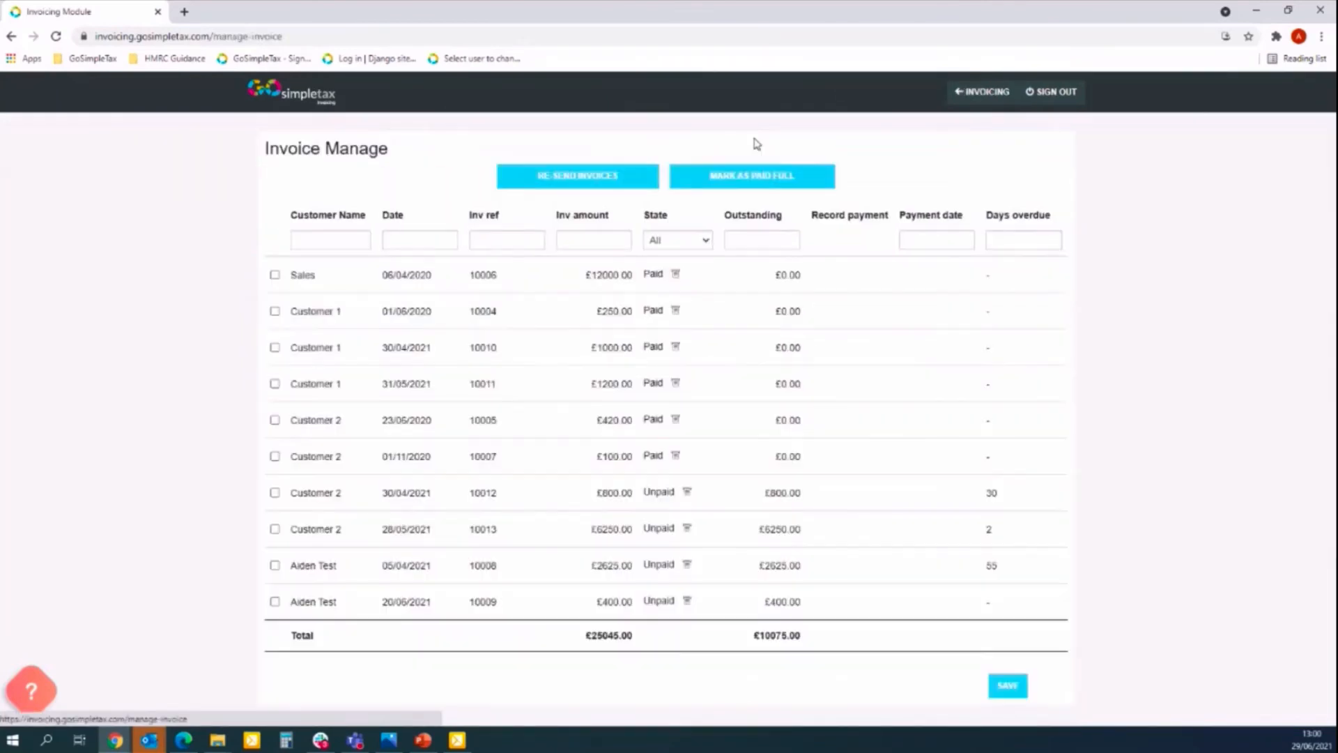
pyautogui.click(680, 241)
pyautogui.click(680, 264)
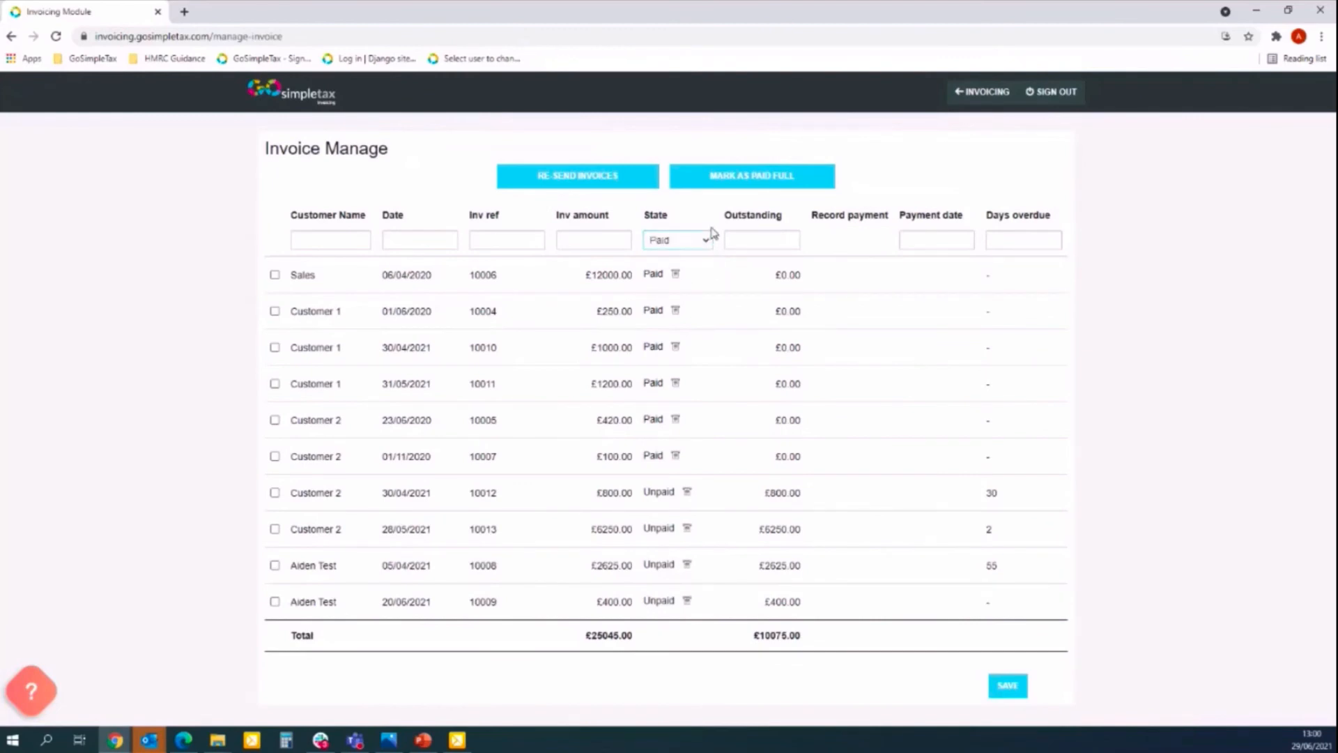
pyautogui.click(698, 241)
pyautogui.click(676, 278)
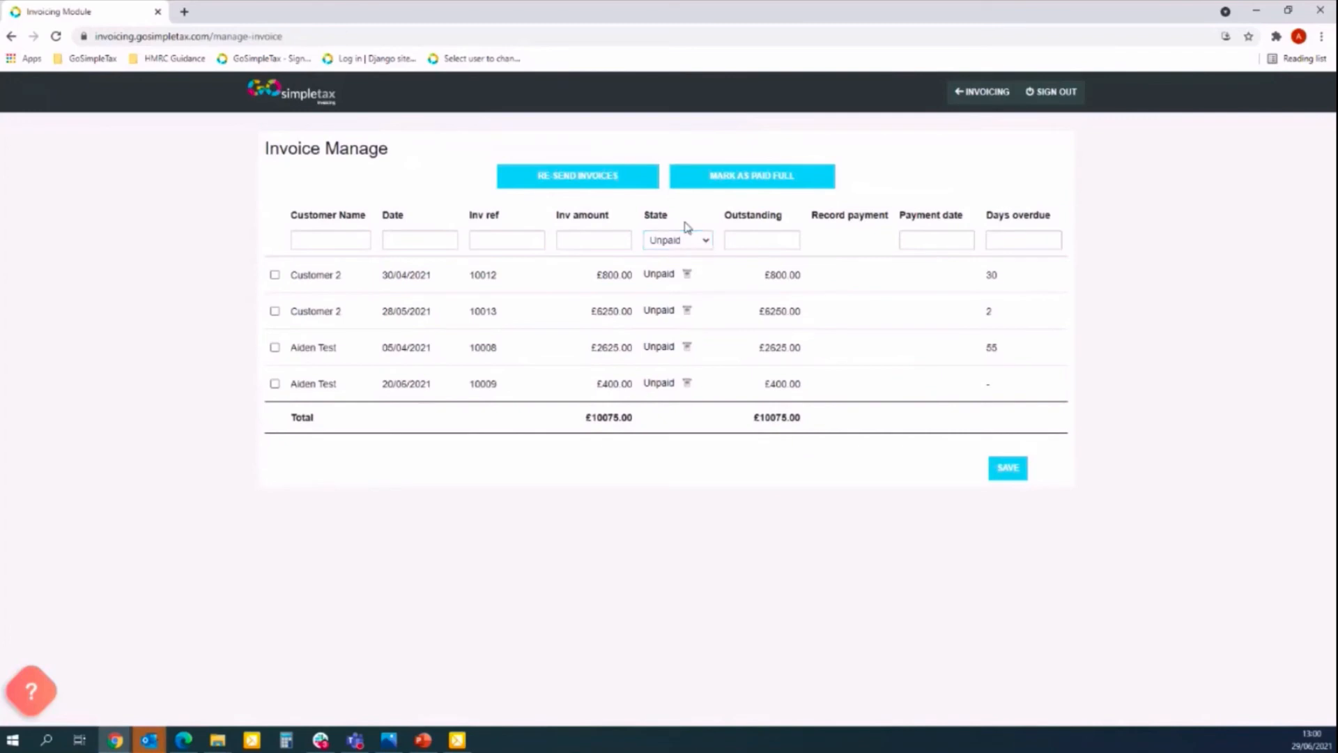
pyautogui.click(690, 242)
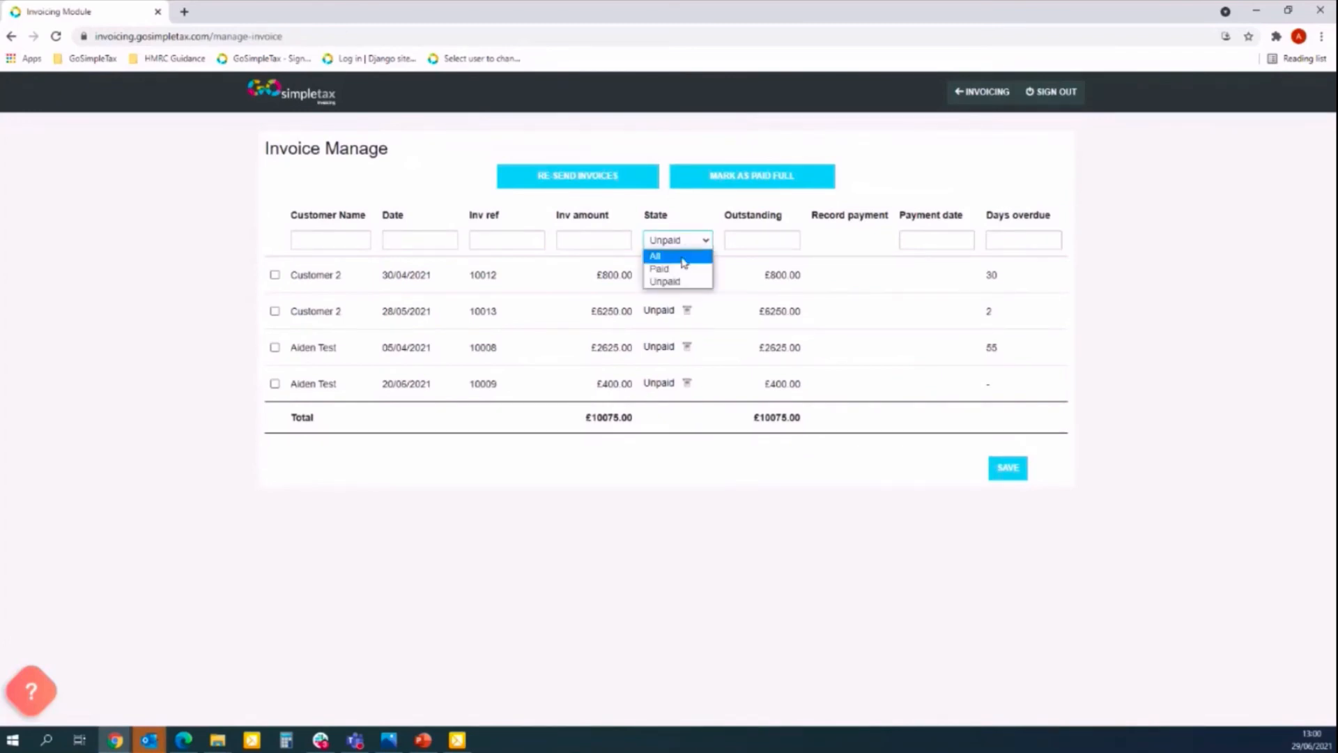
pyautogui.click(683, 258)
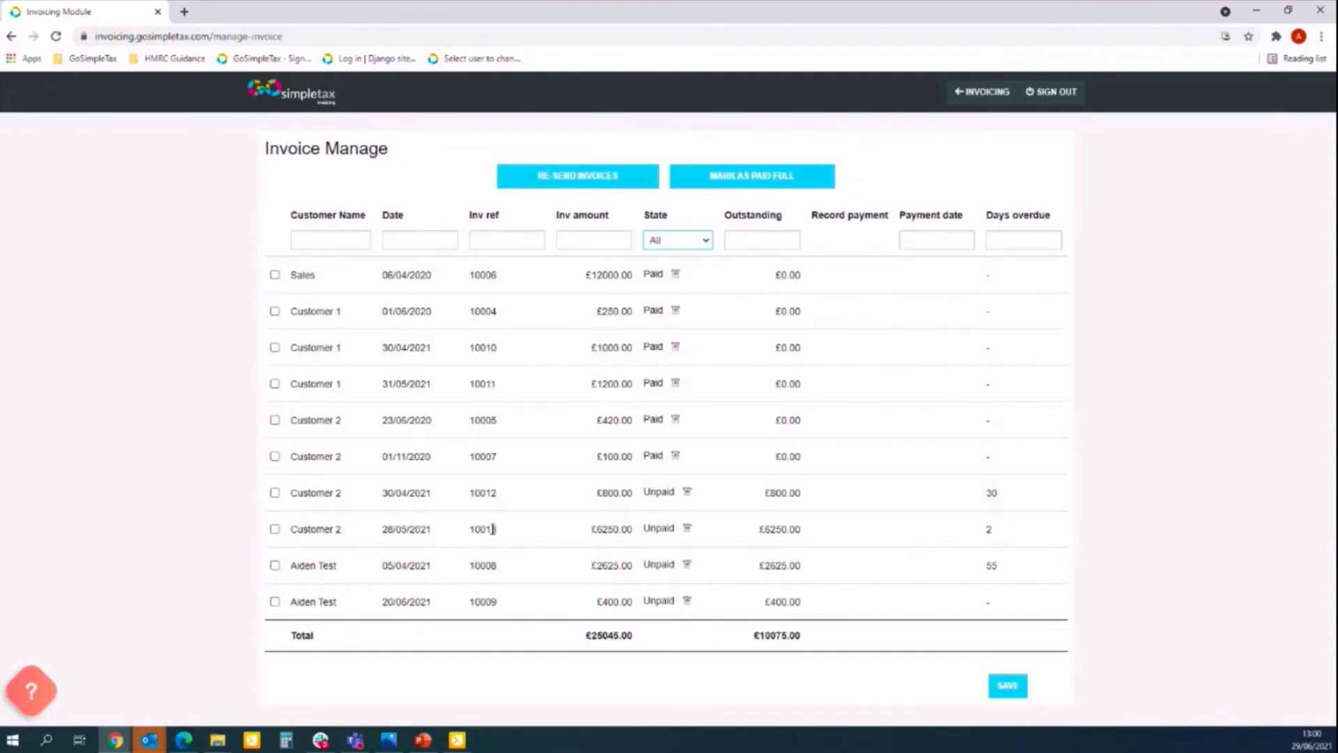
pyautogui.moveTo(493, 529); pyautogui.dragTo(290, 527)
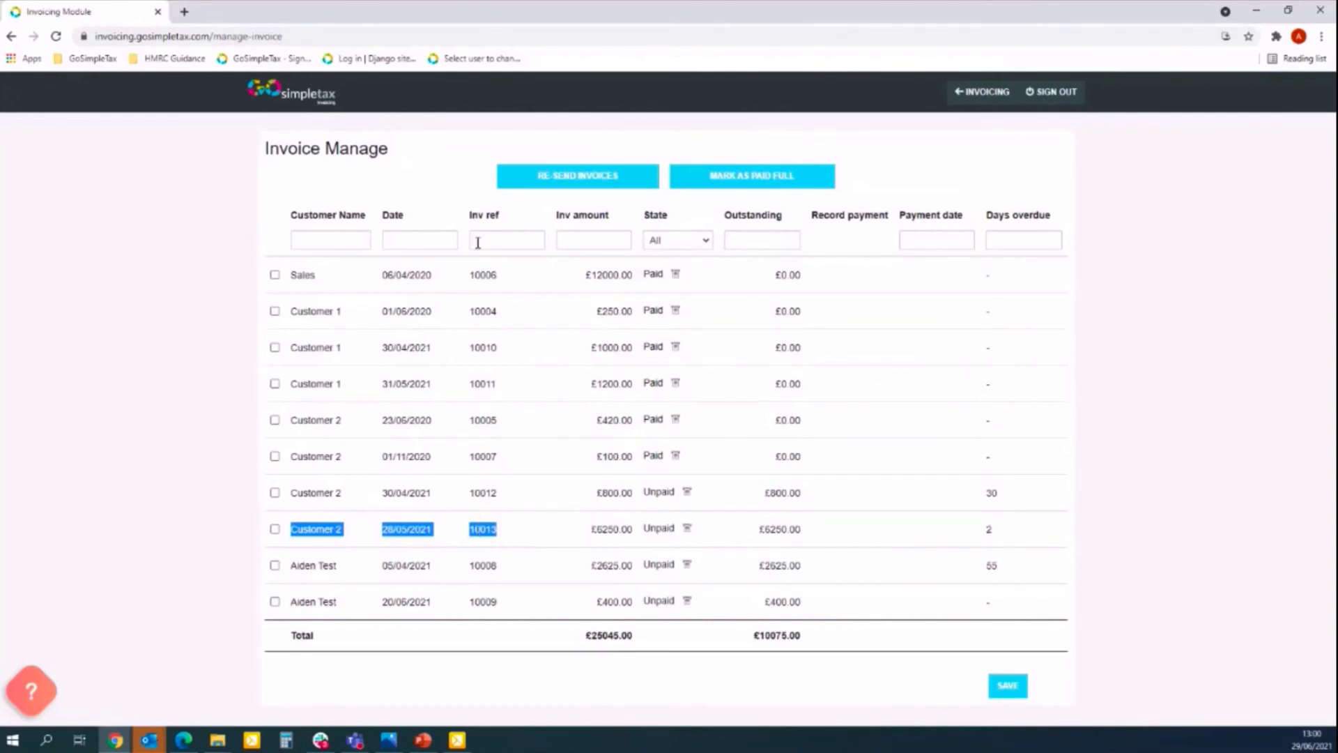
pyautogui.click(501, 237)
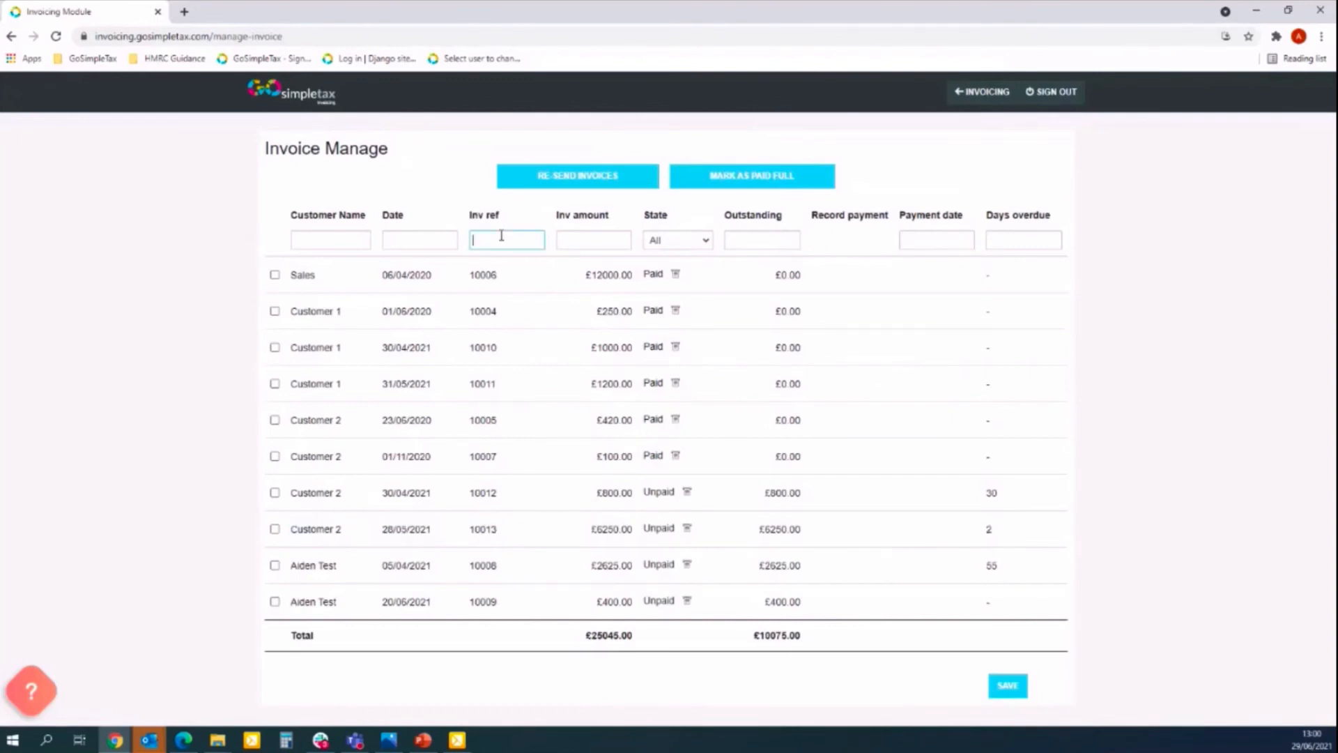
pyautogui.write('10013')
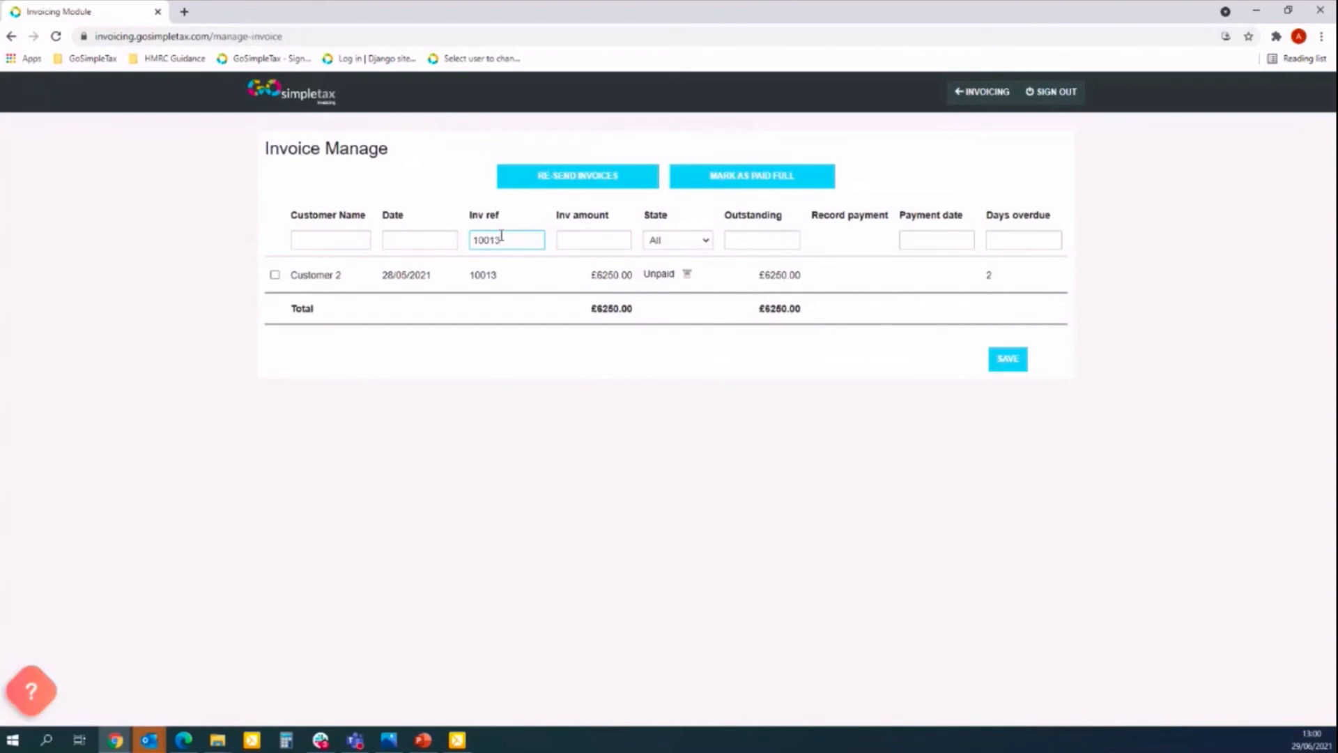
pyautogui.press('BackSpace')
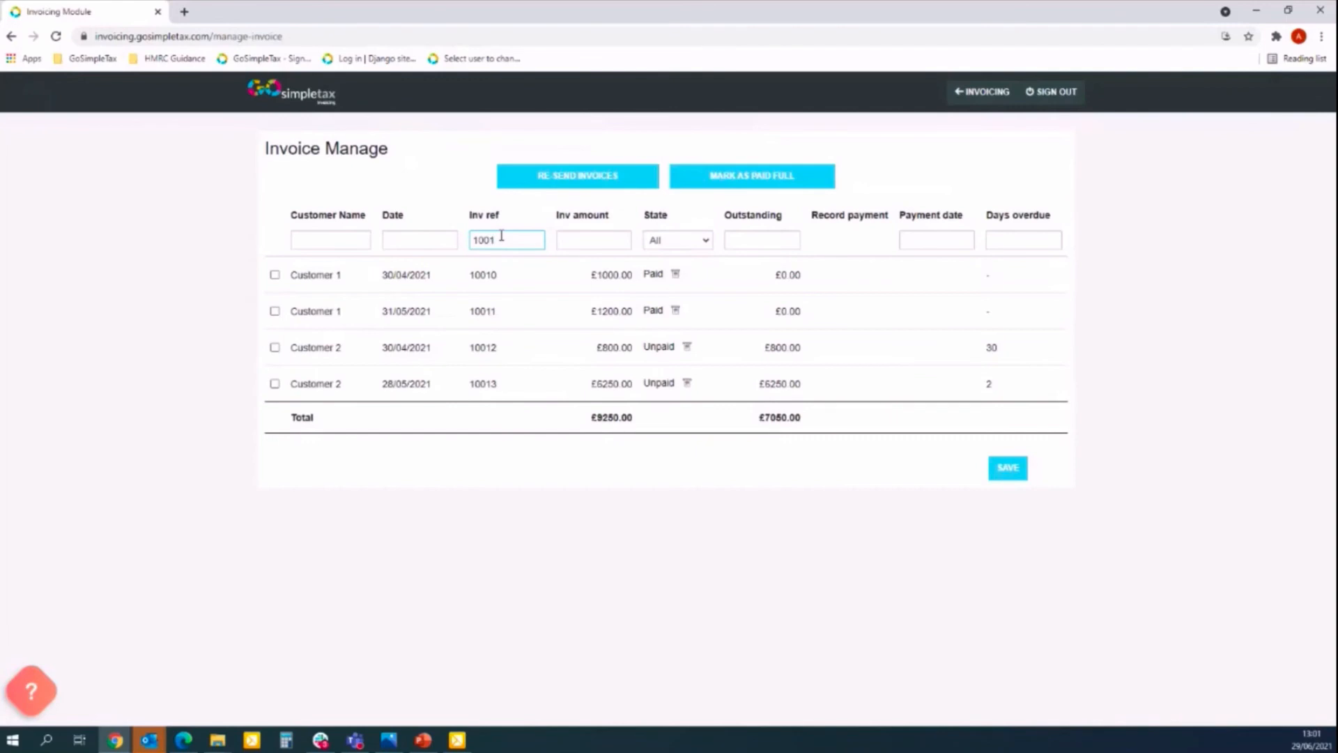
pyautogui.press('BackSpace')
pyautogui.press('BackSpace')
pyautogui.press('BackSpace')
pyautogui.press('BackSpace')
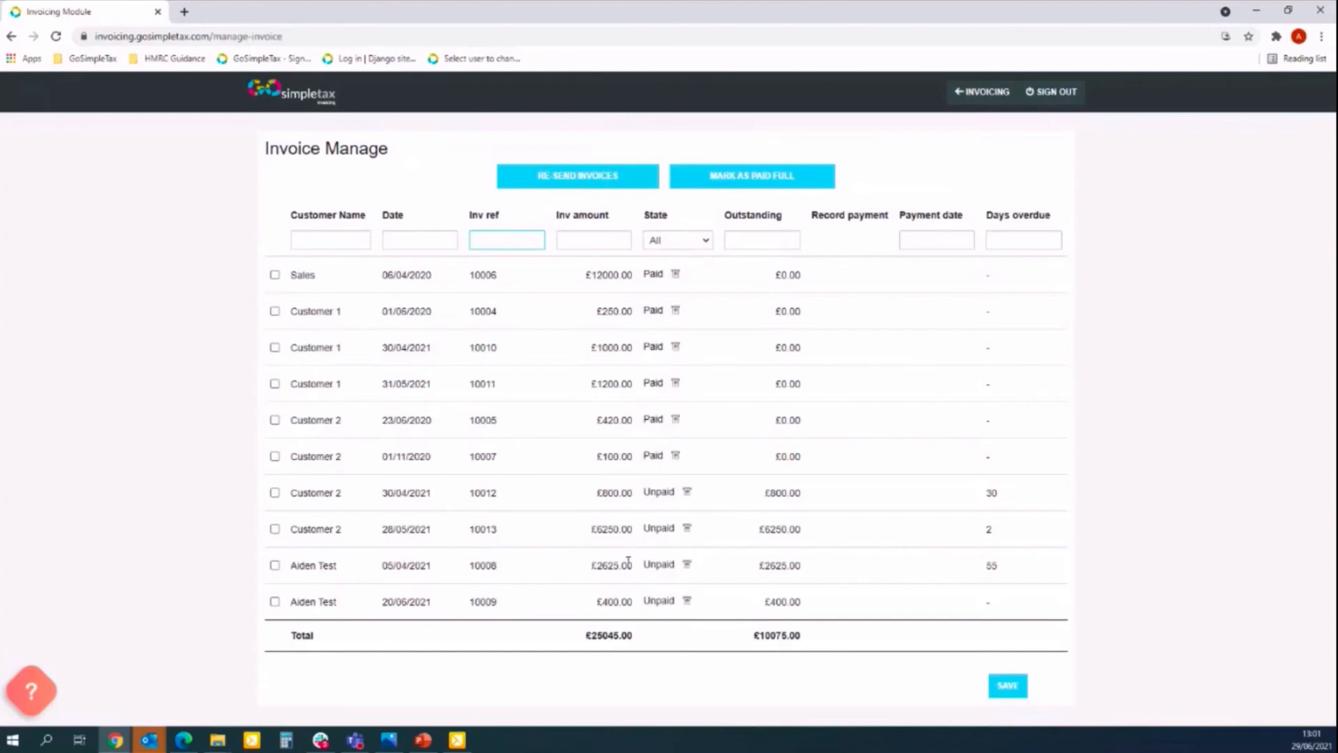
# Select invoice 10008 for resending and fill the email subject from the saved suggestion.
pyautogui.click(274, 566)
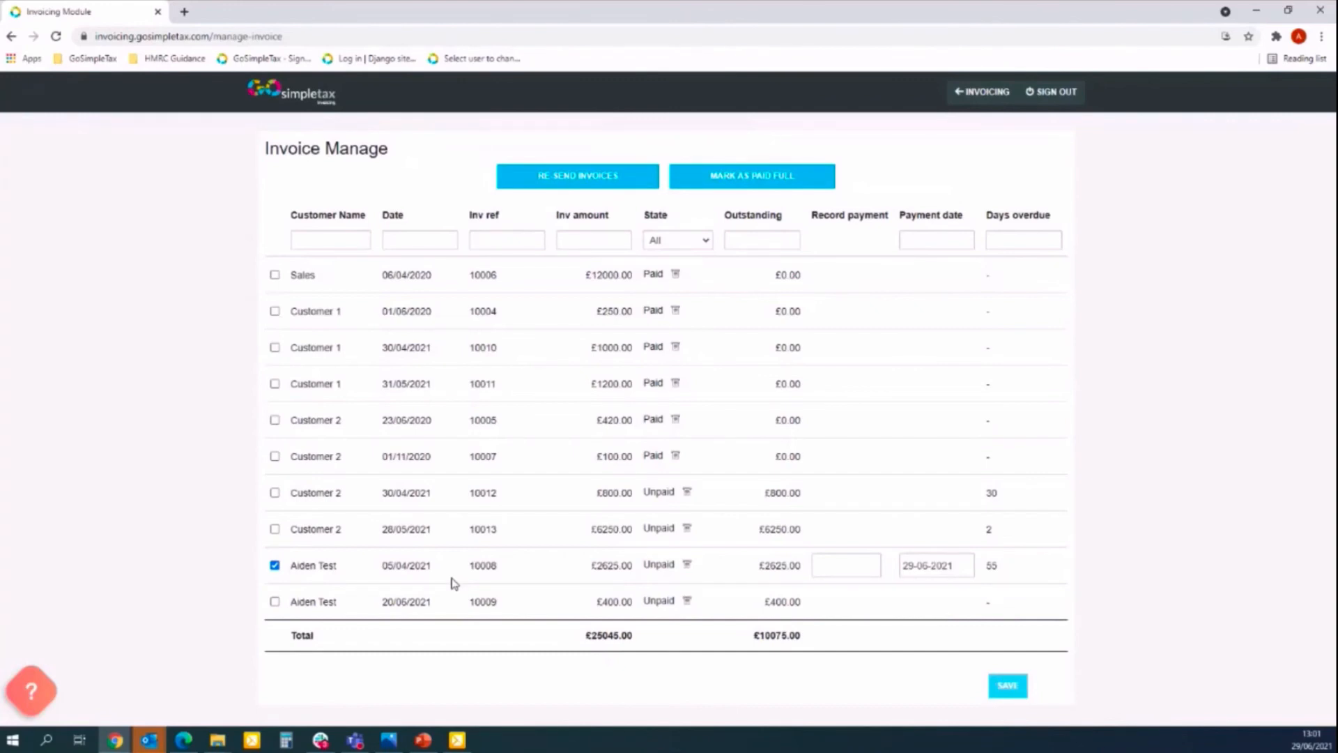
pyautogui.click(581, 177)
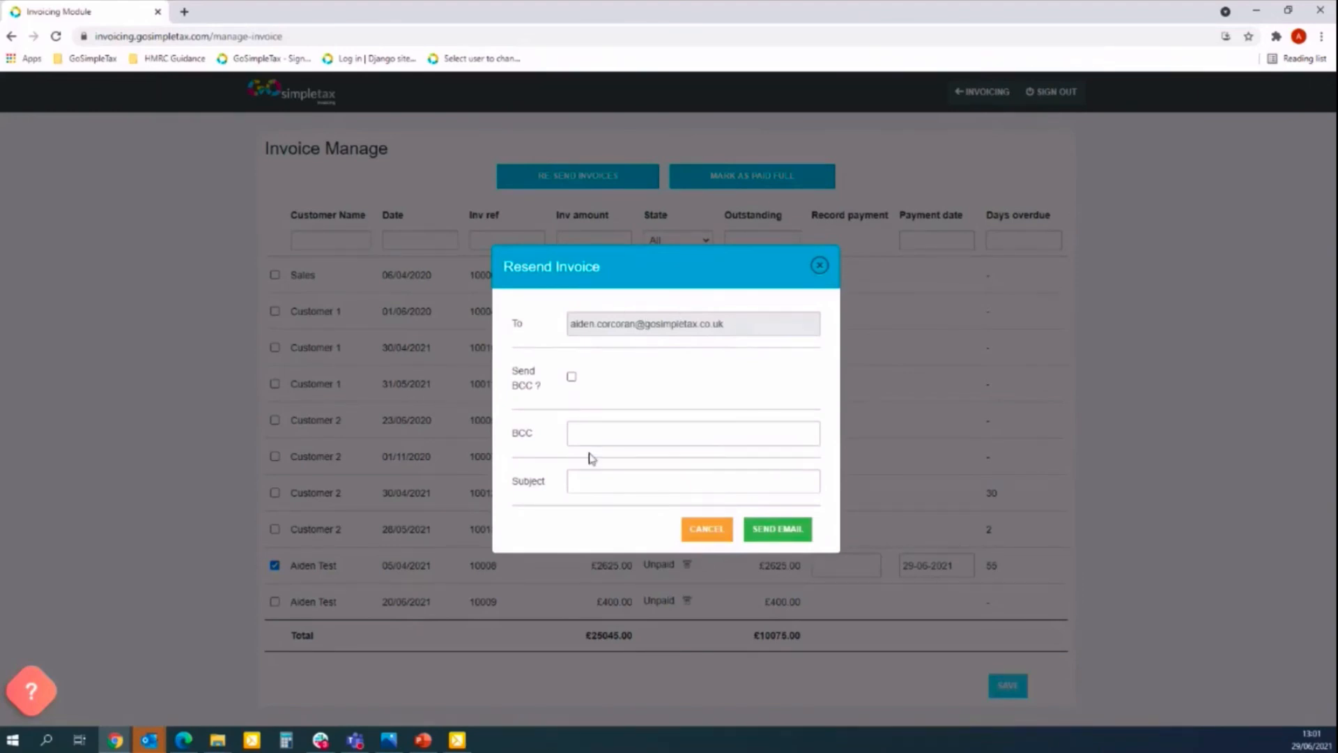
pyautogui.click(595, 444)
pyautogui.click(591, 480)
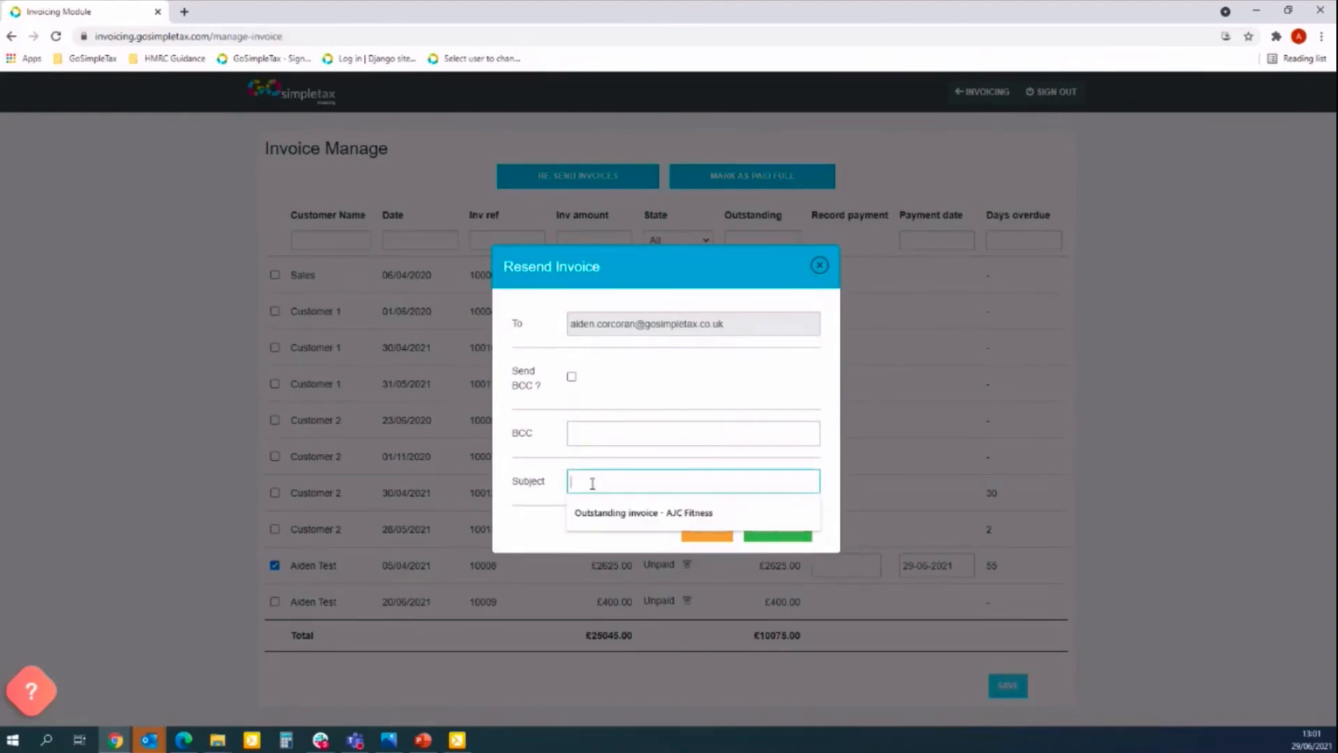
pyautogui.click(608, 513)
# Change the subject to 'Outstanding invoice #2 - AJC Fitness' and send the email.
pyautogui.click(657, 481)
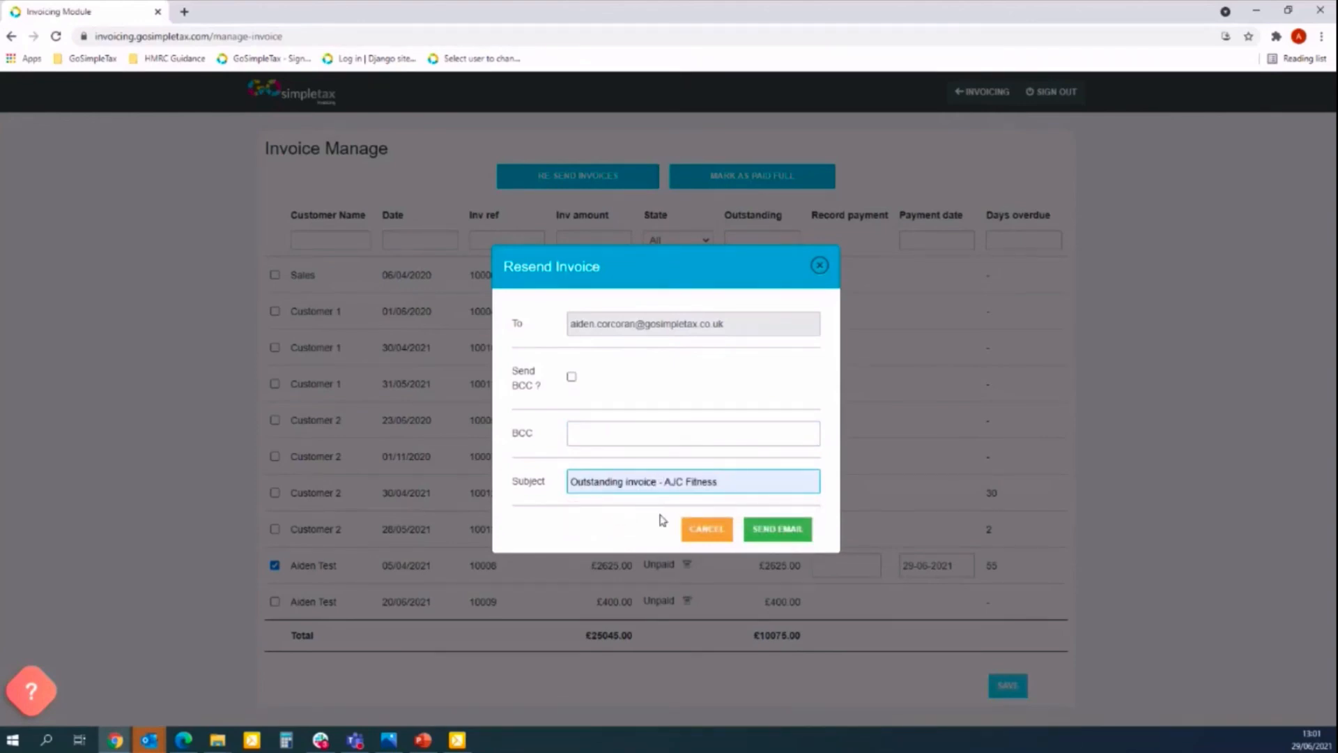
pyautogui.write('#2')
pyautogui.click(766, 515)
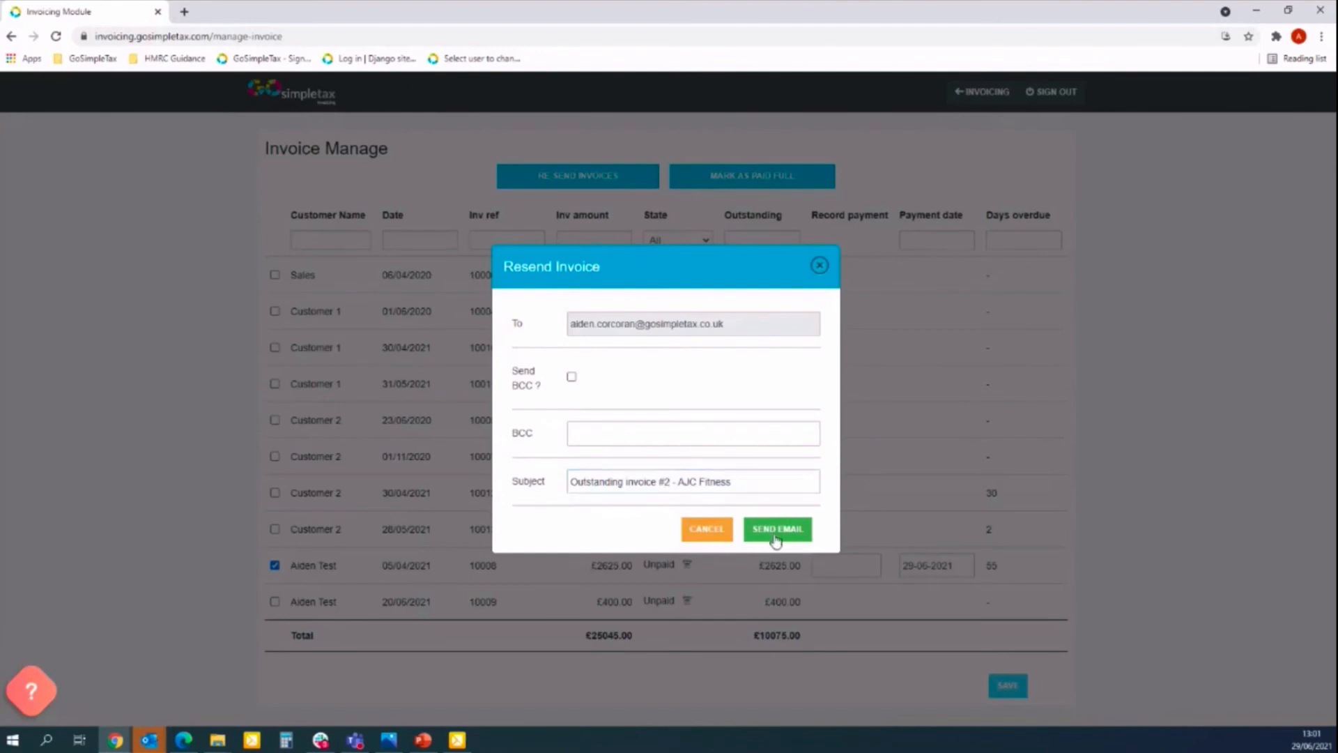
pyautogui.click(775, 537)
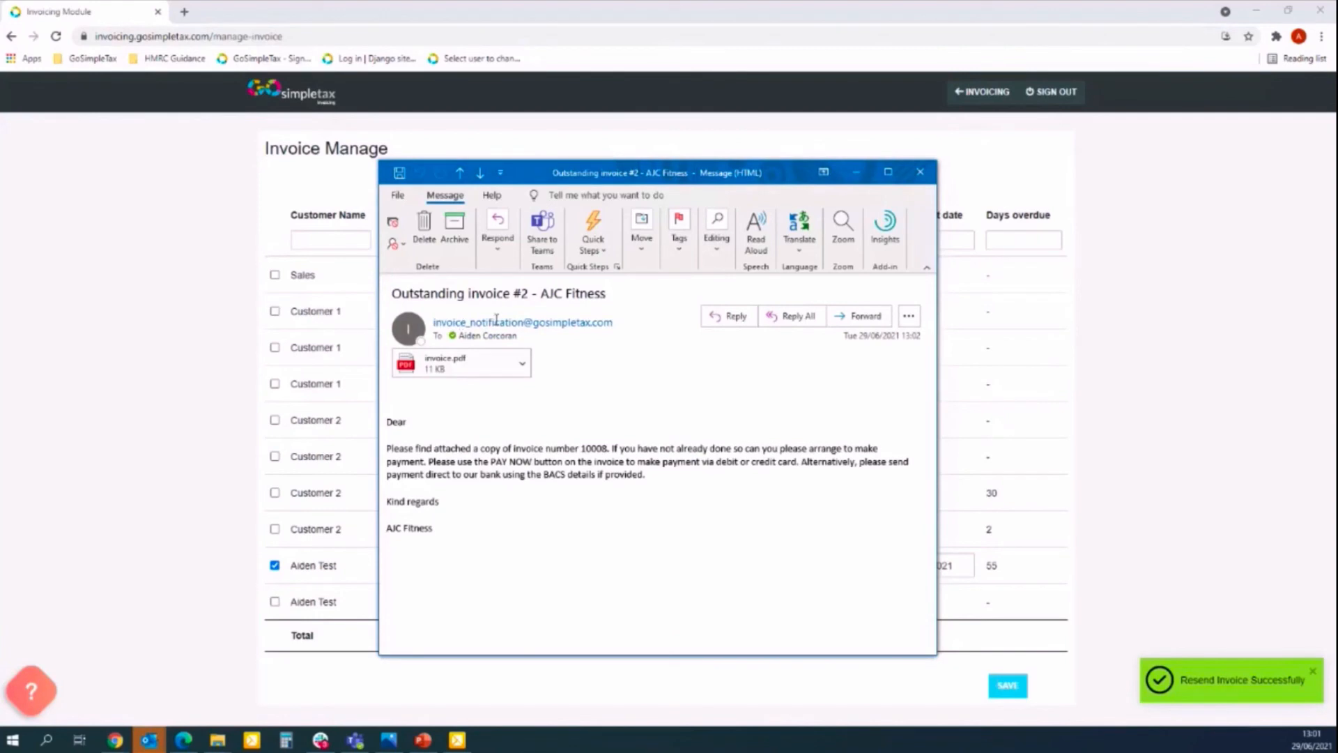
pyautogui.moveTo(496, 322)
pyautogui.click(483, 364)
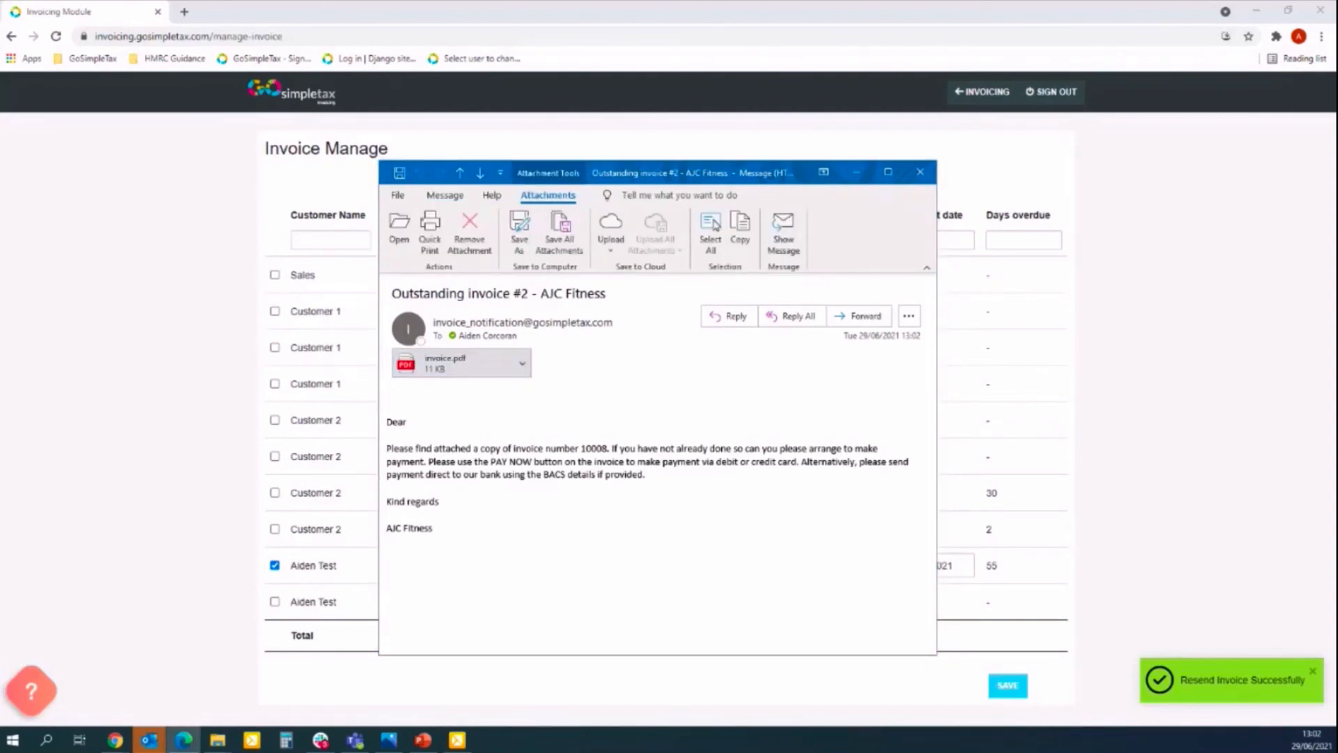
pyautogui.click(920, 173)
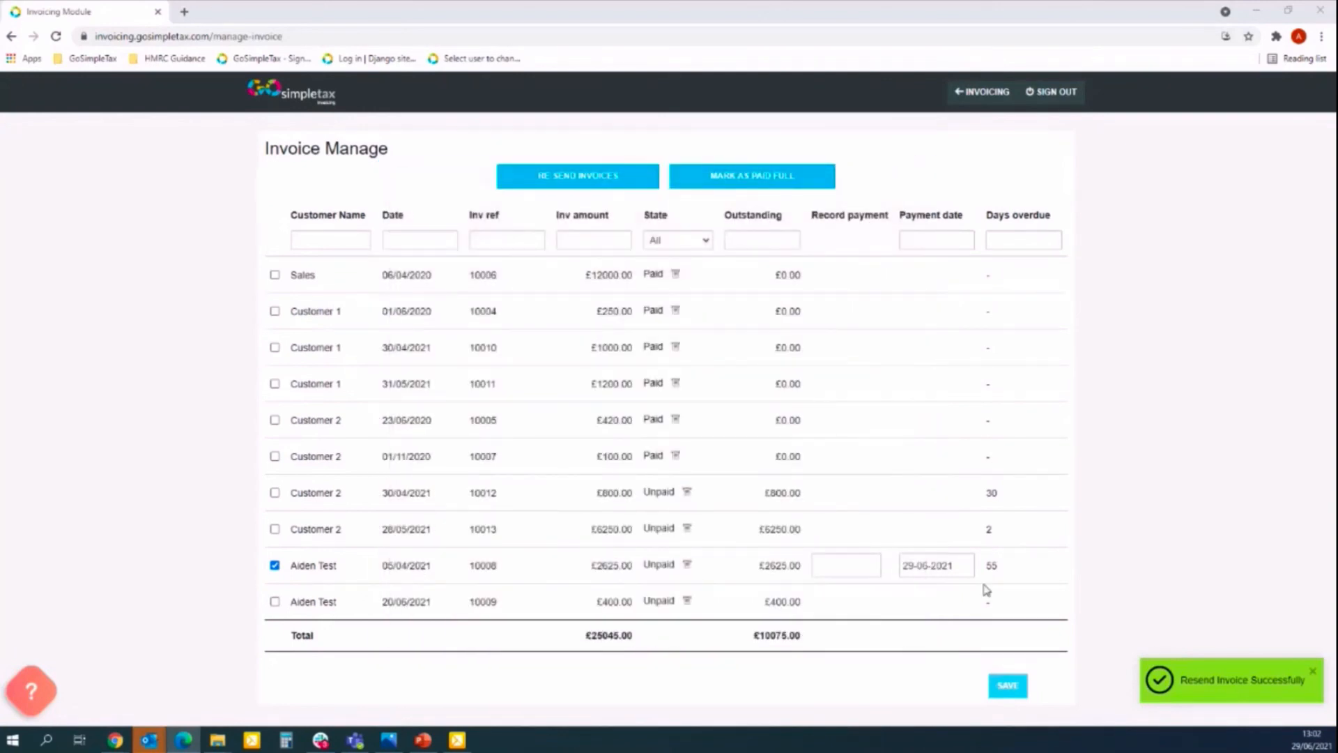
# Open invoice 10012, download and view its PDF, then switch to the presentation.
pyautogui.click(983, 91)
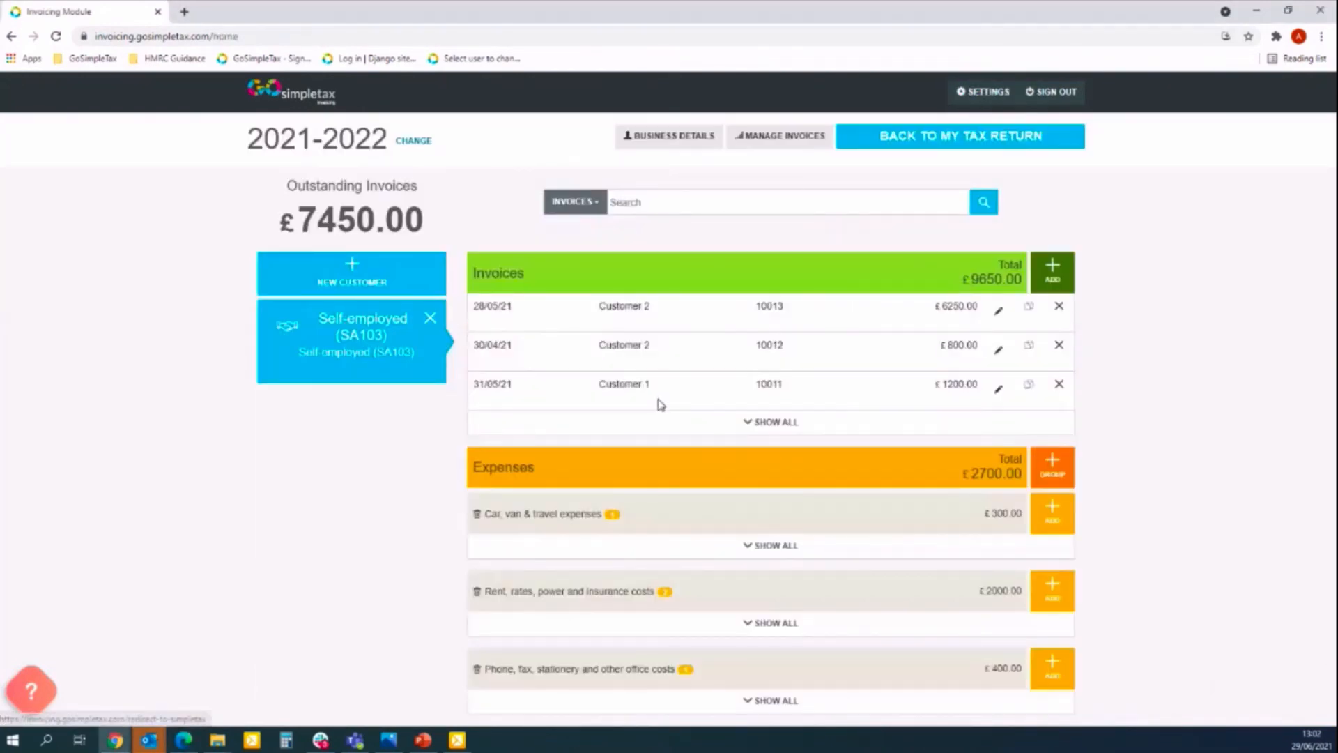
pyautogui.click(998, 349)
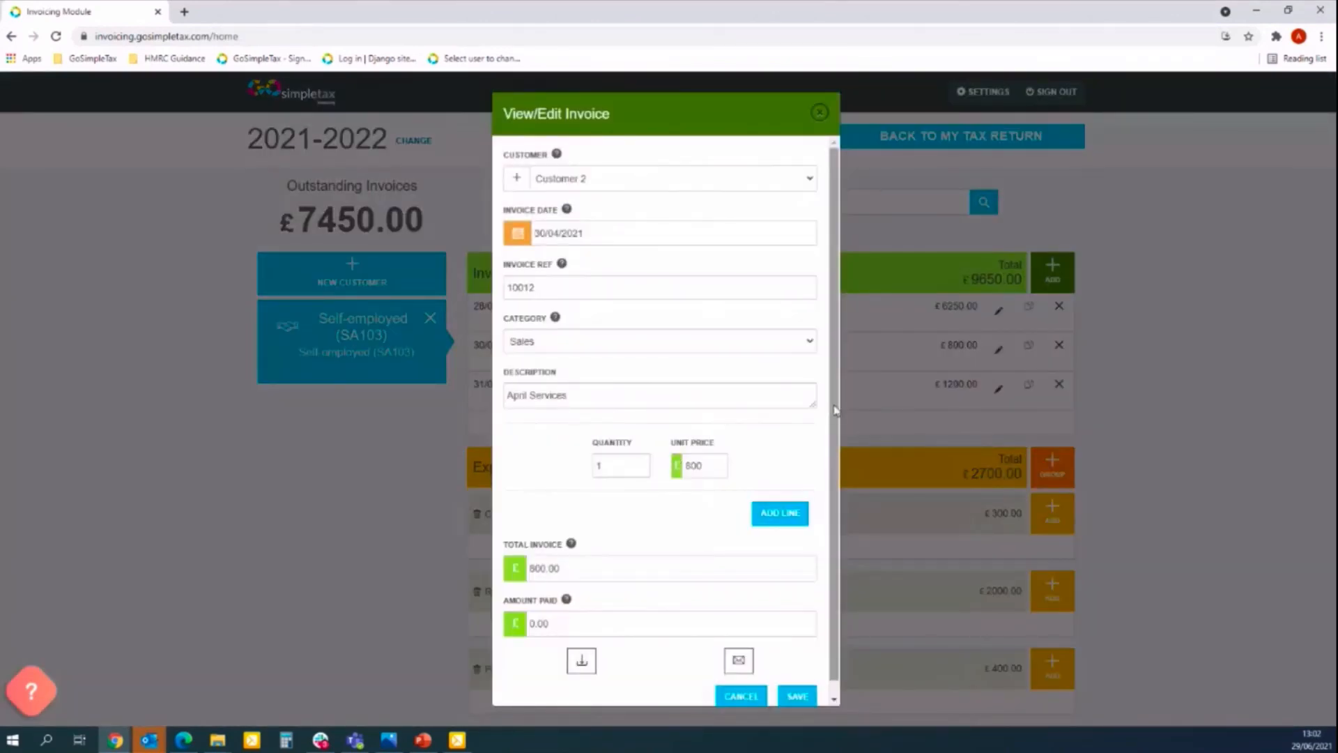
pyautogui.scroll(-1, 836, 418)
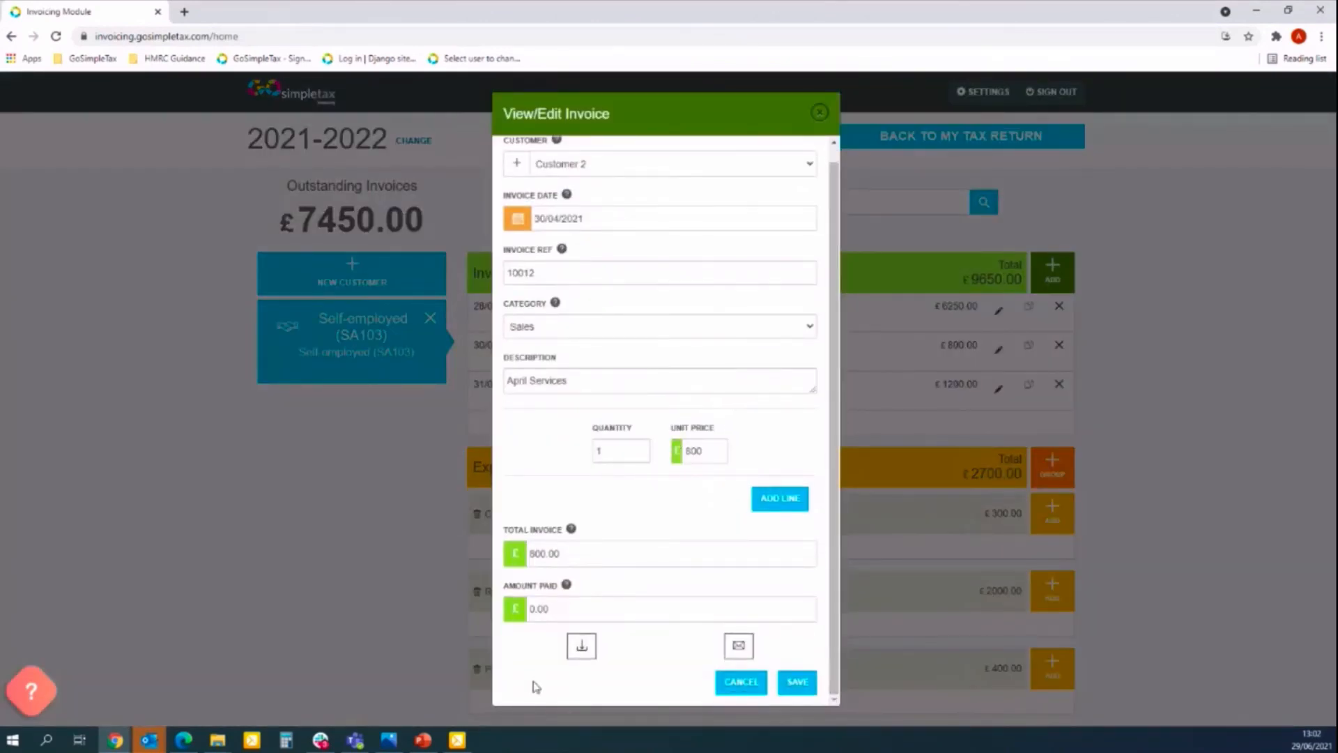
pyautogui.click(582, 650)
pyautogui.click(90, 696)
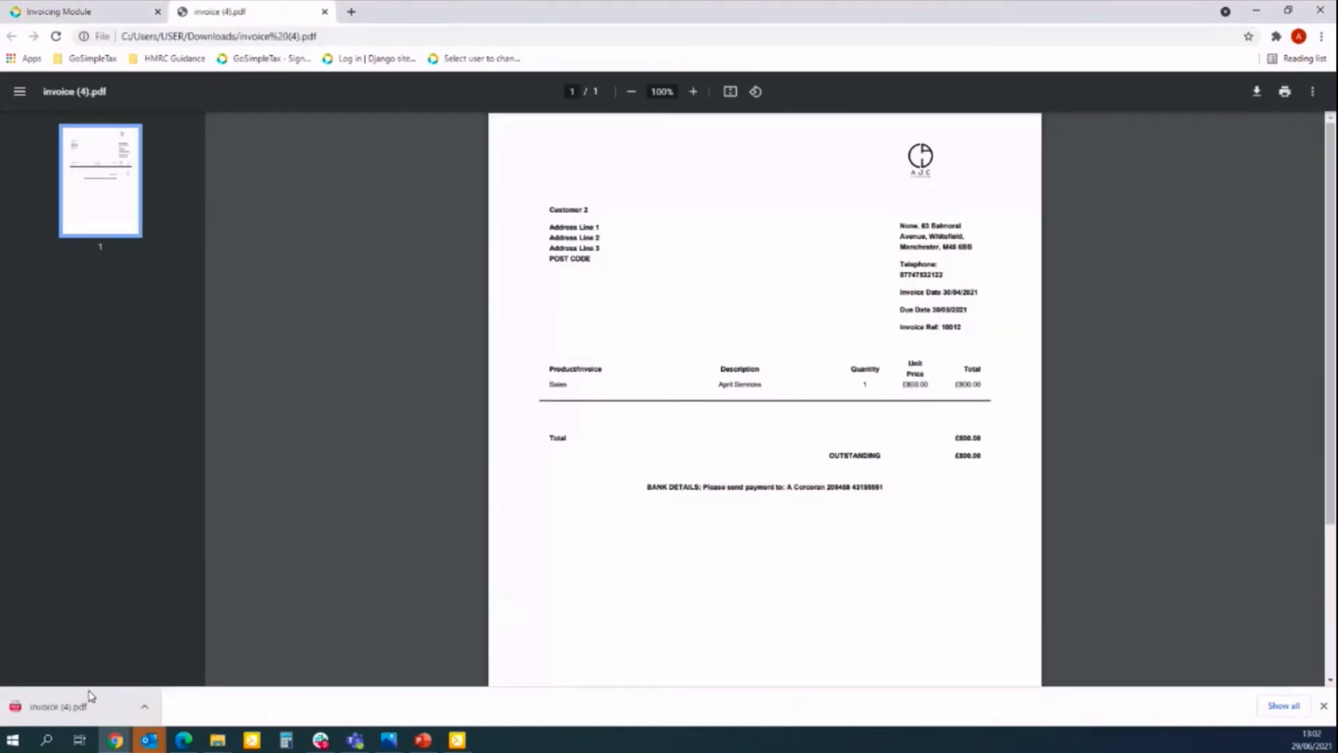
pyautogui.click(324, 12)
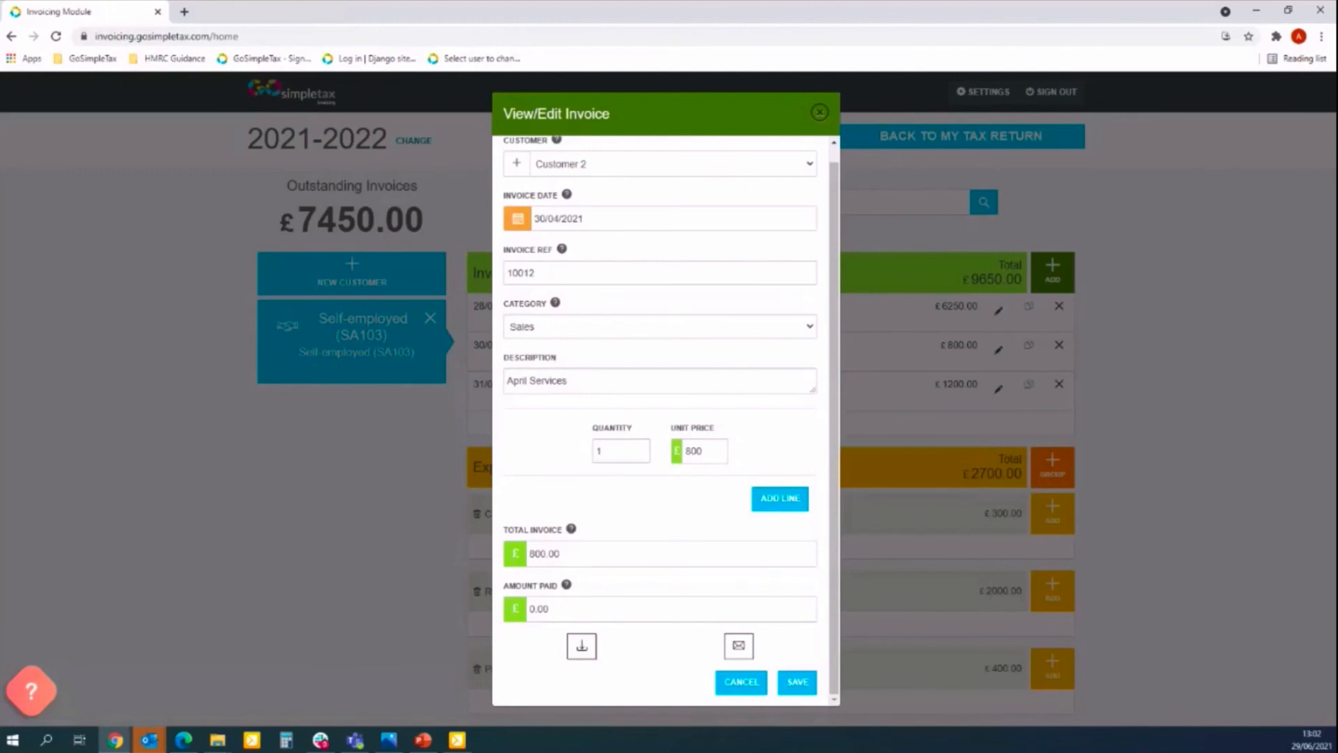
pyautogui.hotkey('alt', 'Tab')
pyautogui.press('F5')
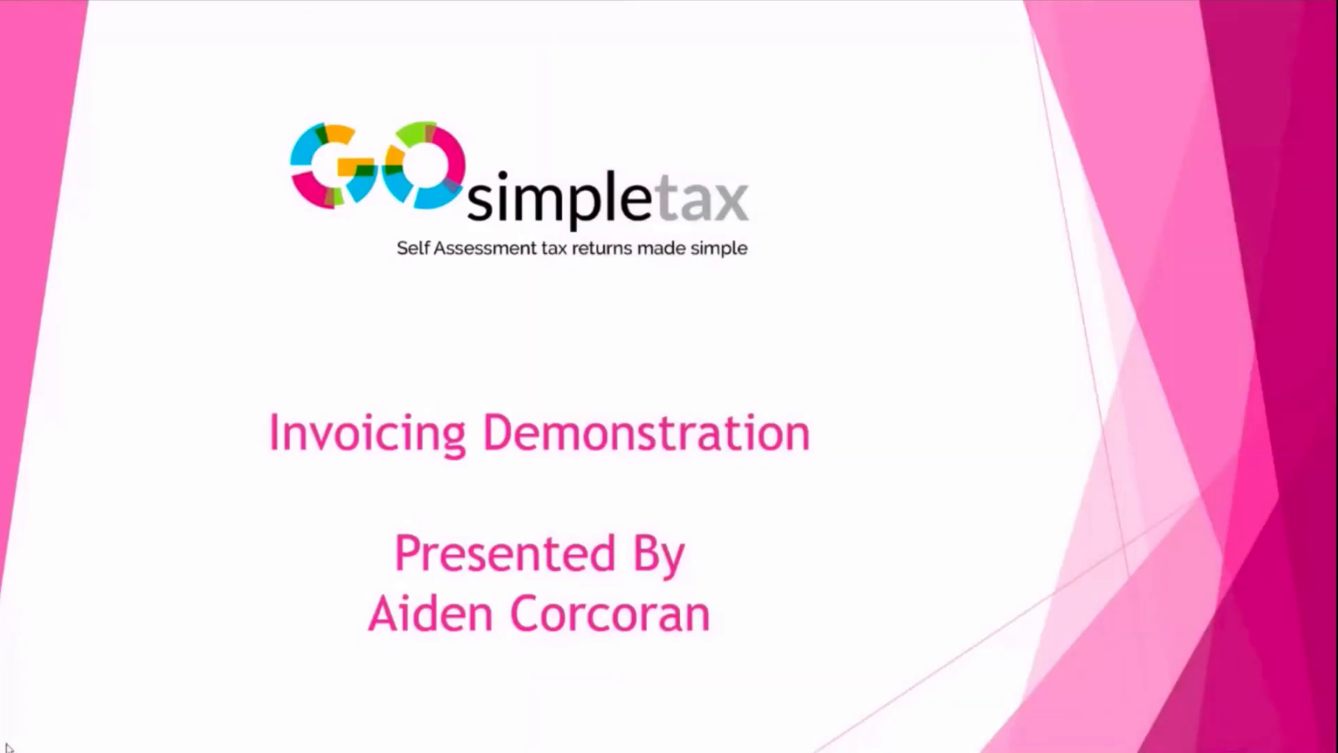
pyautogui.click(555, 469)
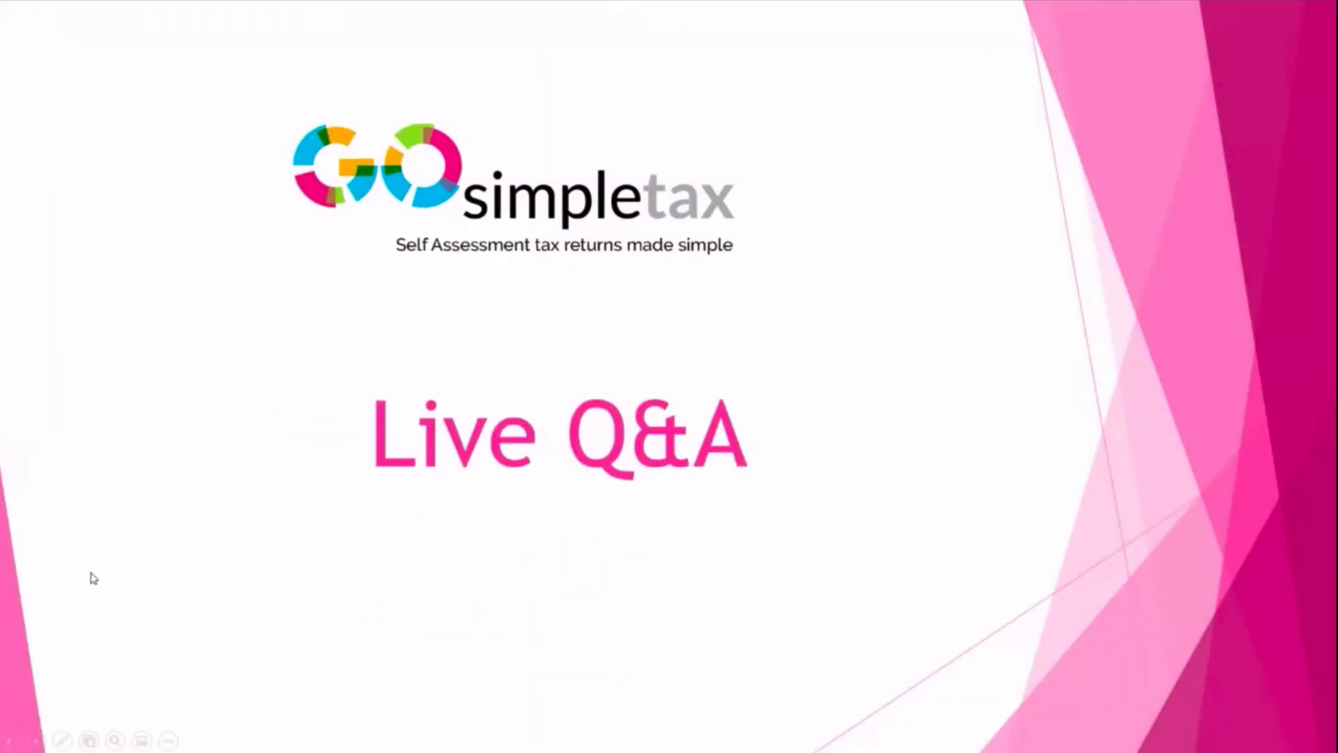
pyautogui.press('Escape')
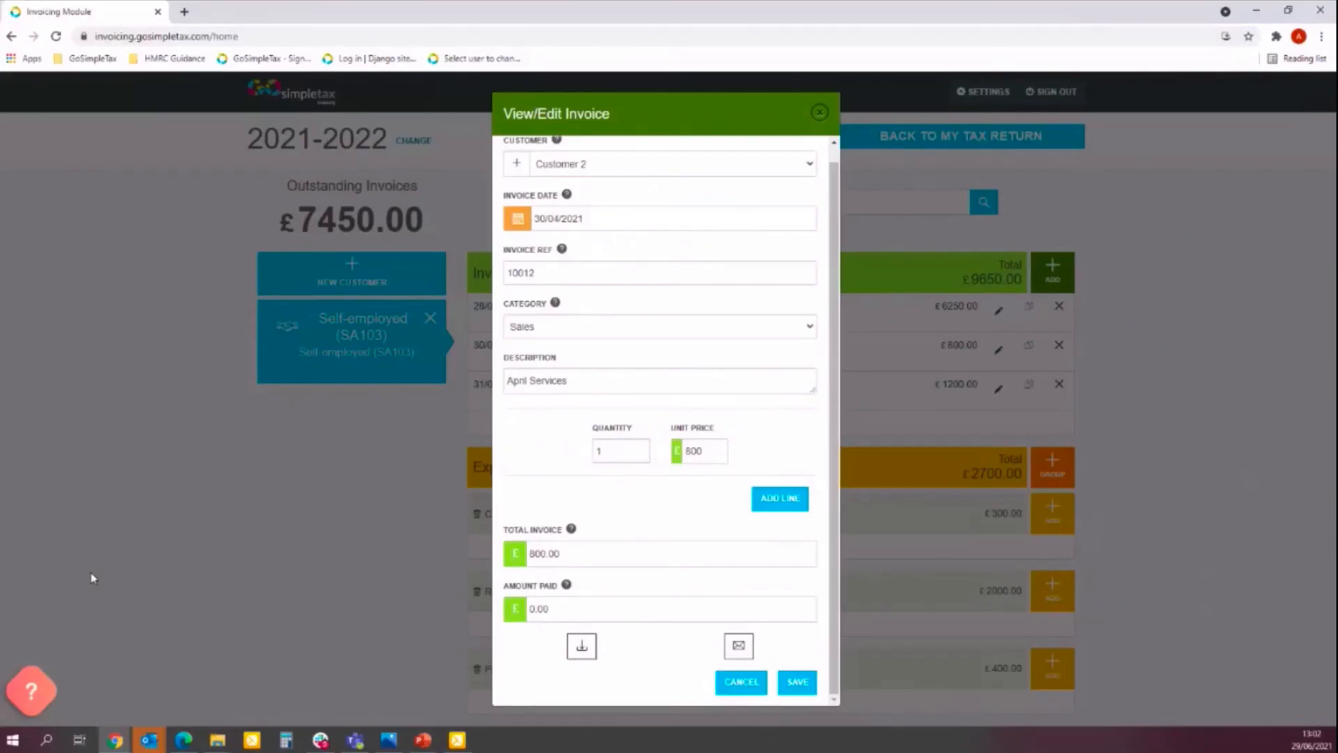